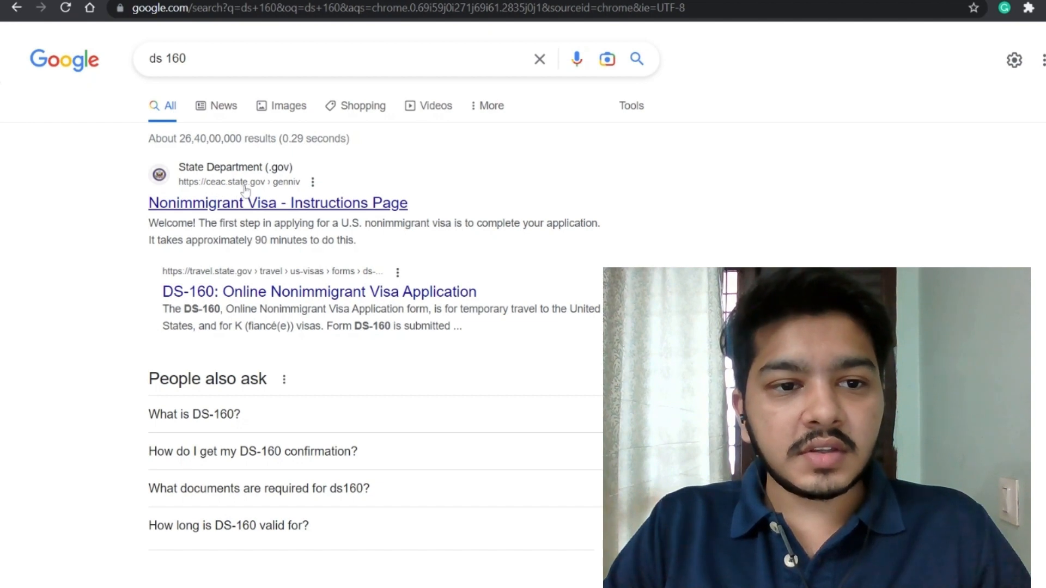
Step: Open the 'Nonimmigrant Visa - Instructions Page' result from the ds 160 Google search
click(256, 205)
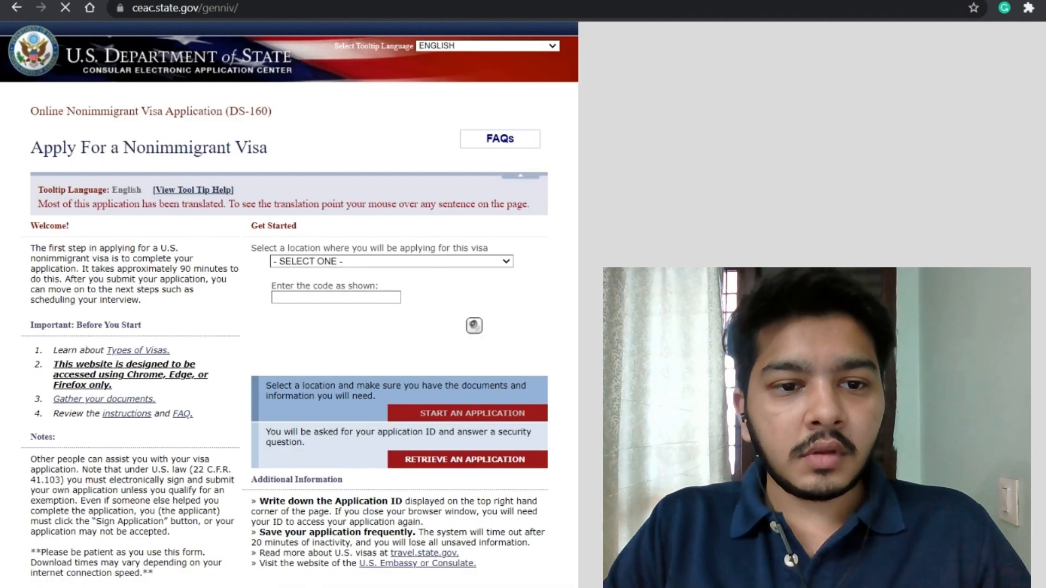
Step: Choose INDIA, HYDERABAD as the location, enter the verification code and start a new application
click(350, 265)
text(in)
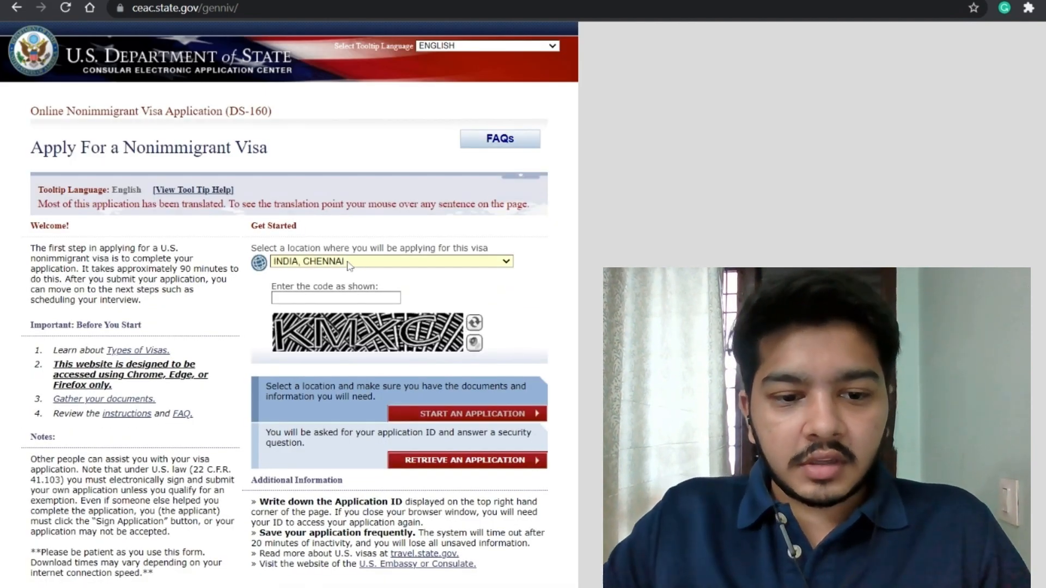
key(Down)
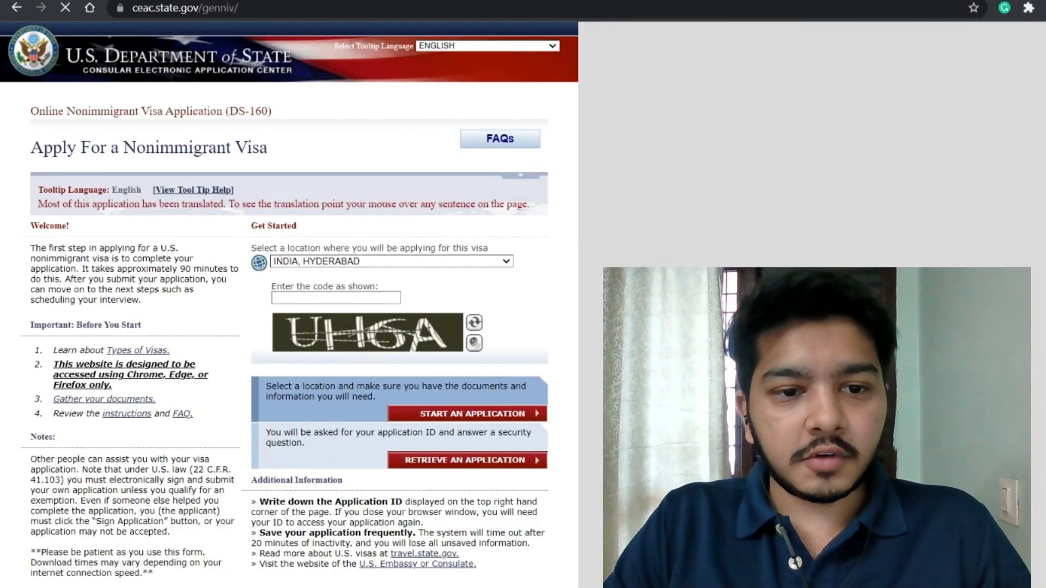
click(336, 298)
text(U)
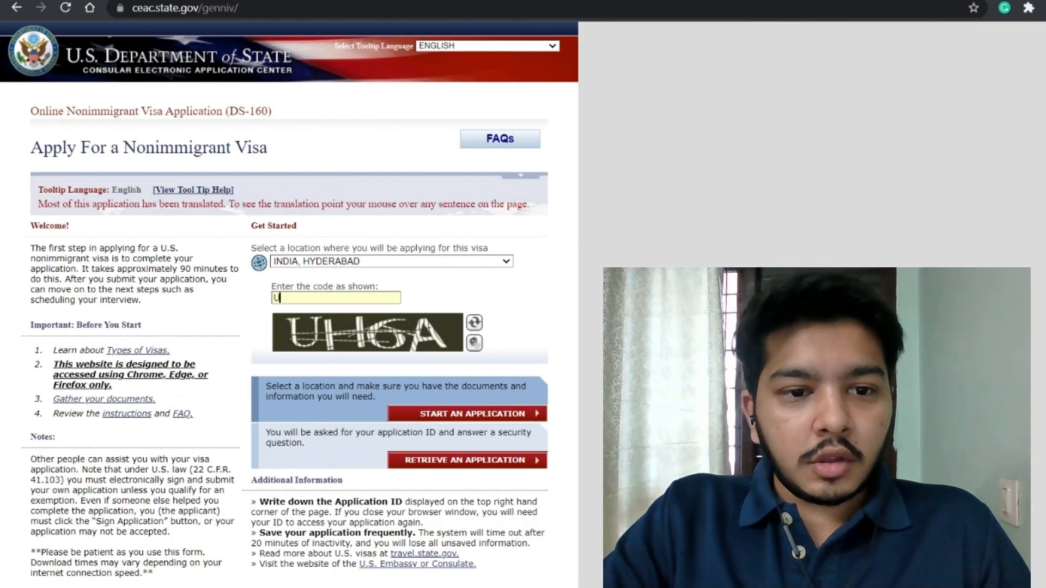
text(H6A)
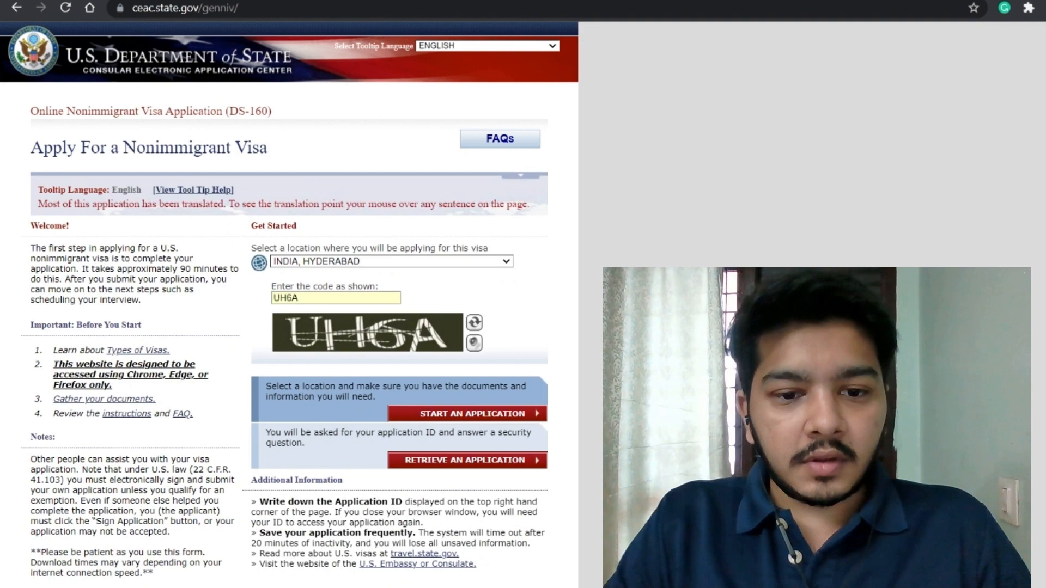
click(472, 418)
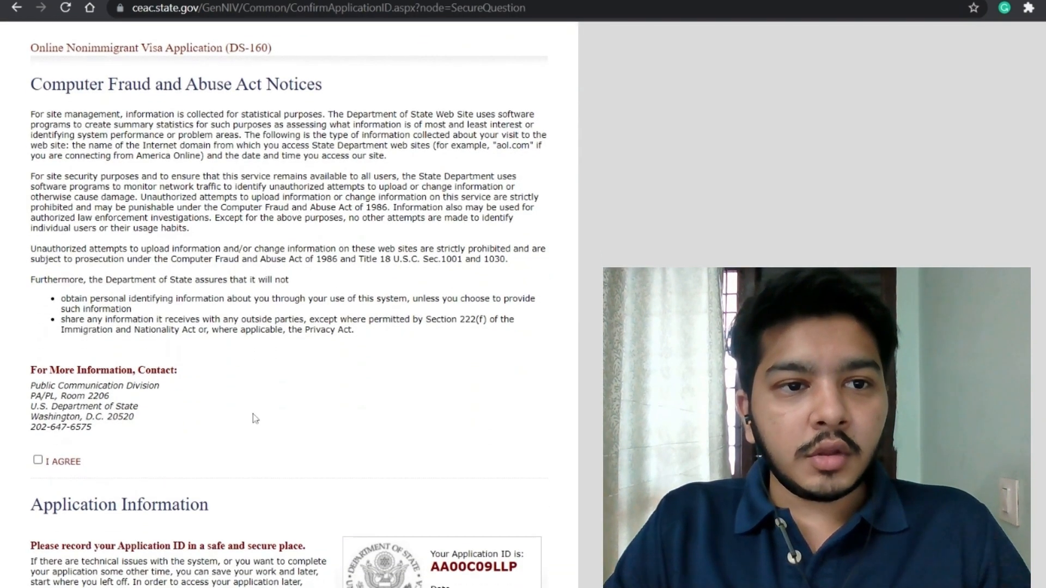
Step: Agree to the Computer Fraud and Abuse Act notices
scroll(274, 414, down, 1)
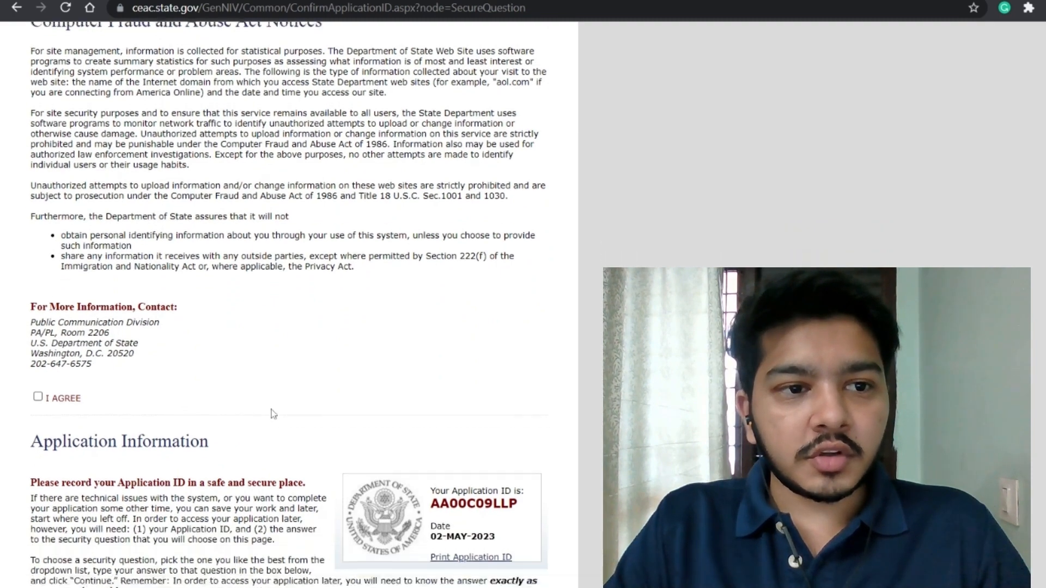
click(38, 386)
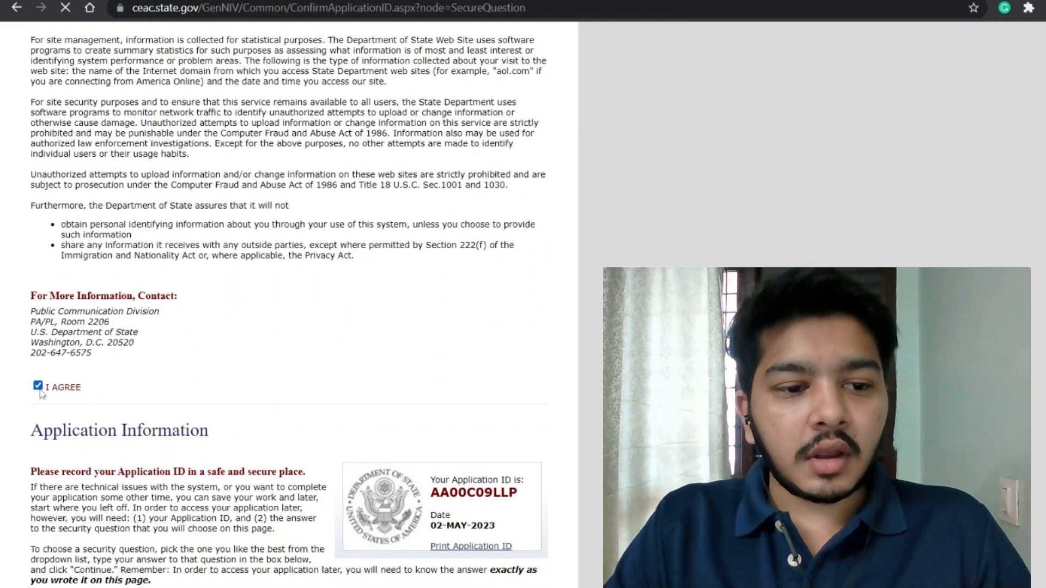
scroll(238, 394, down, 7)
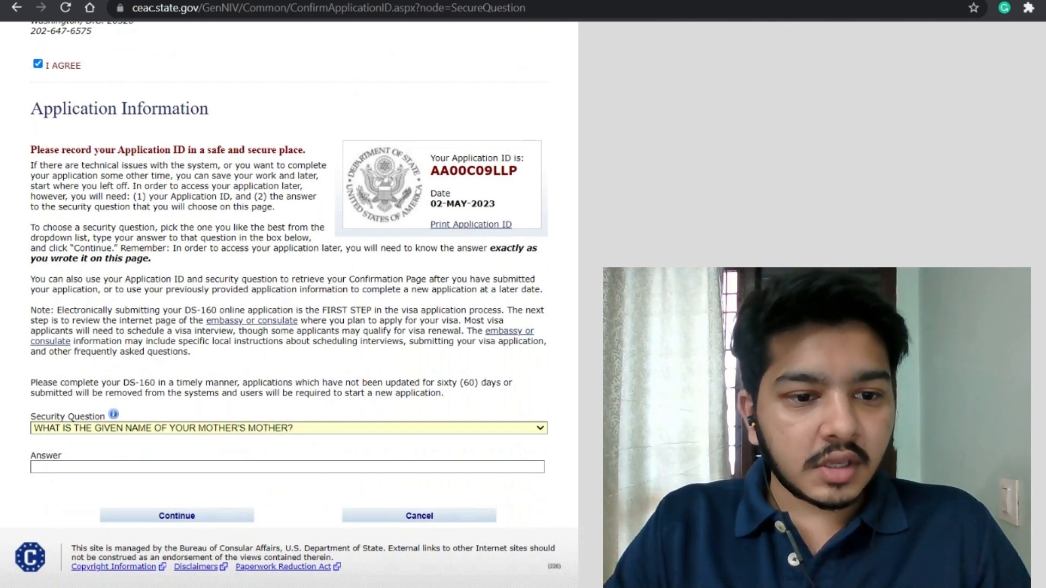
Step: Pick the first-job city security question, enter its answer and continue
click(140, 428)
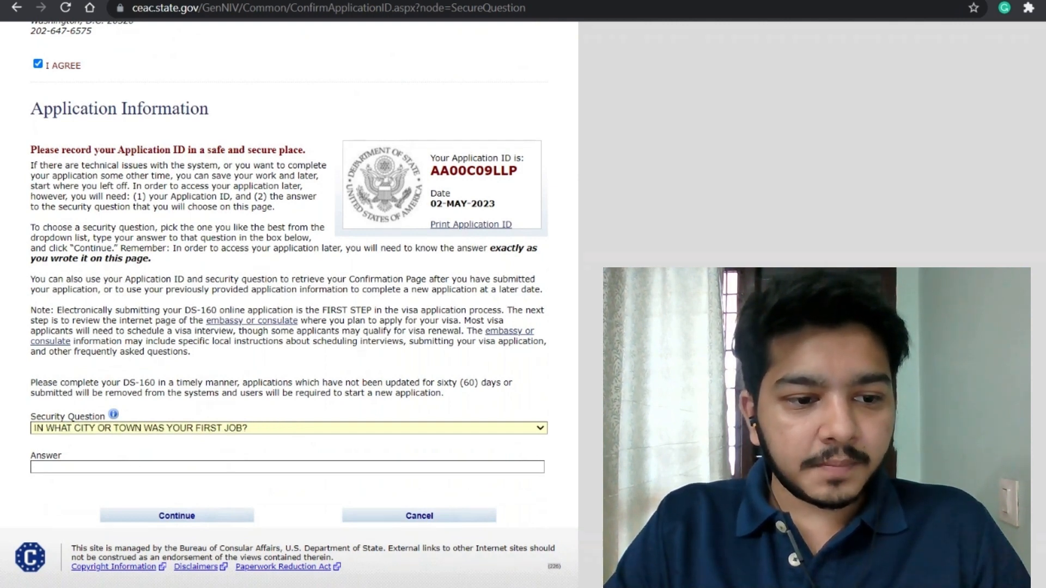
key(Tab)
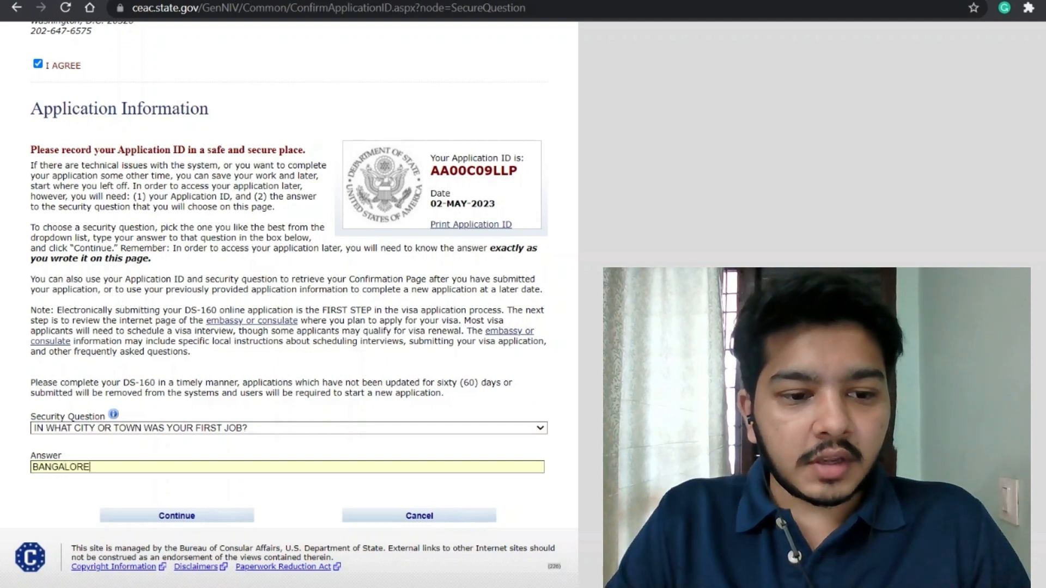
click(198, 522)
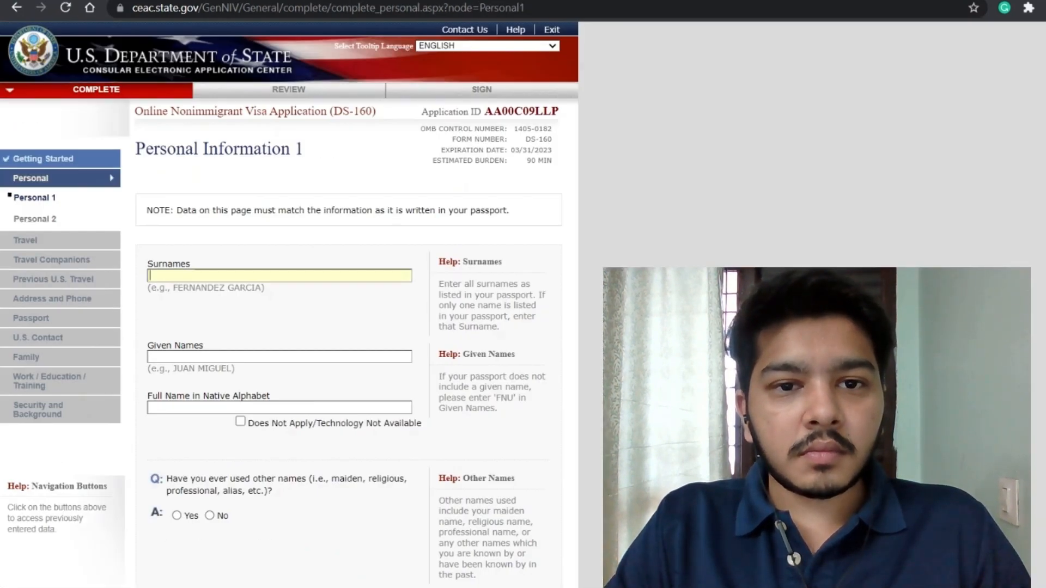
Step: Copy the application ID, then enter the applicant's surname and FNU as given names
double_click(521, 112)
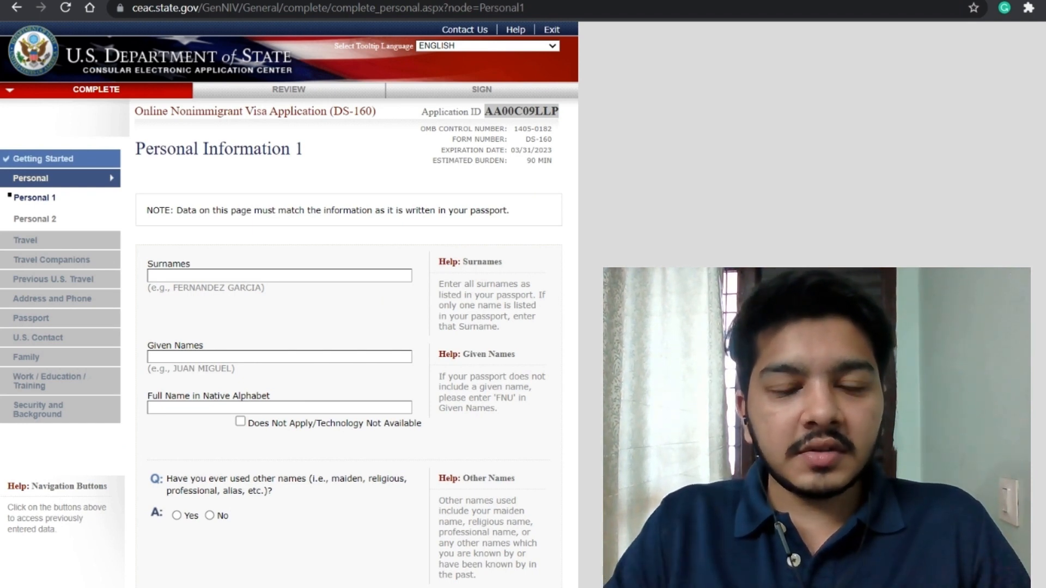
click(298, 250)
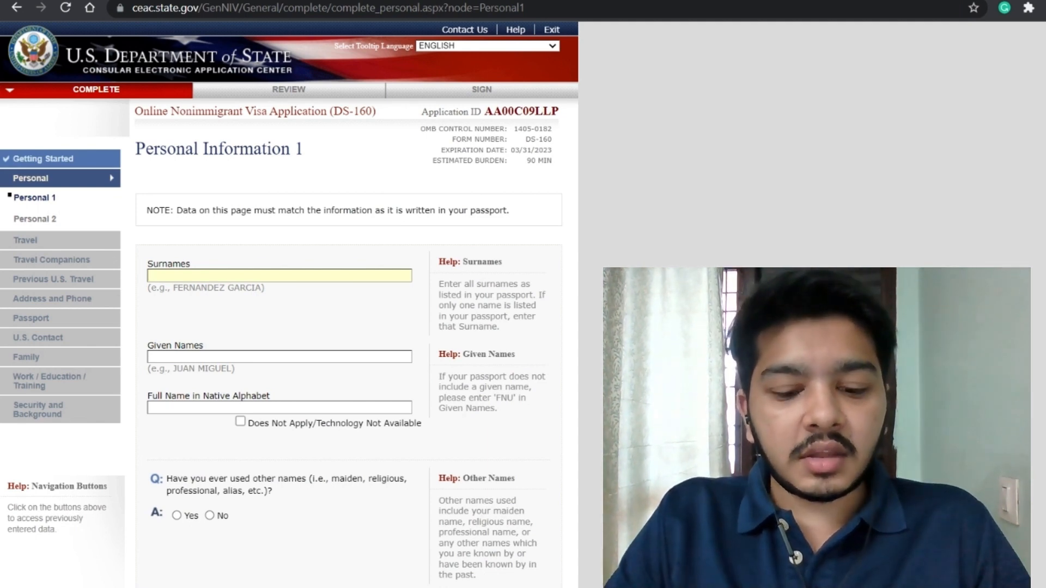
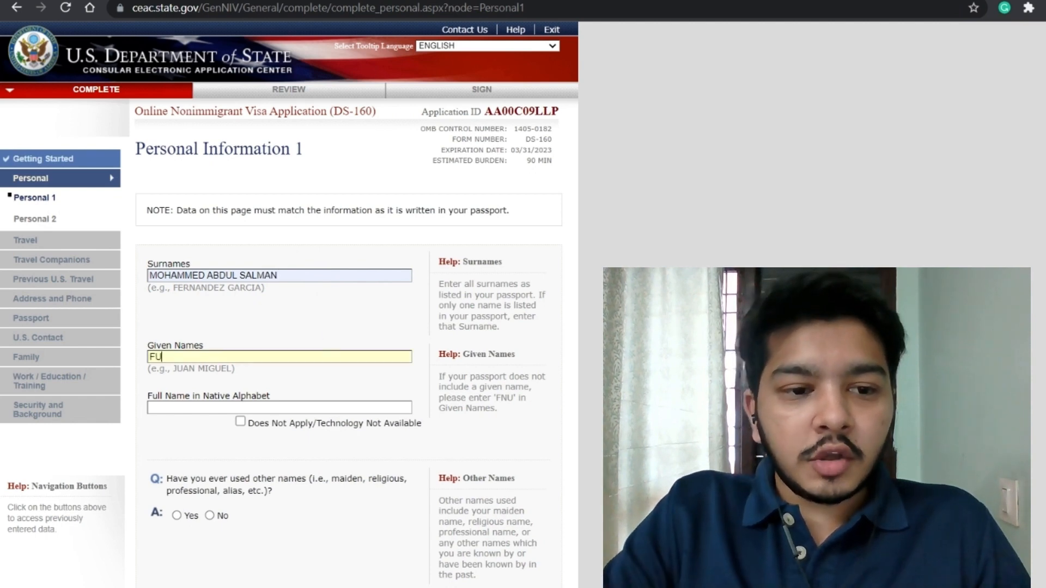
text(FNU)
click(284, 392)
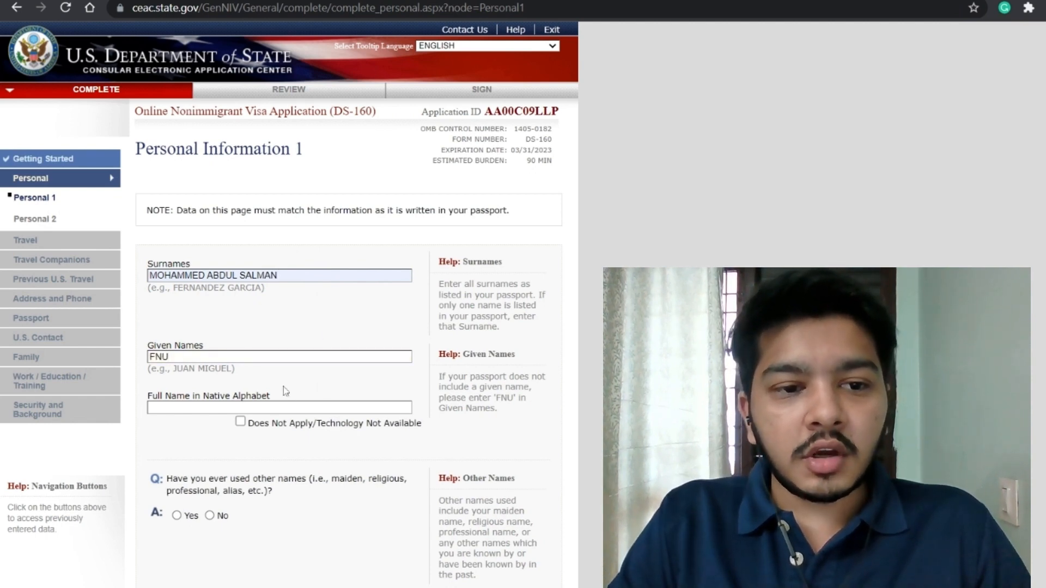
Step: Mark the native-alphabet full name as Does Not Apply and answer No to having a telecode
scroll(300, 360, down, 1)
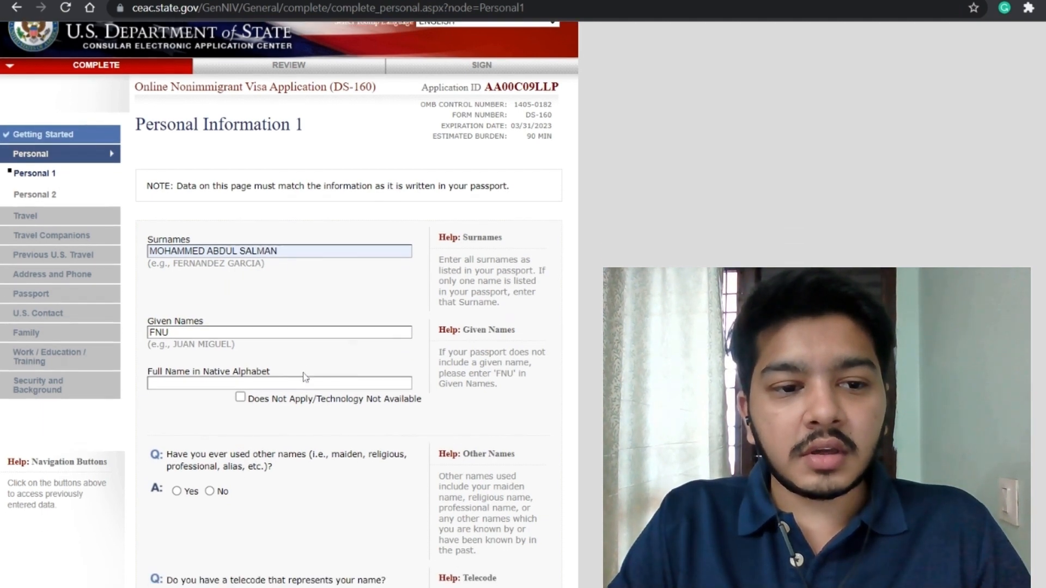
scroll(237, 353, down, 2)
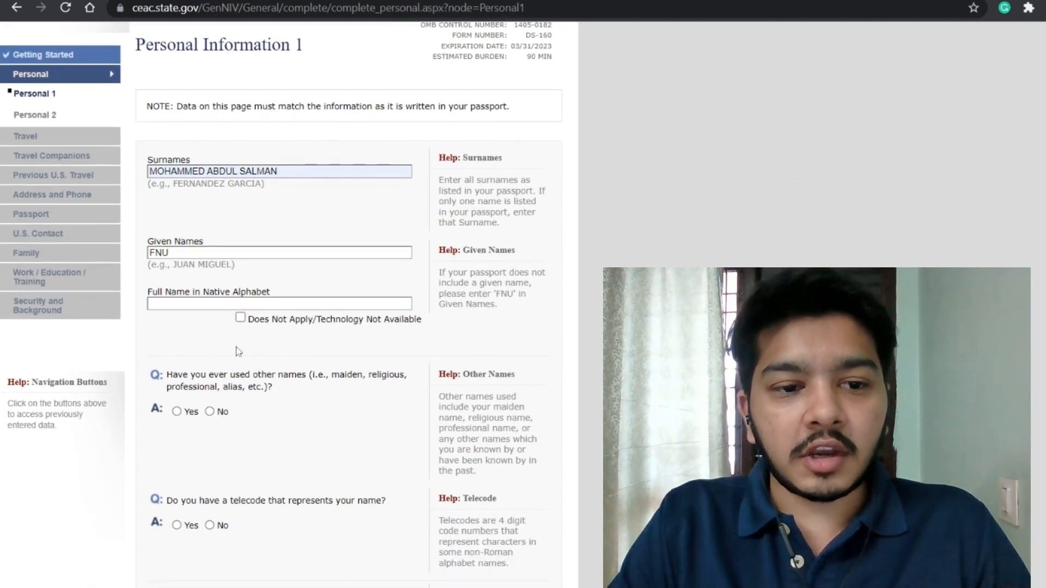
click(241, 319)
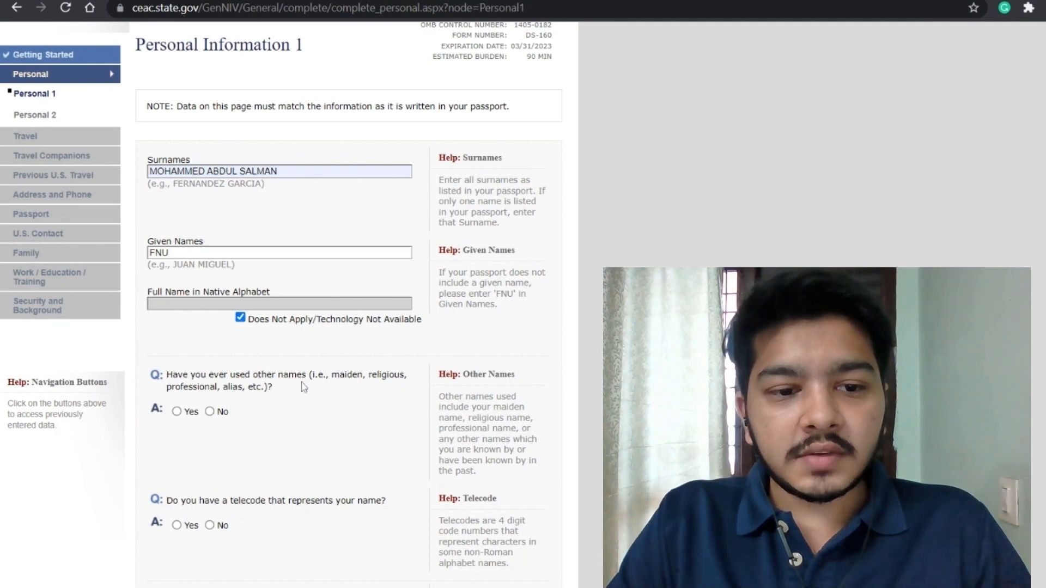
scroll(303, 385, down, 2)
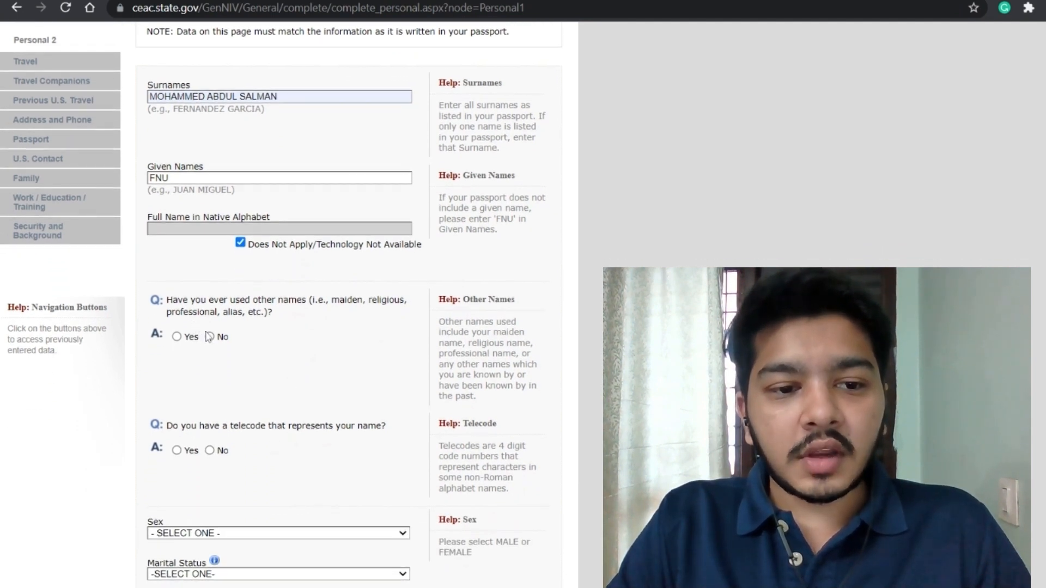
scroll(264, 419, down, 2)
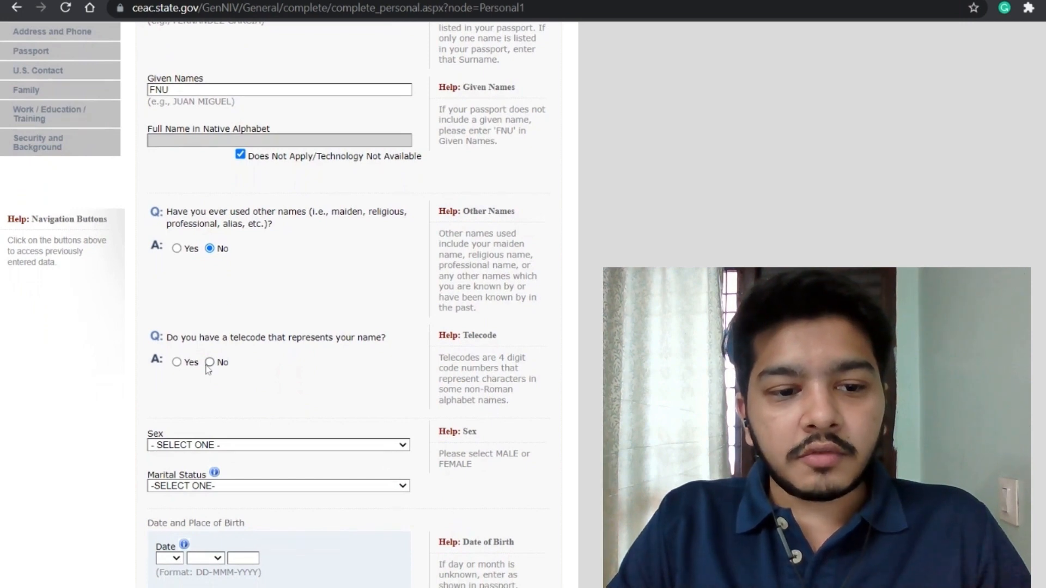
scroll(210, 365, up, 6)
scroll(280, 306, down, 5)
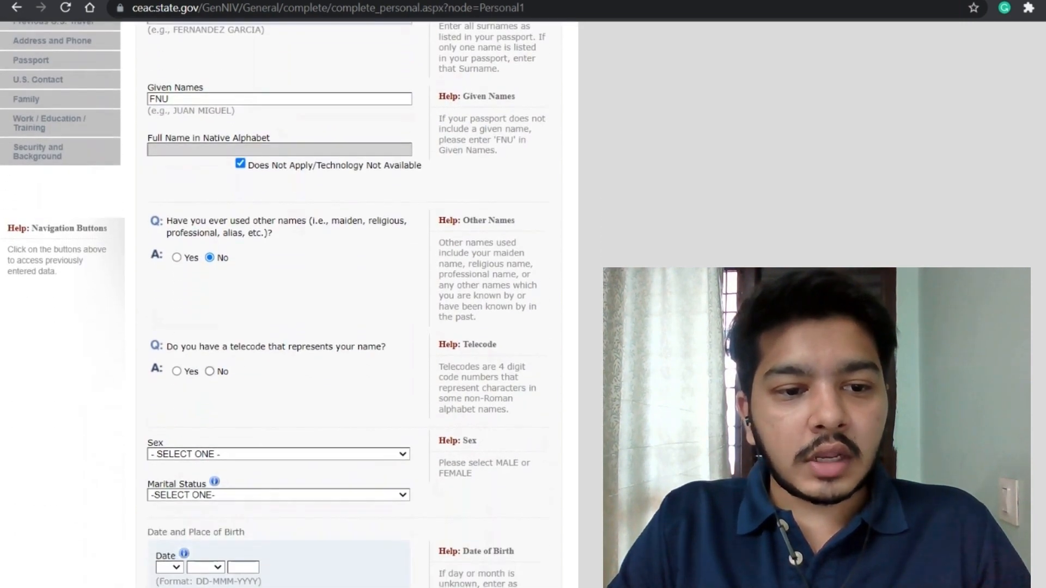
click(210, 371)
scroll(302, 398, down, 2)
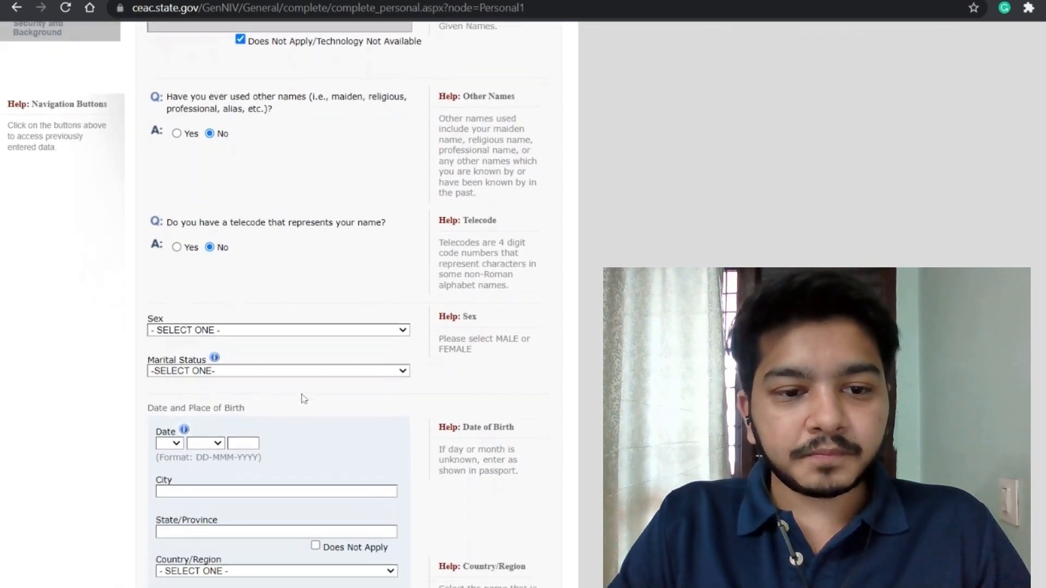
scroll(286, 332, up, 5)
scroll(287, 373, down, 5)
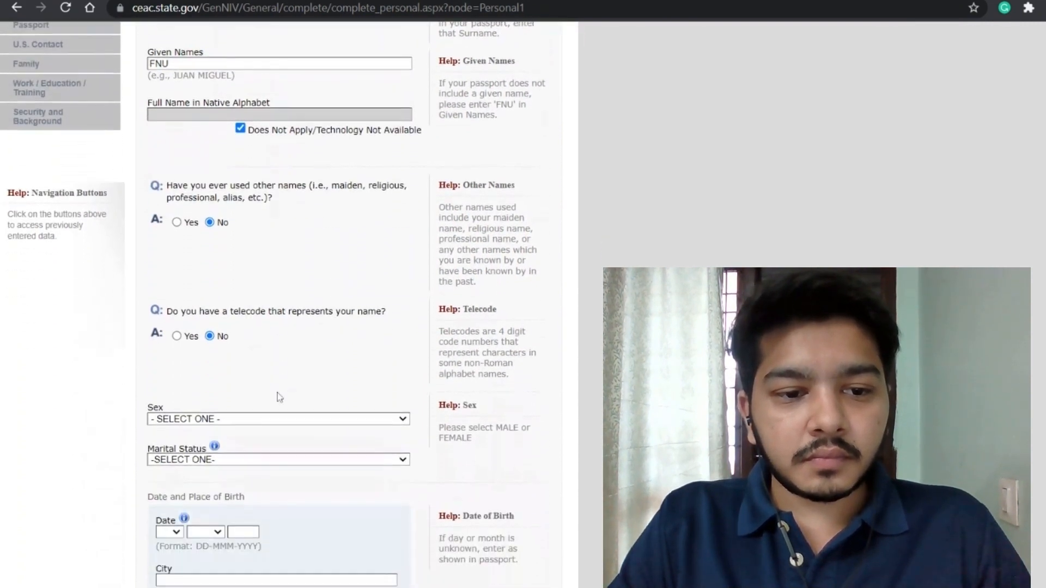
click(260, 399)
Step: Set sex to MALE and marital status to SINGLE
key(m)
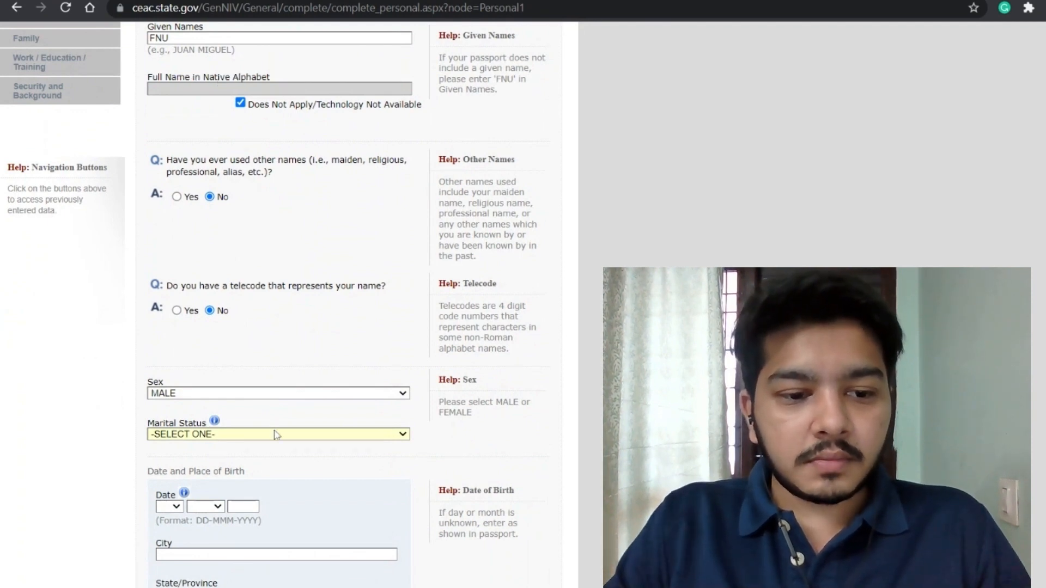
key(s)
scroll(249, 493, down, 3)
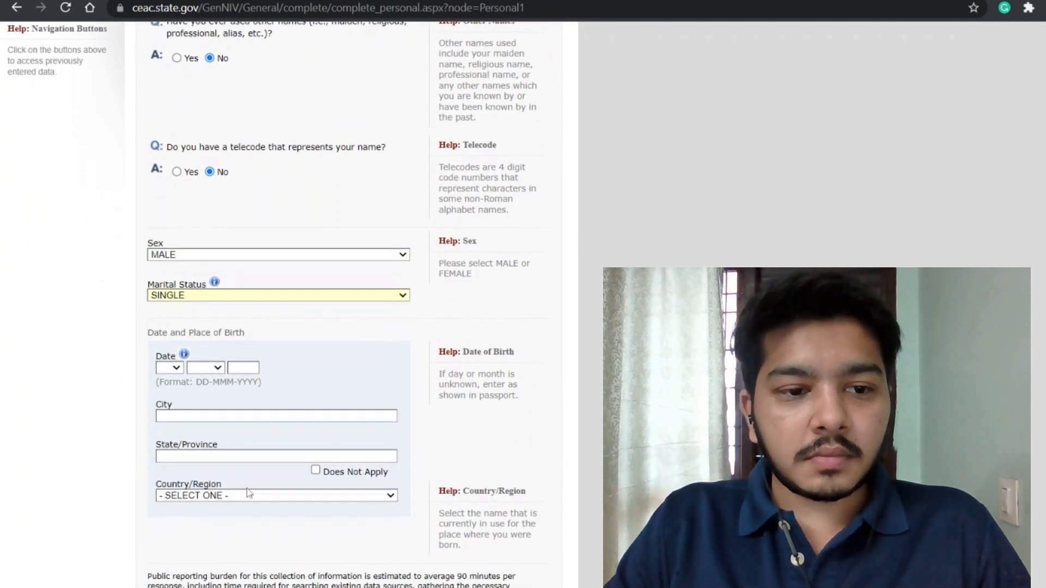
scroll(218, 436, up, 3)
click(171, 349)
scroll(208, 406, down, 4)
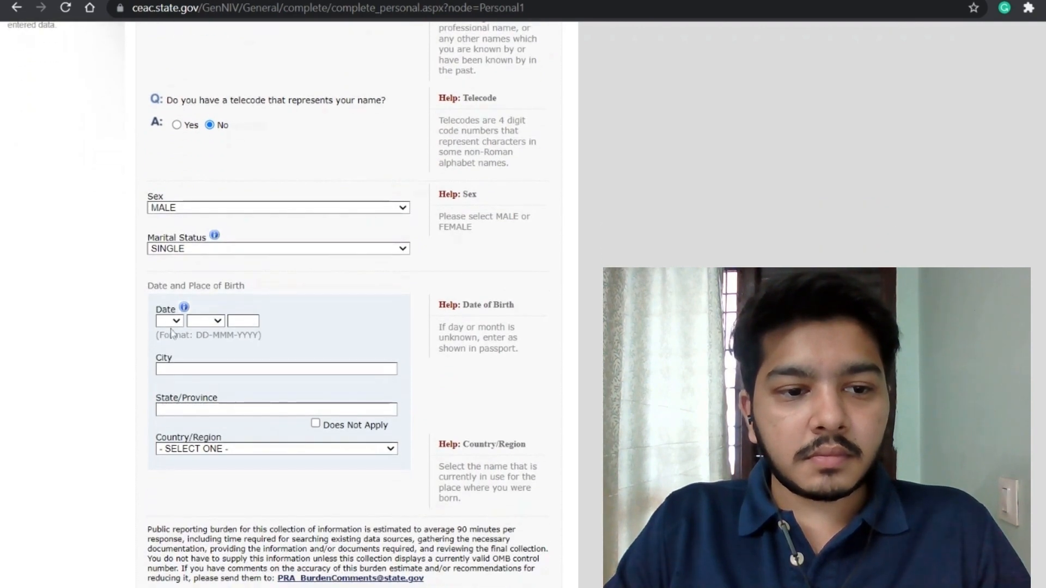
Step: Enter the birth date and birthplace VISAKHAPATNAM, ANDHRA PRADESH, INDIA
click(170, 324)
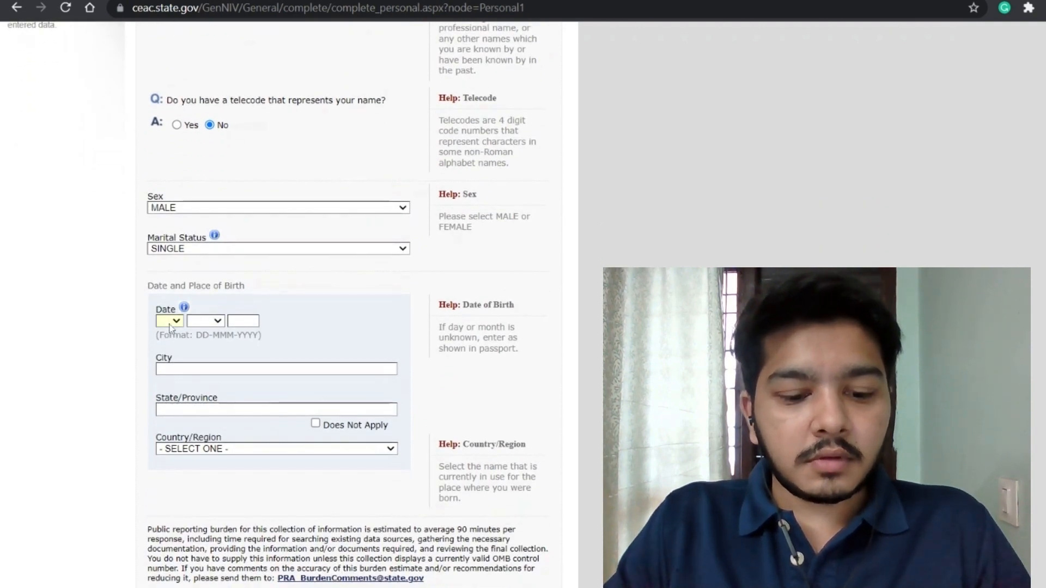
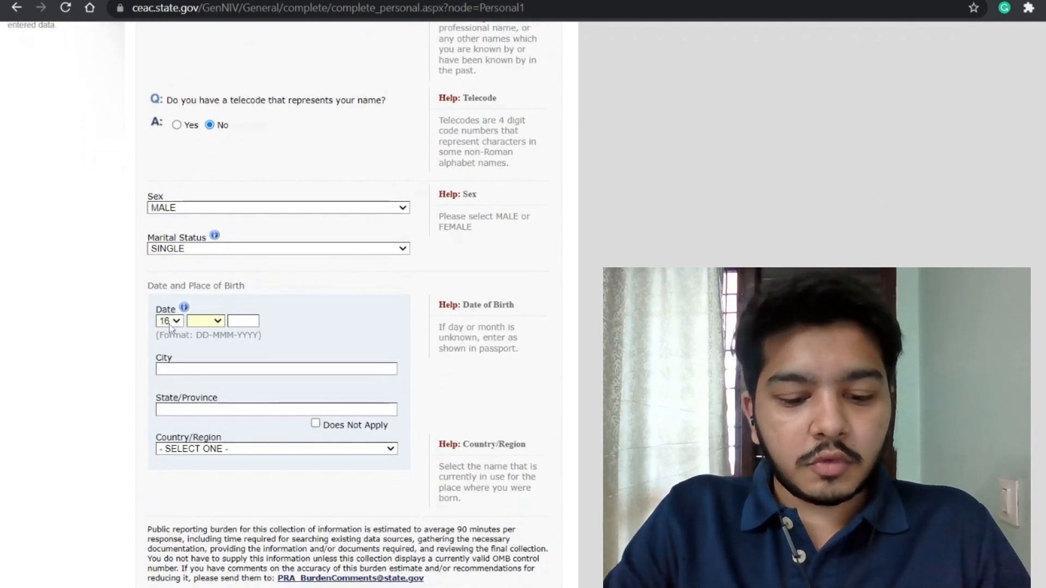
key(Tab)
key(Tab)
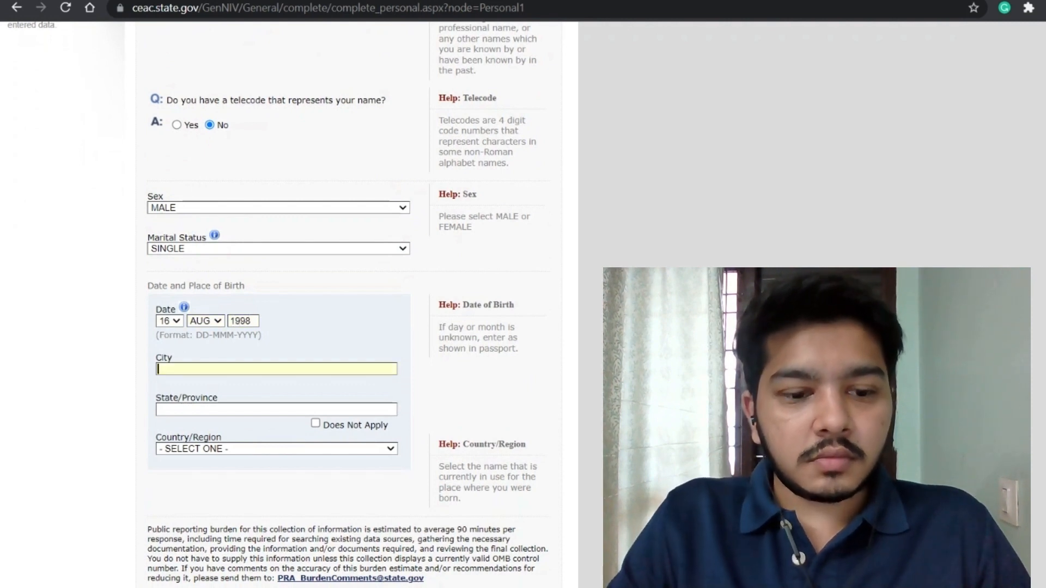
text(VISAKHA)
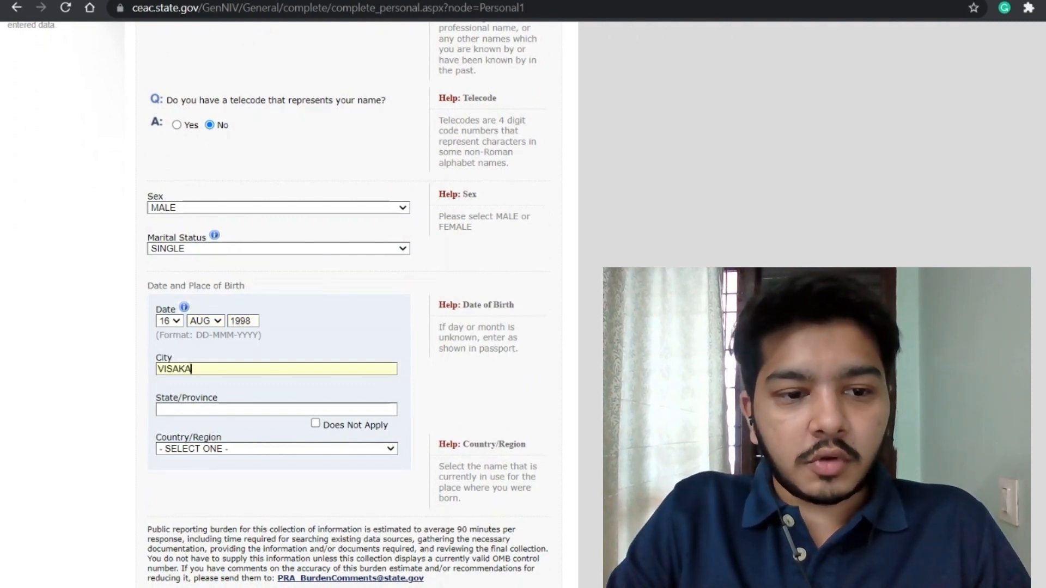
text(PATNAM)
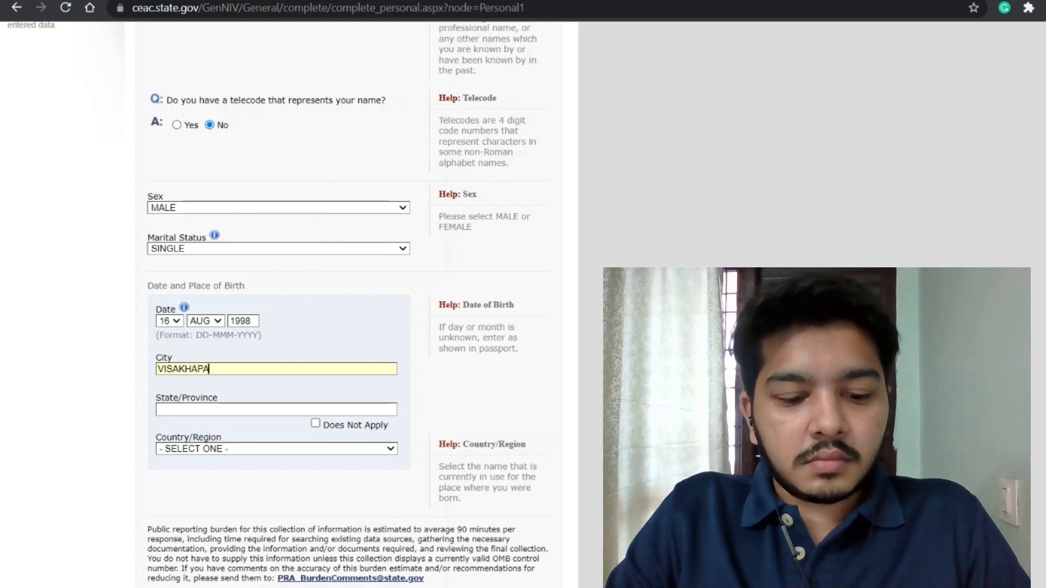
key(Tab)
text(ANDHRA)
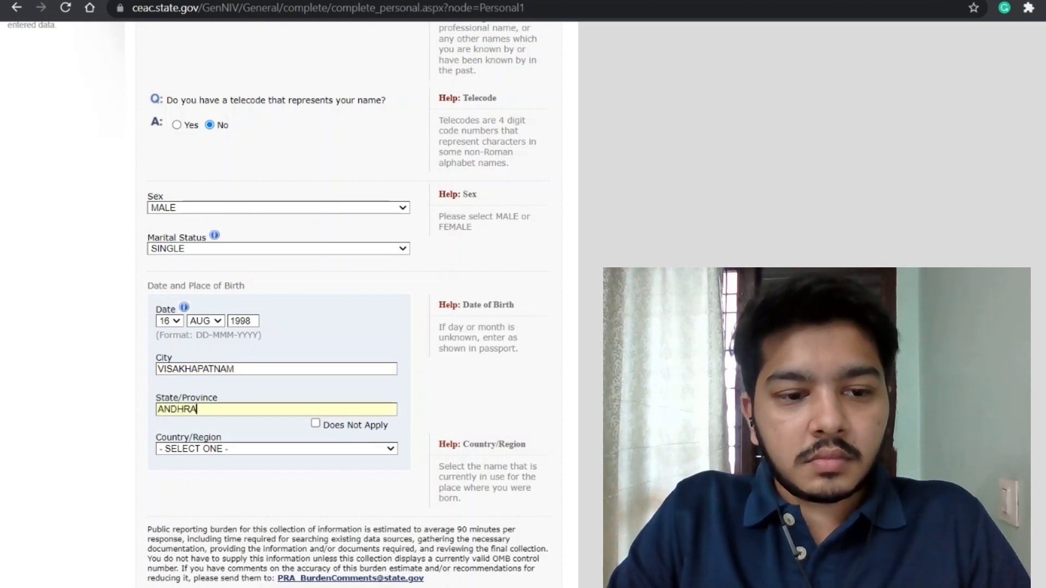
text( PRADESH)
key(Tab)
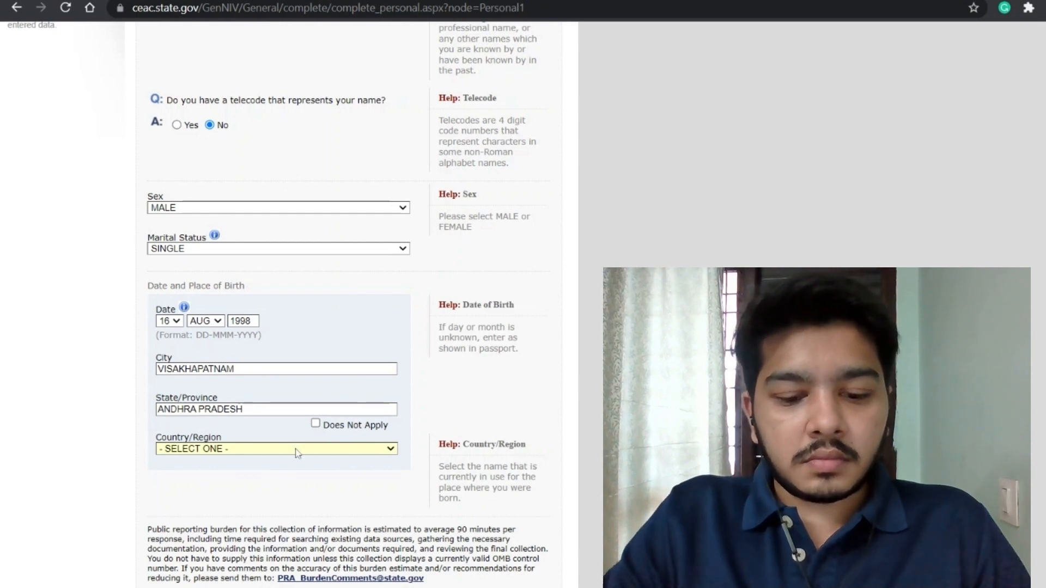
text(INDIA)
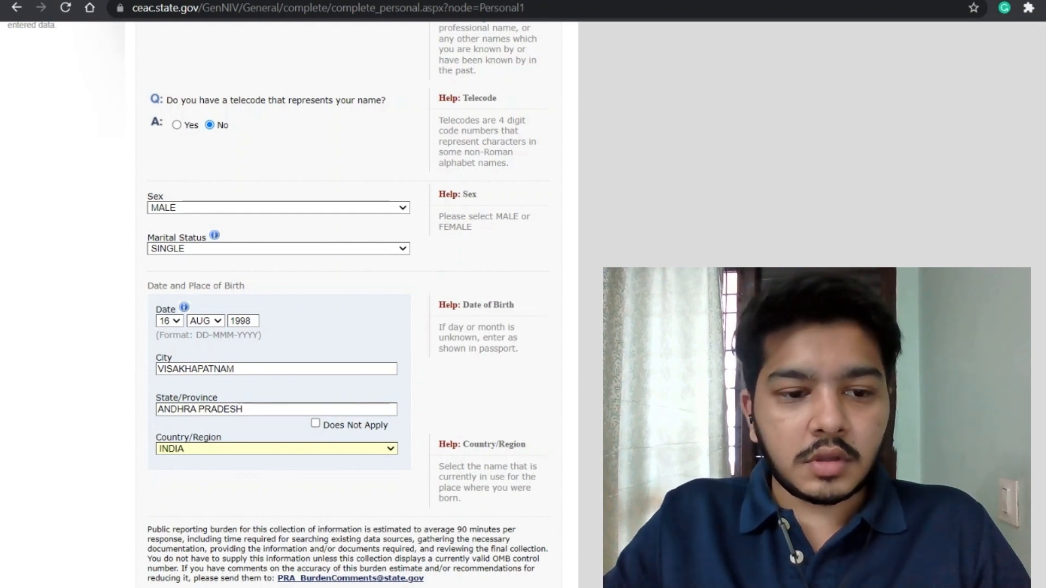
scroll(318, 455, down, 4)
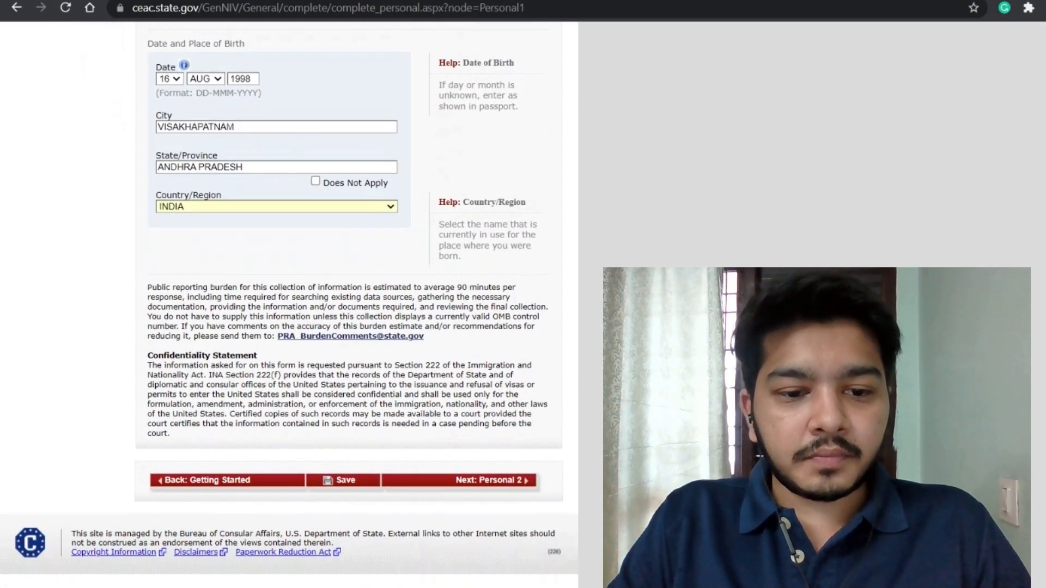
Step: Save Personal Information 1, continue past the confirmation, and go to Personal Information 2
click(344, 482)
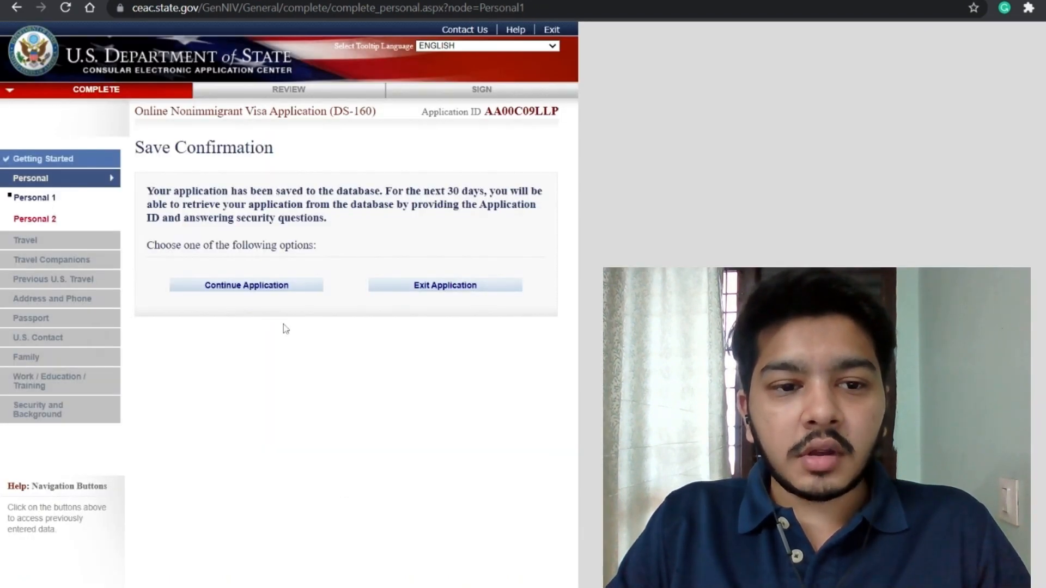
click(246, 288)
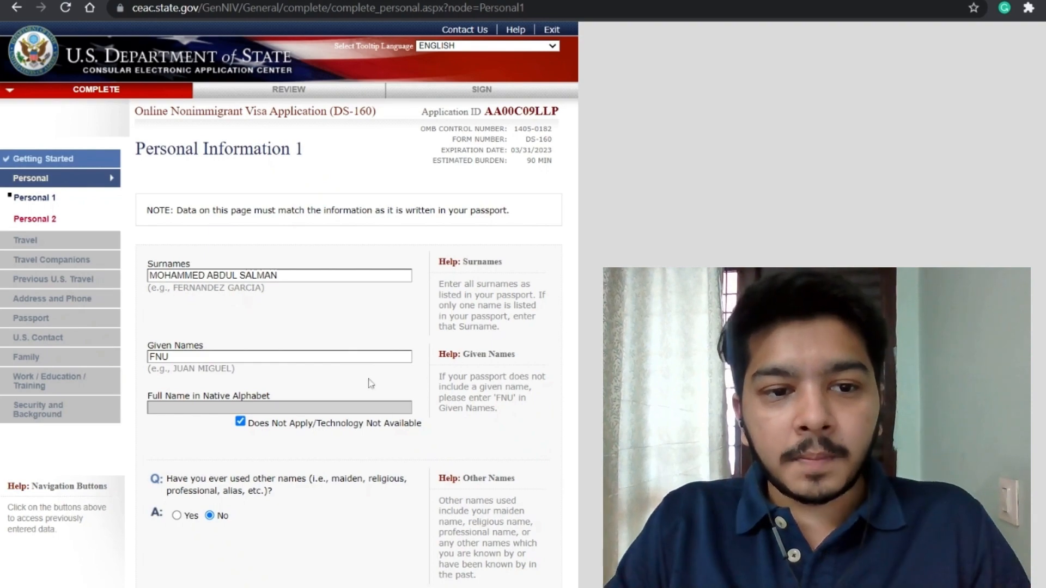
scroll(381, 412, down, 8)
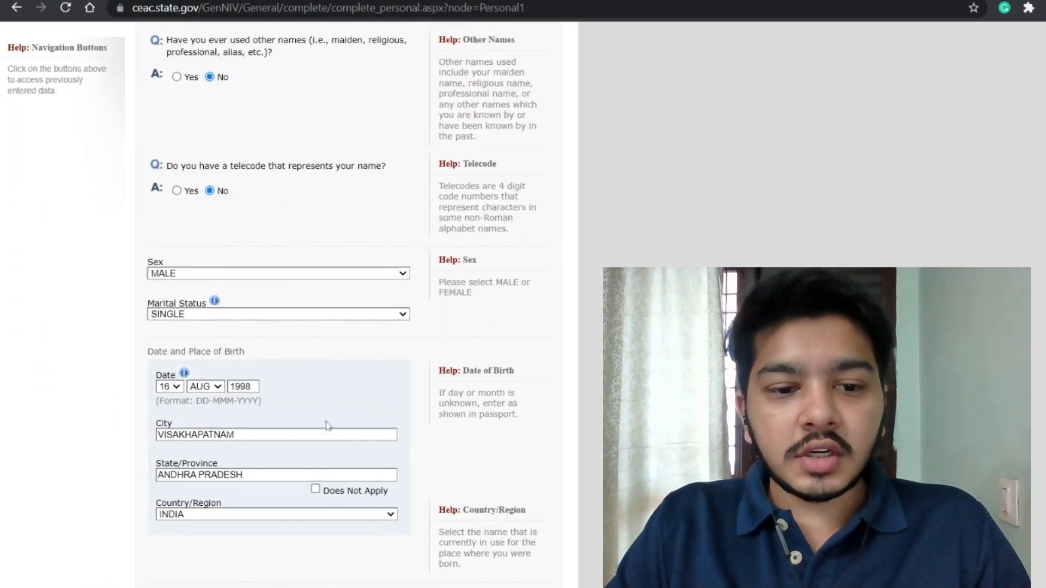
scroll(329, 426, down, 6)
click(486, 484)
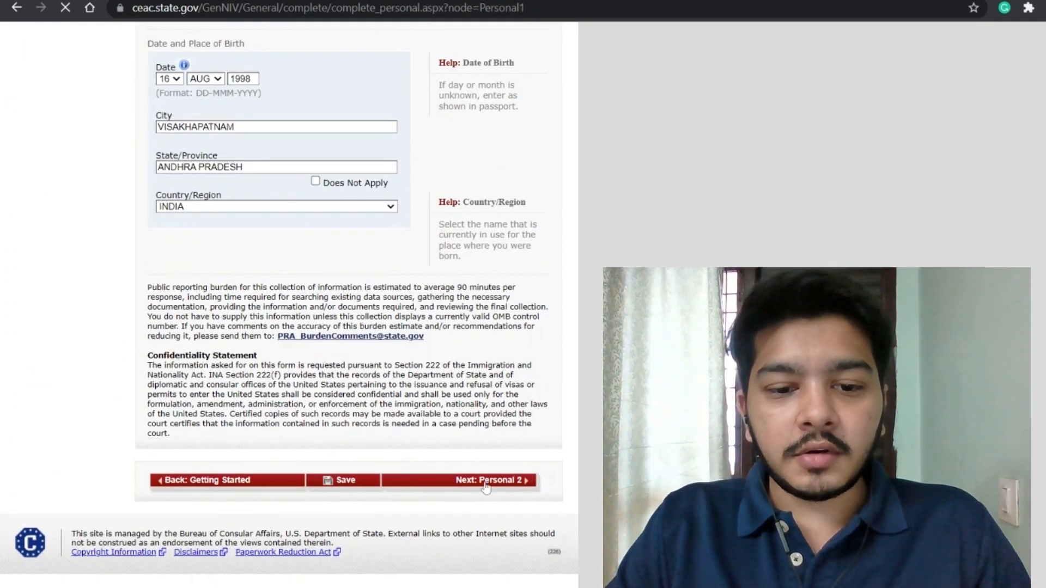
scroll(457, 466, down, 2)
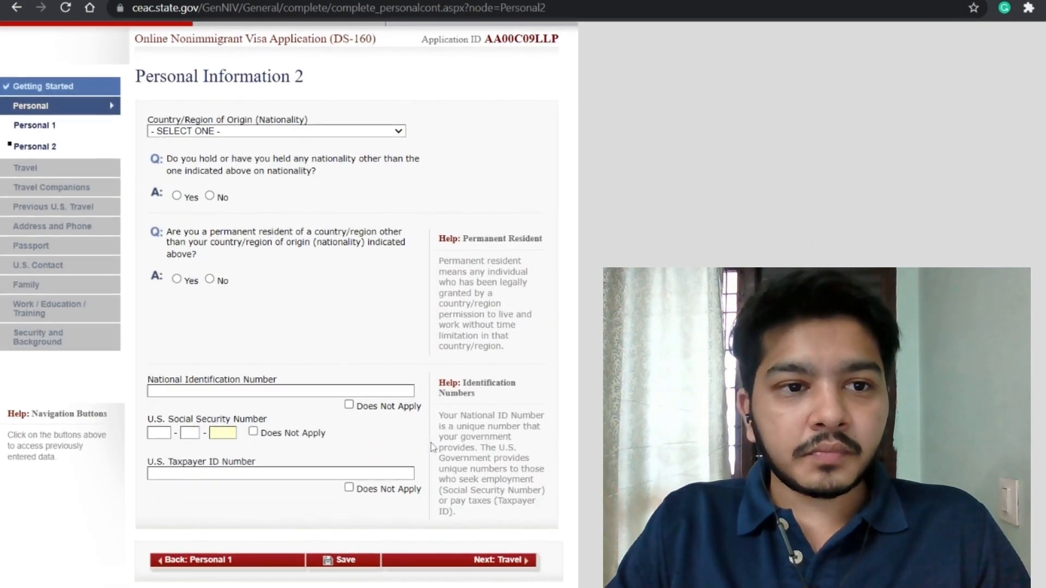
Step: Set nationality to INDIA and answer No to other nationality and permanent residency elsewhere
click(253, 129)
text(ind)
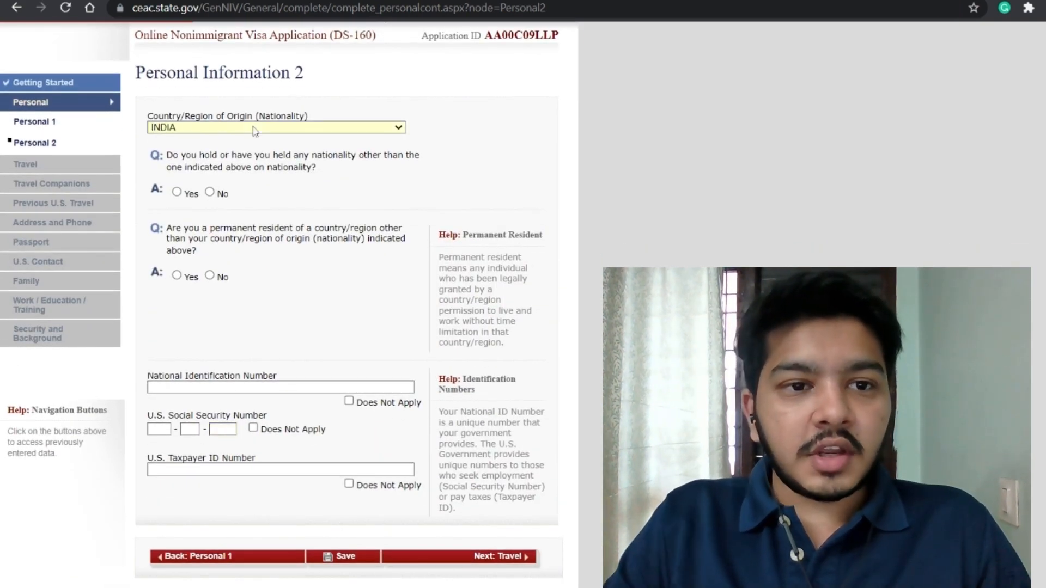
scroll(256, 164, up, 2)
scroll(268, 213, down, 1)
scroll(268, 213, down, 1)
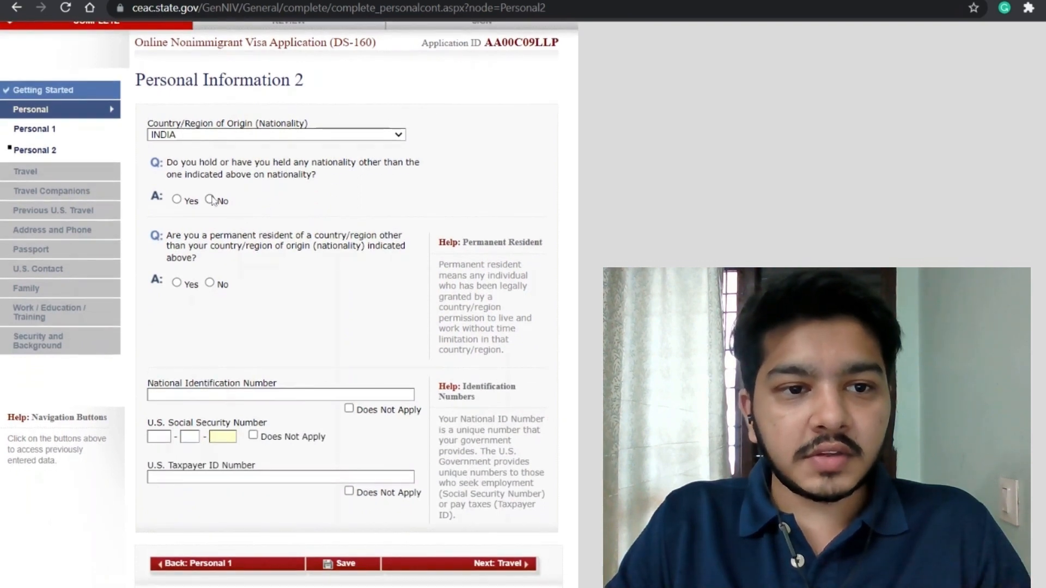
click(211, 200)
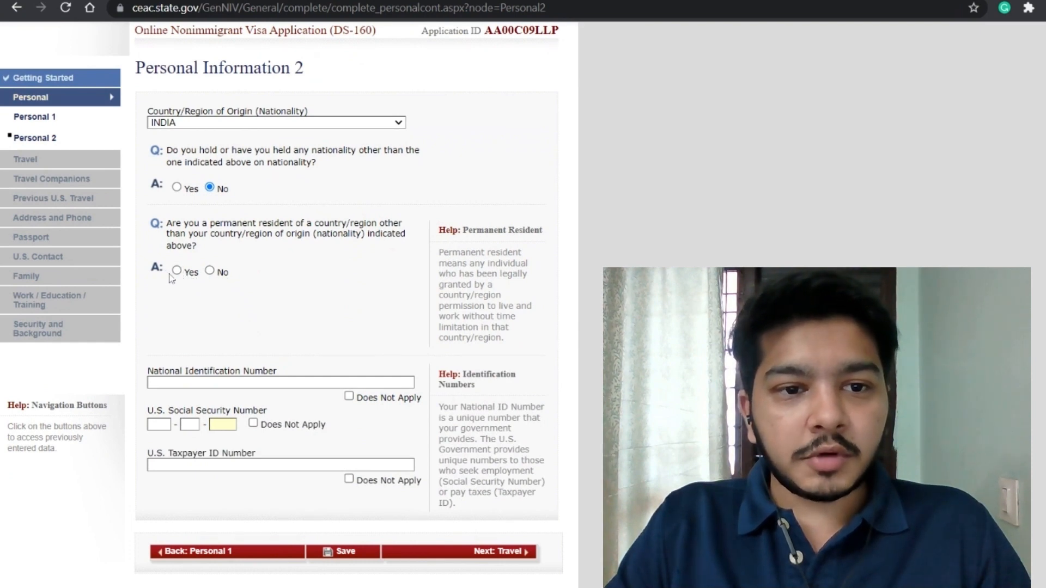
click(177, 271)
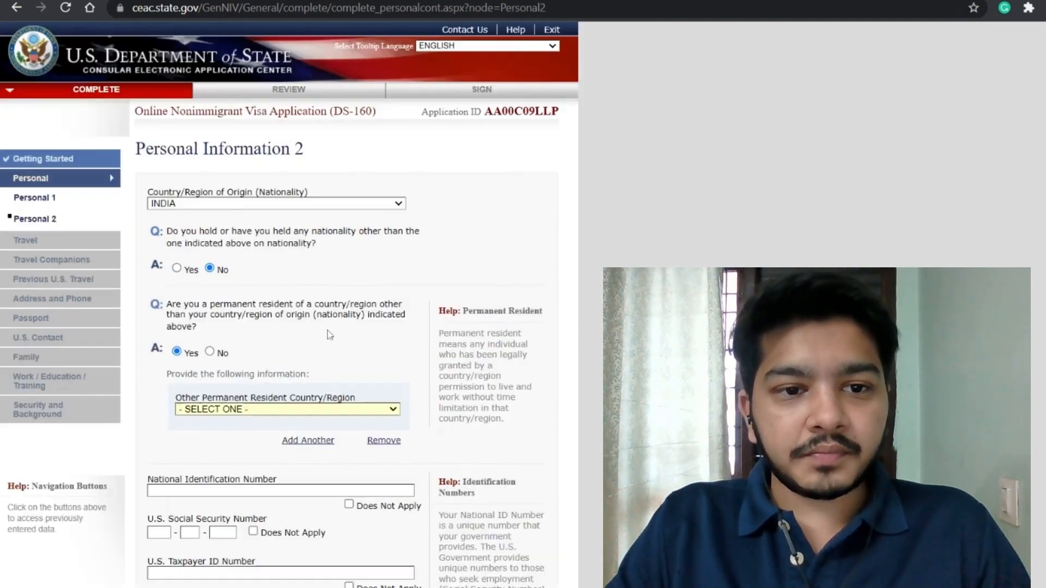
scroll(329, 330, down, 1)
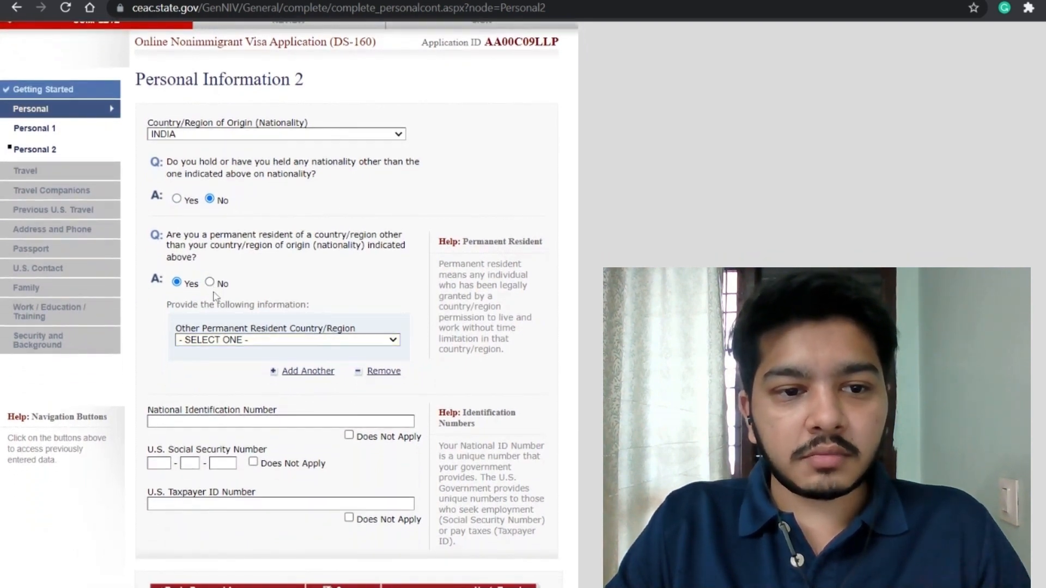
click(210, 282)
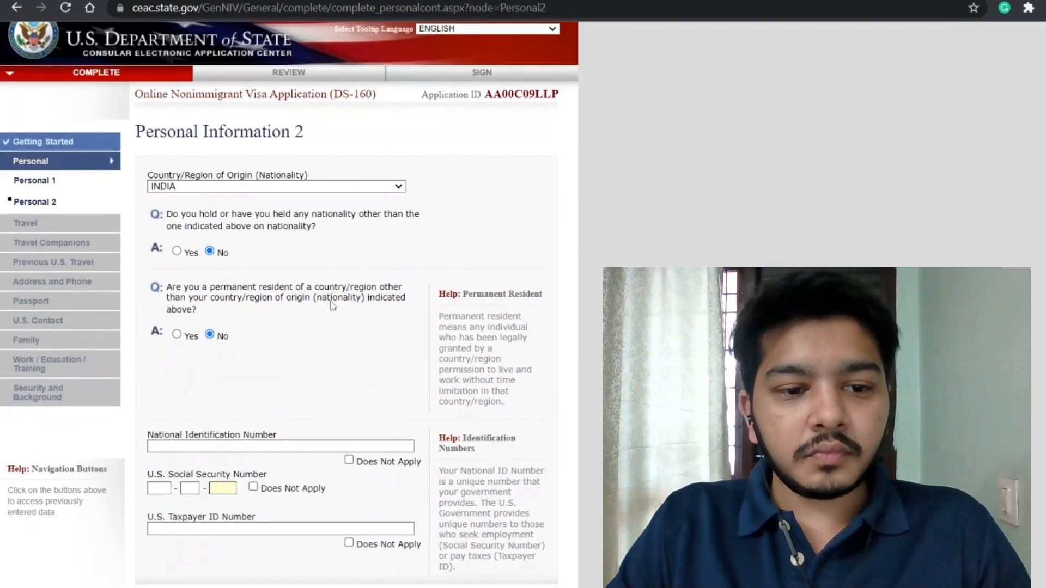
Step: Mark national ID, U.S. Social Security Number and U.S. Taxpayer ID as Does Not Apply
scroll(331, 304, down, 3)
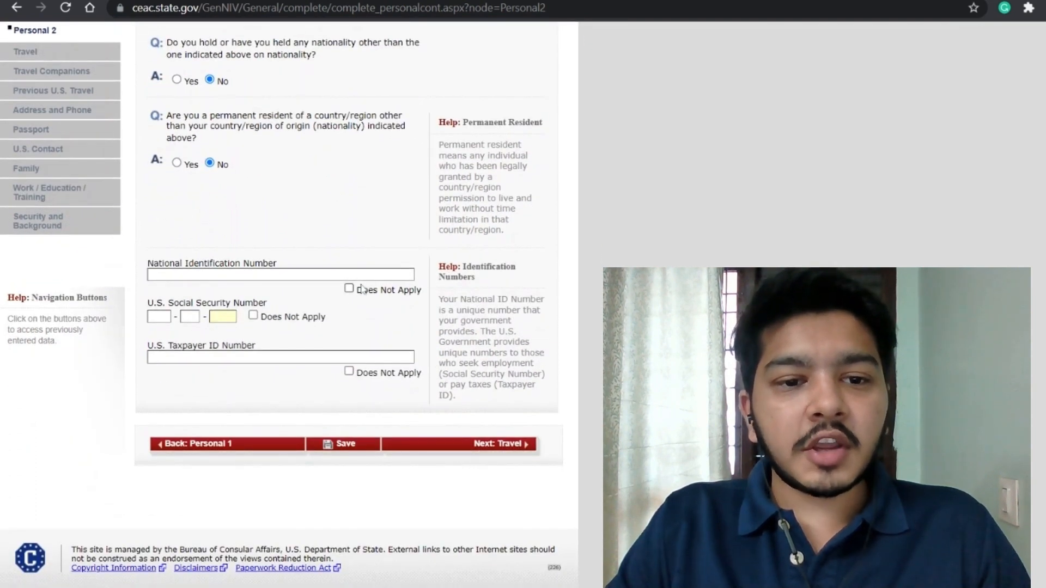
click(349, 288)
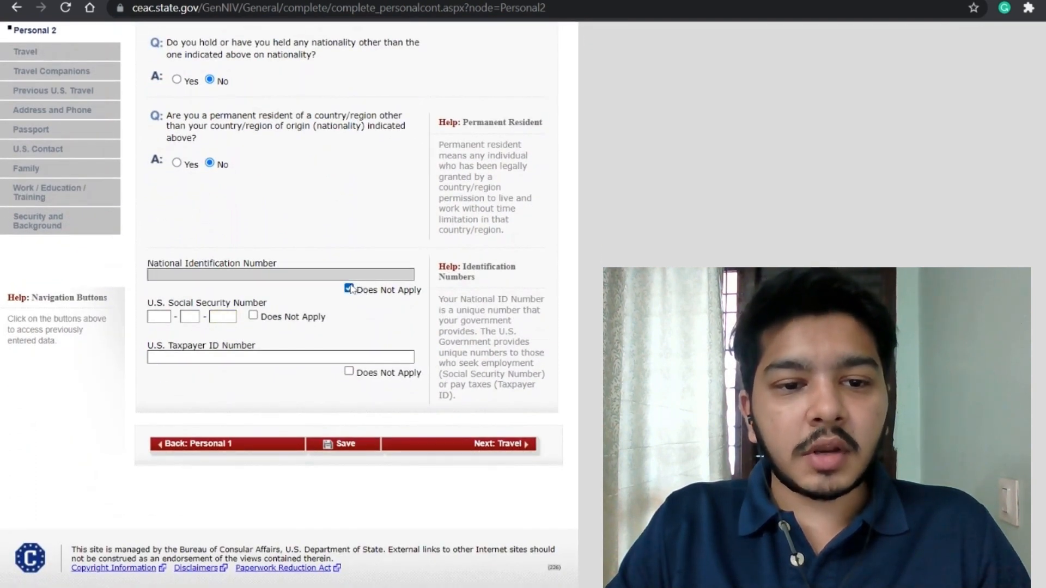
click(254, 315)
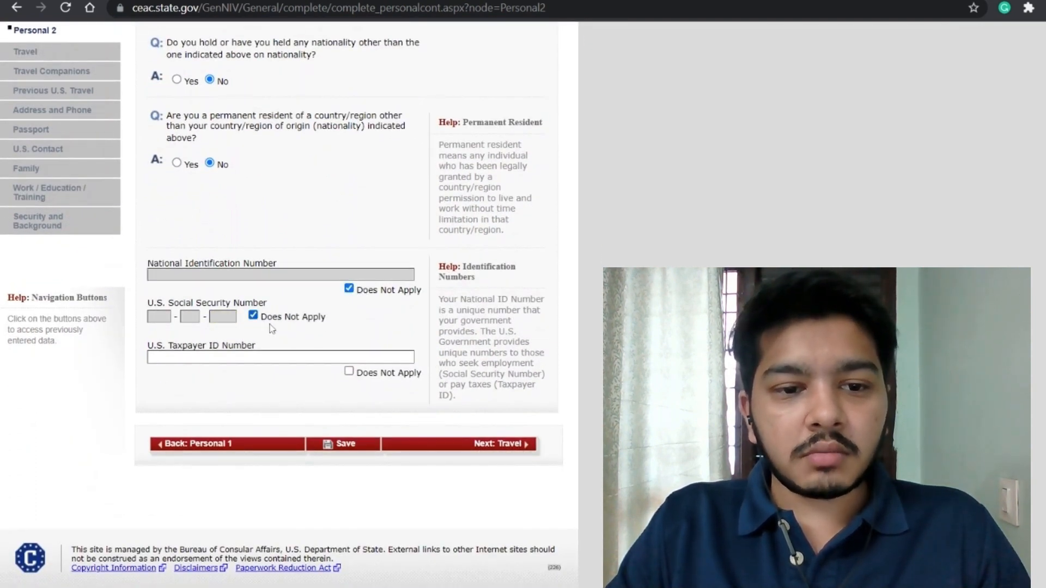
click(352, 373)
Step: Save Personal Information 2 and move on to the Travel Information page
click(353, 450)
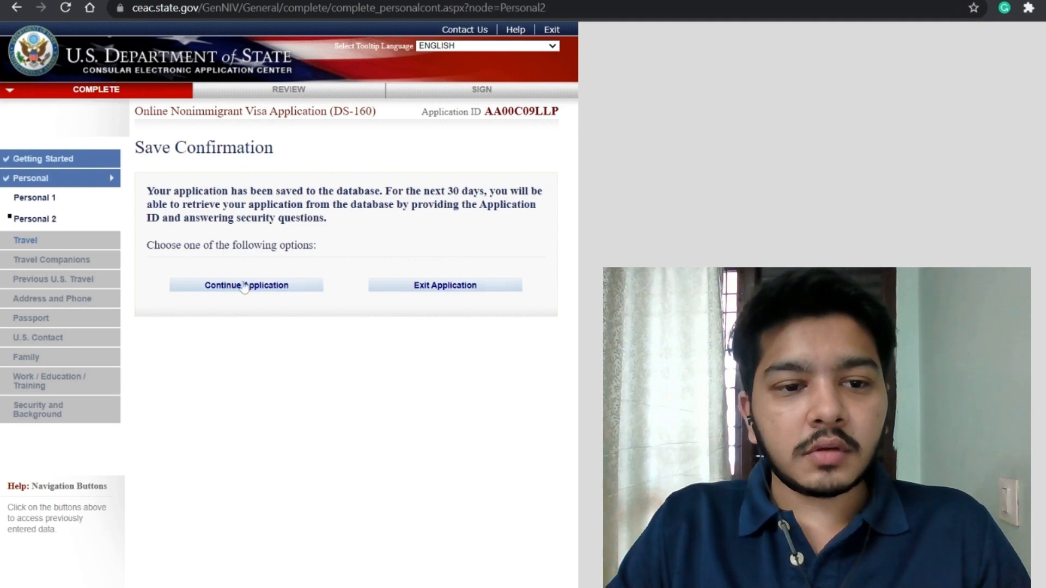
click(245, 285)
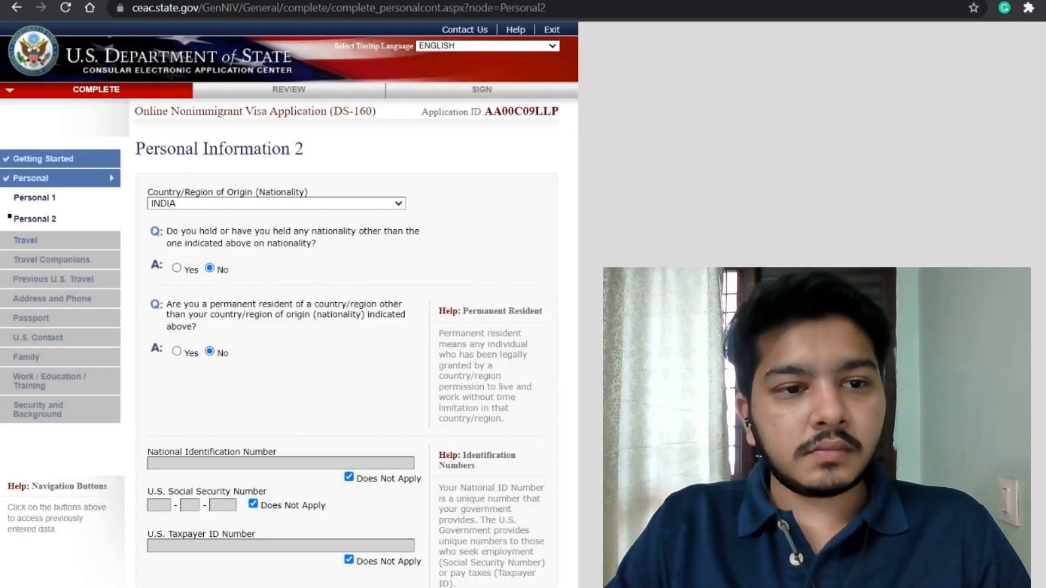
scroll(322, 322, down, 3)
scroll(321, 321, down, 1)
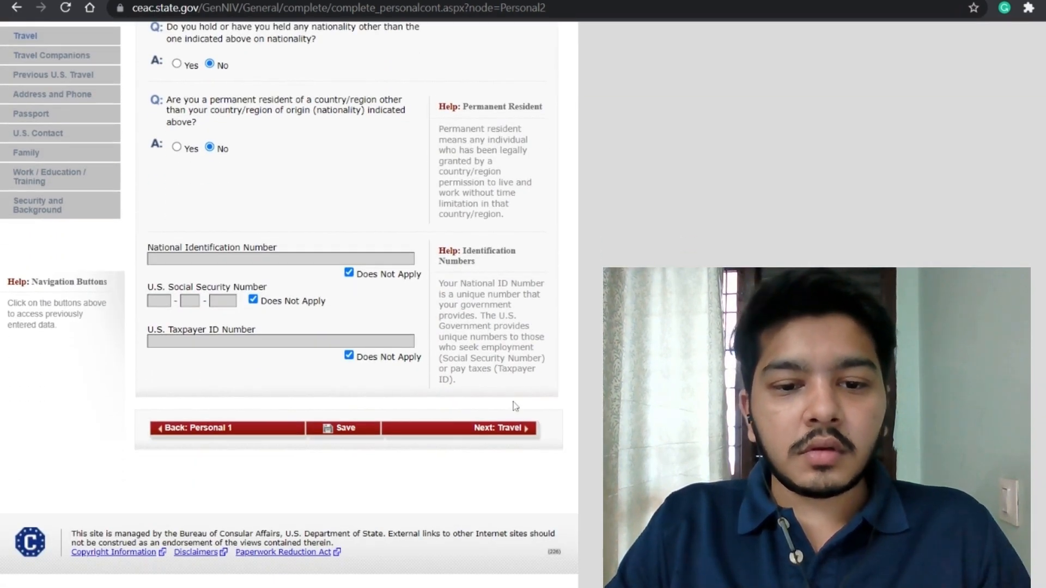
click(489, 436)
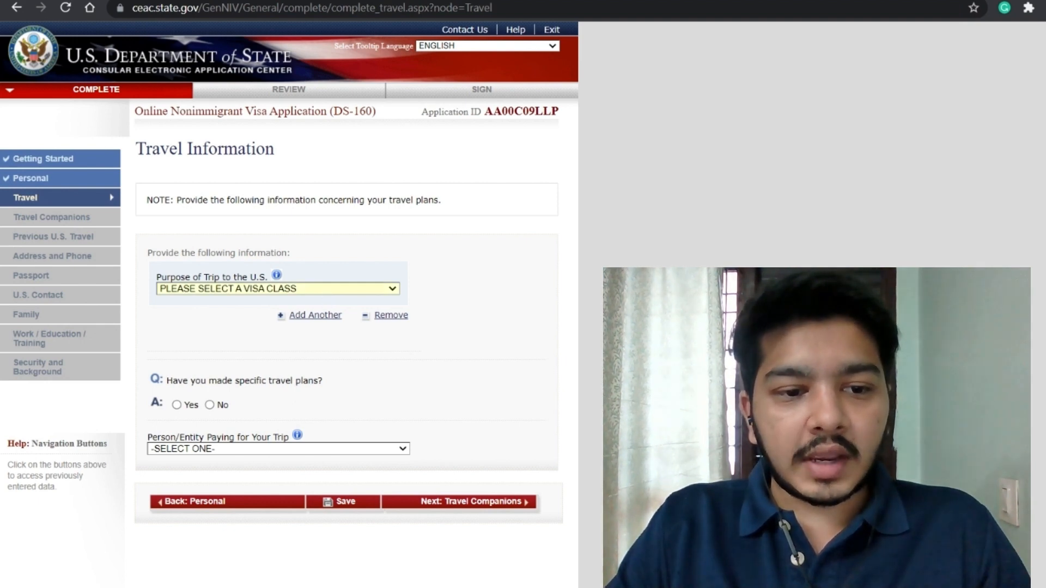
Step: Set trip purpose to ACADEMIC OR LANGUAGE STUDENT, subtype STUDENT (F1), with no specific travel plans
click(320, 377)
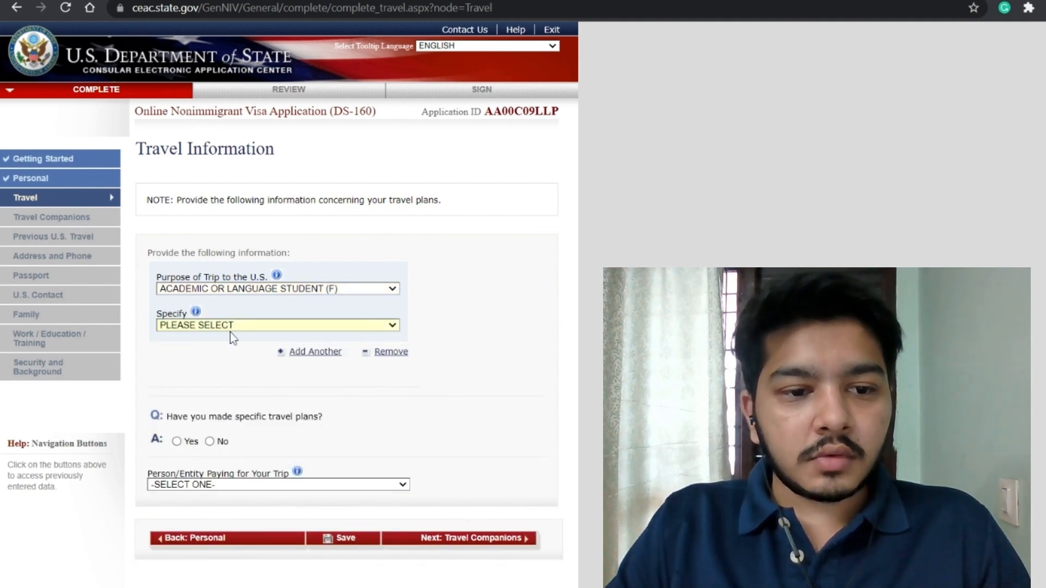
click(230, 327)
click(230, 349)
scroll(352, 376, down, 2)
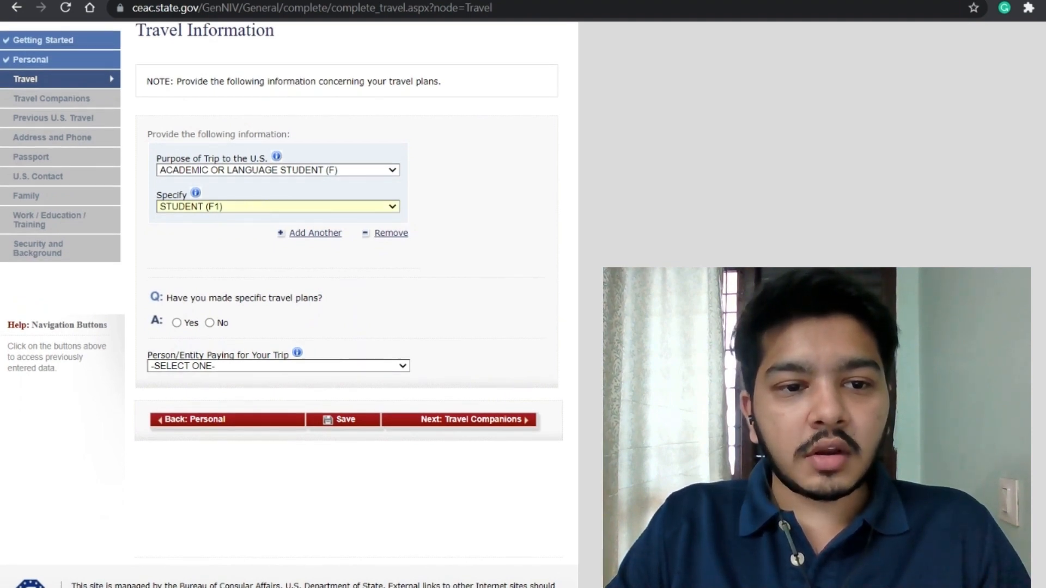
click(297, 291)
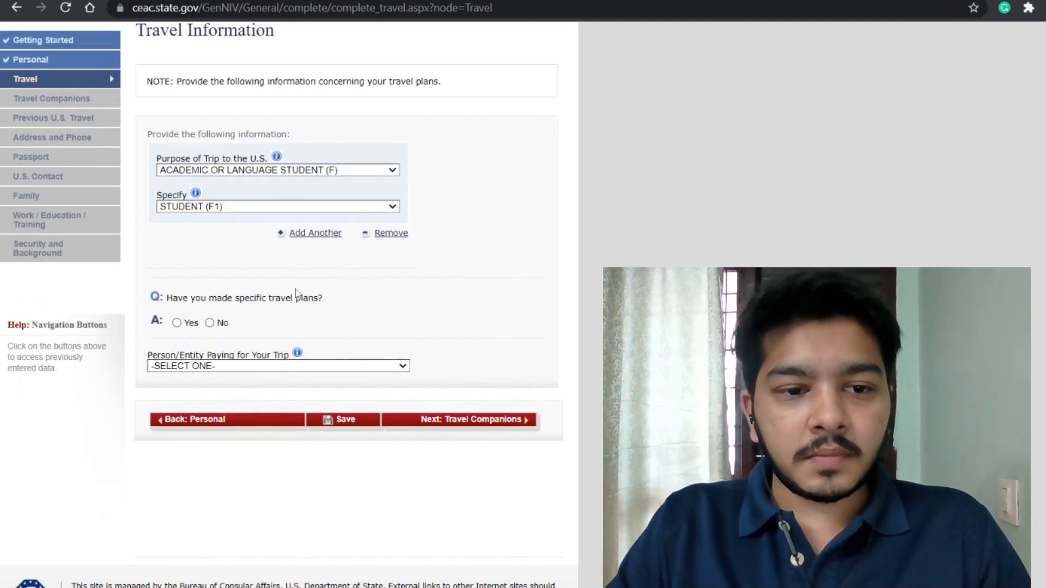
click(209, 323)
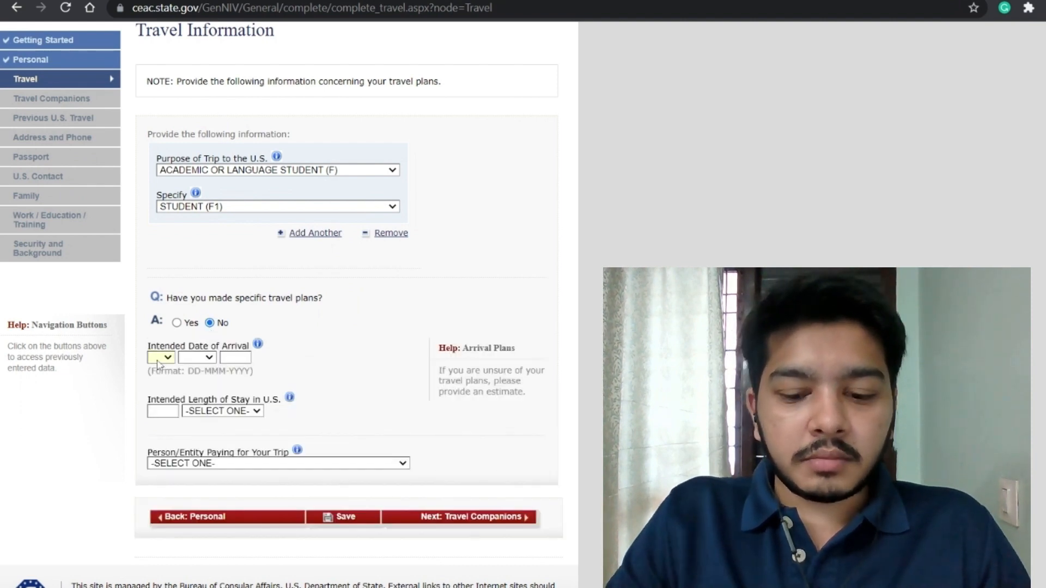
Step: Enter arrival date 06 AUG 2023 and a length of stay of 3 YEAR(S)
text(06)
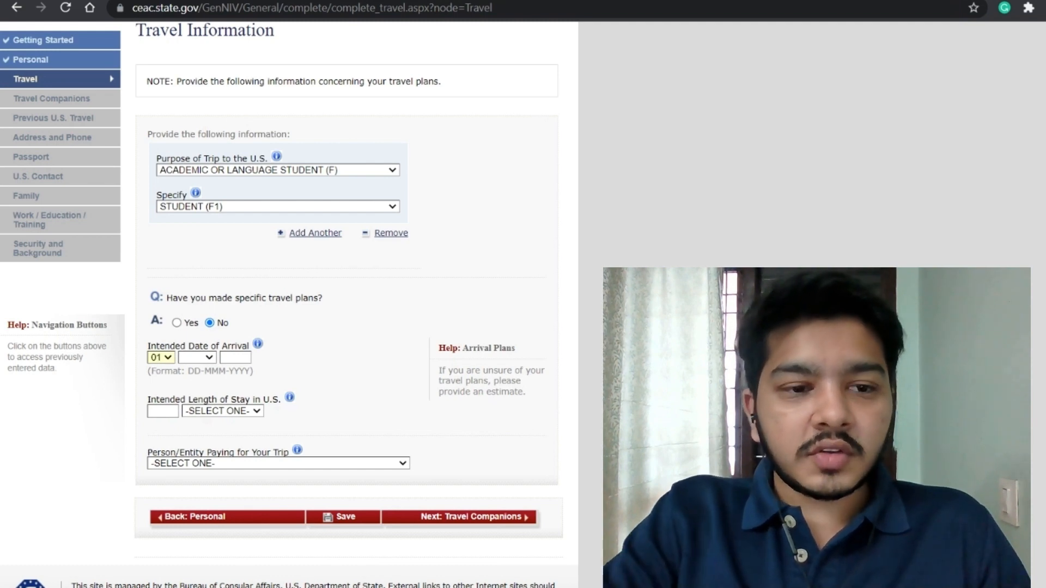
click(205, 360)
text(au)
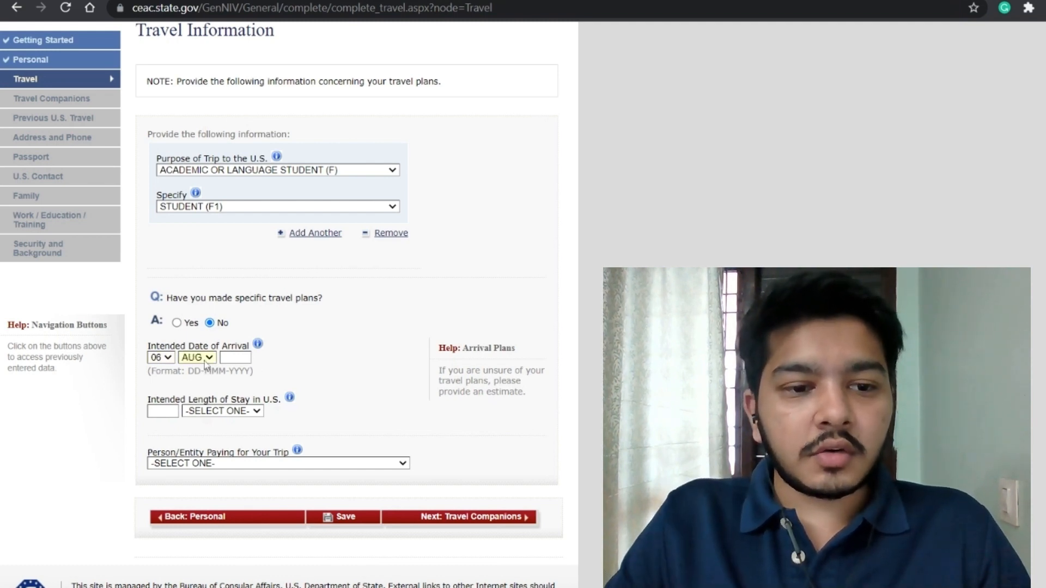
key(Tab)
text(2023)
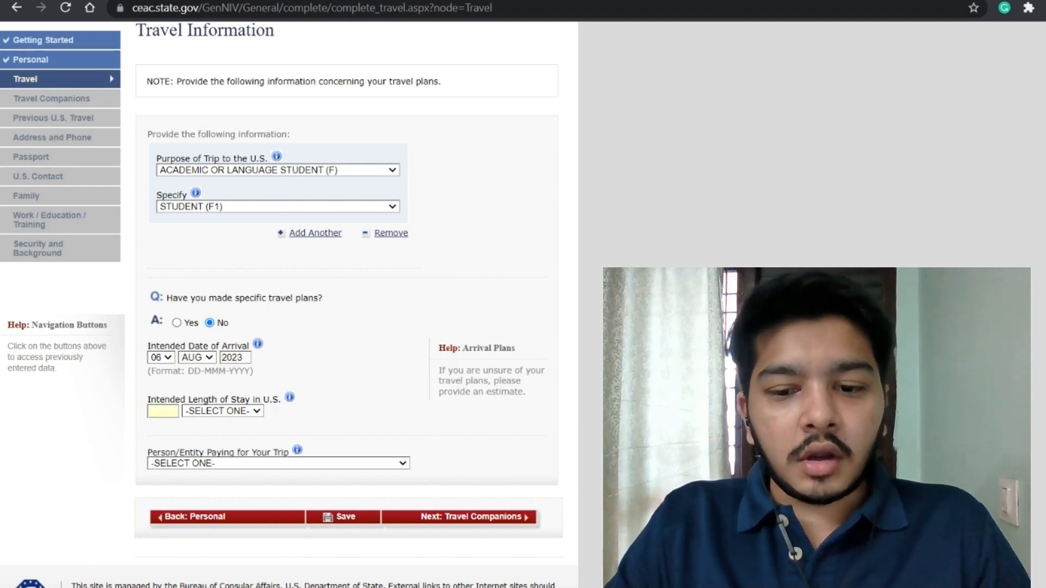
click(599, 457)
key(Tab)
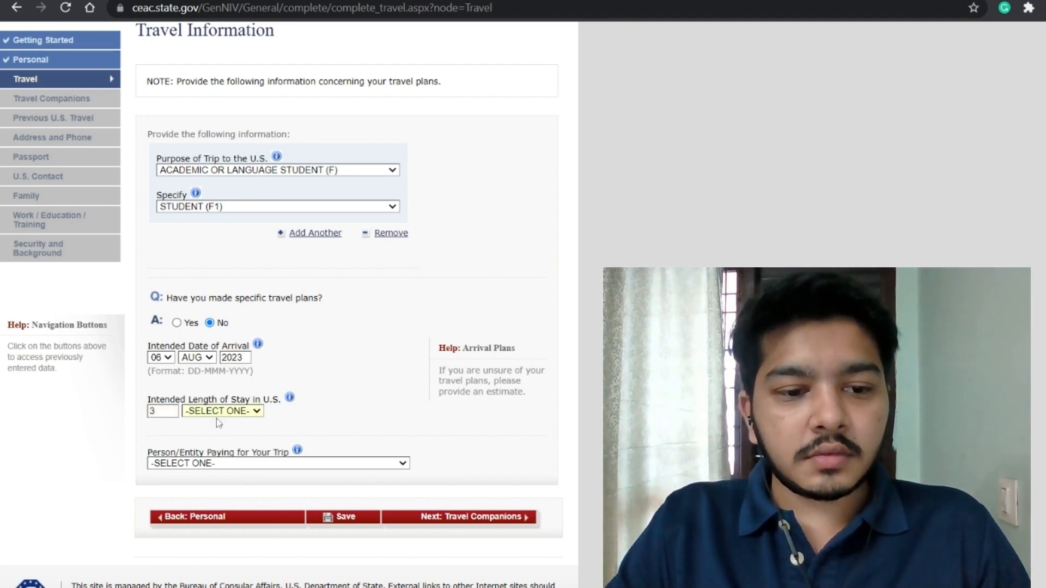
click(219, 434)
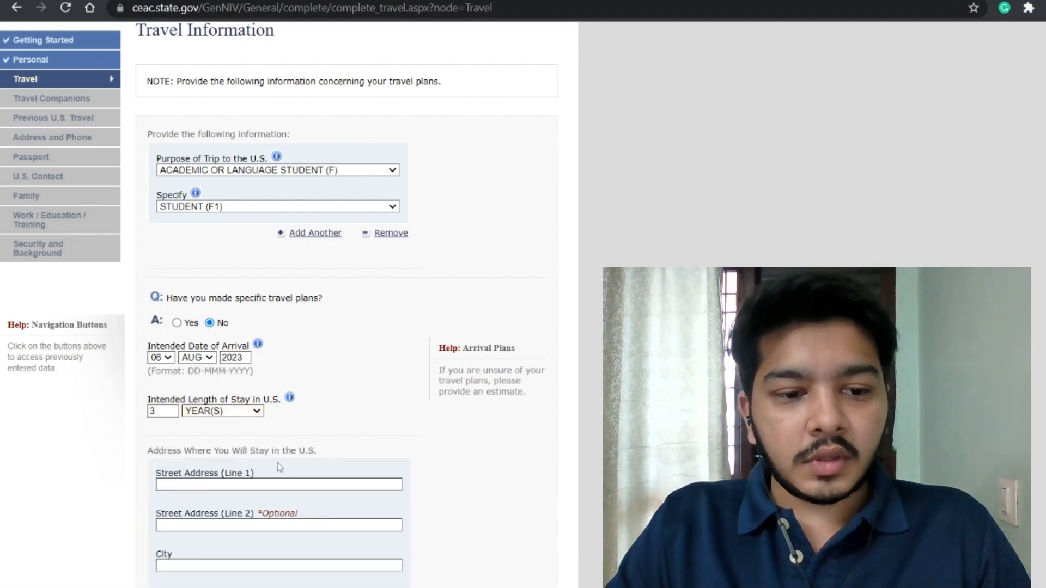
Step: Enter the U.S. stay street address in COLLEGE STATION, TEXAS with its ZIP code
scroll(279, 467, down, 3)
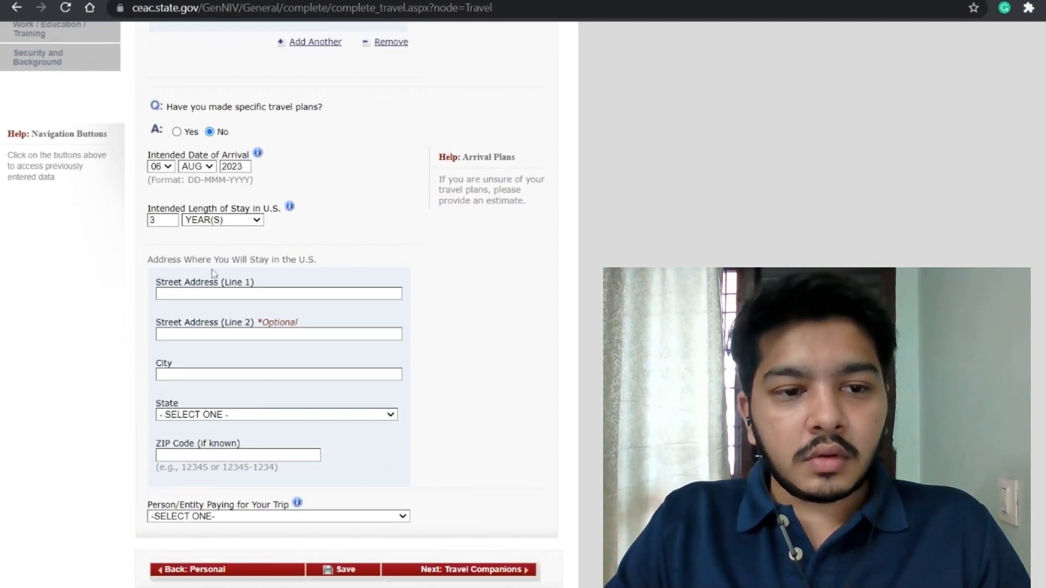
text(1)
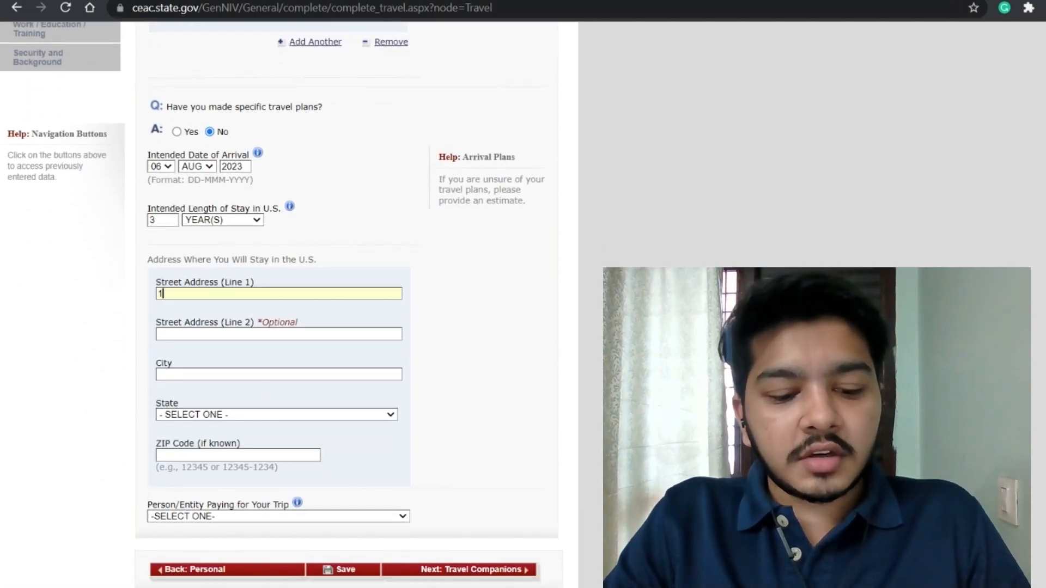
text(226 TAMU)
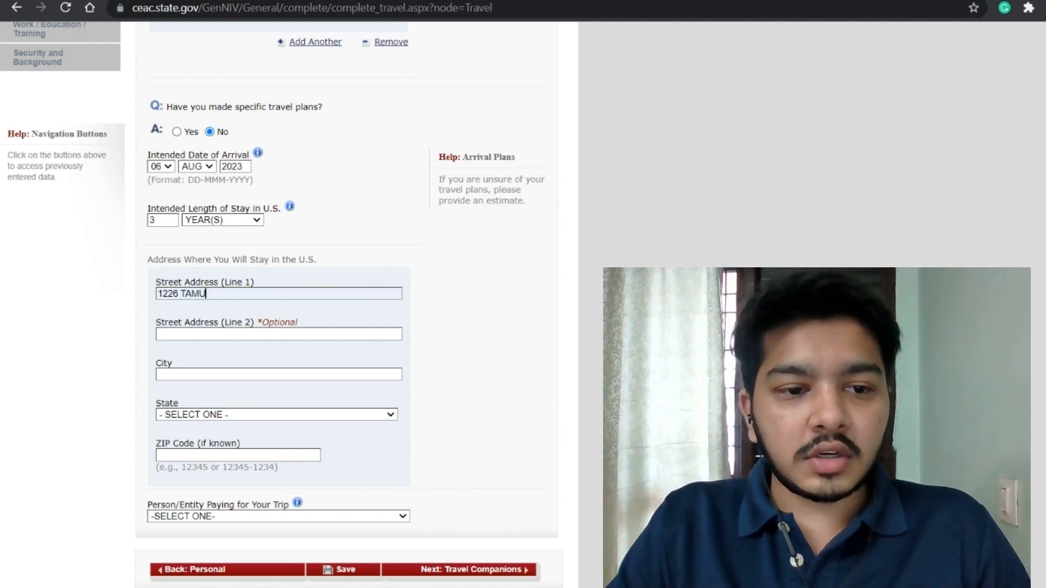
click(218, 374)
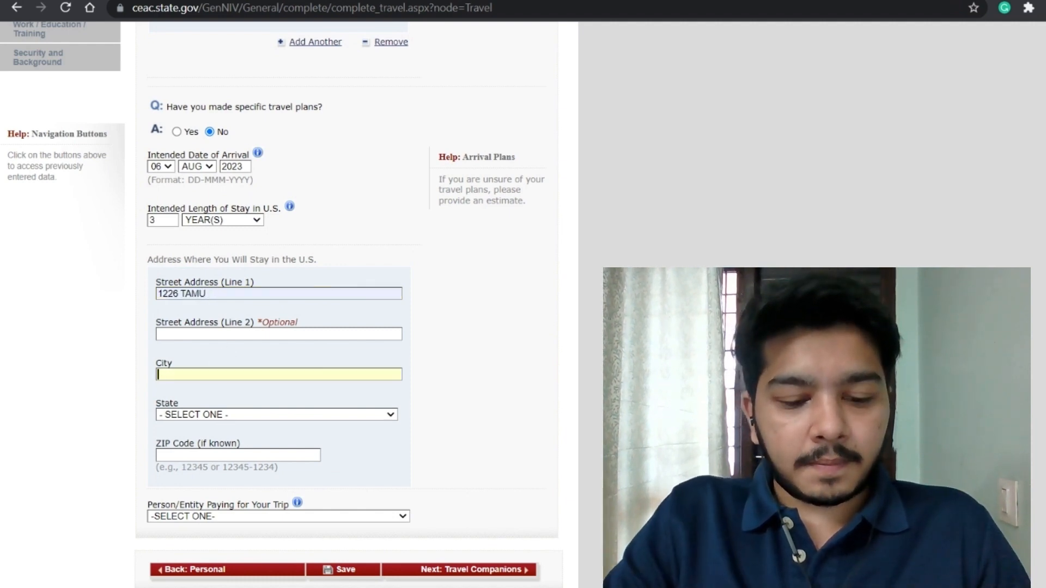
text(COL)
key(Tab)
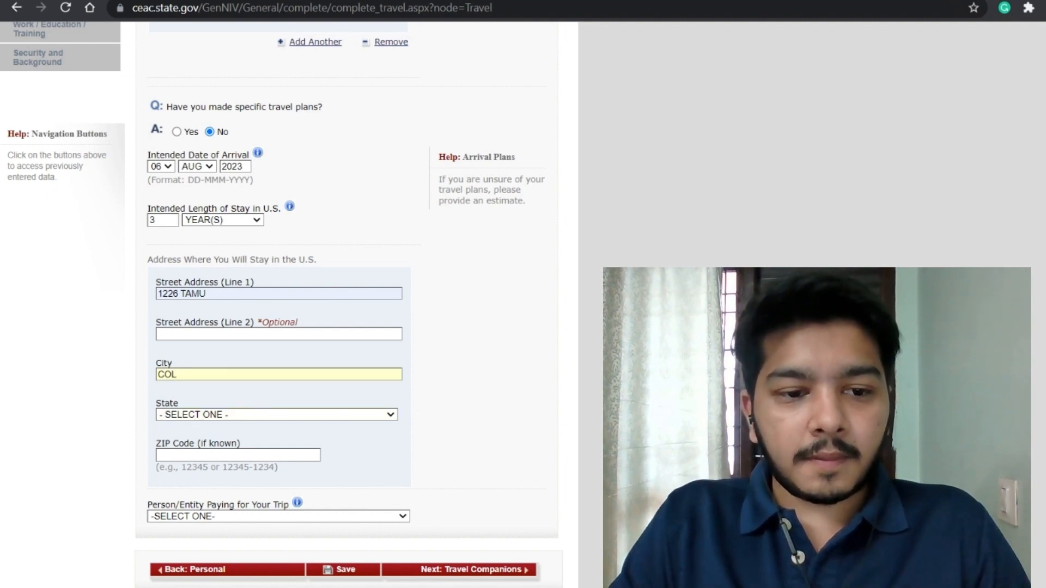
click(229, 393)
key(Tab)
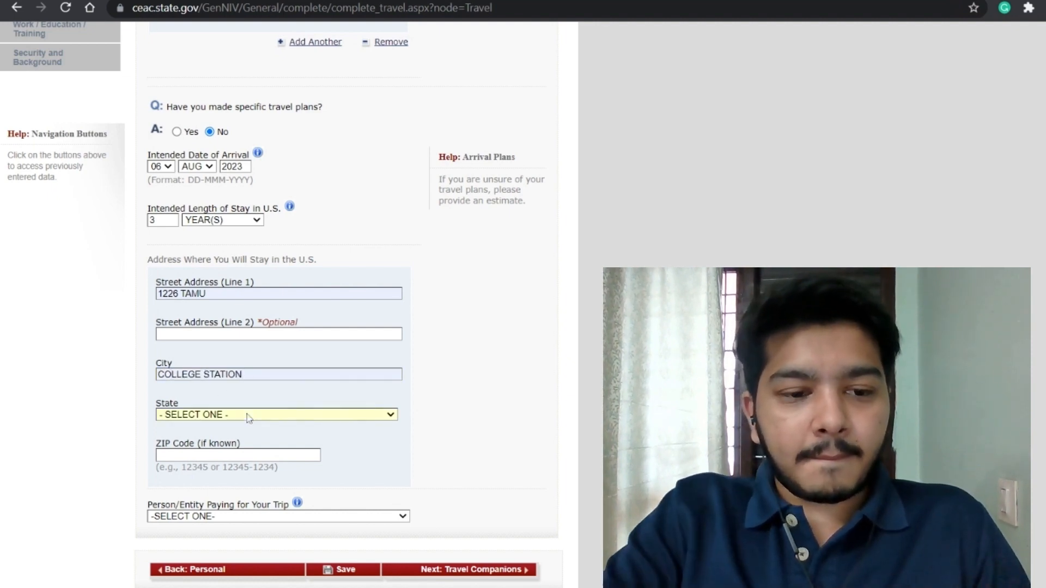
text(tex)
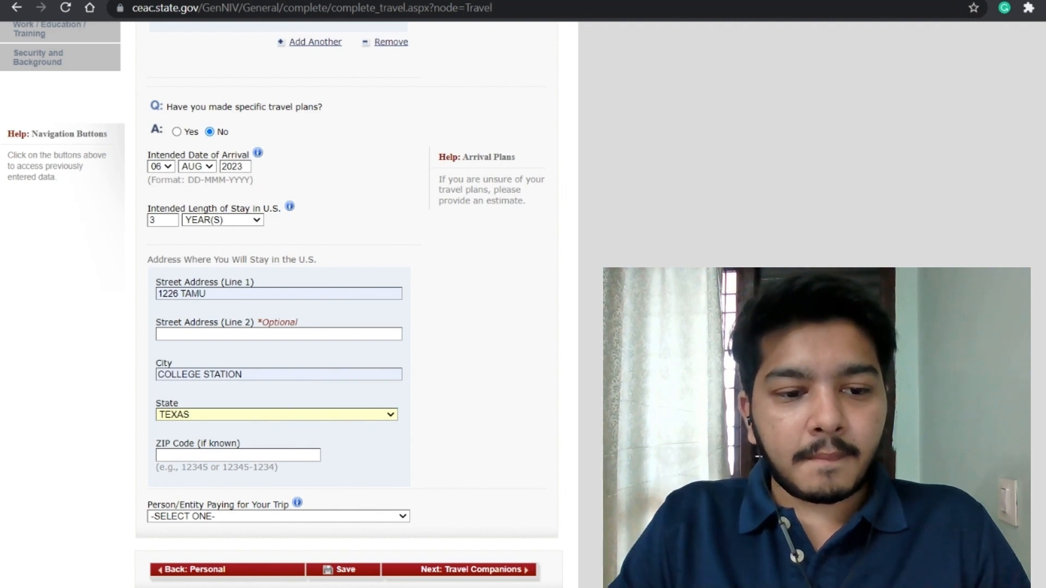
key(Tab)
text(7)
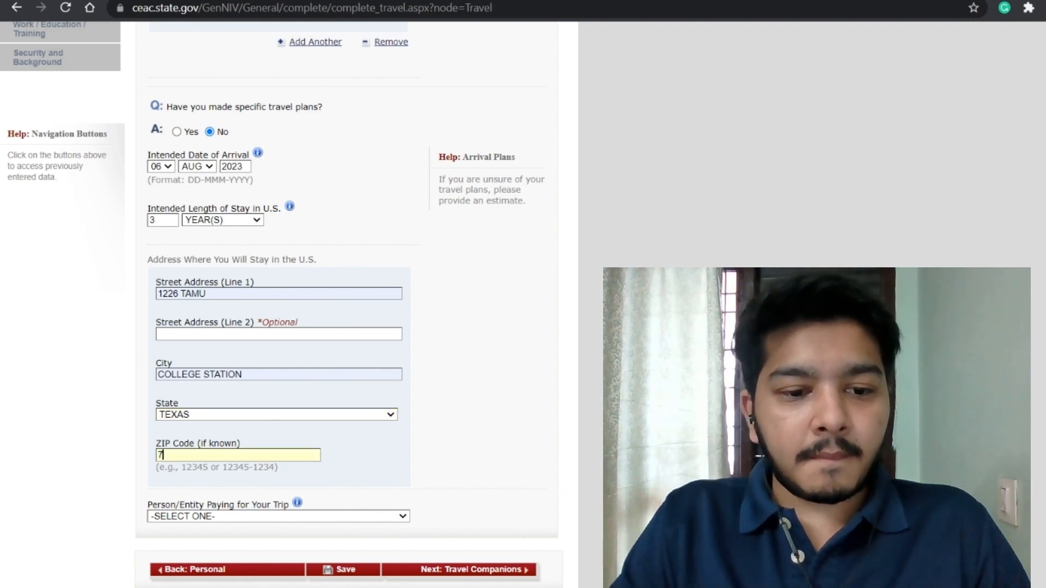
text(7025-3438)
Step: Correct the ZIP code and set the person paying for the trip to SELF
scroll(290, 438, down, 2)
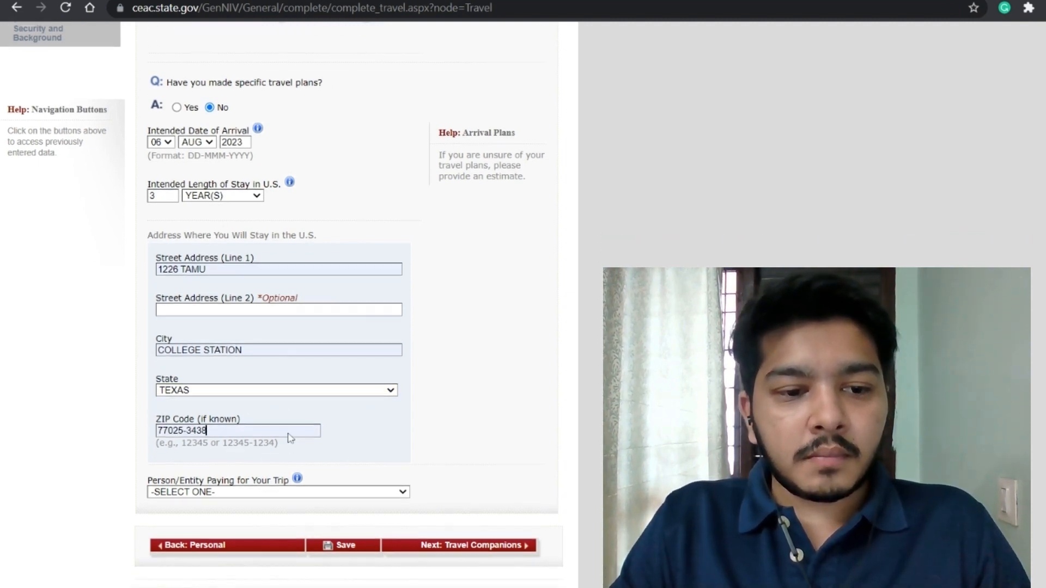
scroll(290, 437, down, 2)
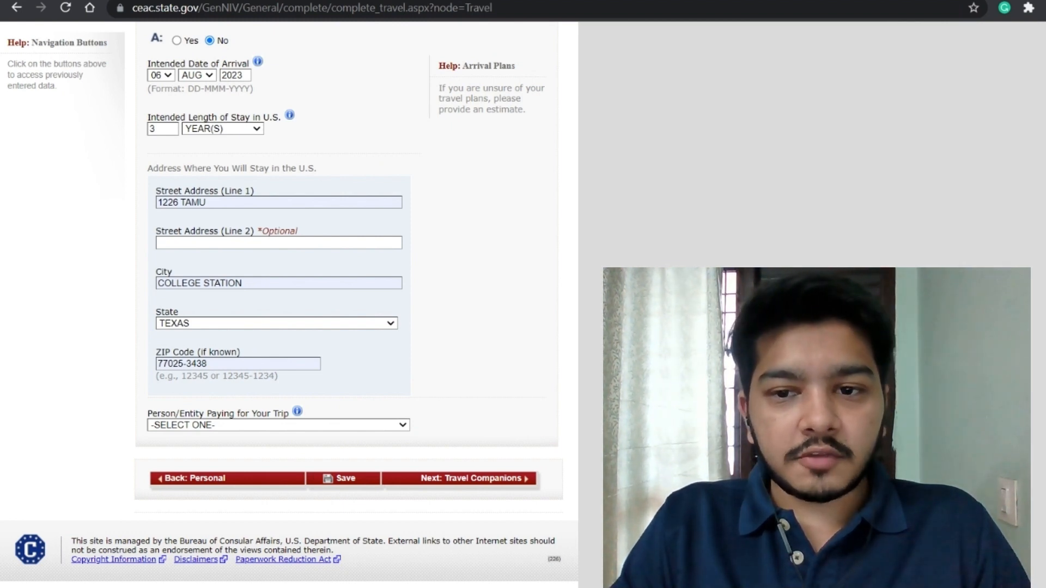
click(318, 363)
key(BackSpace)
key(BackSpace)
key(BackSpace)
key(BackSpace)
key(BackSpace)
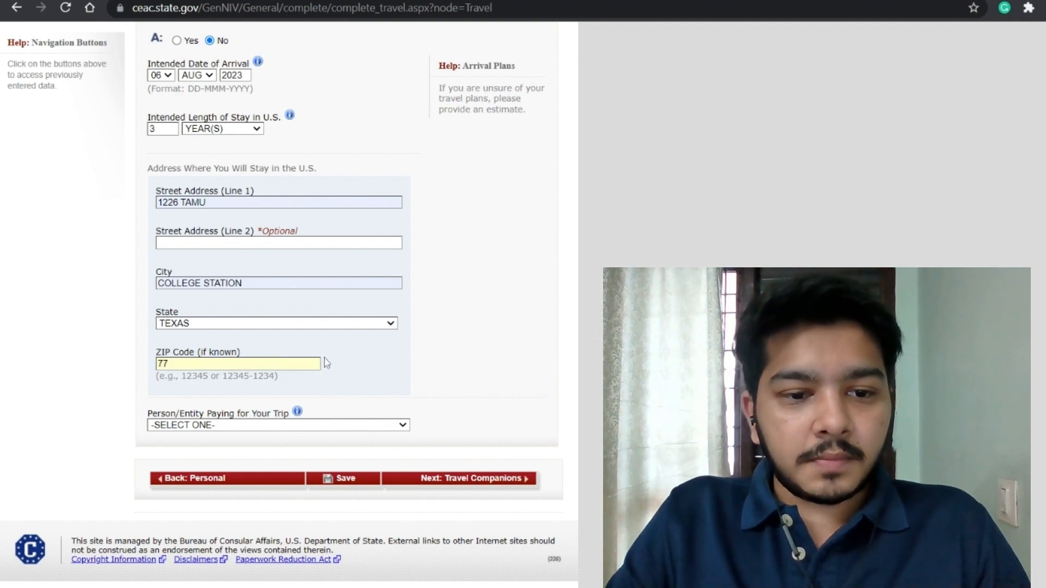
text(843)
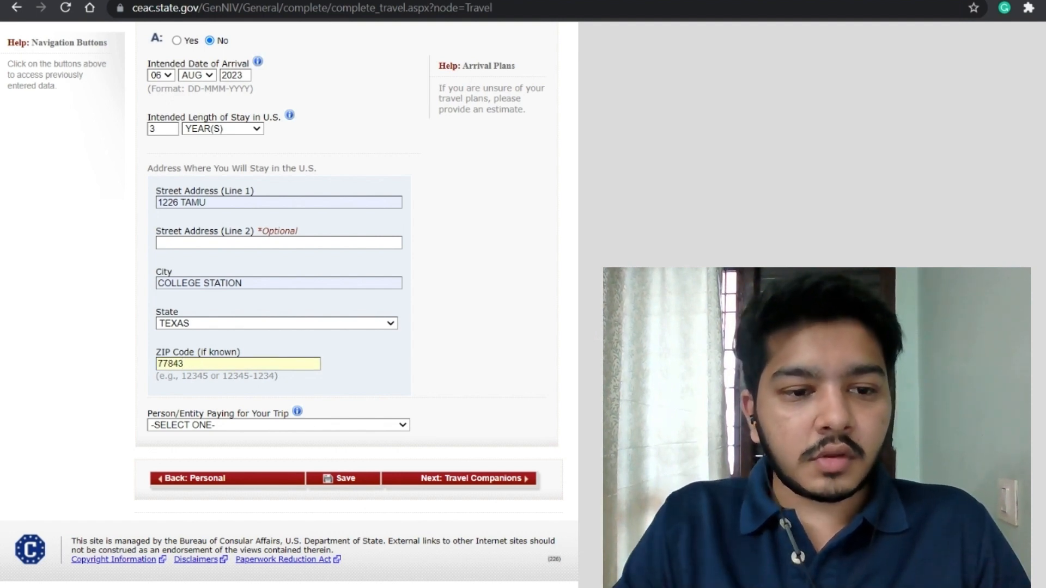
click(326, 389)
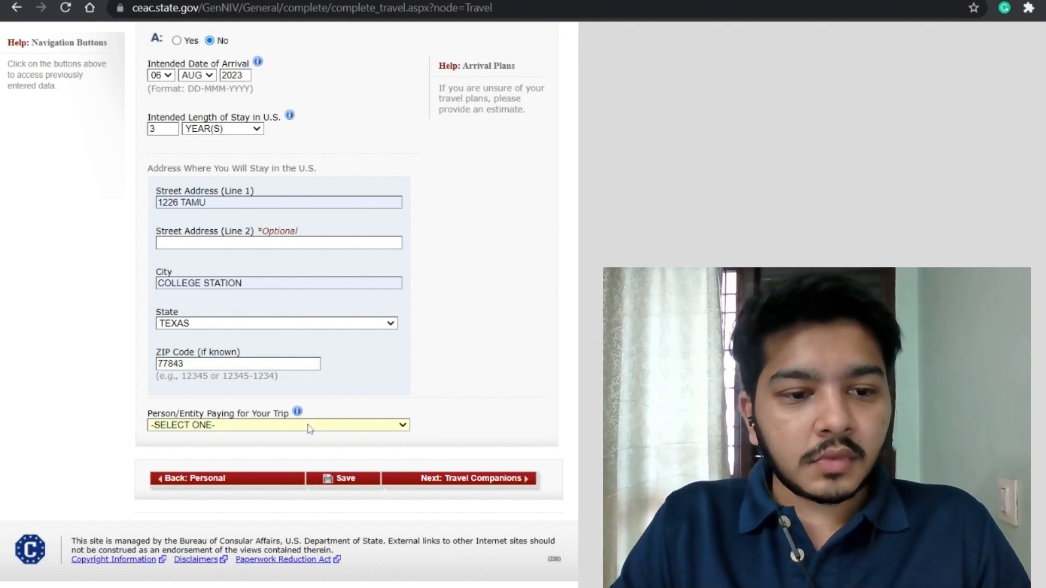
click(285, 445)
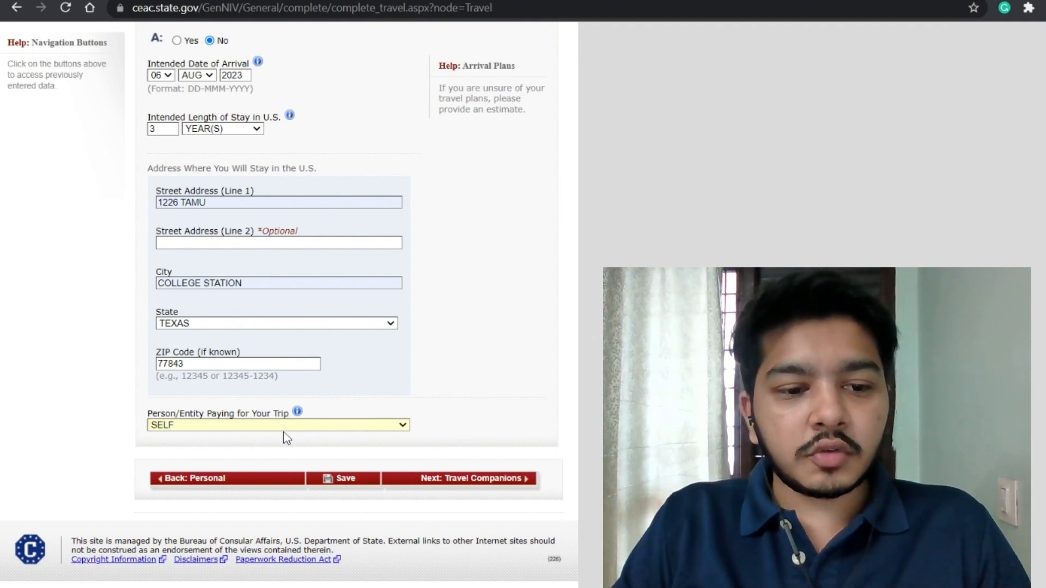
Step: Save the Travel Information answers and move on to Travel Companions
click(357, 487)
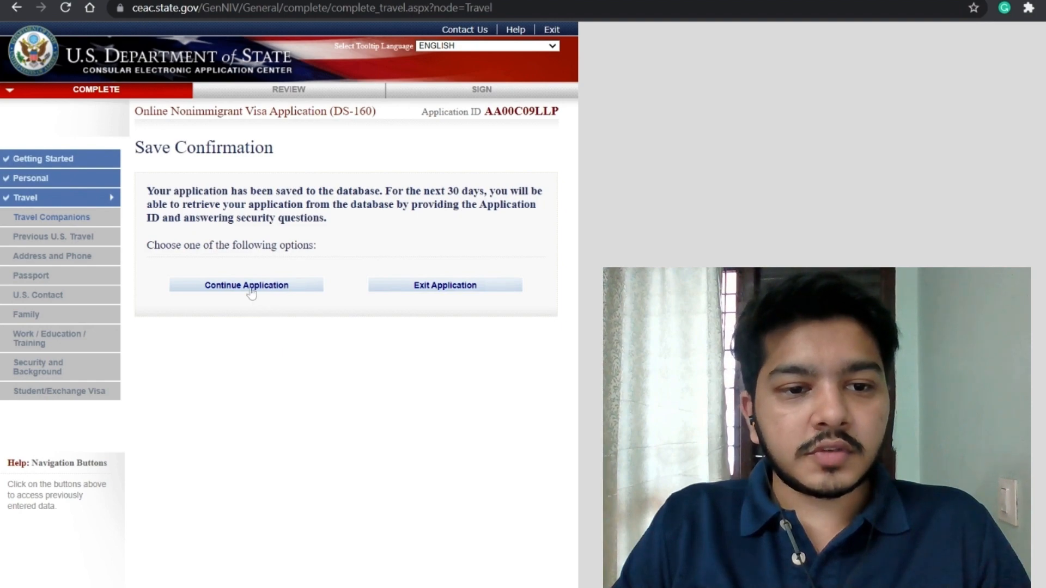
click(250, 286)
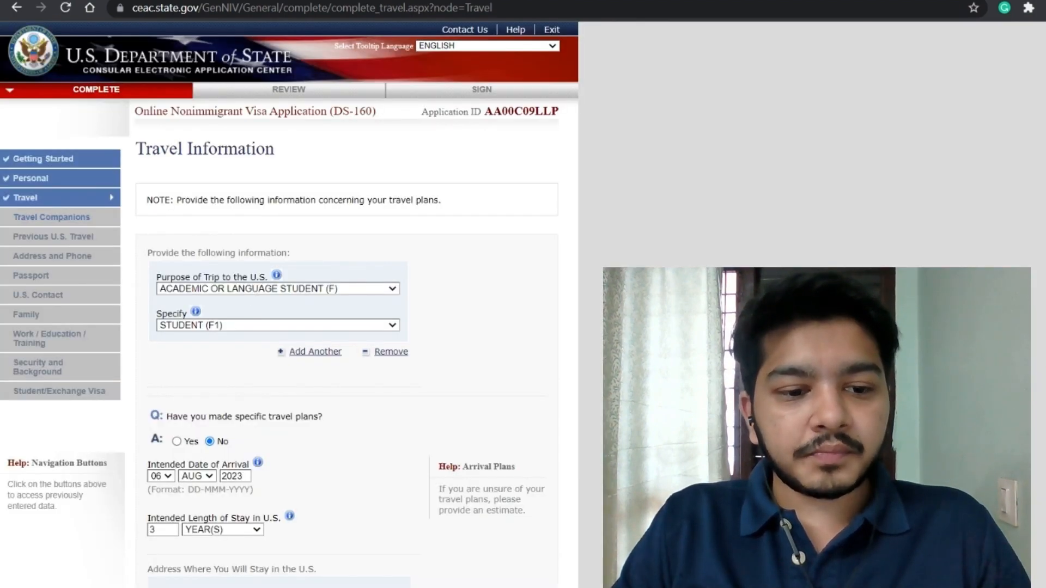
scroll(315, 352, down, 8)
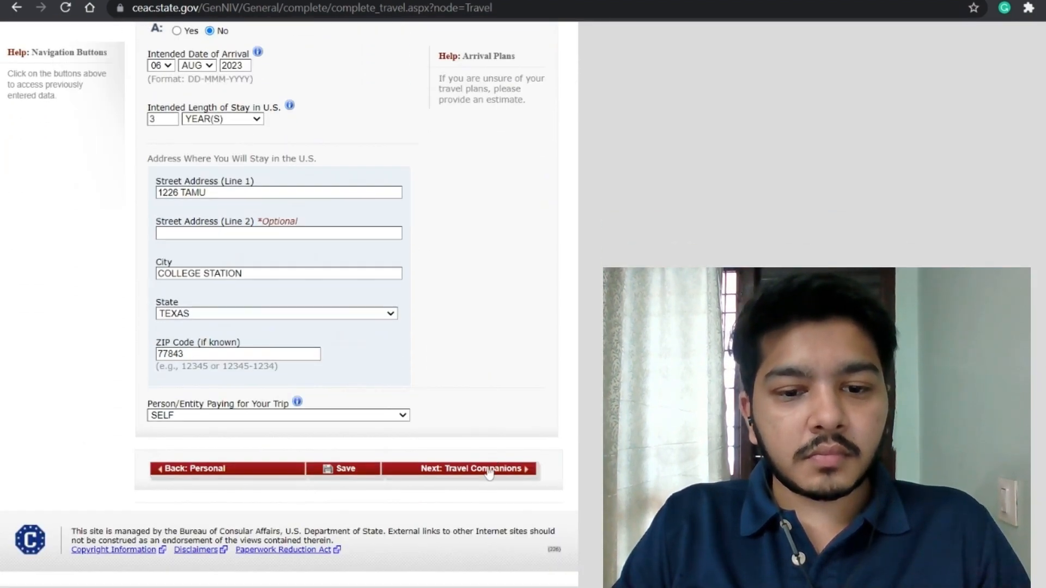
click(489, 471)
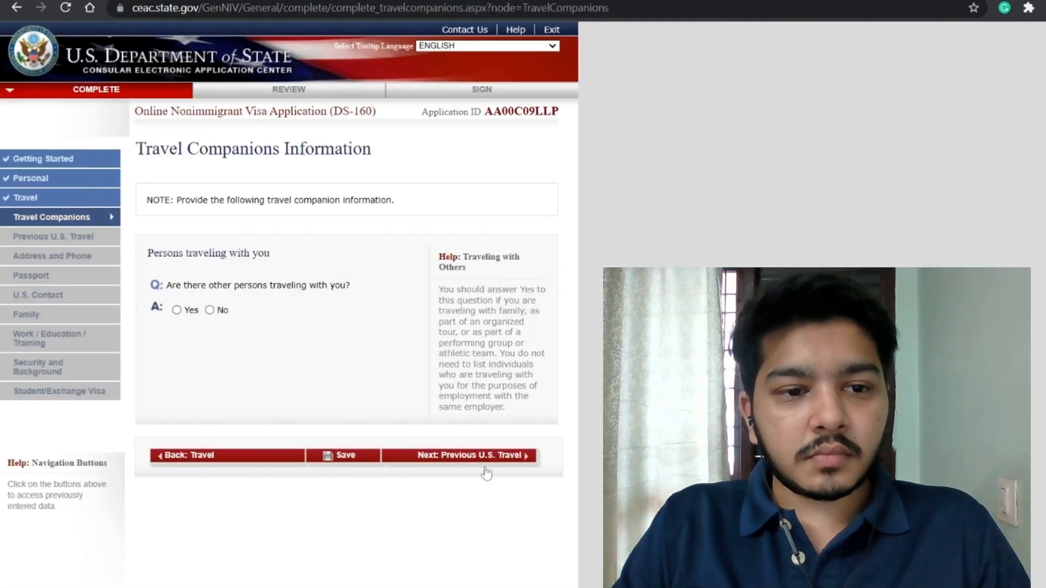
Step: Answer No to other persons travelling and go to Previous U.S. Travel Information
click(210, 310)
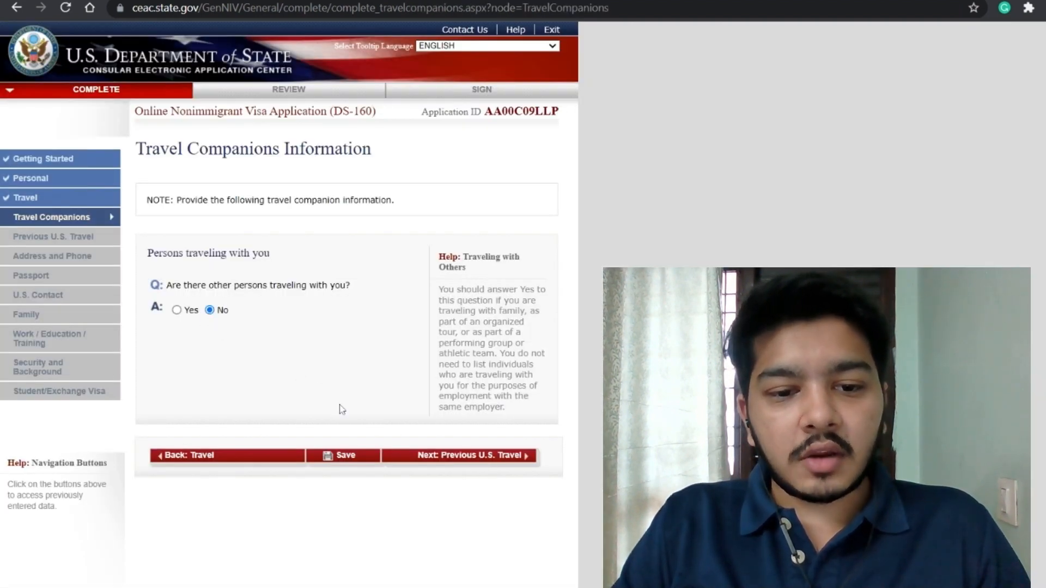
click(403, 458)
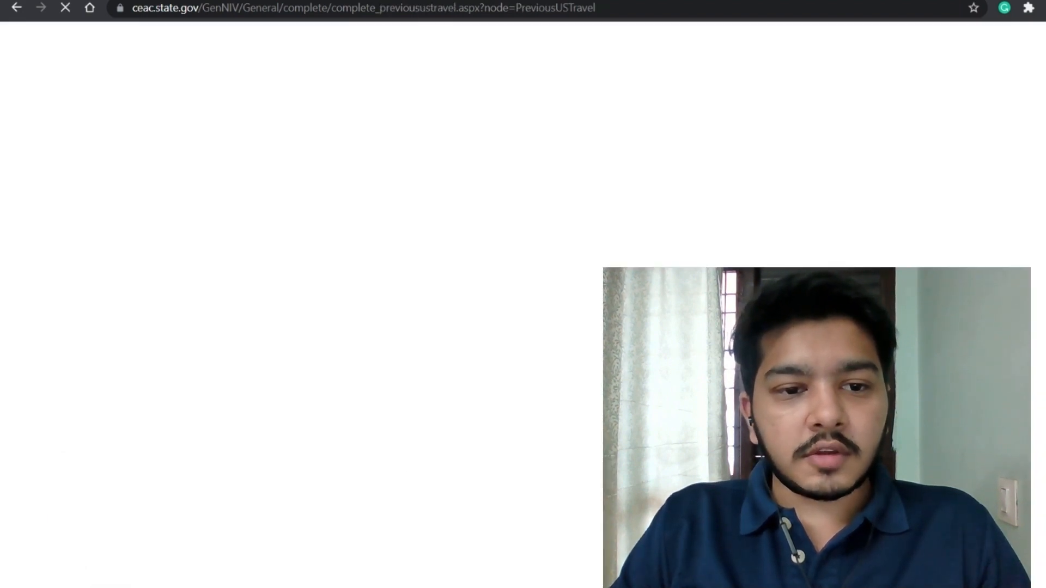
scroll(207, 234, down, 2)
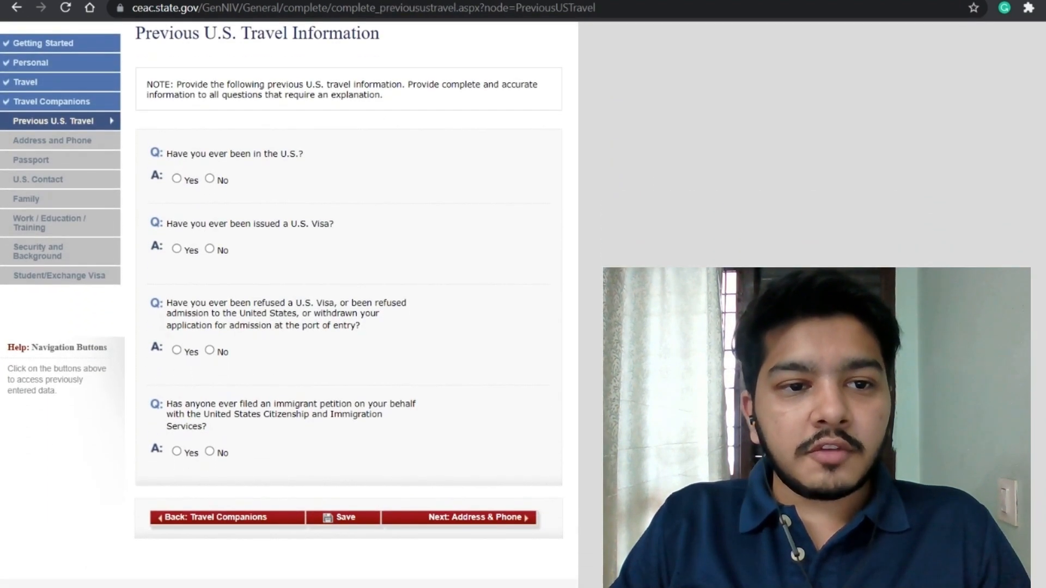
Step: Record a previous U.S. visit arriving 25 MAY 2018 with a 19-day stay
click(176, 179)
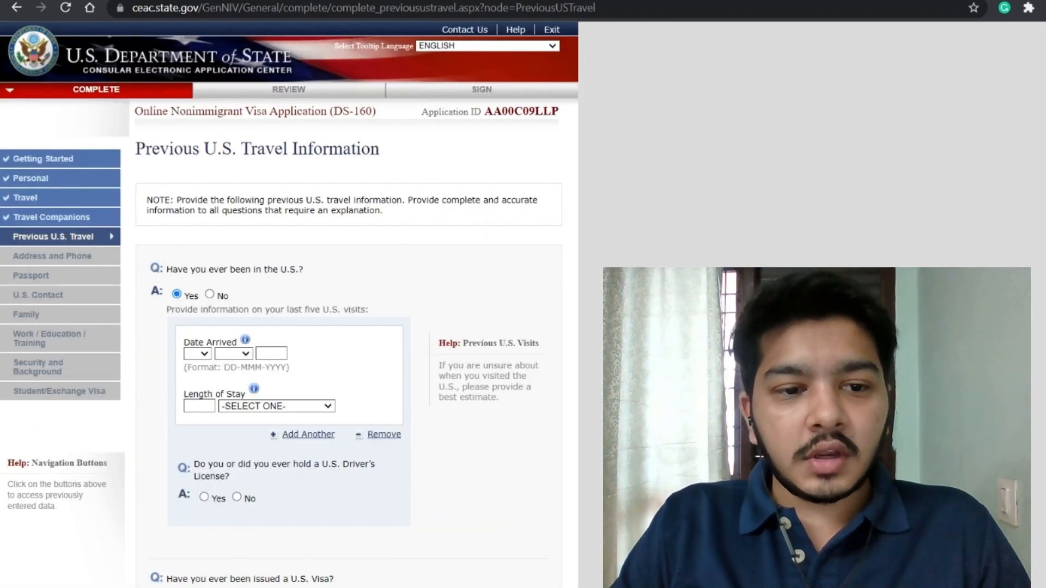
click(197, 354)
text(25)
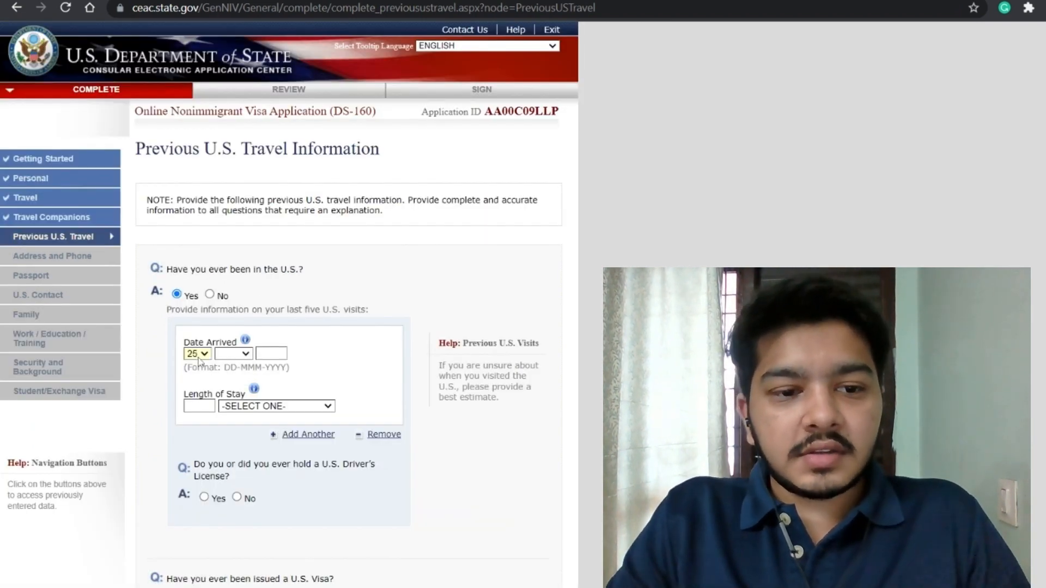
key(Tab)
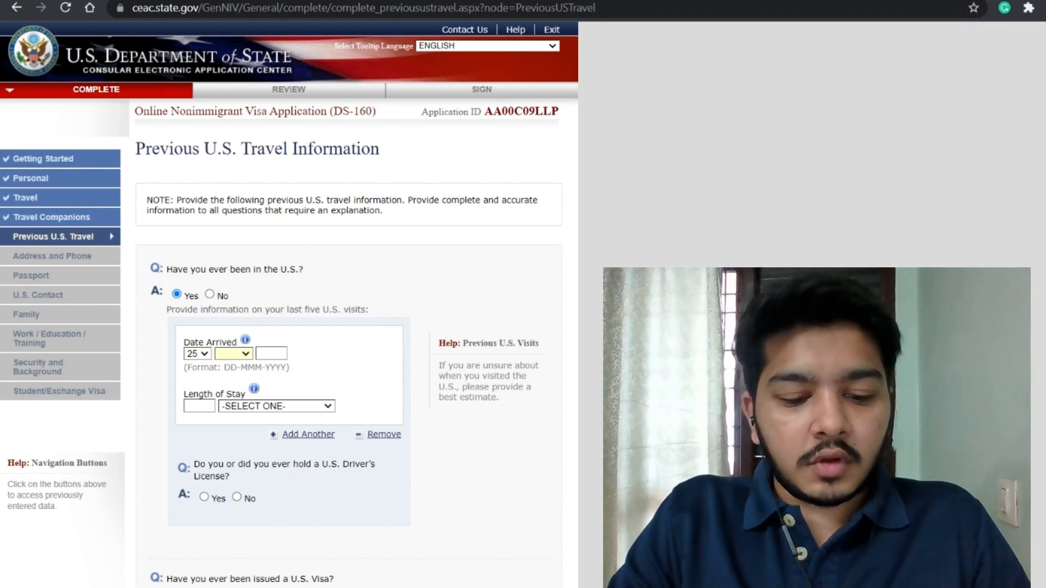
text(mar201)
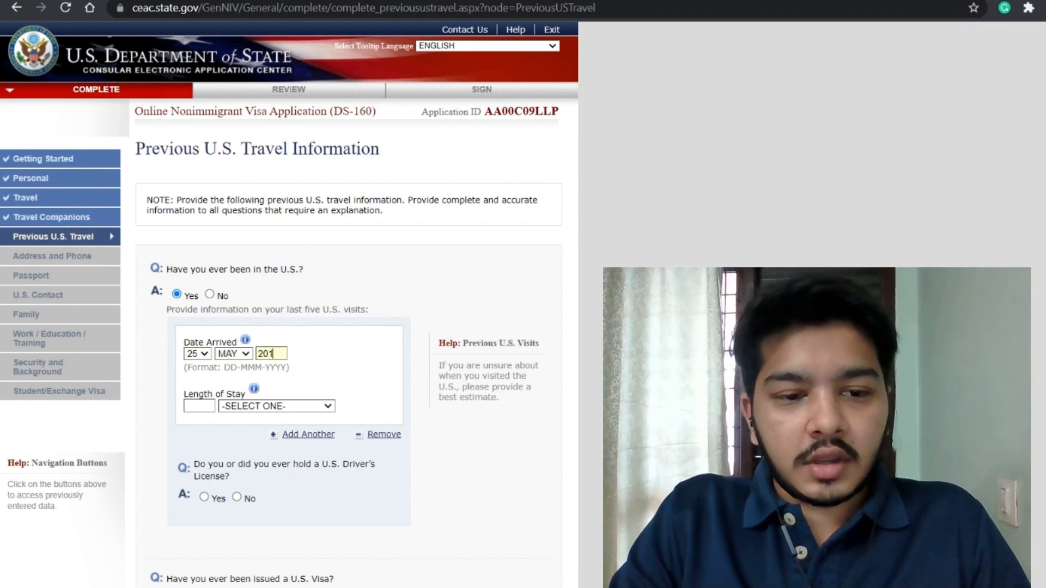
text(819)
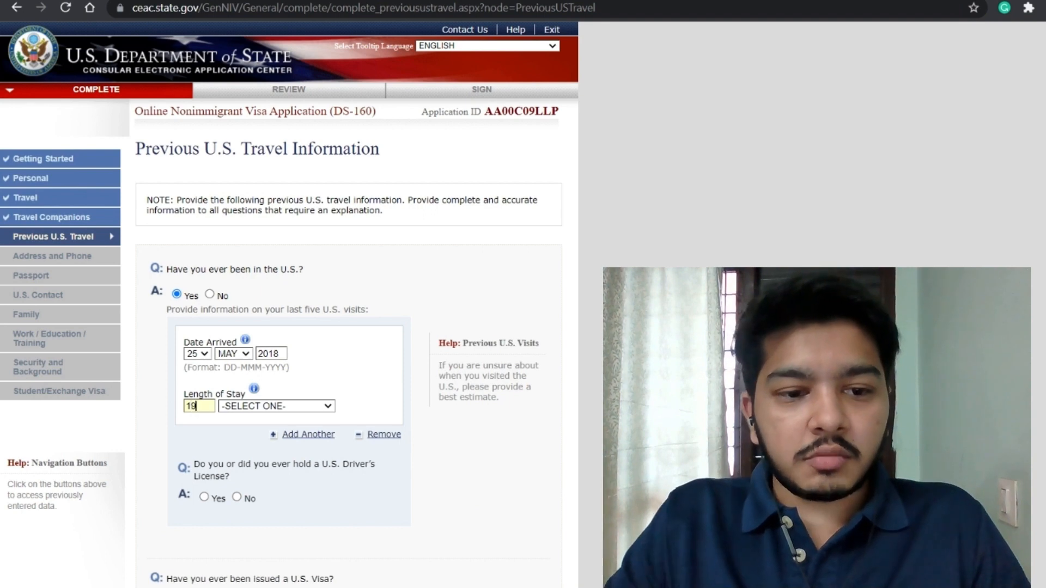
text(d)
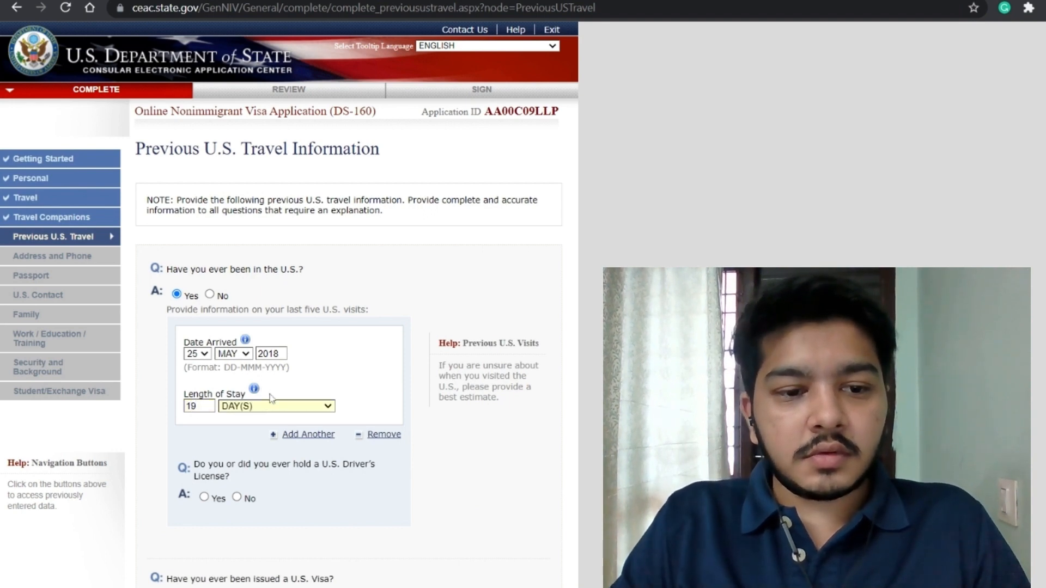
scroll(271, 398, down, 3)
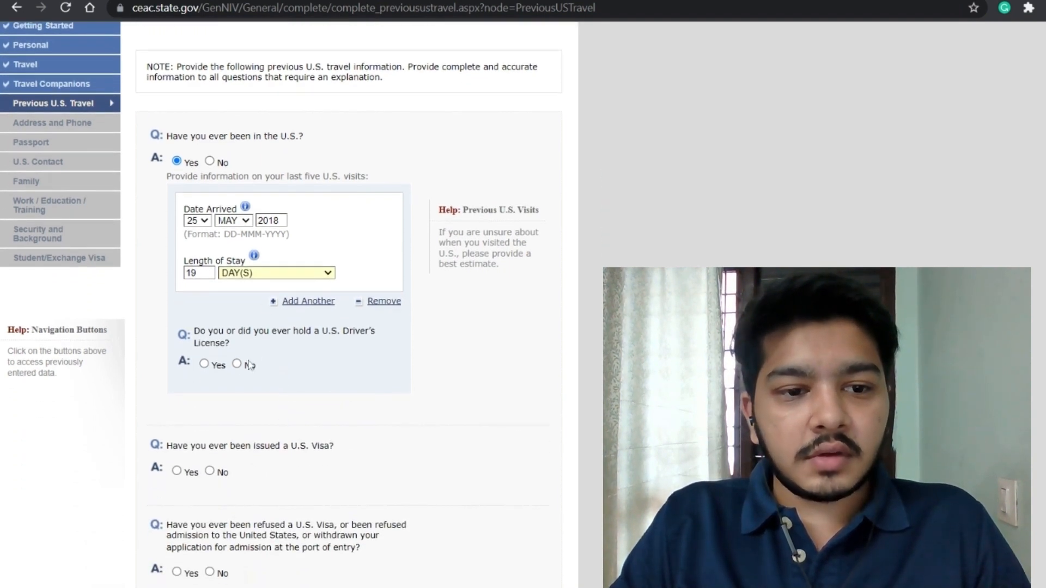
Step: Answer No to driver's license, Yes to issued visa, No to refusal and petition, then save
click(237, 365)
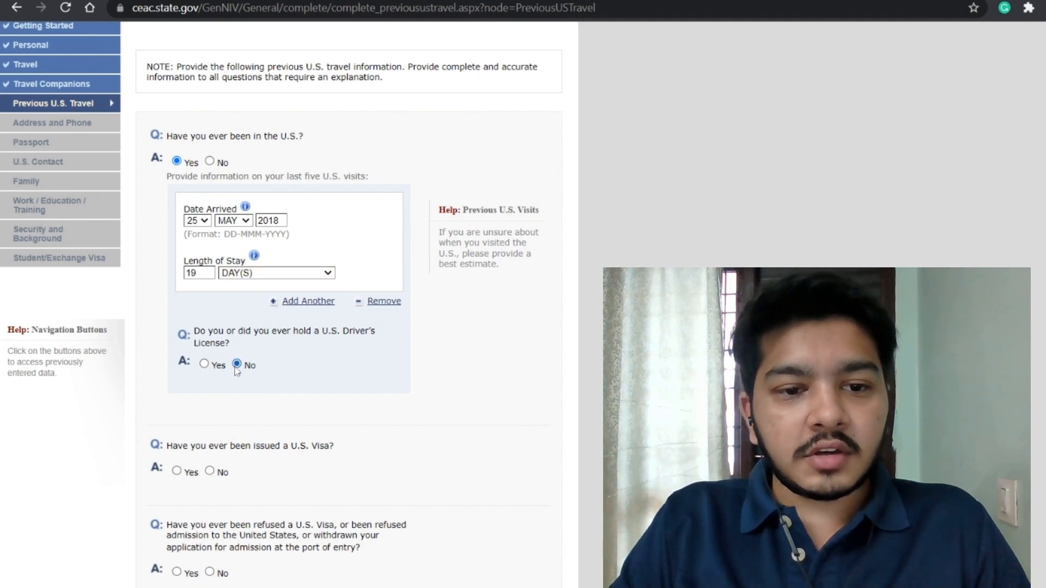
scroll(273, 388, down, 2)
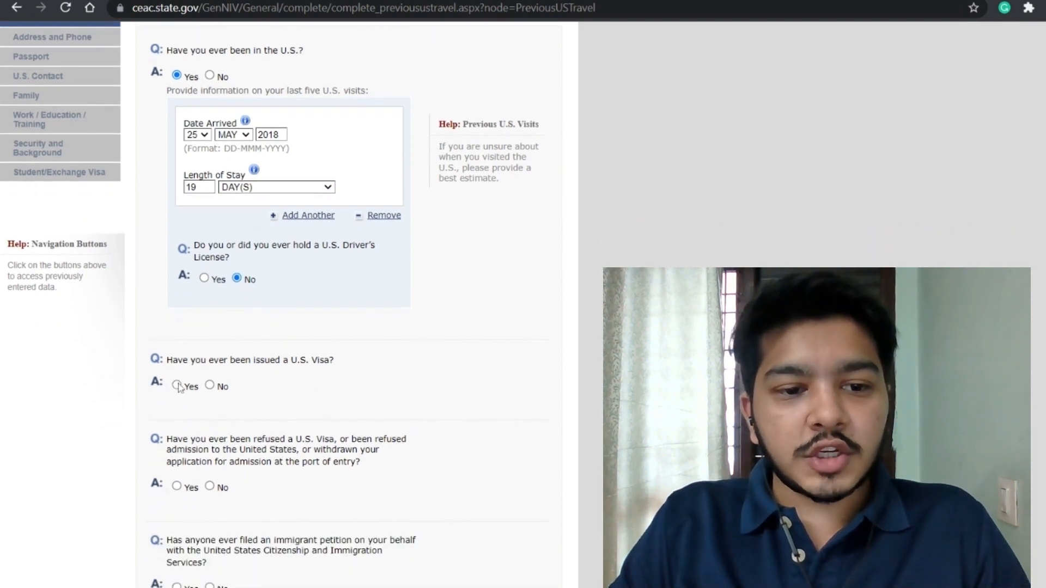
click(177, 386)
scroll(316, 376, down, 1)
scroll(317, 377, down, 1)
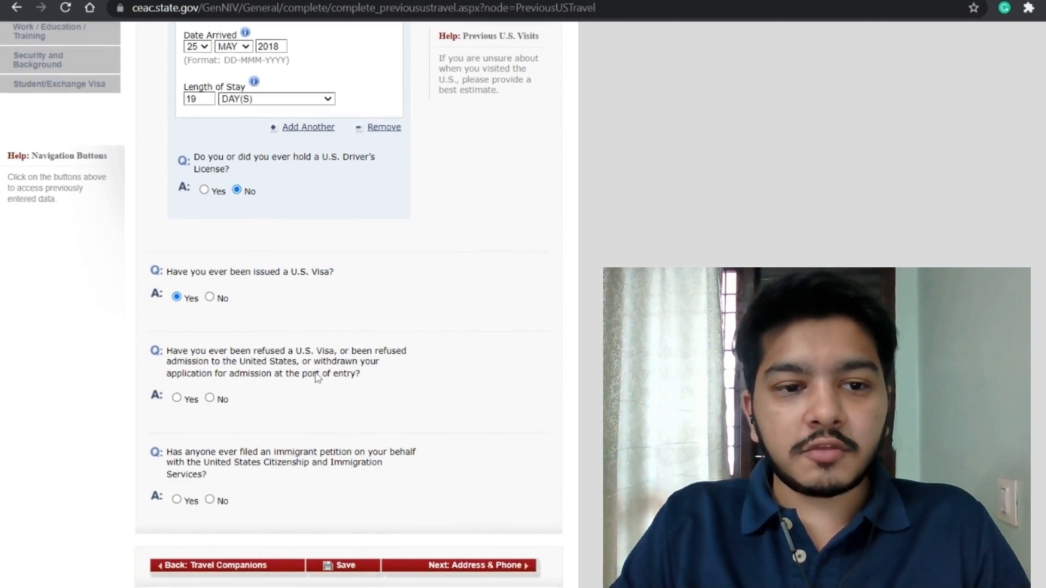
scroll(267, 329, down, 1)
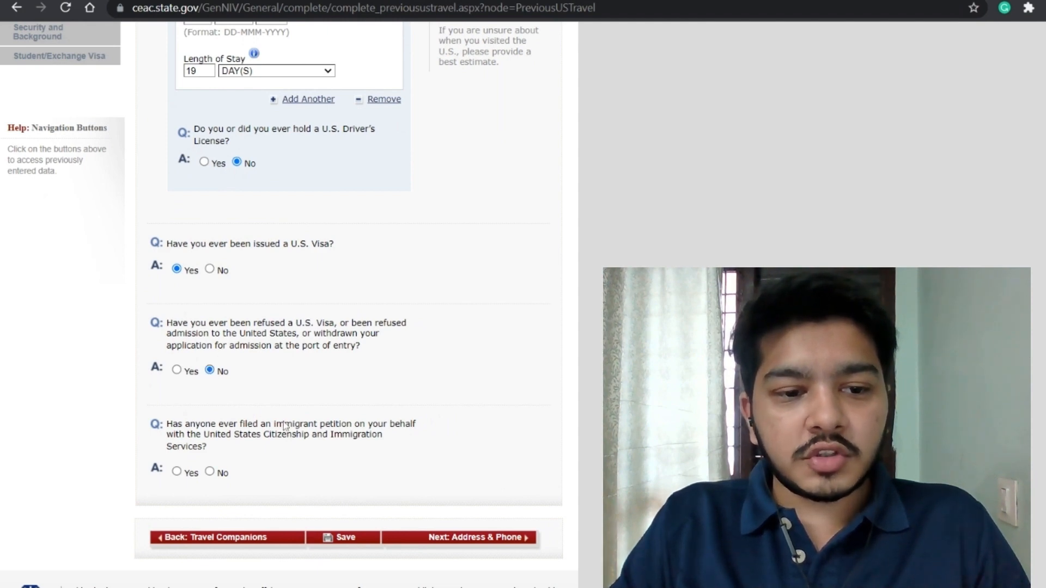
scroll(210, 376, down, 1)
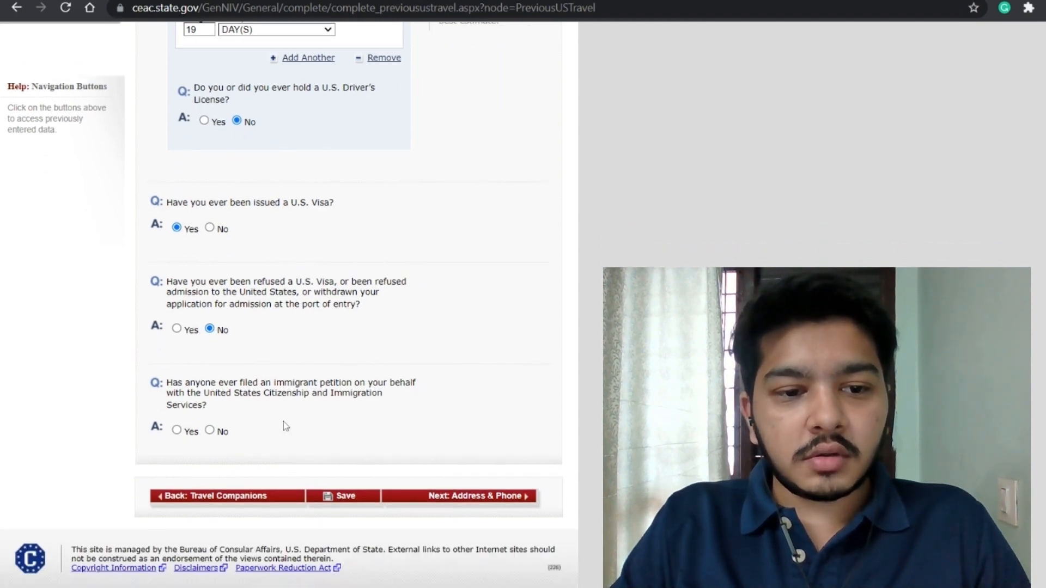
click(210, 431)
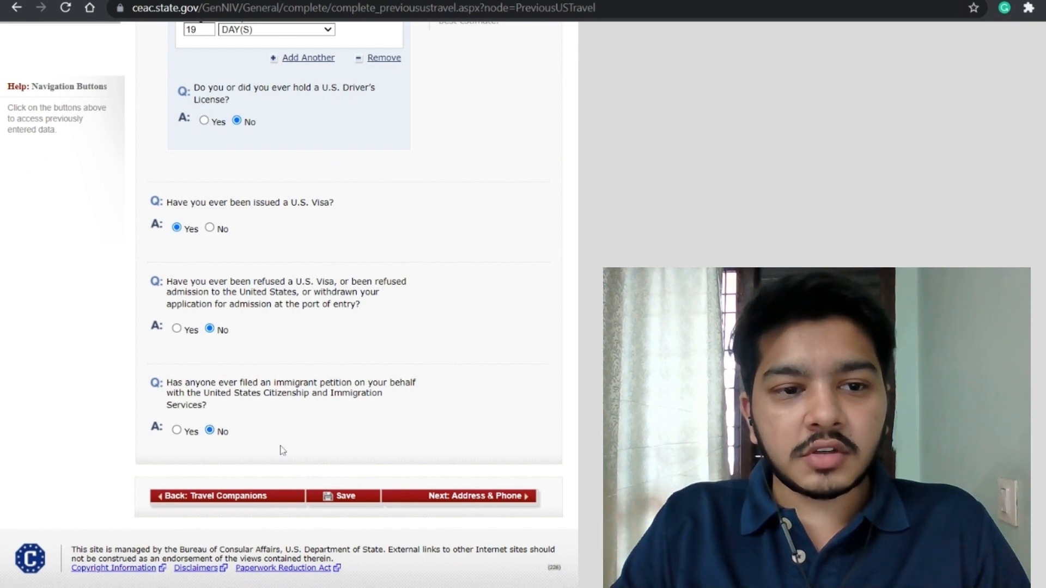
scroll(314, 464, down, 1)
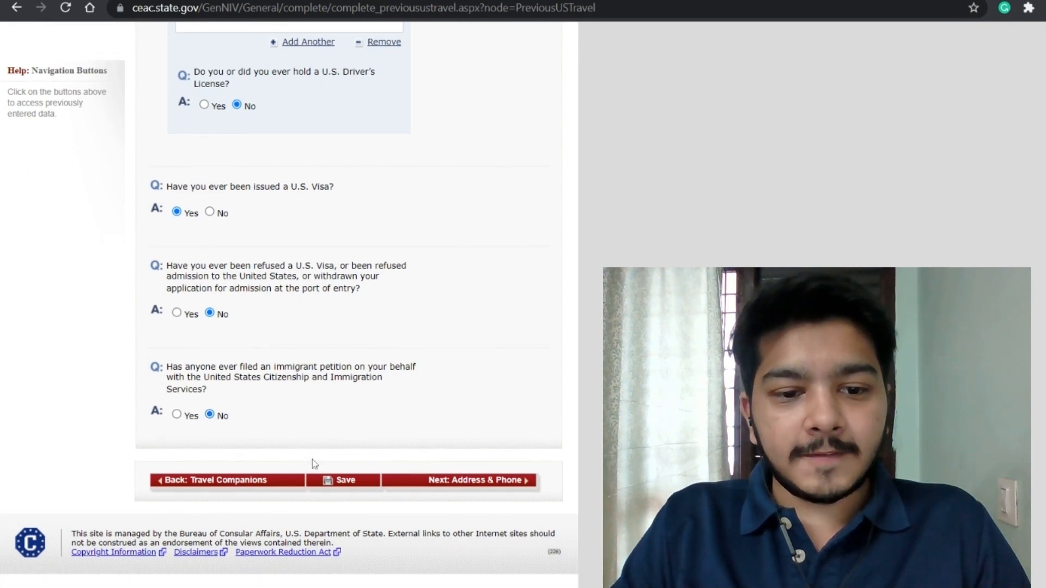
click(364, 482)
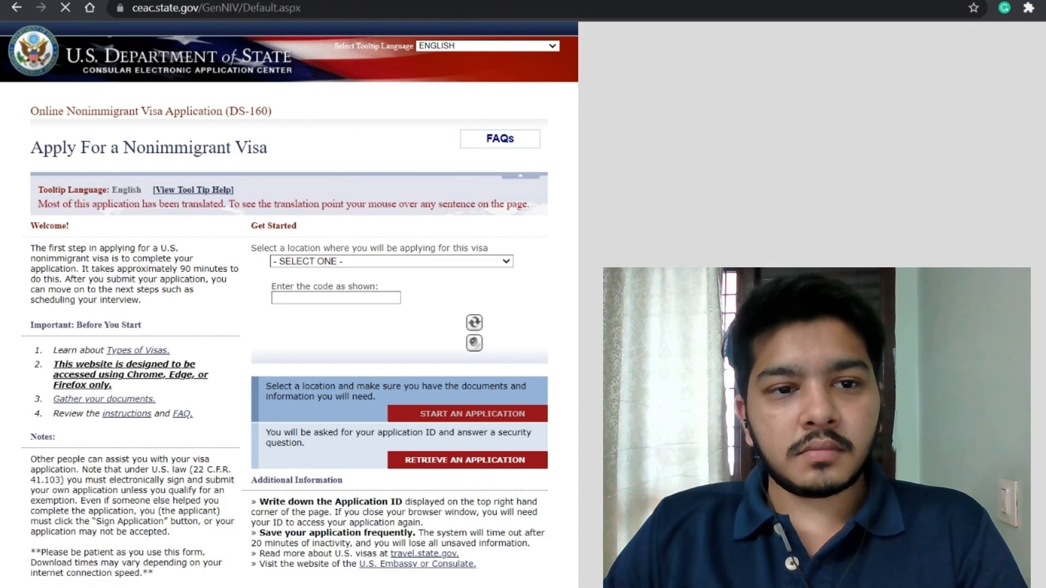
Step: Choose INDIA, CHENNAI as the application location and enter the CAPTCHA code
click(448, 265)
text(ind)
key(Return)
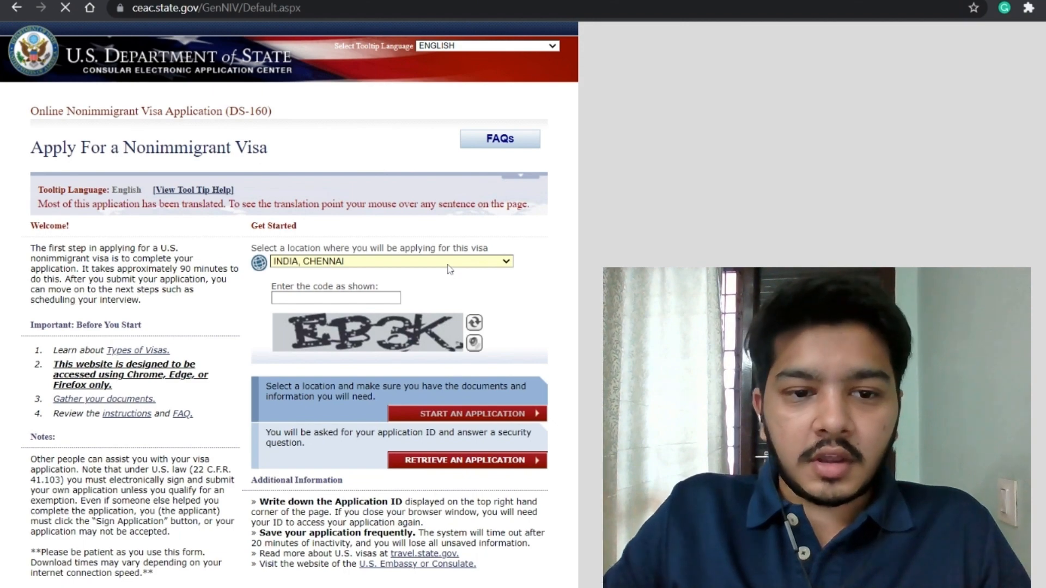
scroll(448, 268, down, 1)
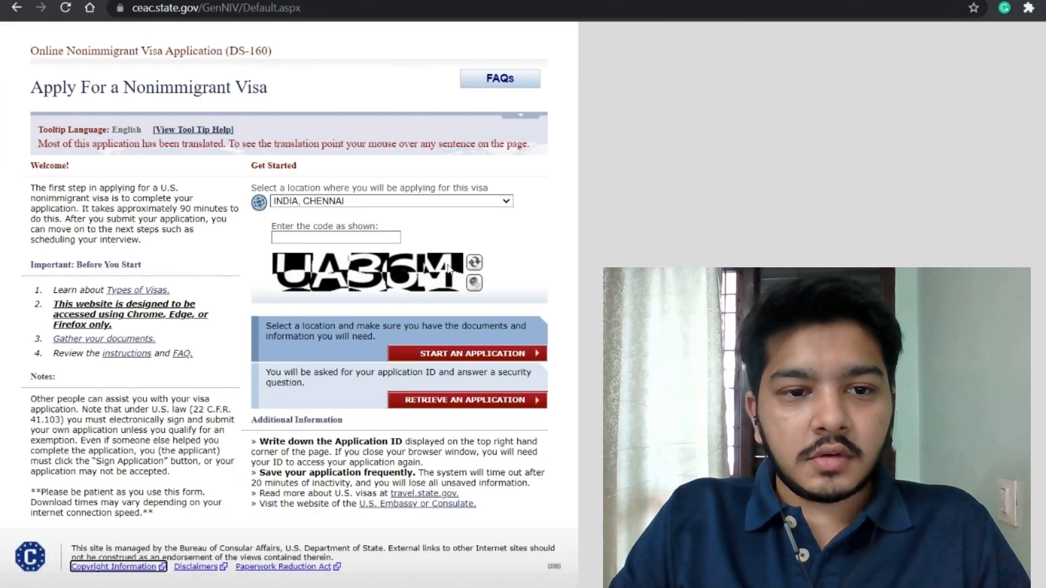
key(Tab)
text(UA36)
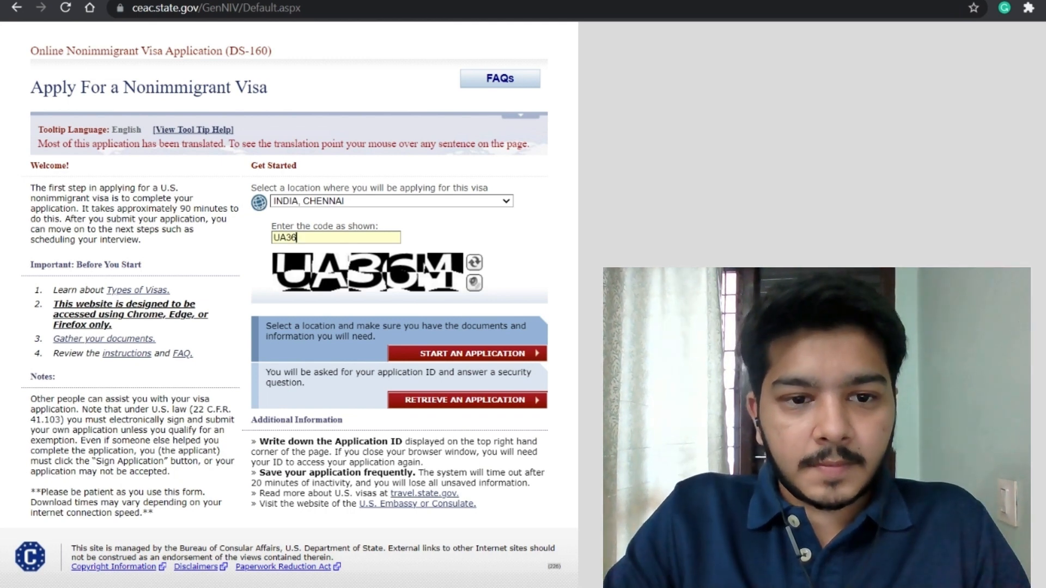
text(M)
Step: Retrieve the application by pasting its ID and answering the security questions
click(458, 405)
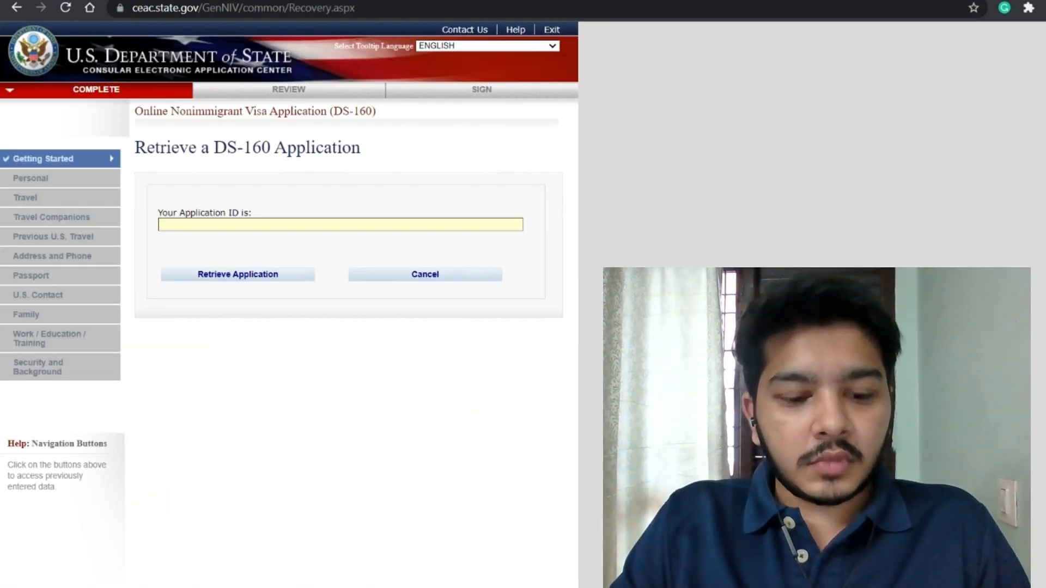
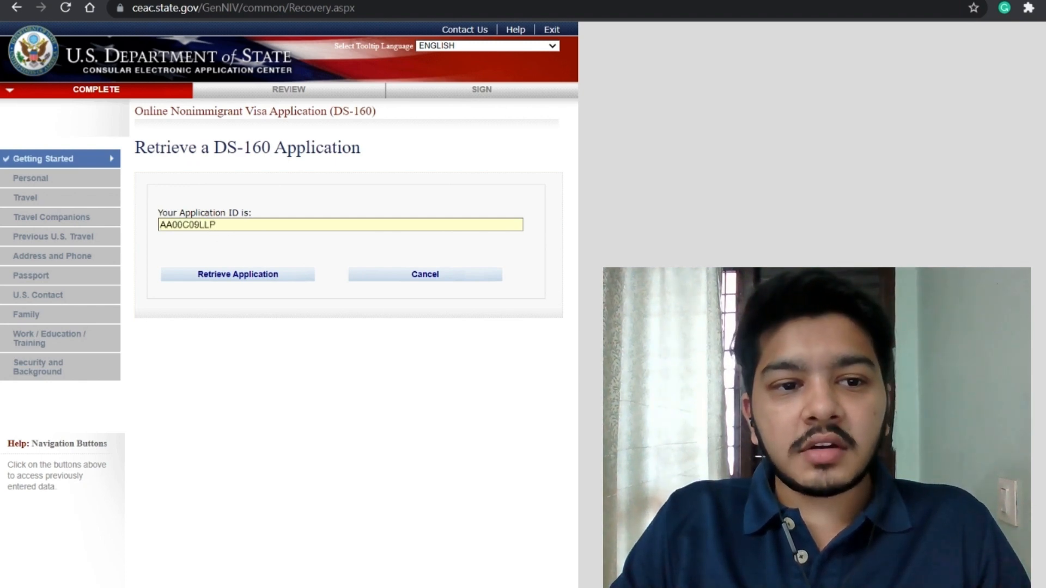
click(242, 280)
click(194, 369)
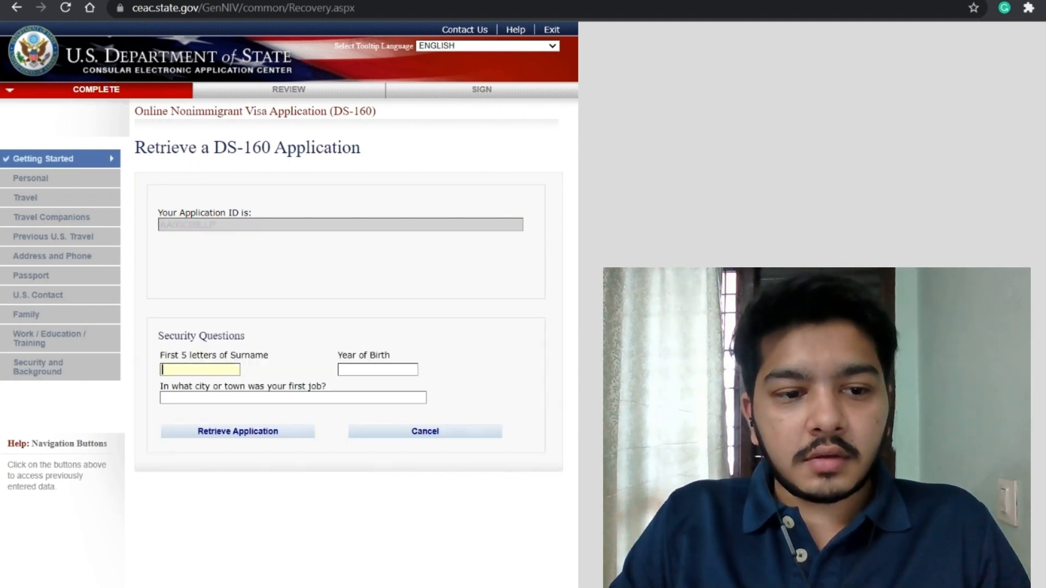
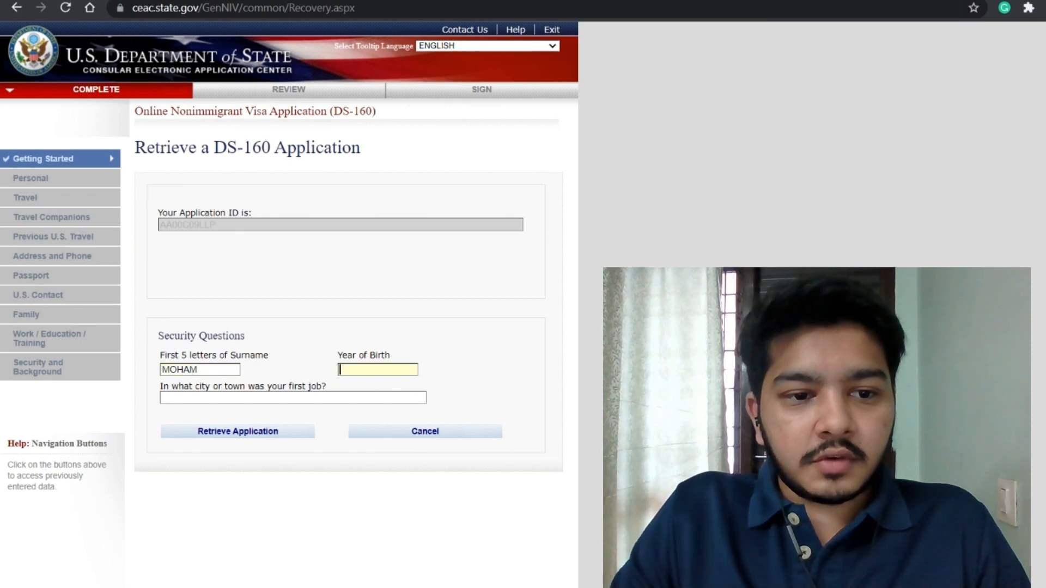
key(Tab)
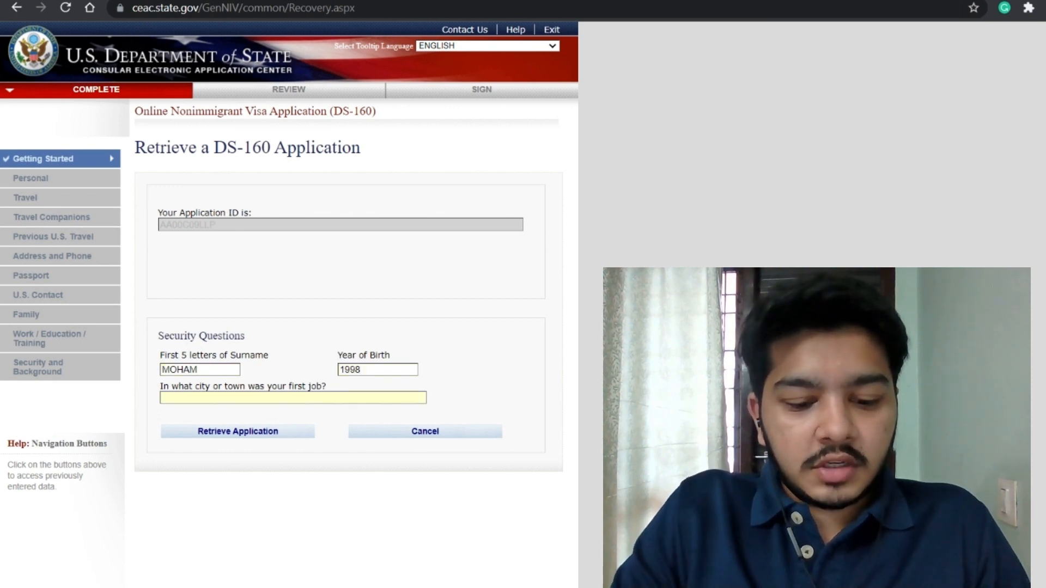
click(233, 434)
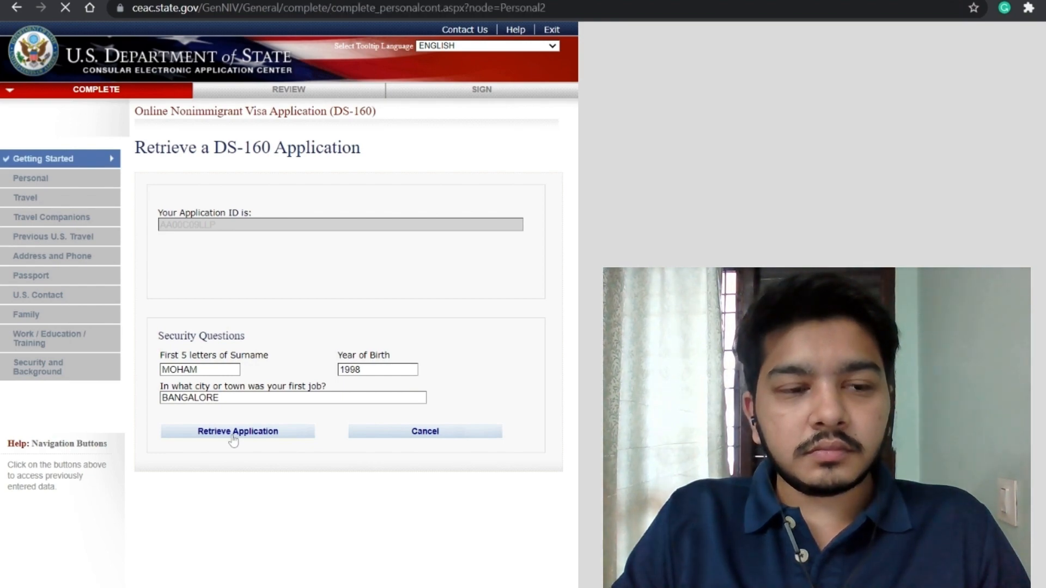
Step: Advance past the Travel and Travel Companions pages to Previous U.S. Travel
scroll(314, 387, down, 3)
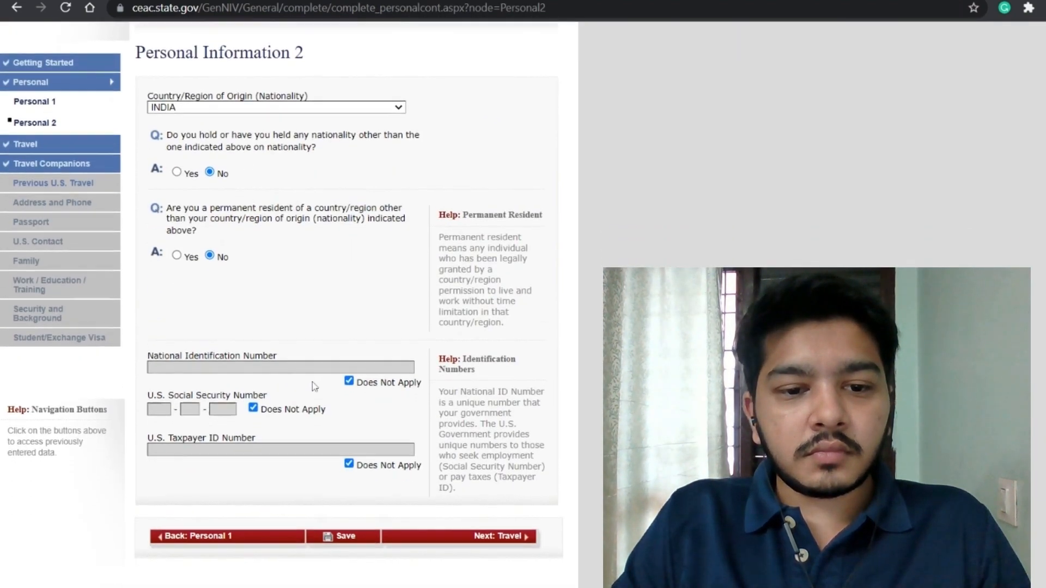
click(472, 497)
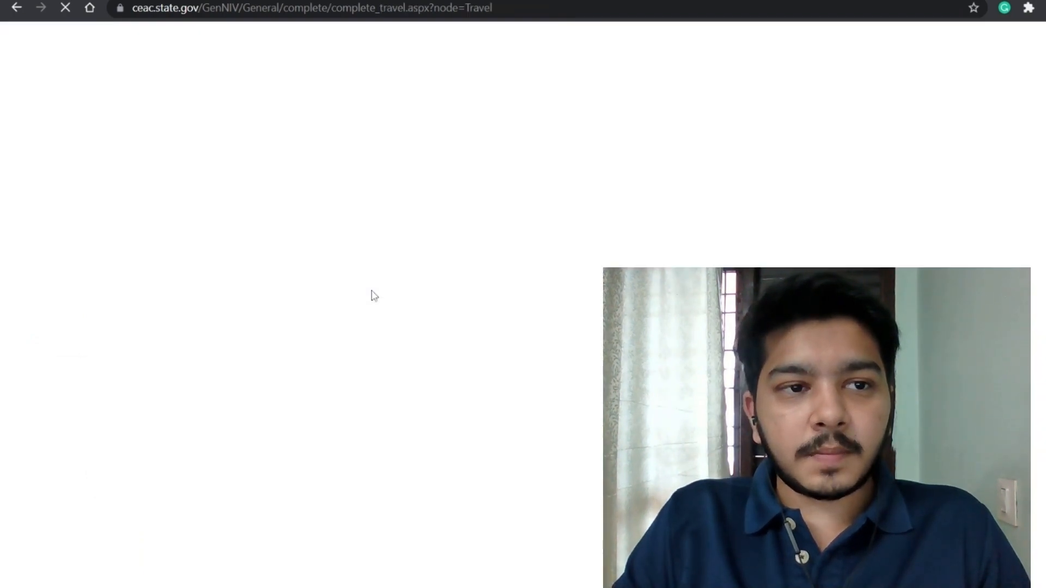
scroll(314, 342, down, 10)
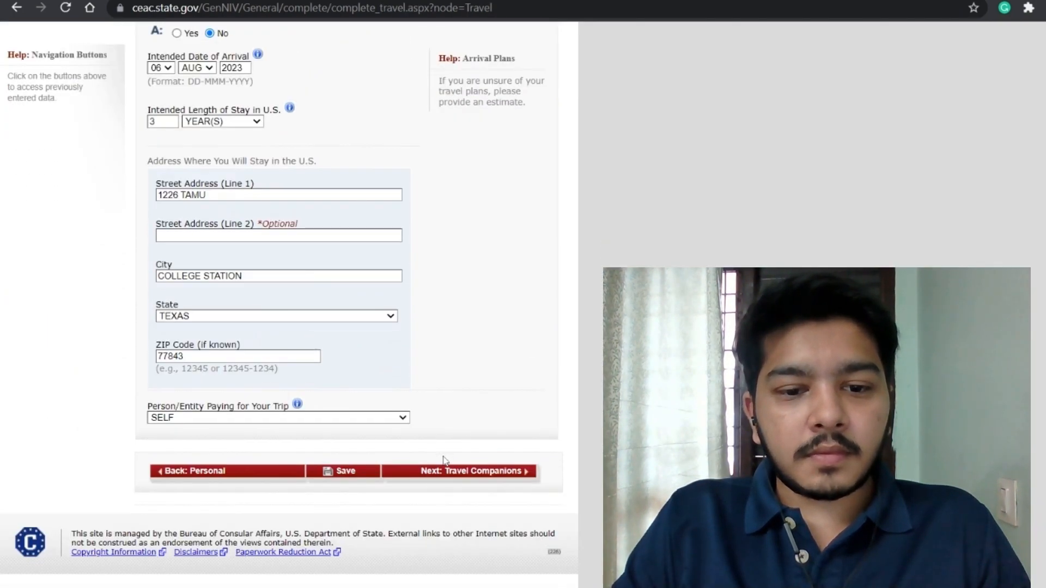
click(430, 472)
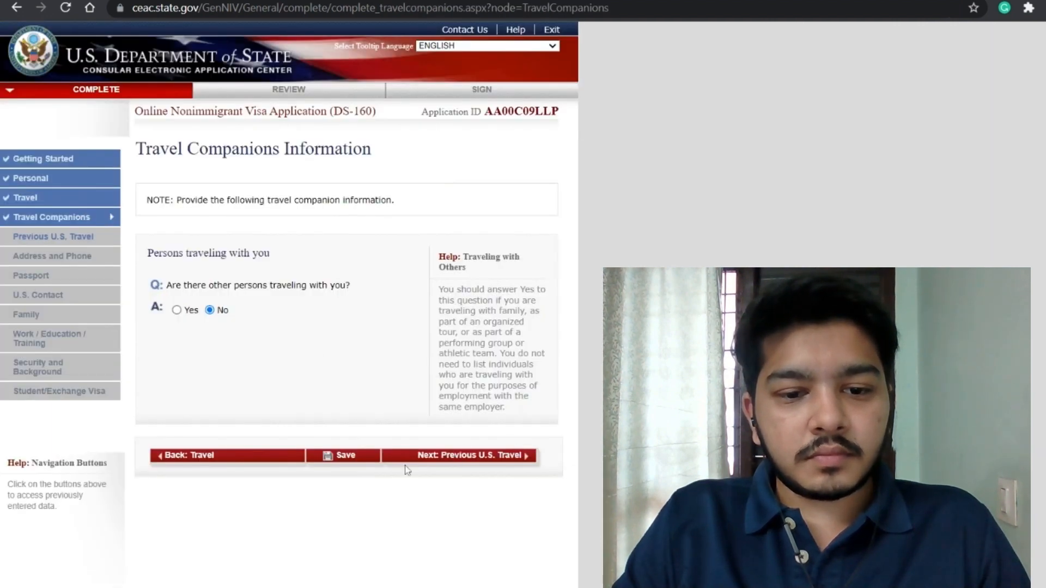
click(428, 458)
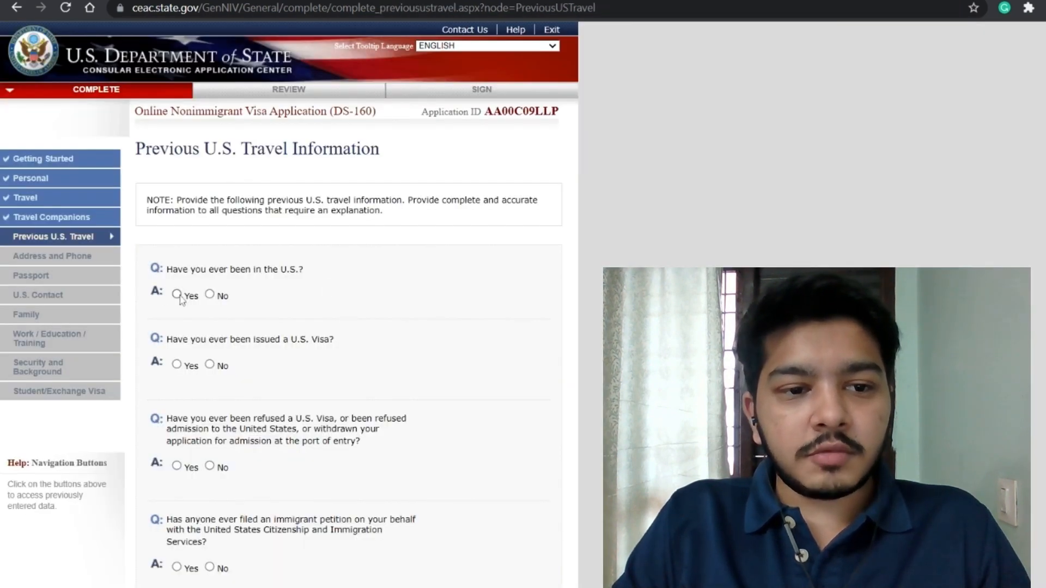
Step: Re-enter the previous U.S. visit: arrived 25 MAY 2018, stayed 19 days
click(177, 295)
scroll(200, 305, down, 1)
click(200, 304)
text(25)
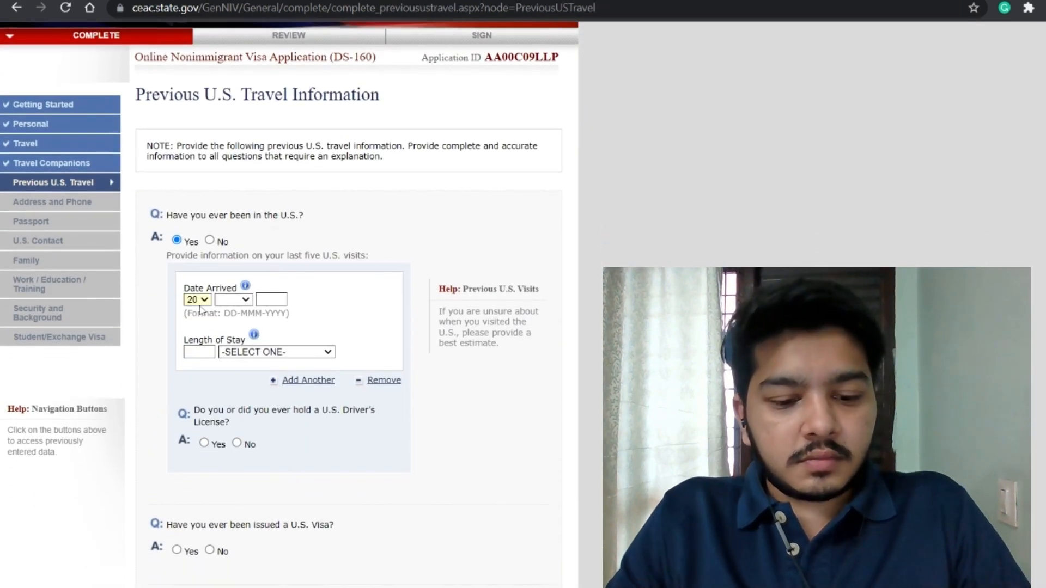
key(Tab)
text(may)
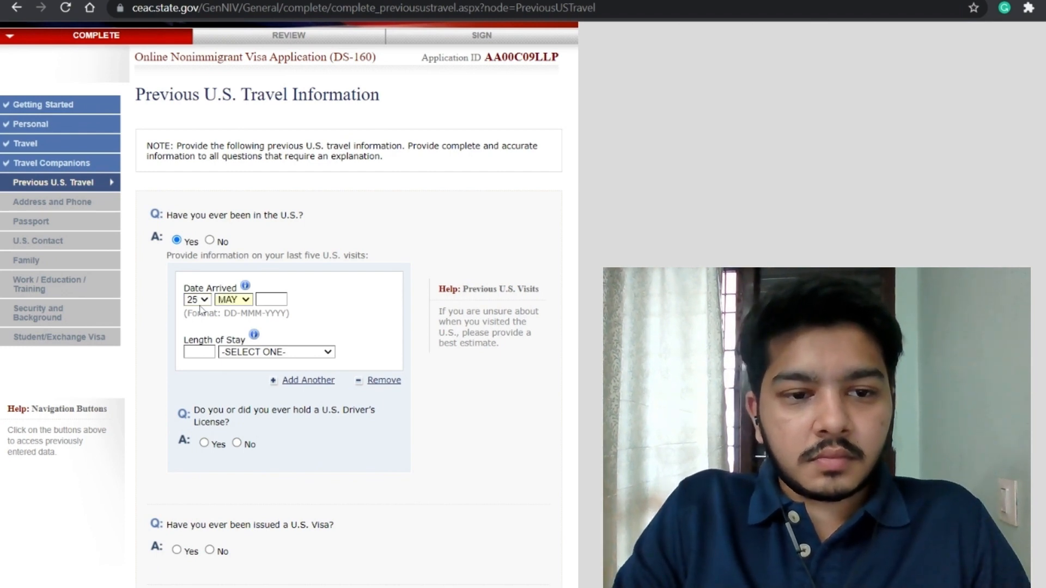
key(Tab)
text(2)
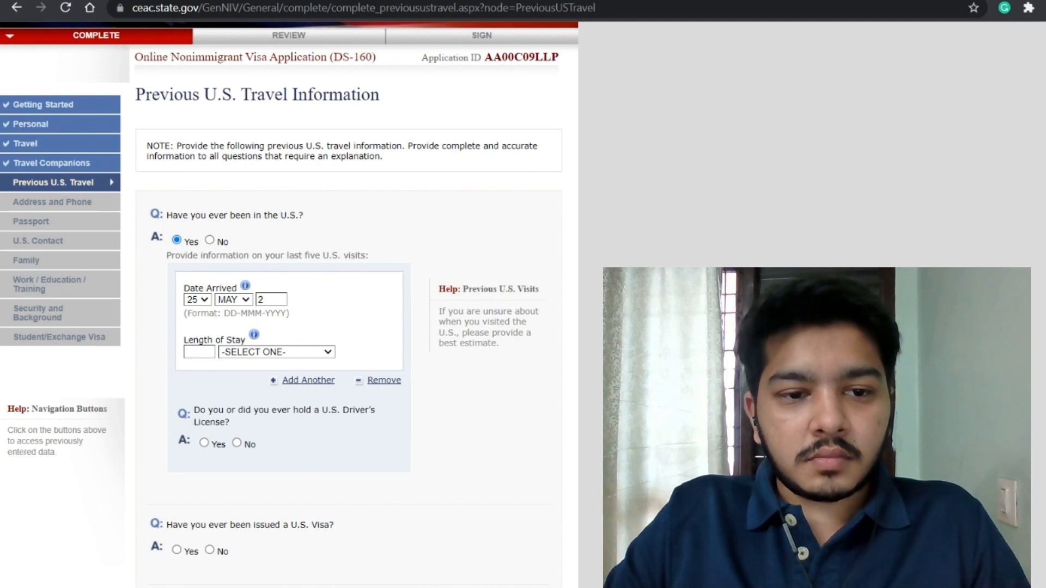
text(018)
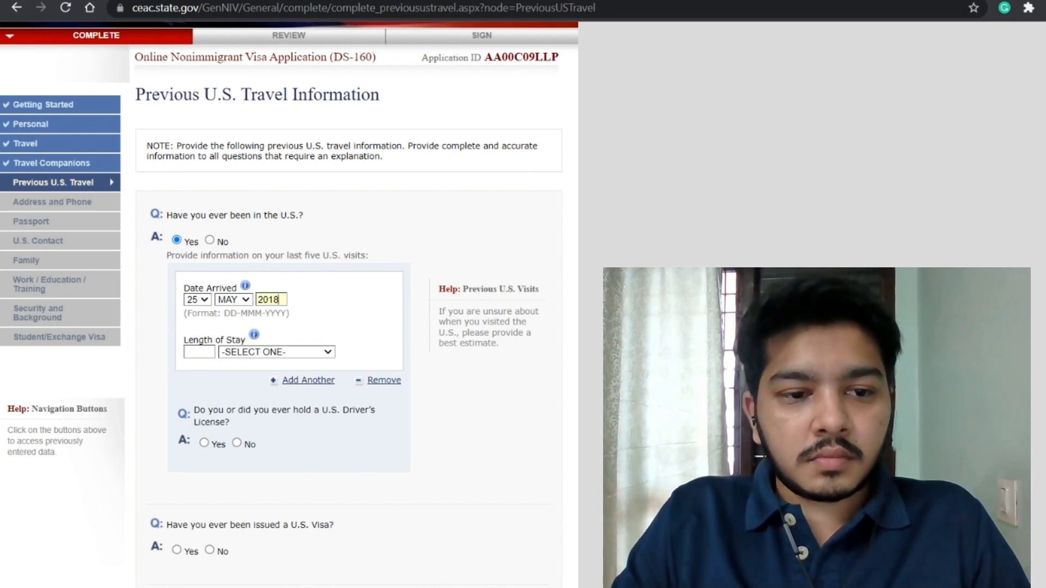
text(d)
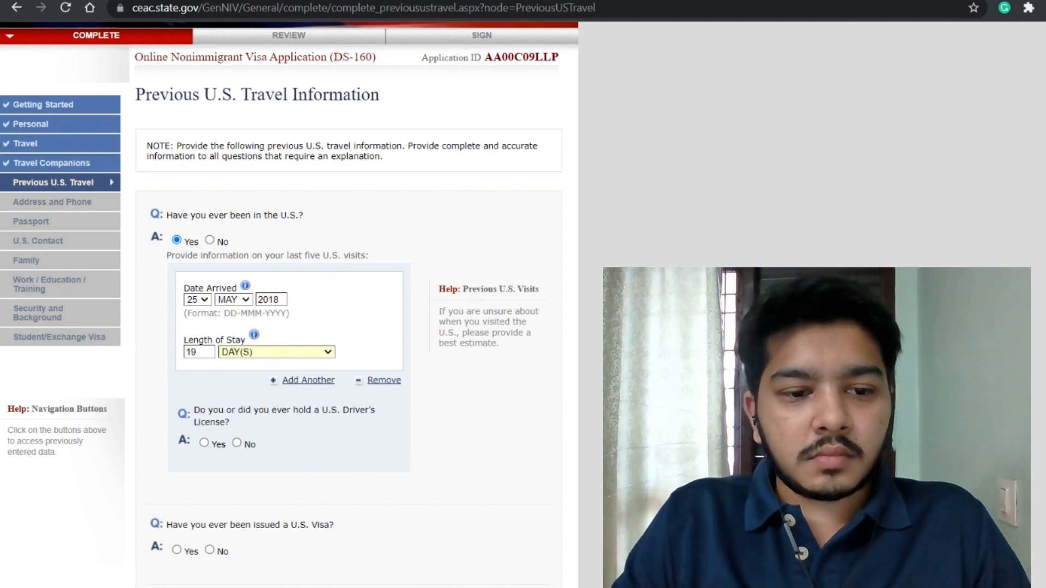
Step: Answer No to holding a U.S. driver's license and Yes to an issued visa
click(237, 443)
scroll(273, 414, down, 3)
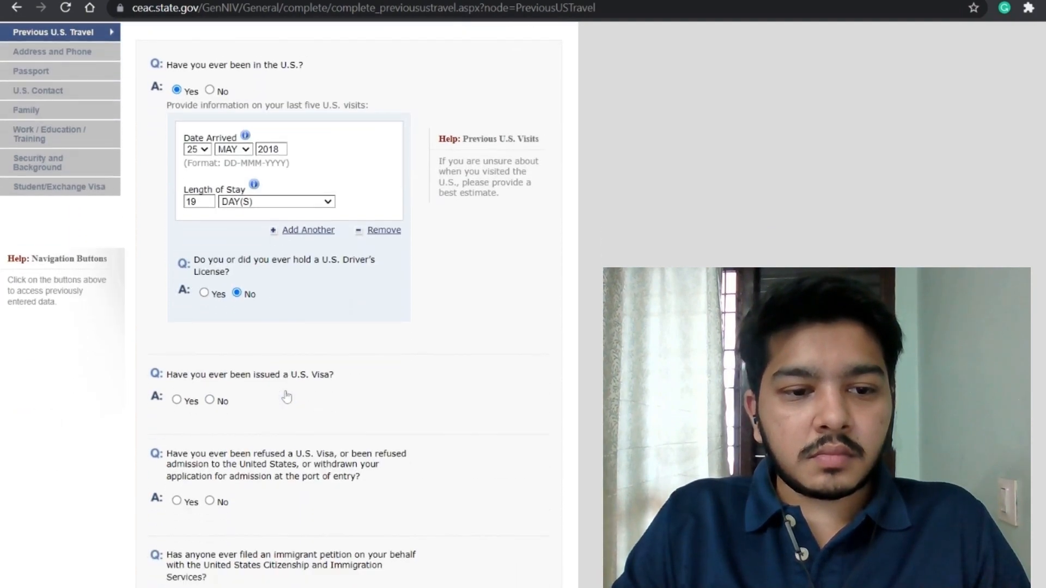
click(177, 399)
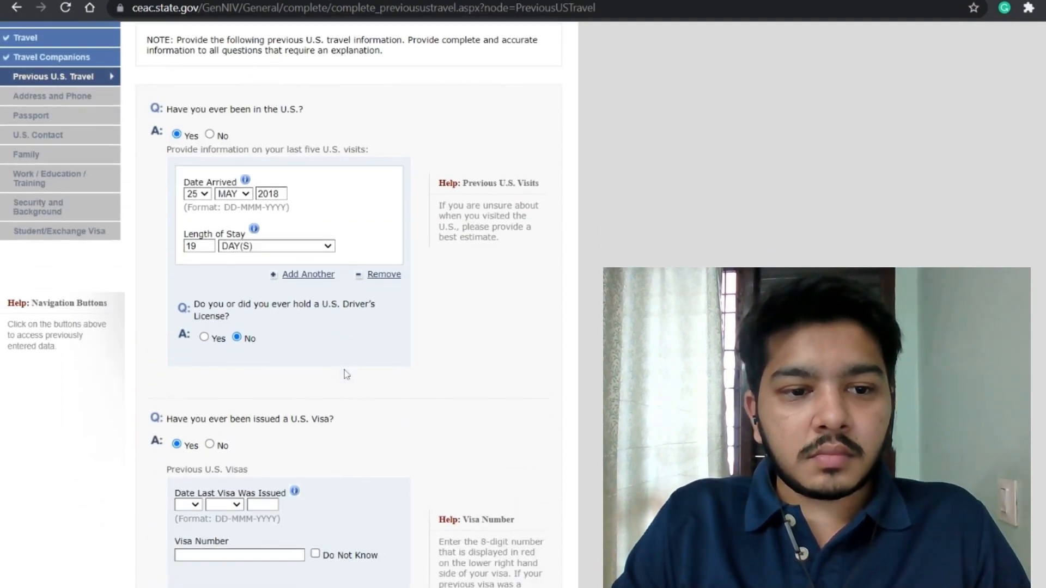
Step: Set the last visa issue date to 03 MAY 2018 and enter the visa number
scroll(335, 381, down, 4)
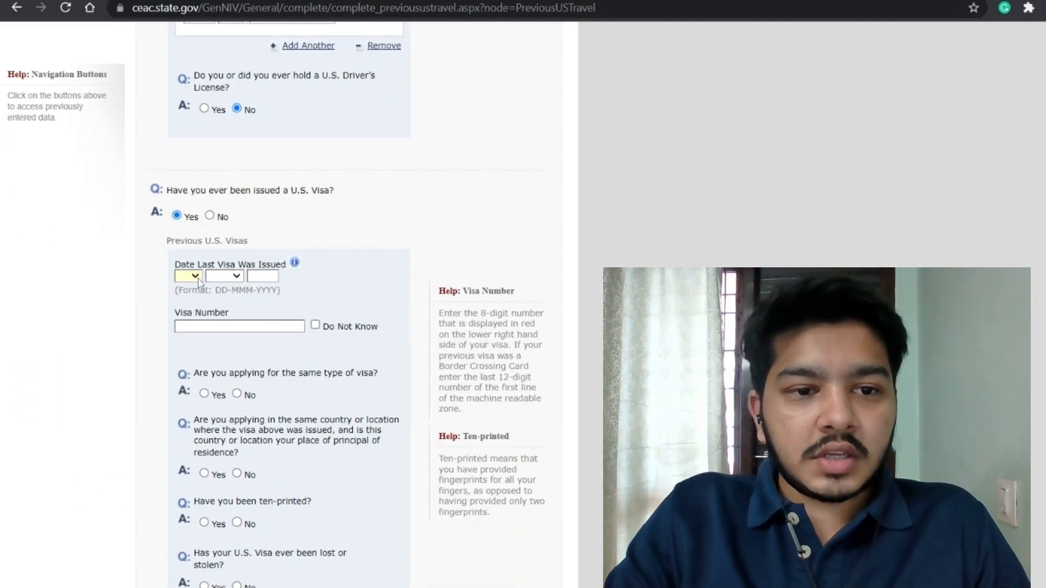
text(03)
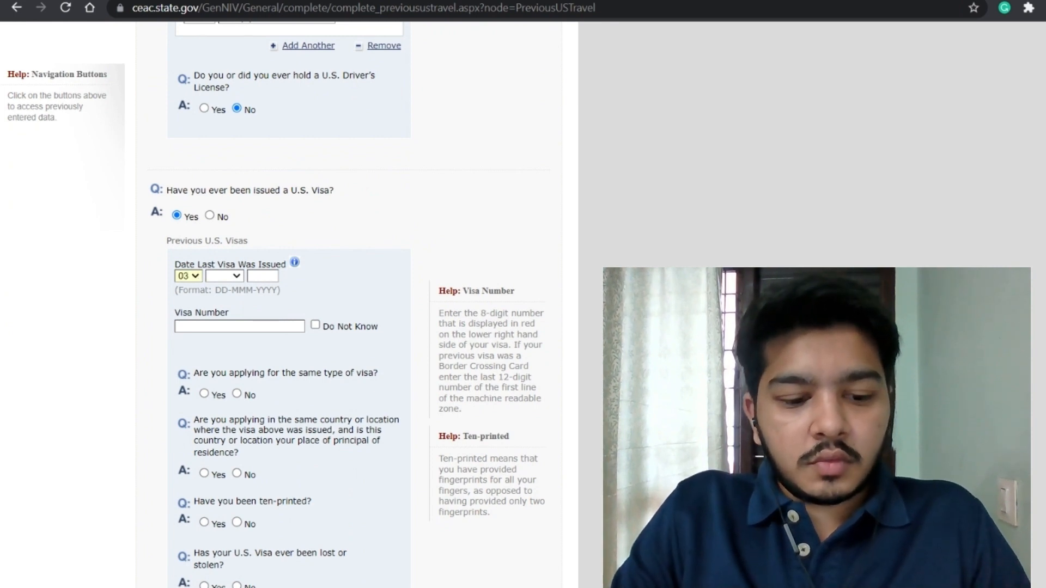
click(231, 280)
text(a)
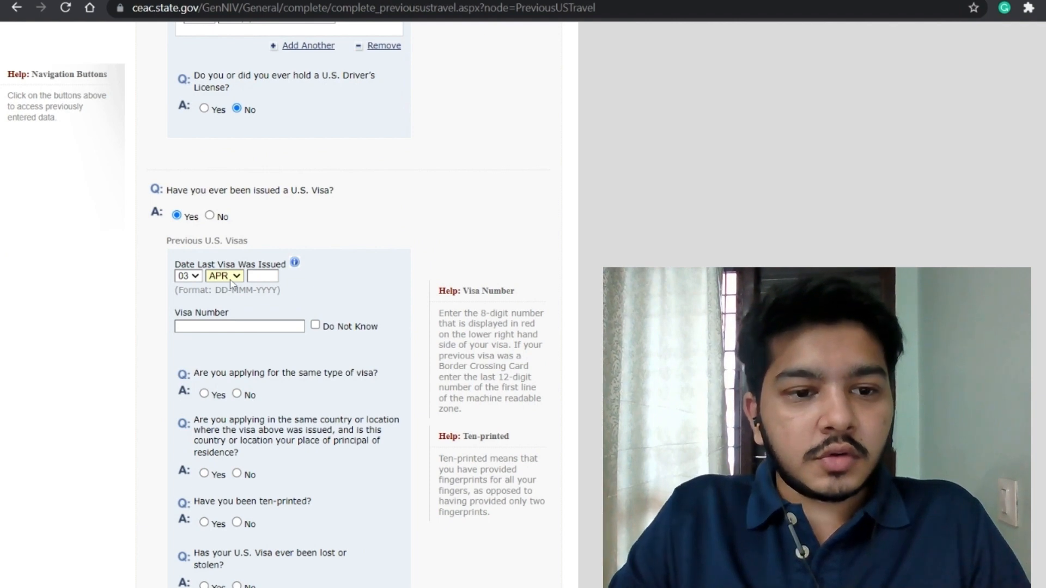
key(Down)
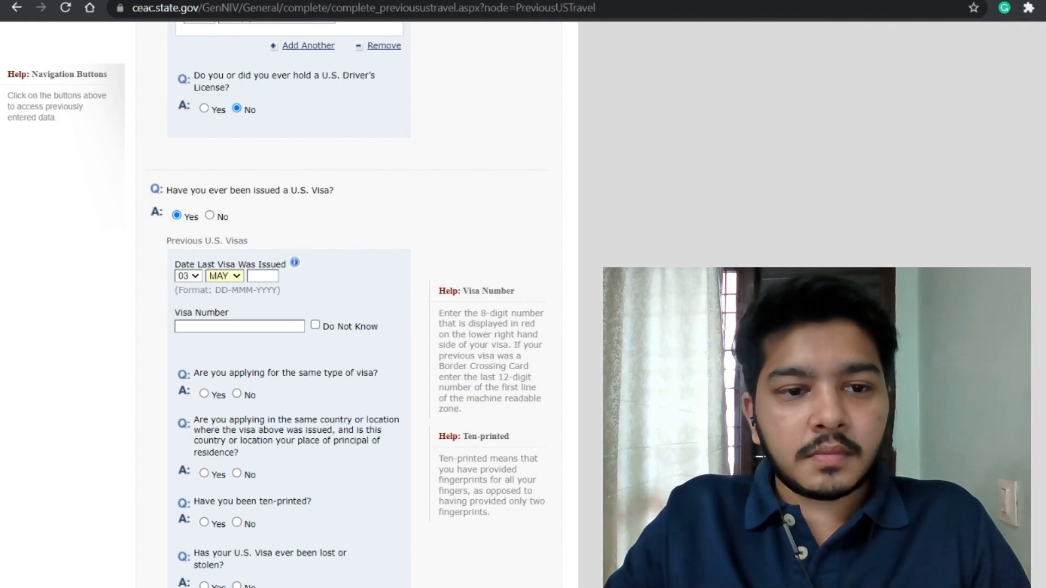
key(Tab)
text(2018)
key(Tab)
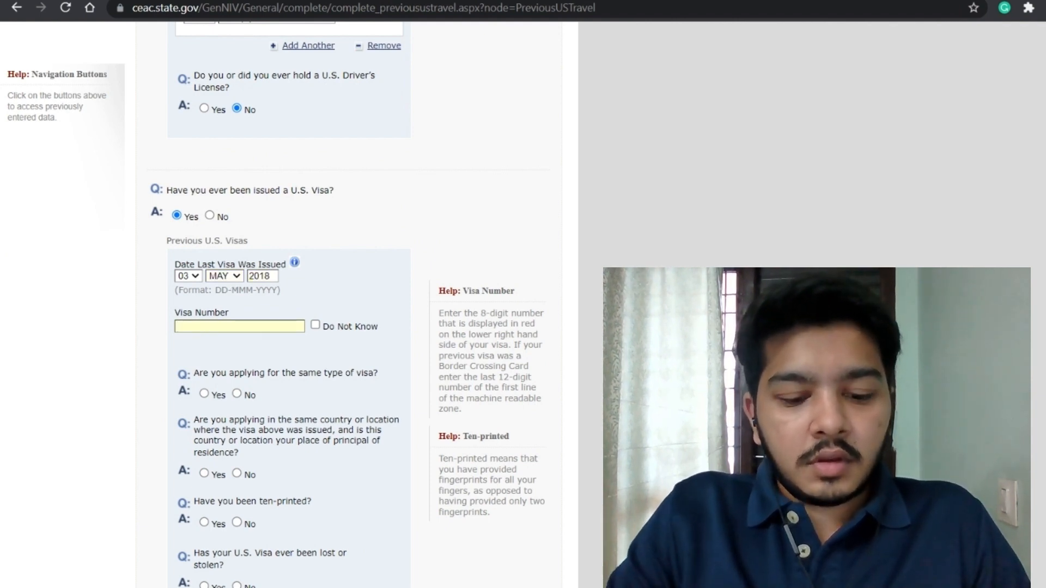
text(XXXXXXX)
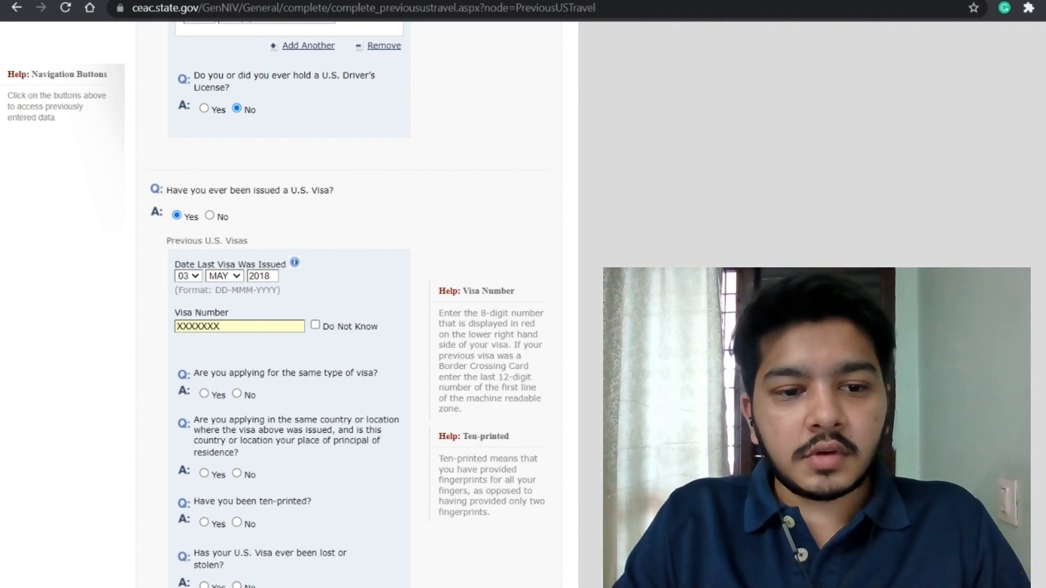
Step: Answer No to same visa type, Yes to ten-printed, No to lost or cancelled visa, then save
scroll(247, 333, down, 1)
click(237, 322)
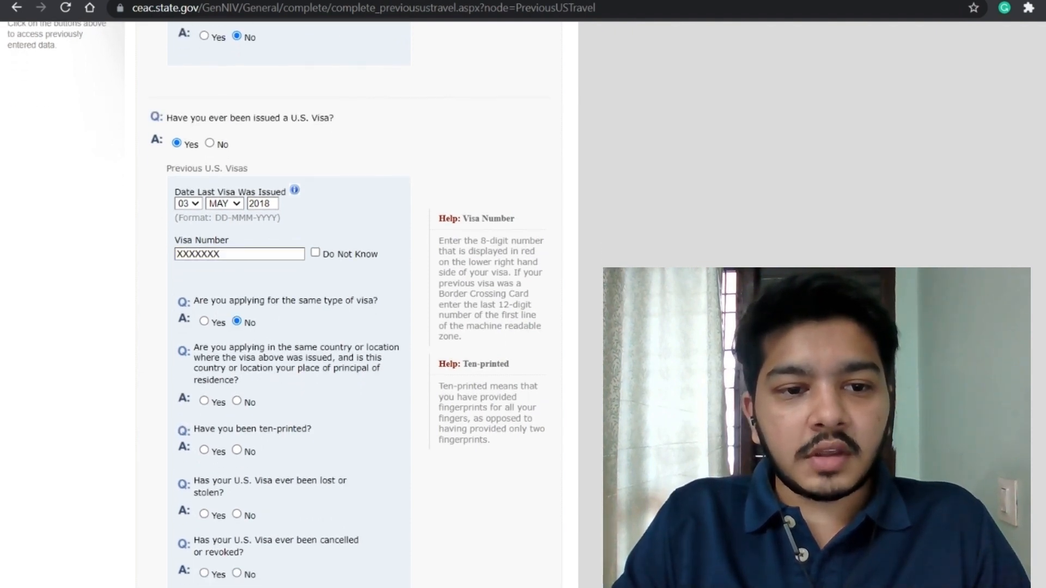
scroll(283, 358, down, 1)
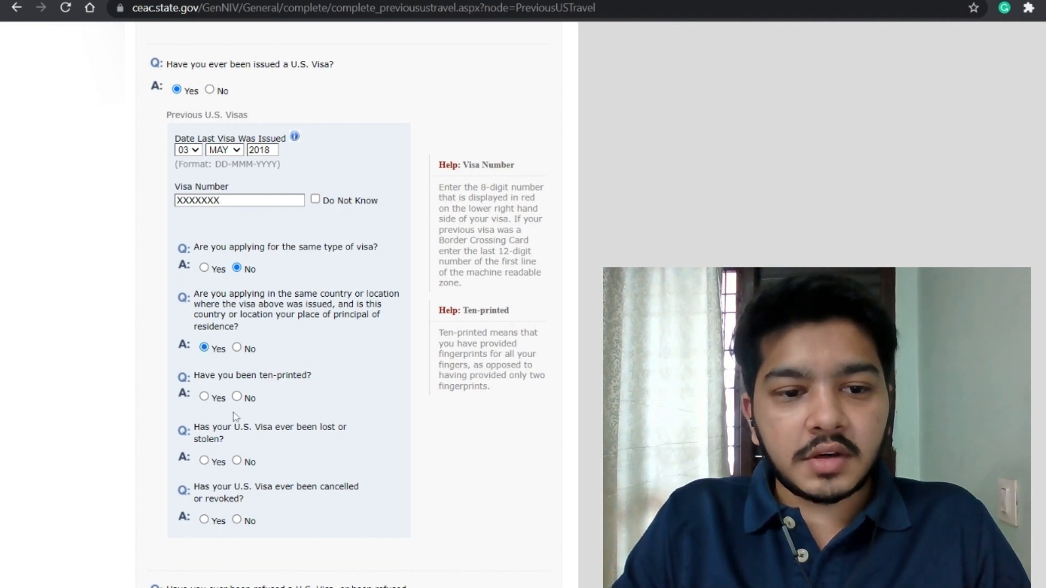
click(204, 397)
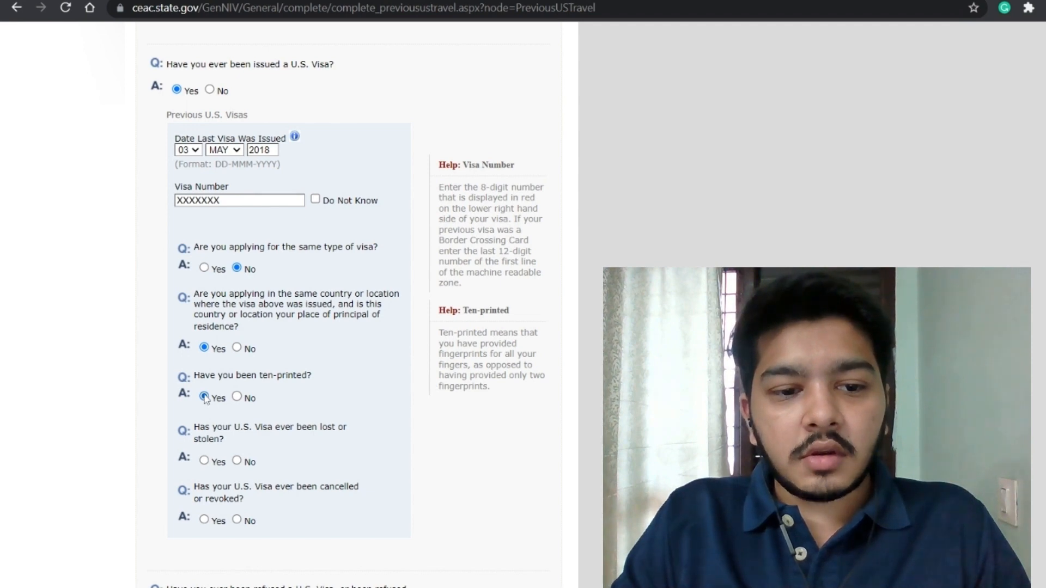
scroll(233, 406, down, 1)
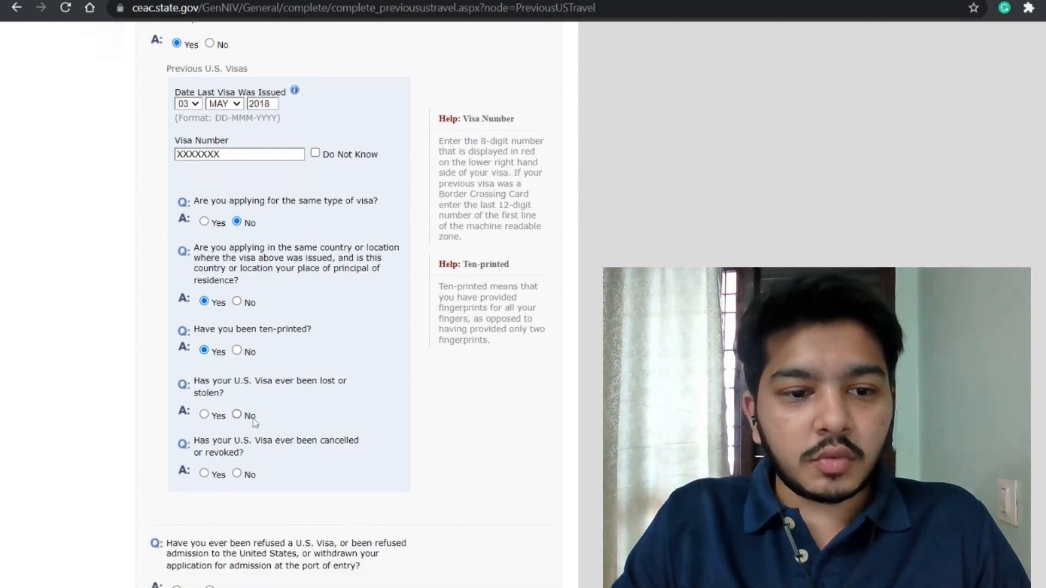
click(235, 416)
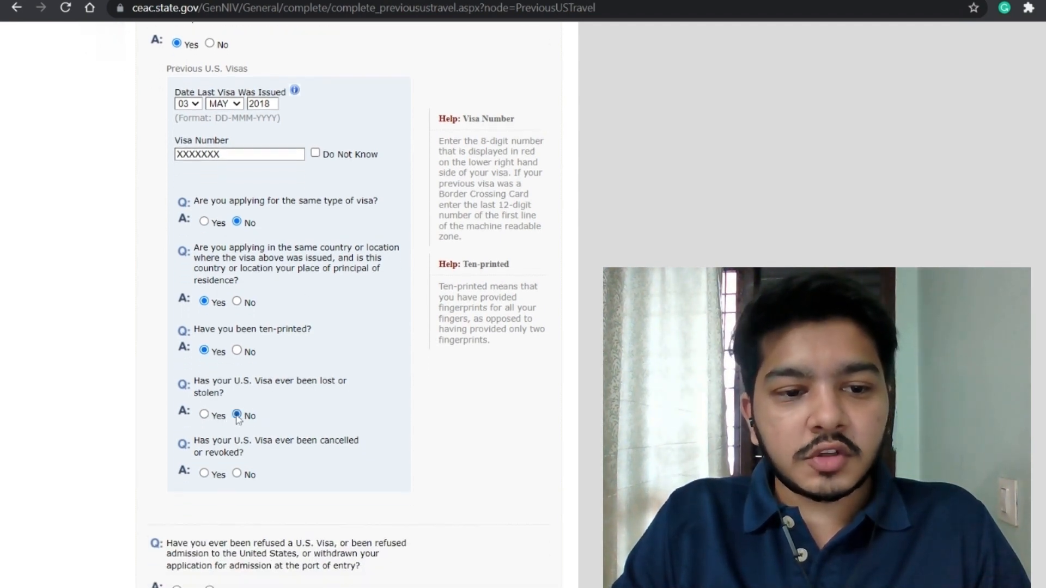
scroll(244, 492, up, 3)
scroll(239, 485, down, 5)
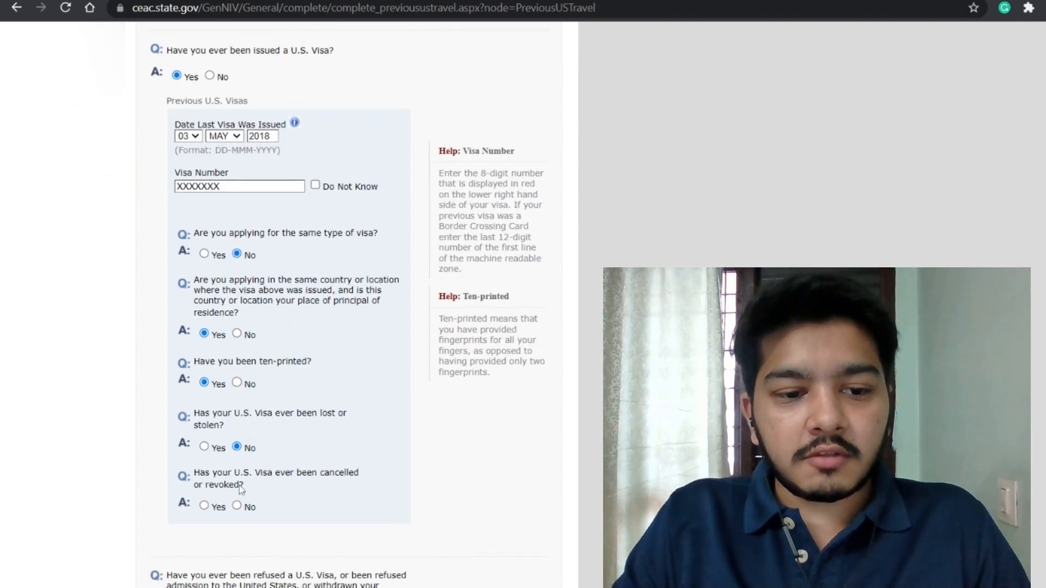
click(236, 415)
scroll(278, 433, up, 3)
scroll(278, 433, down, 5)
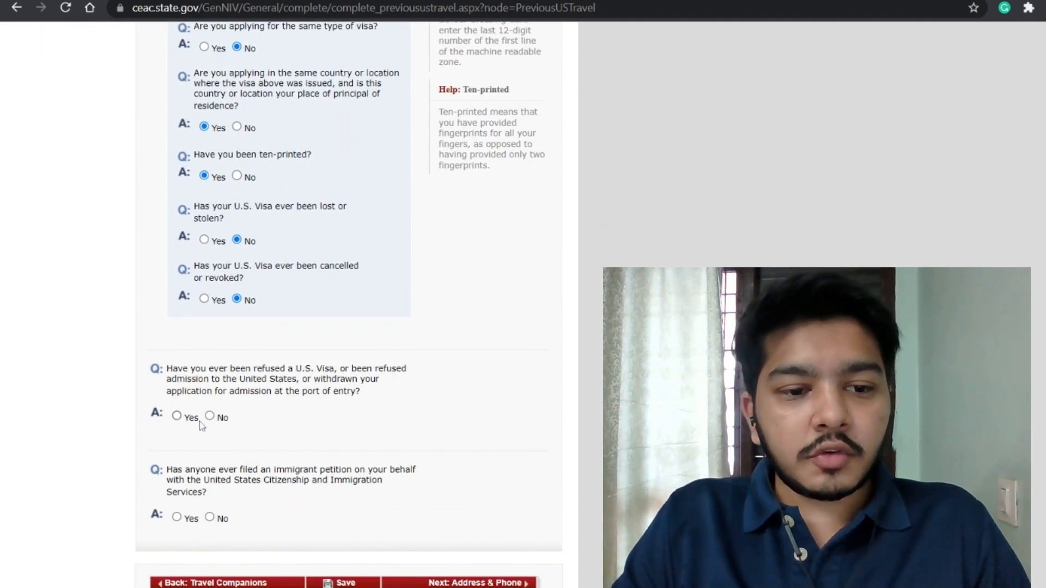
scroll(211, 417, up, 3)
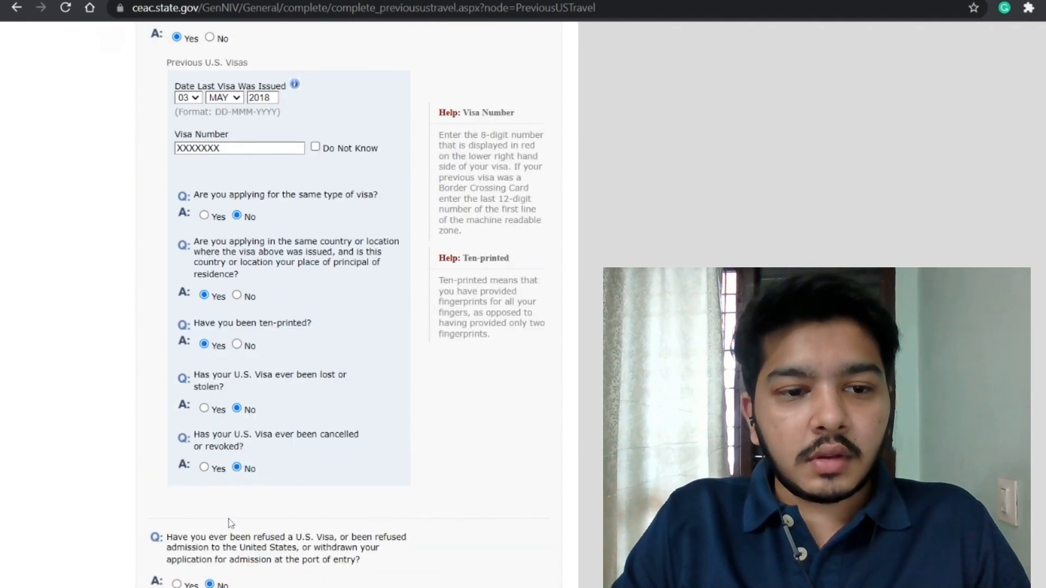
scroll(229, 523, down, 4)
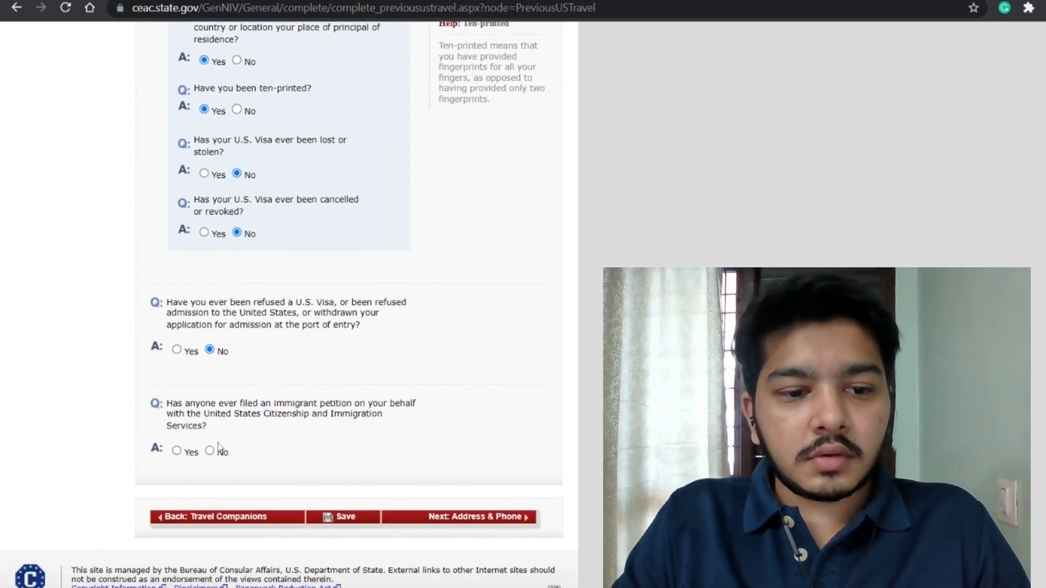
click(346, 517)
Step: Replace the rejected visa number with a valid-format number
scroll(353, 523, down, 5)
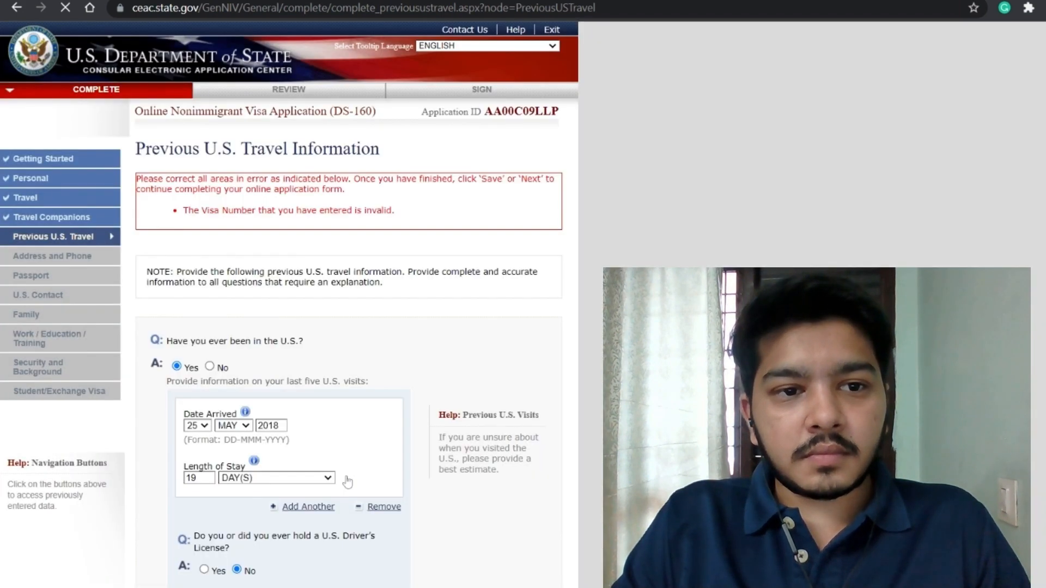
scroll(347, 482, down, 12)
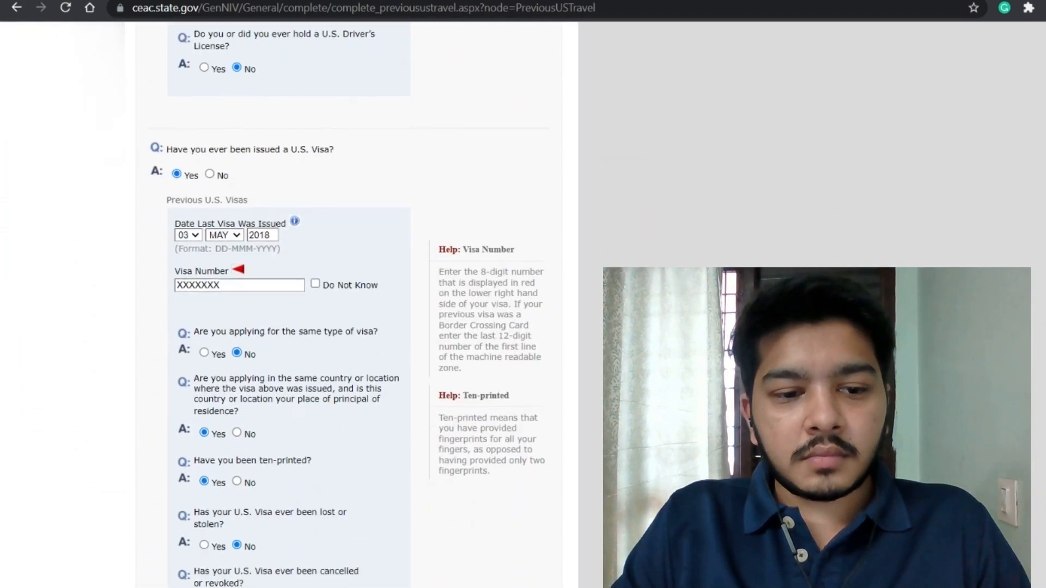
scroll(347, 305, up, 3)
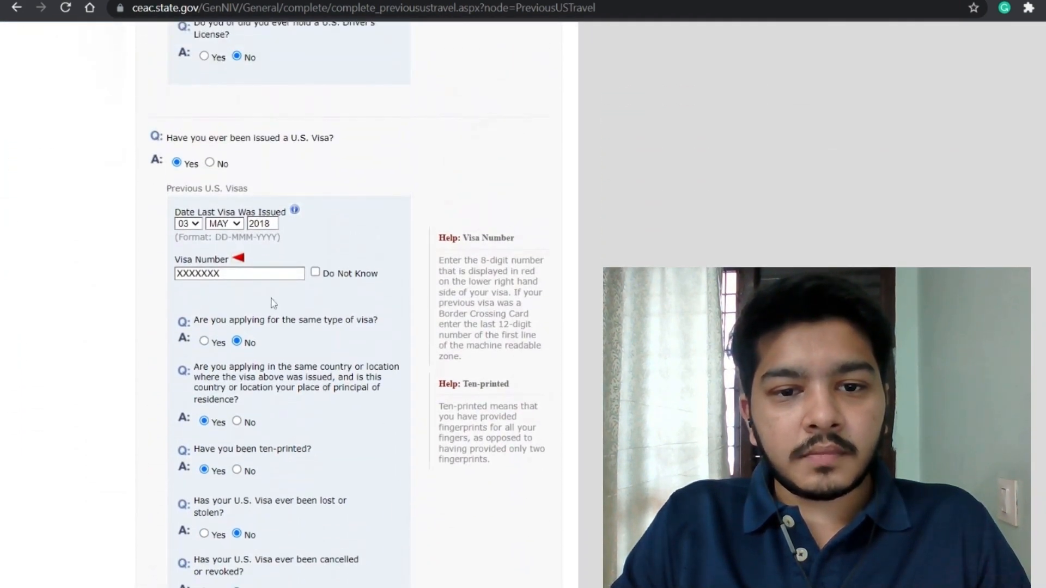
double_click(199, 273)
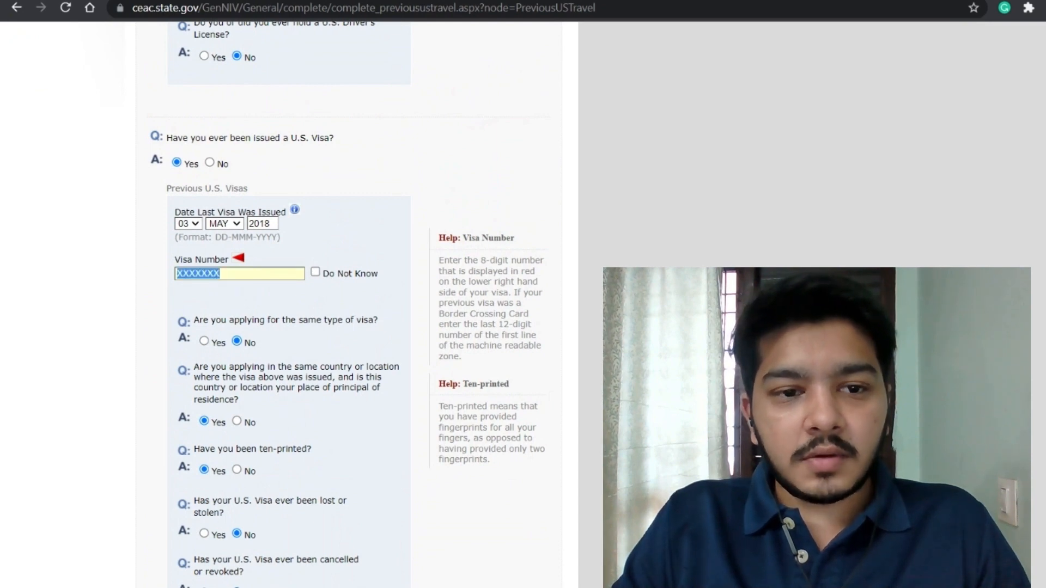
click(220, 274)
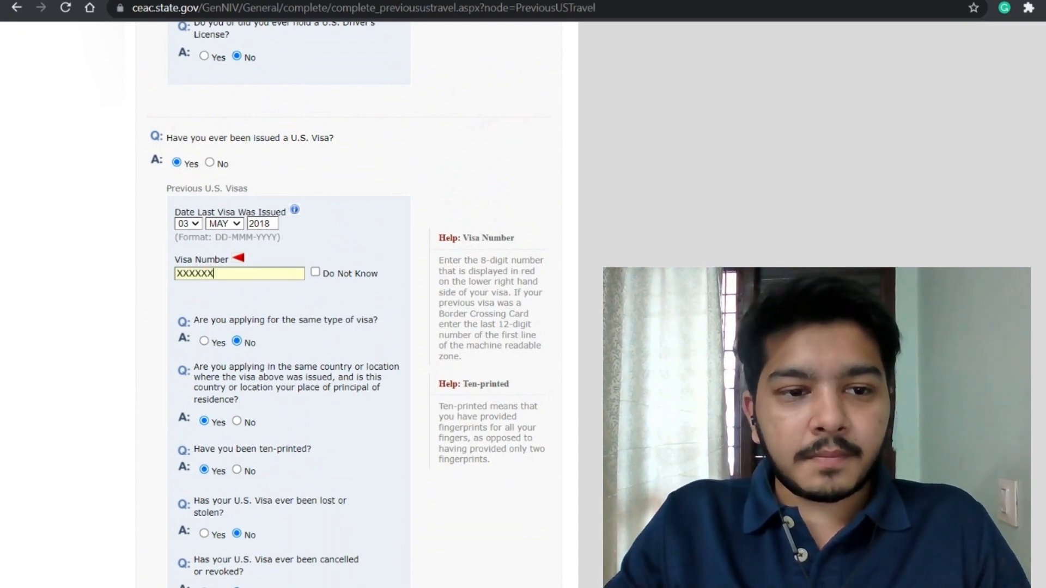
key(BackSpace)
key(BackSpace)
key(BackSpace)
key(BackSpace)
key(BackSpace)
key(BackSpace)
key(BackSpace)
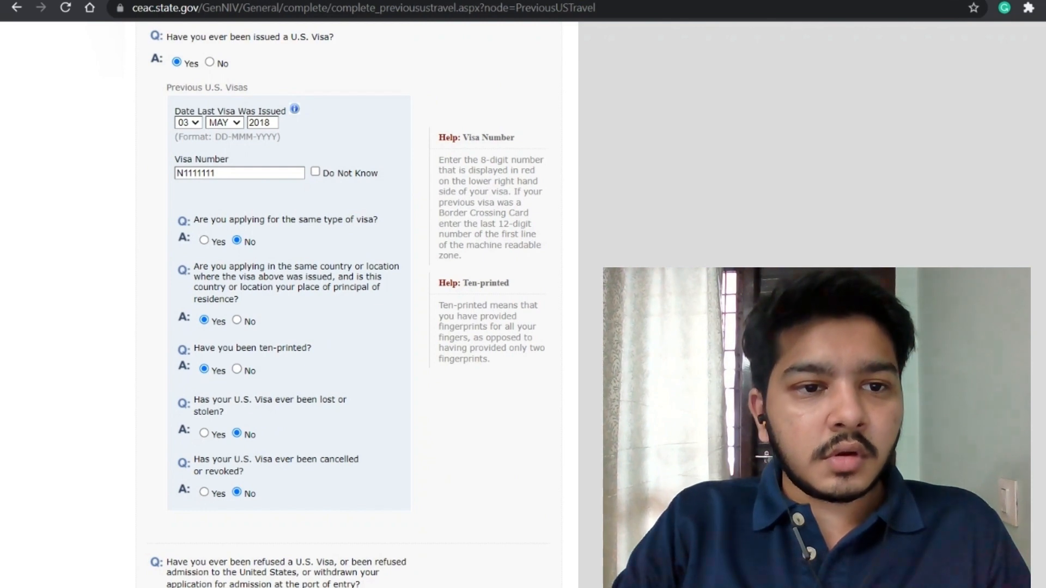
click(259, 173)
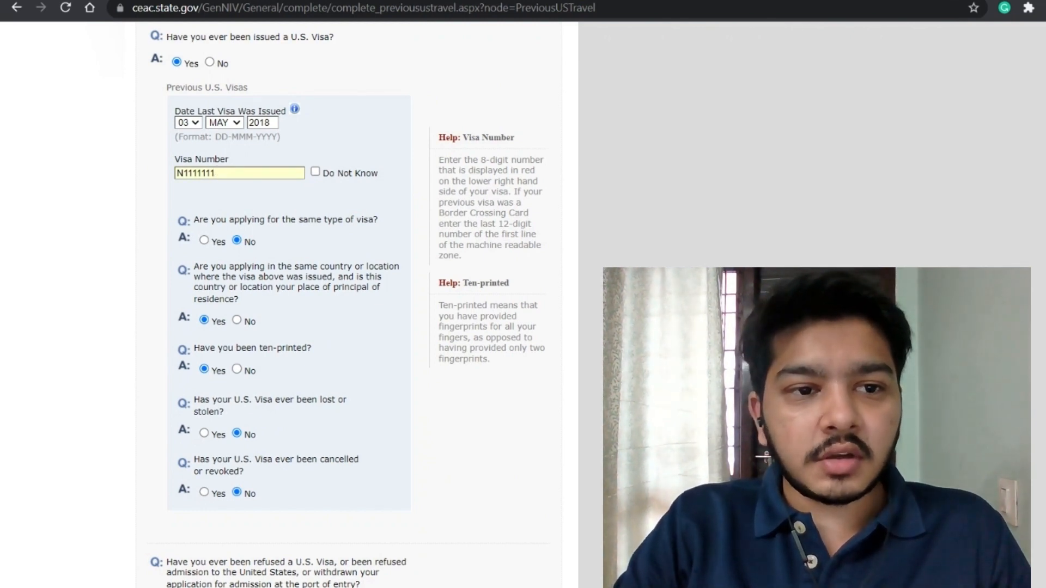
key(ctrl+a)
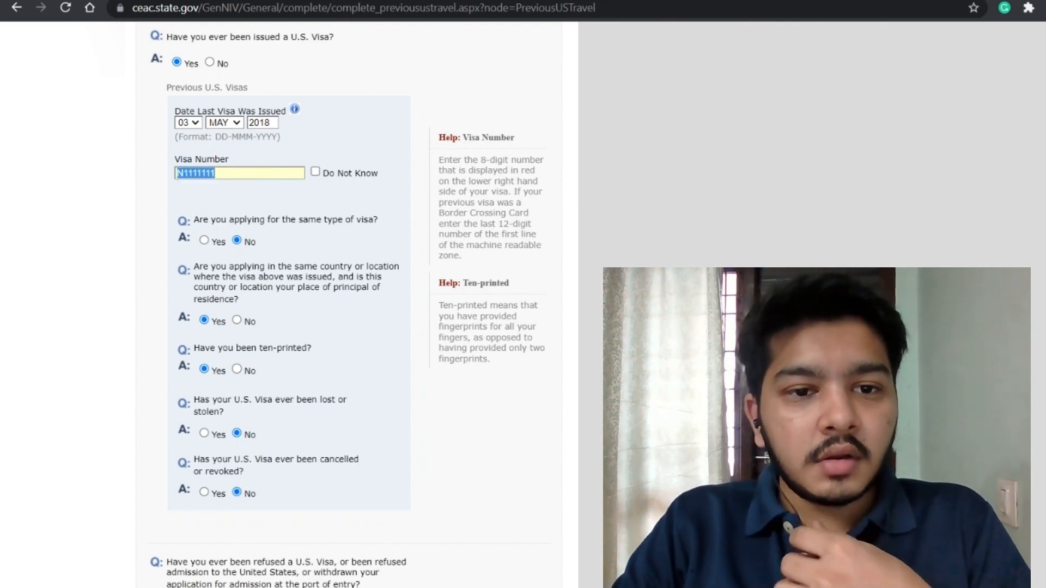
Step: Save Previous U.S. Travel and continue to the Address and Phone page
scroll(381, 392, down, 5)
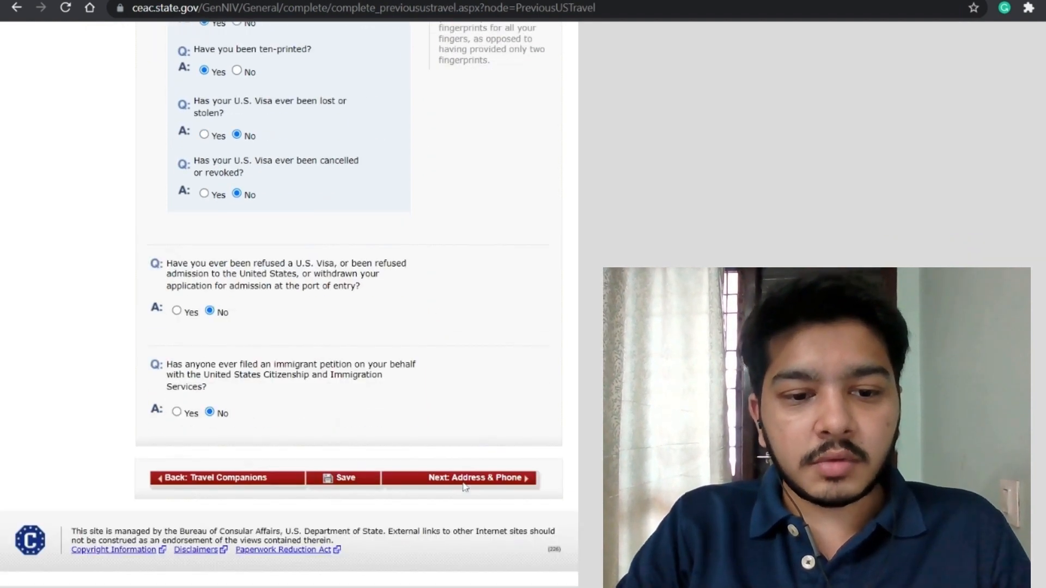
click(355, 487)
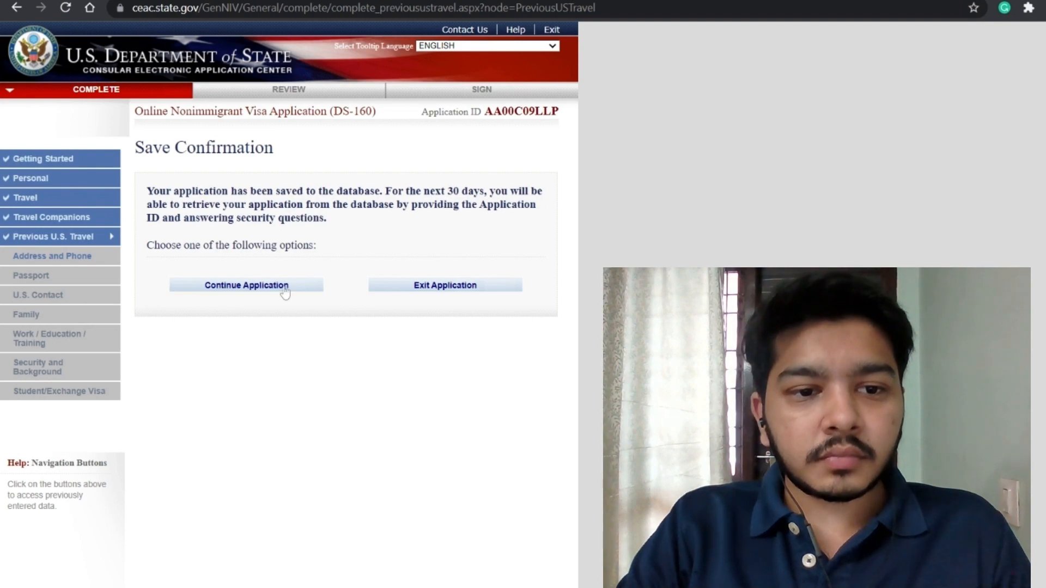
click(285, 293)
scroll(516, 421, down, 15)
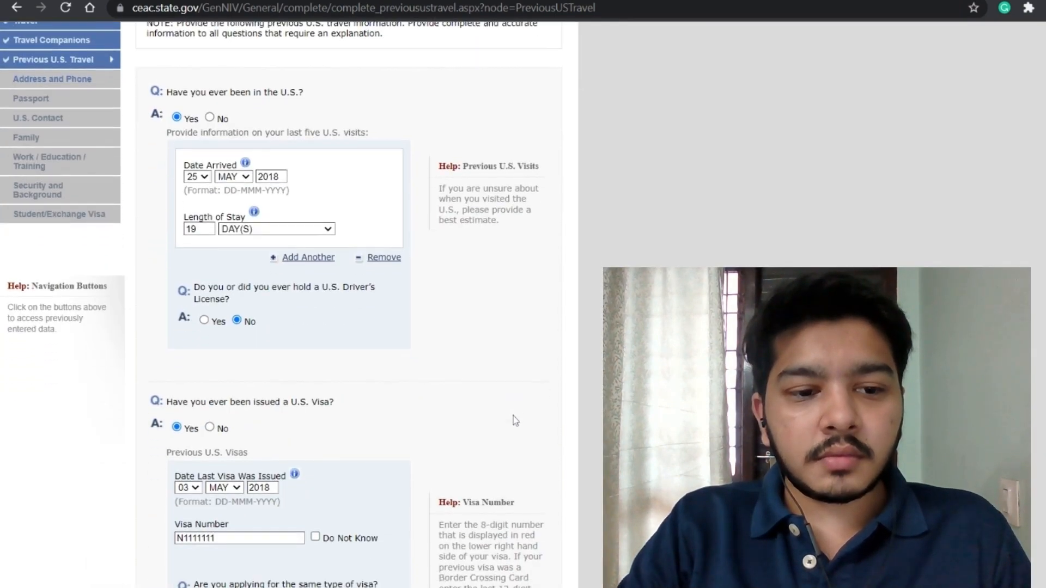
scroll(467, 486, down, 2)
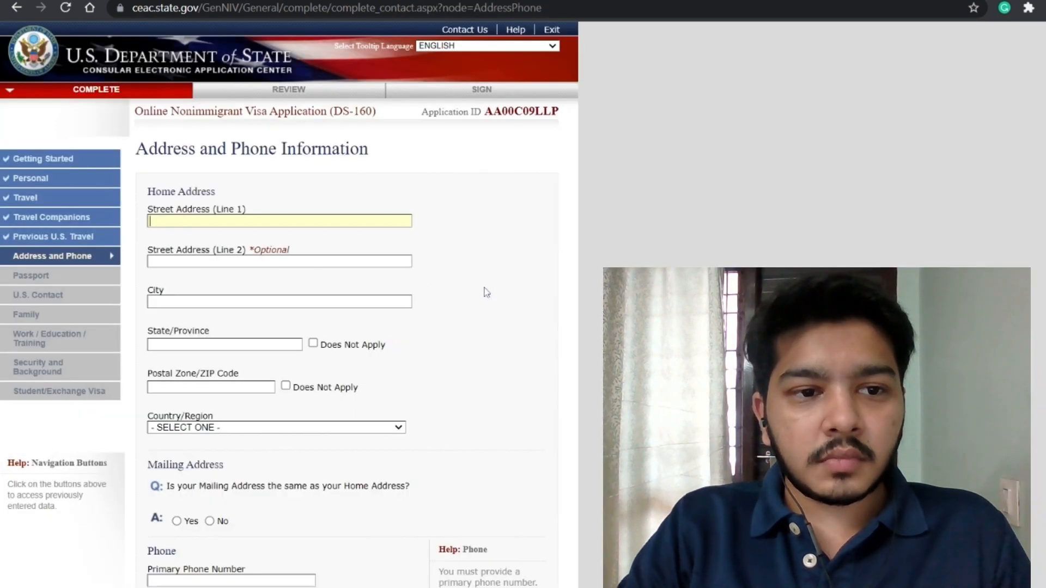
Step: Autofill the home address and primary phone from the browser's saved suggestion
text(31)
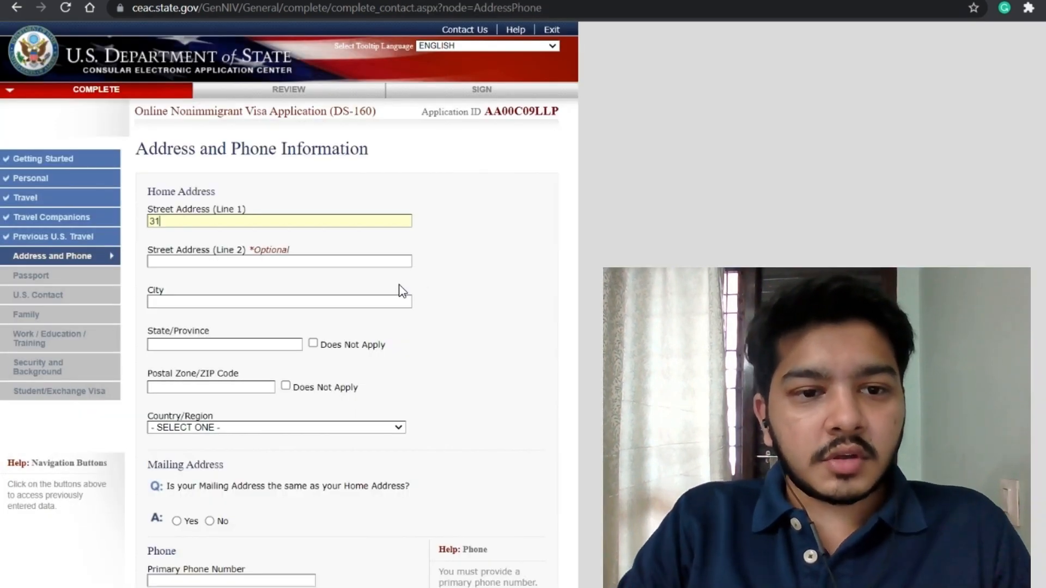
key(Down)
key(Return)
scroll(401, 290, down, 1)
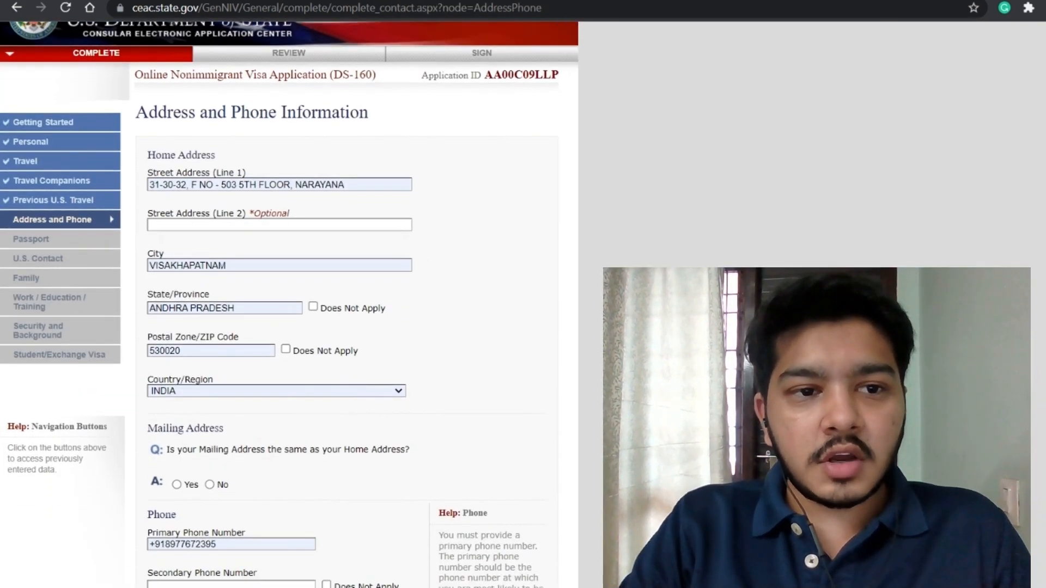
scroll(245, 371, down, 4)
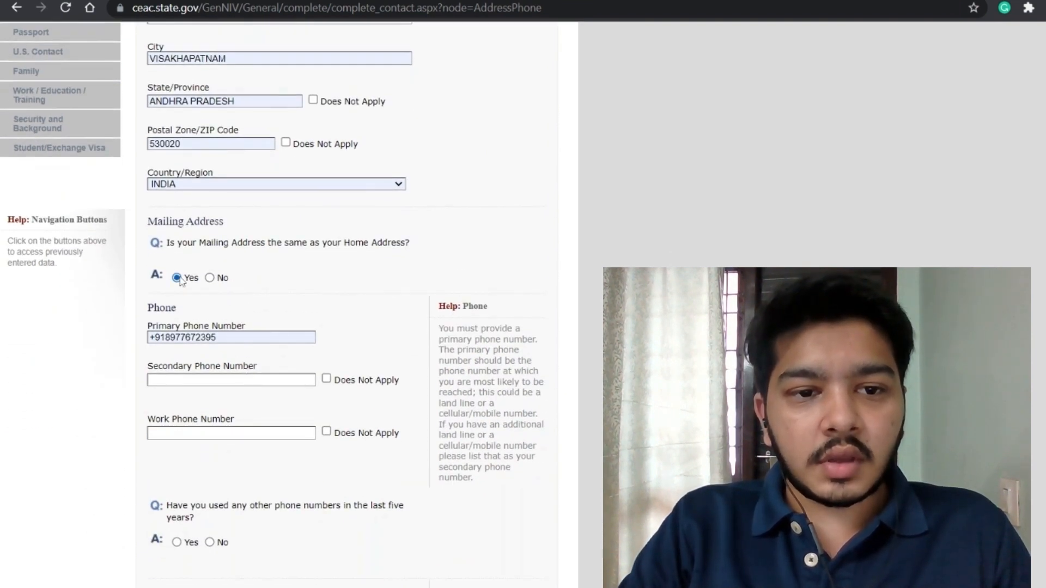
scroll(313, 299, down, 2)
scroll(306, 295, up, 6)
scroll(326, 419, down, 5)
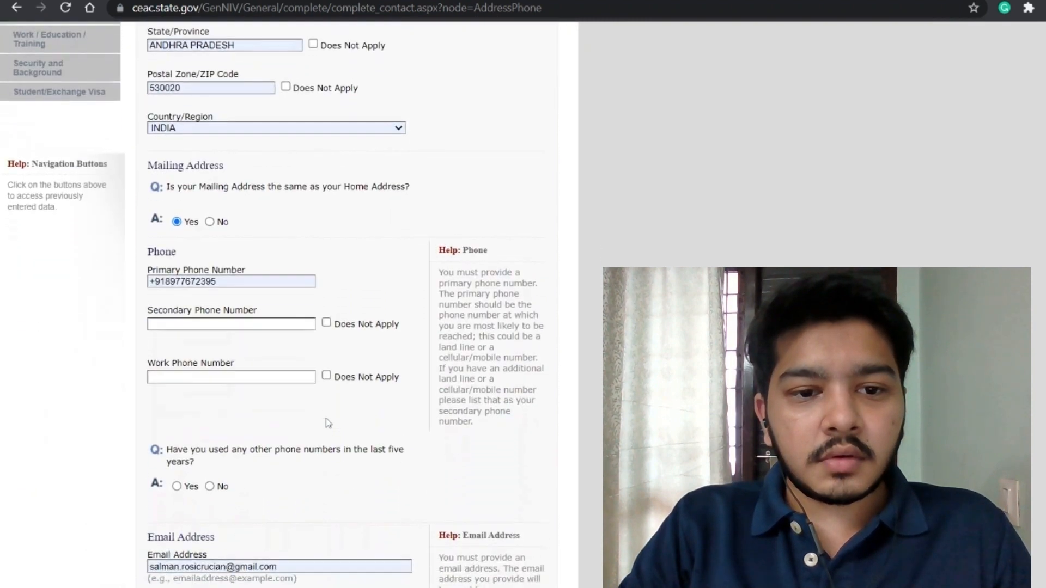
scroll(328, 423, down, 1)
Step: Mark the secondary and work phone numbers as Does Not Apply
click(326, 283)
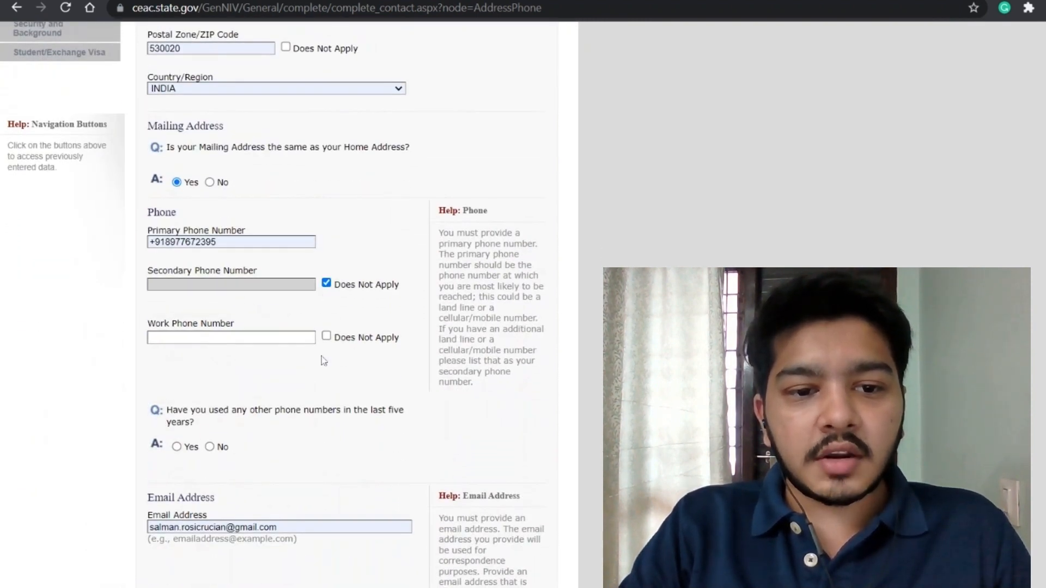
click(326, 336)
scroll(326, 381, down, 4)
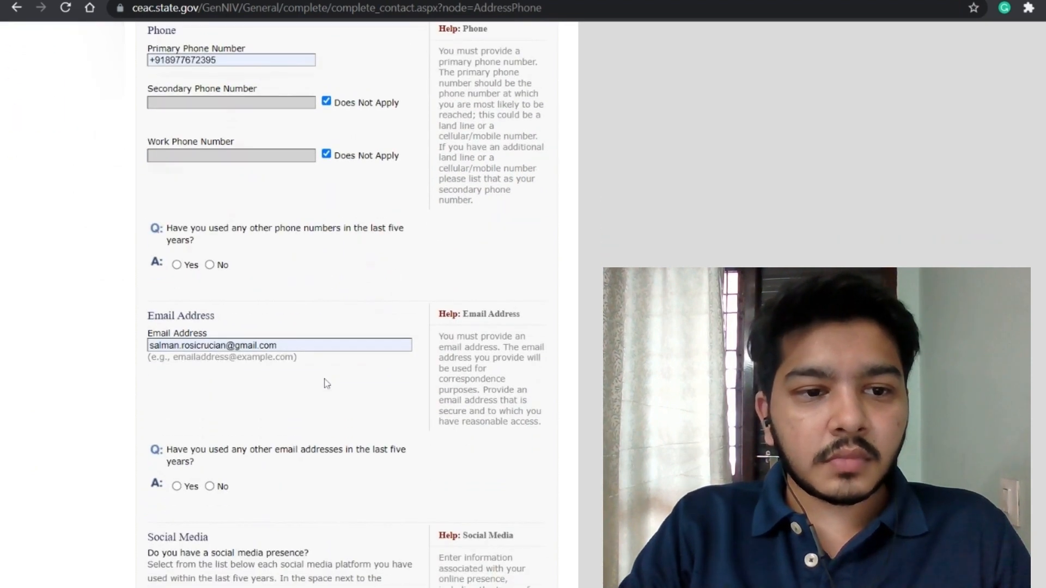
scroll(282, 329, up, 7)
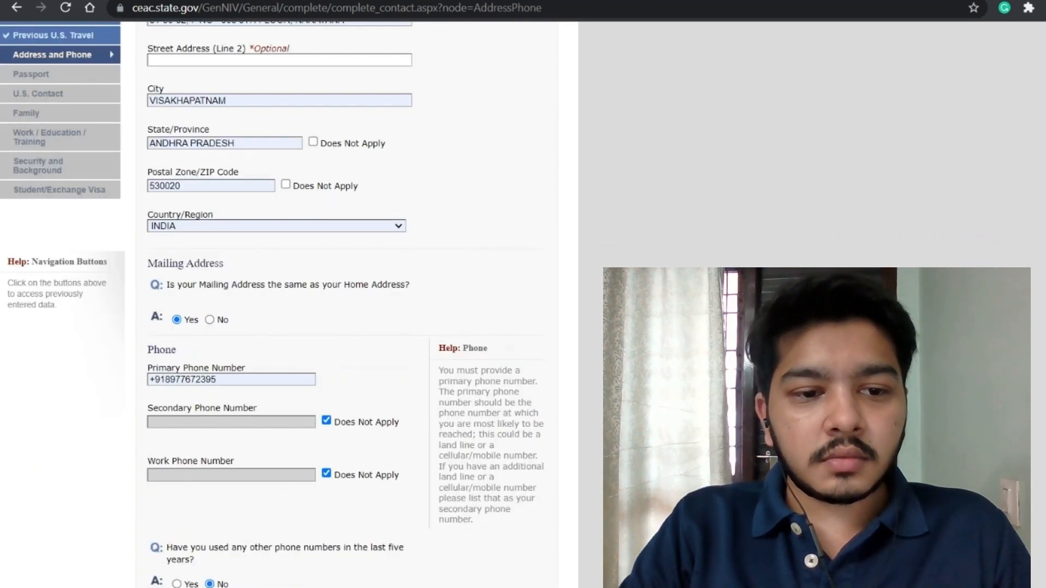
scroll(345, 305, down, 8)
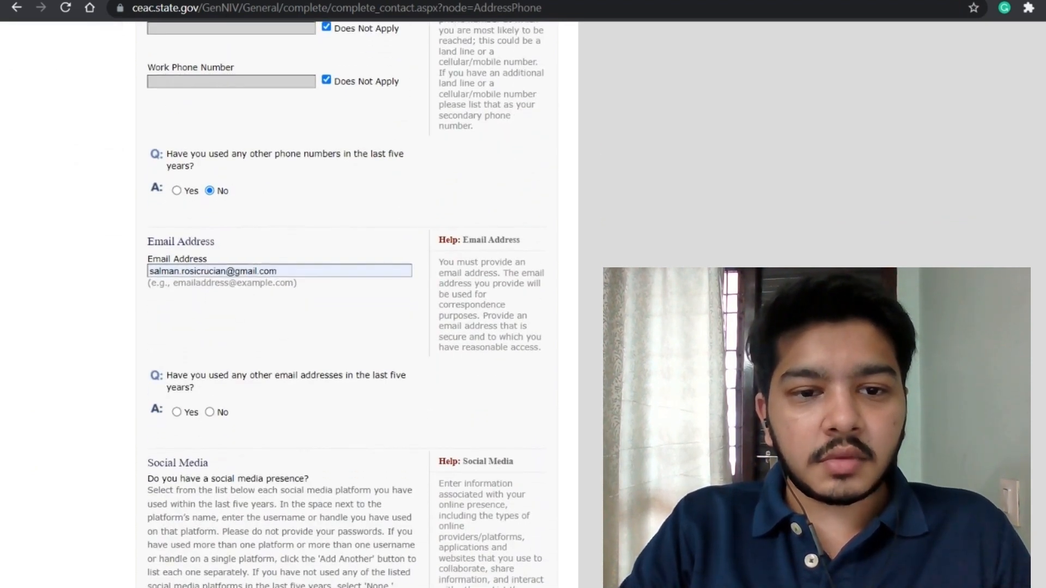
scroll(199, 294, down, 3)
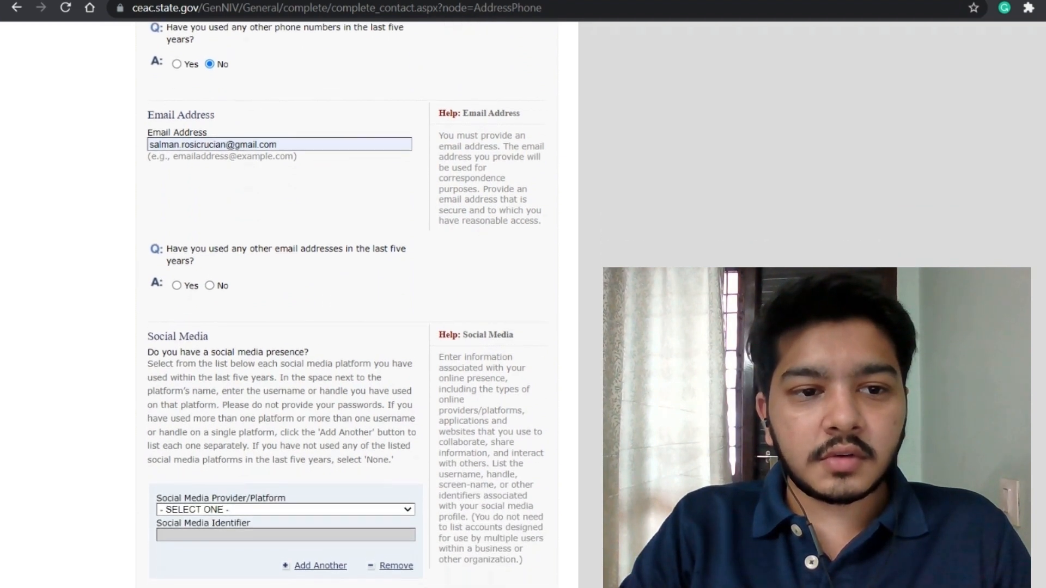
Step: Answer Yes to other email addresses and enter the additional email address
click(178, 285)
scroll(283, 470, down, 5)
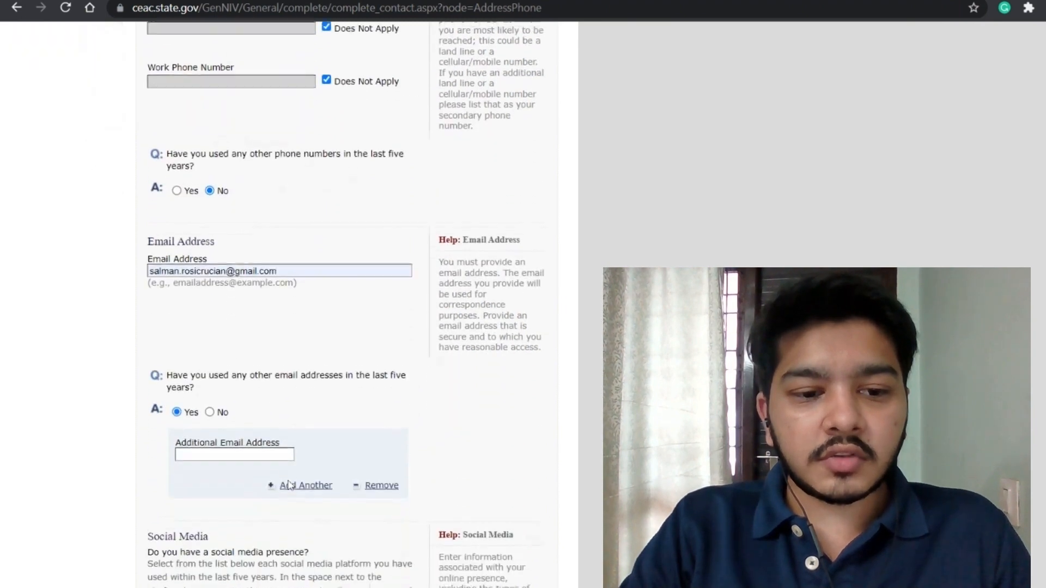
click(212, 410)
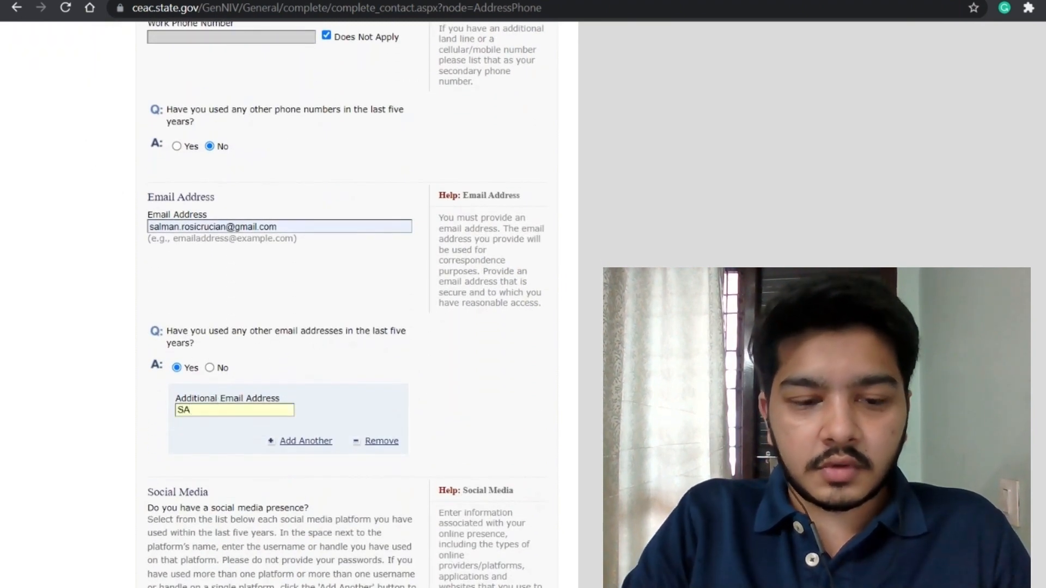
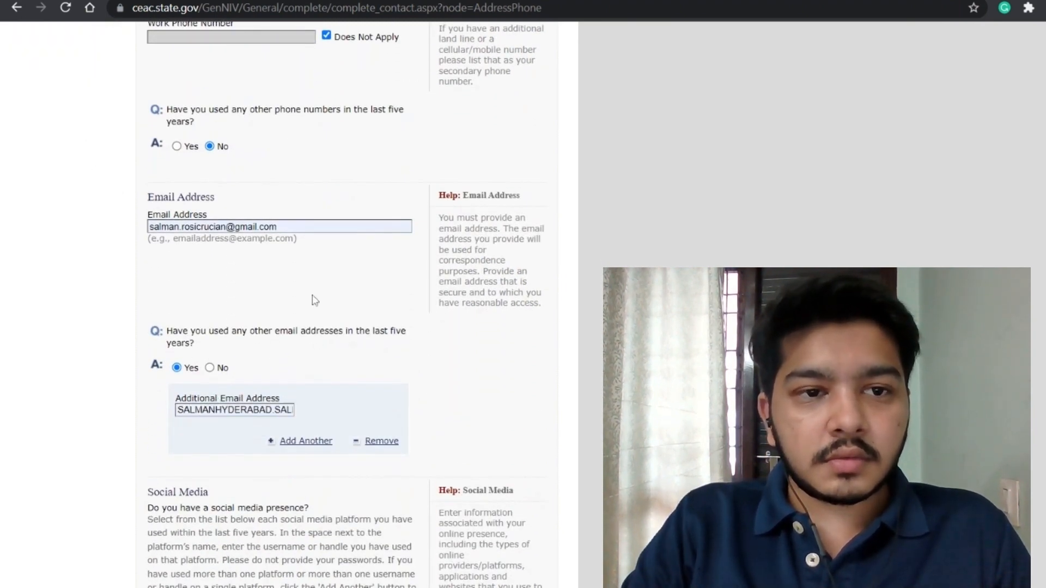
scroll(315, 300, up, 10)
scroll(315, 301, down, 5)
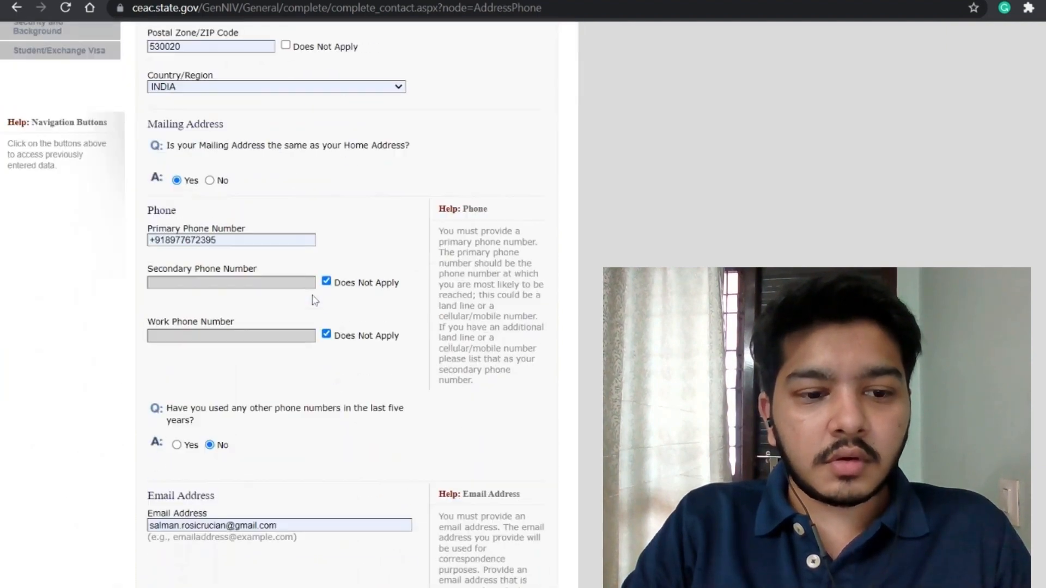
scroll(314, 301, down, 10)
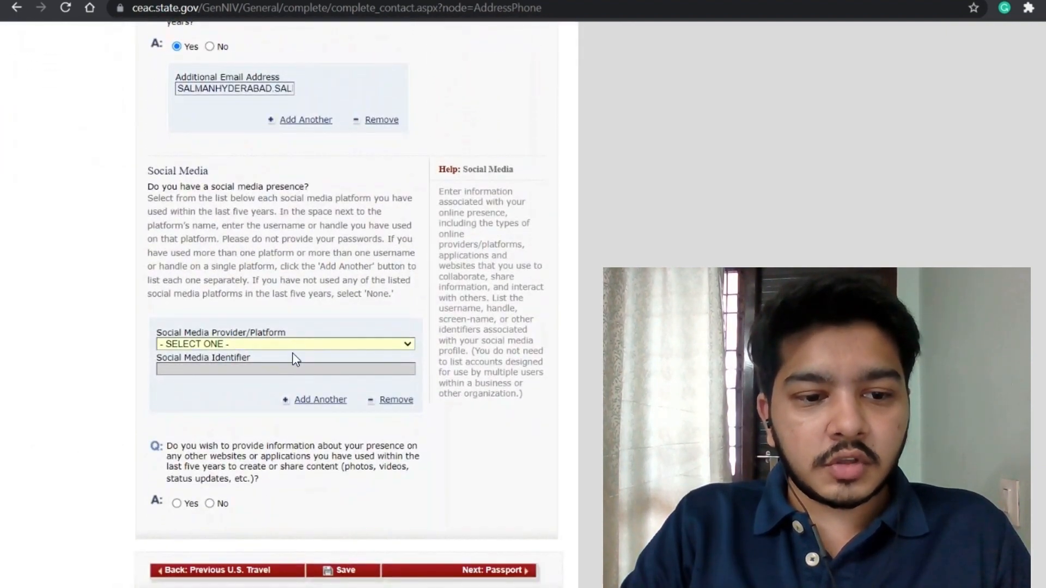
Step: Add LINKEDIN with the applicant's social media identifier and answer No to other websites
key(l)
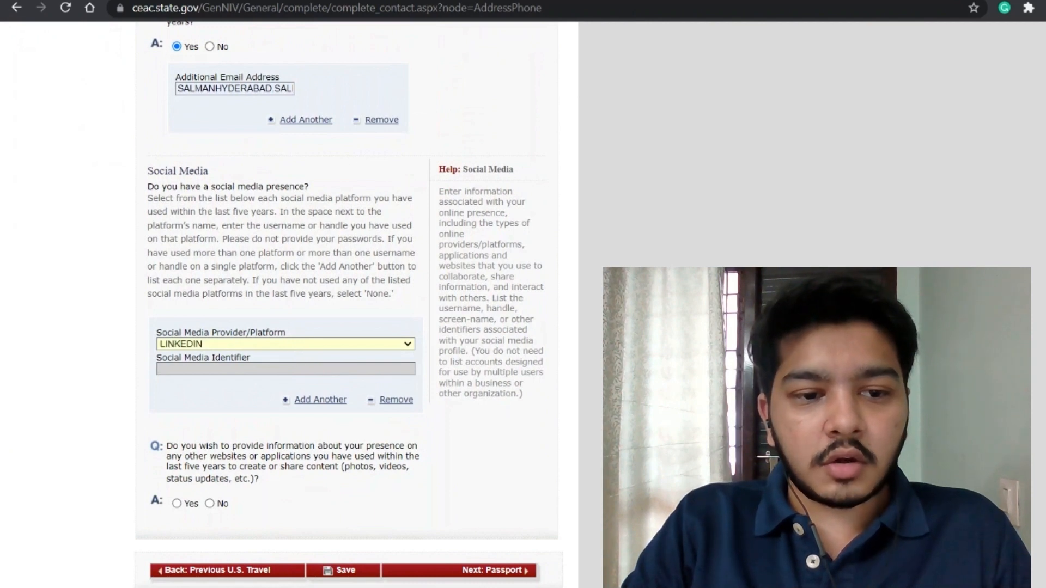
scroll(305, 374, up, 4)
scroll(305, 374, down, 3)
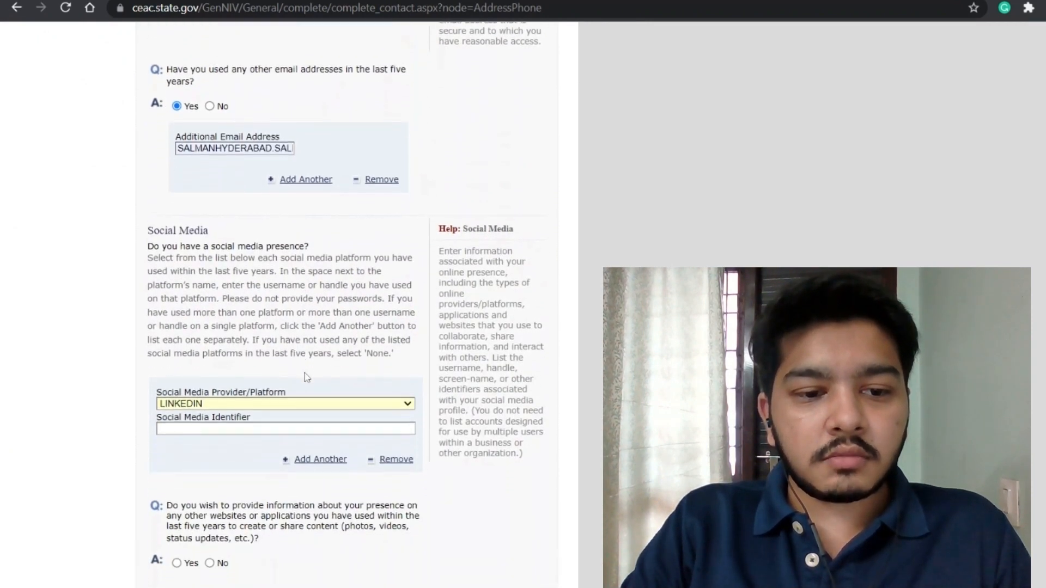
key(Tab)
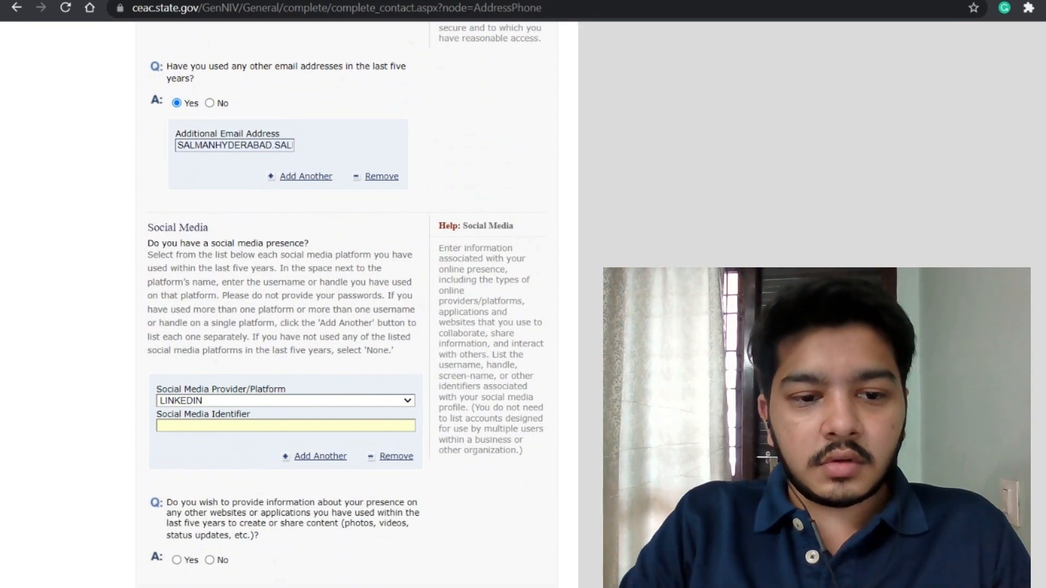
text(SALMAN)
scroll(289, 305, down, 3)
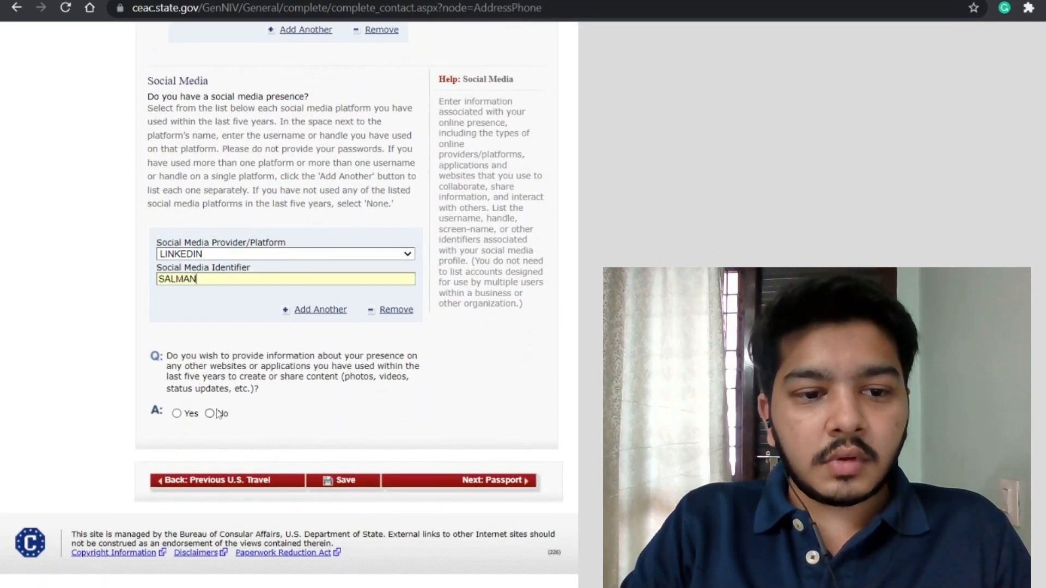
click(210, 414)
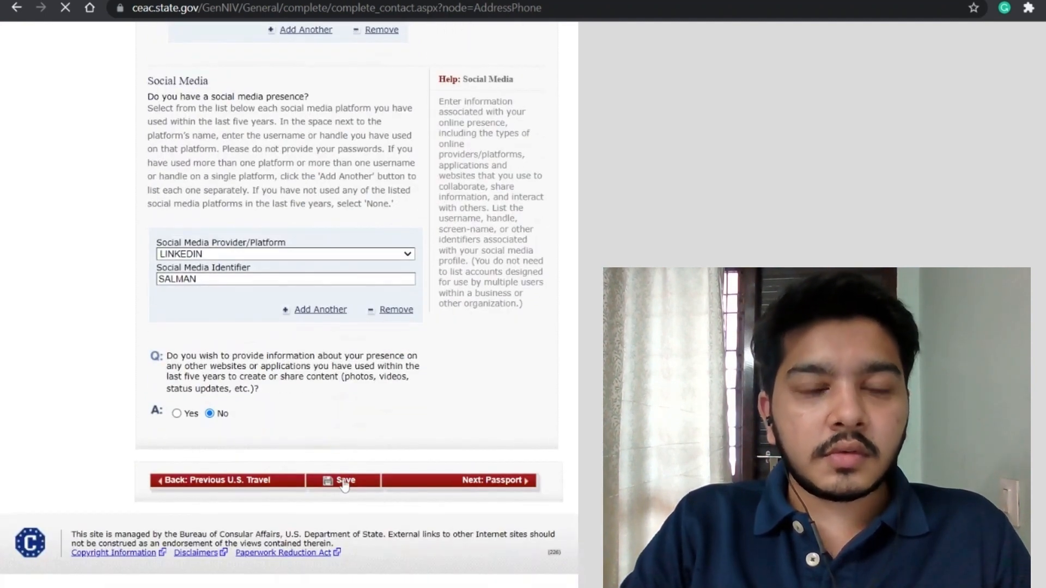
Step: Save the Address and Phone page and continue to Passport Information
click(344, 483)
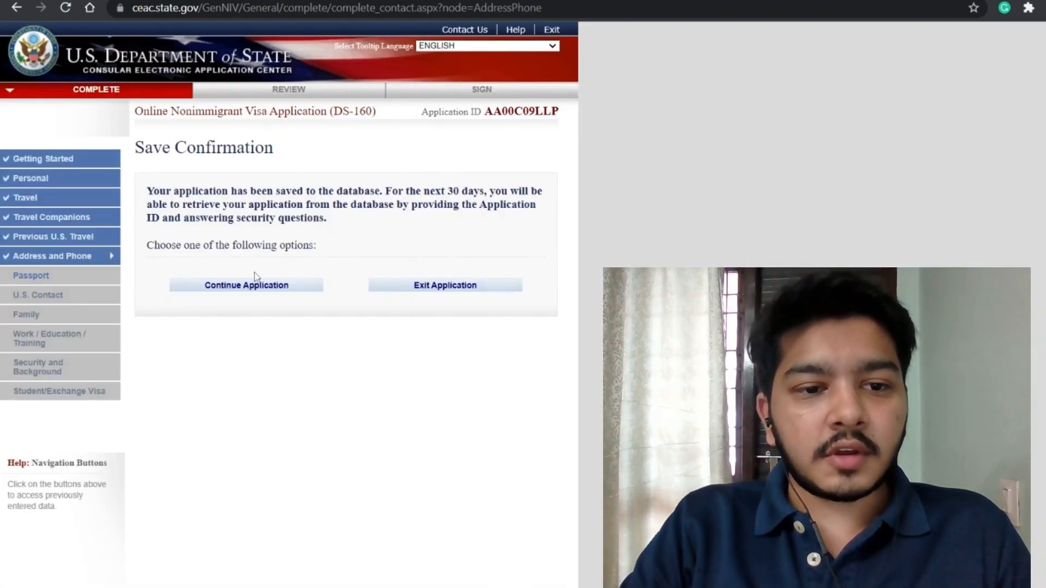
click(246, 284)
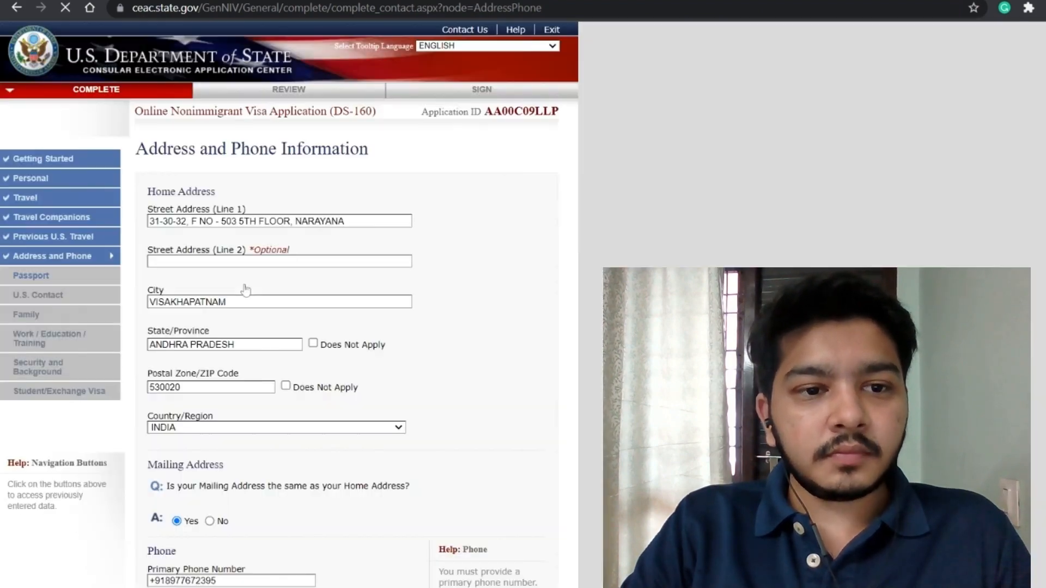
scroll(395, 317, down, 10)
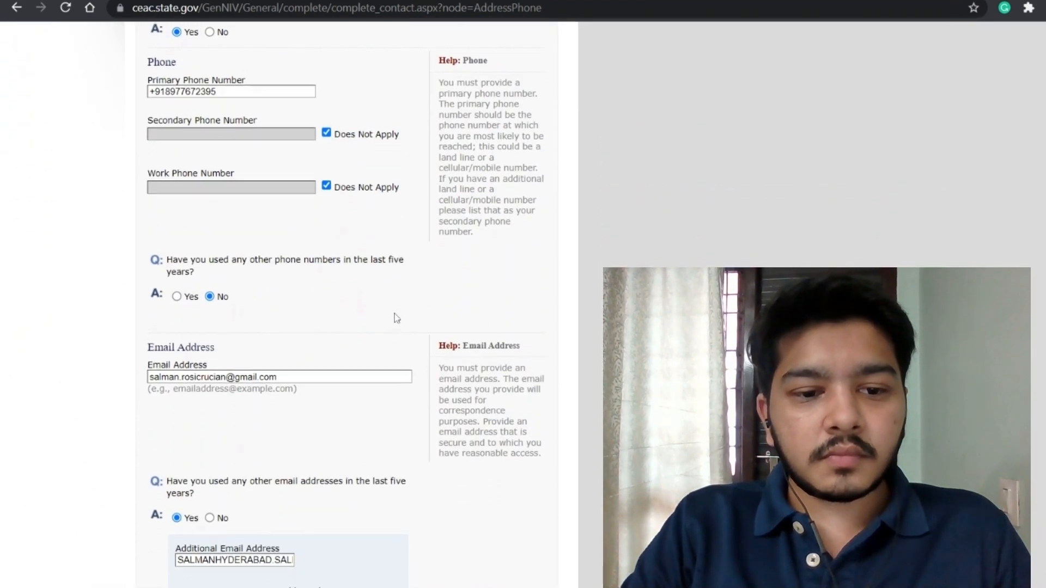
scroll(396, 317, down, 7)
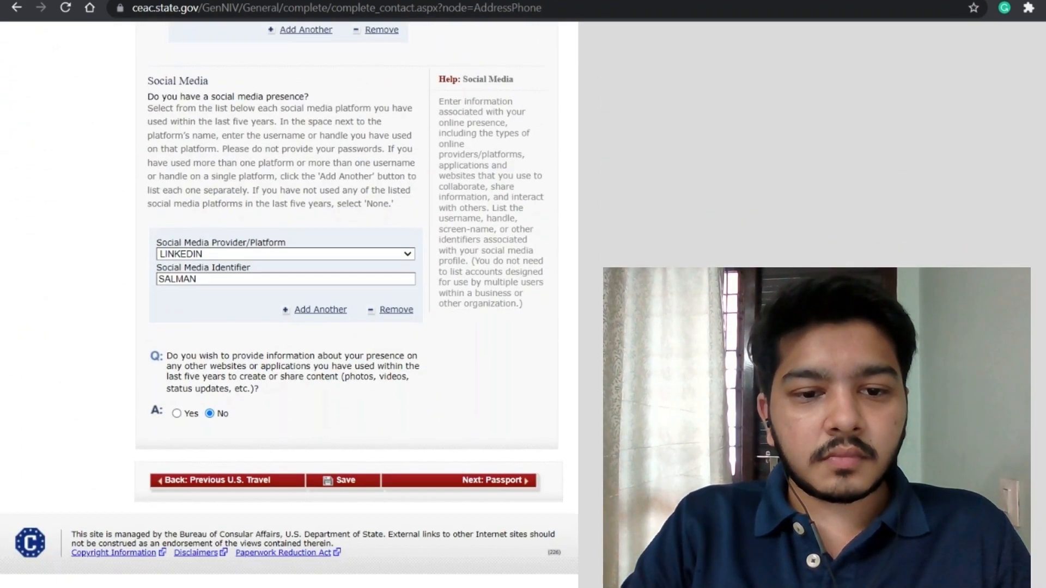
click(462, 487)
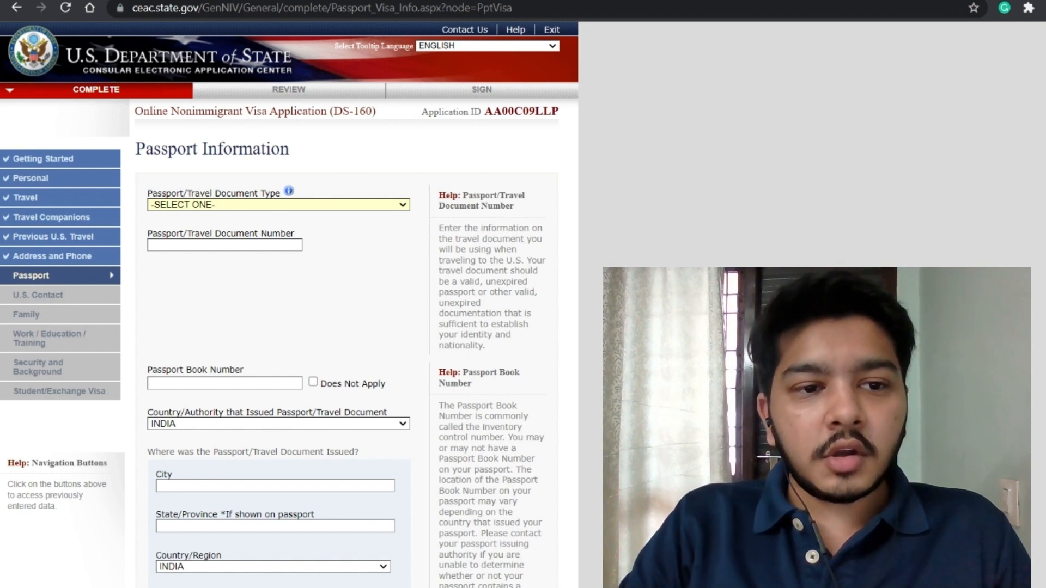
Step: Set passport type REGULAR, edit the document number, and mark the book number not applicable
key(Down)
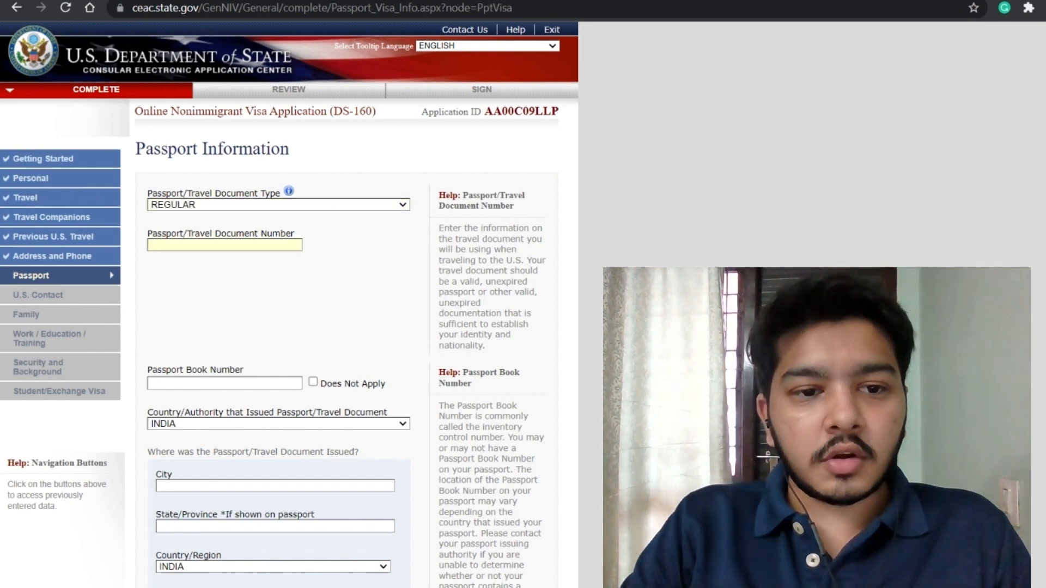
click(205, 262)
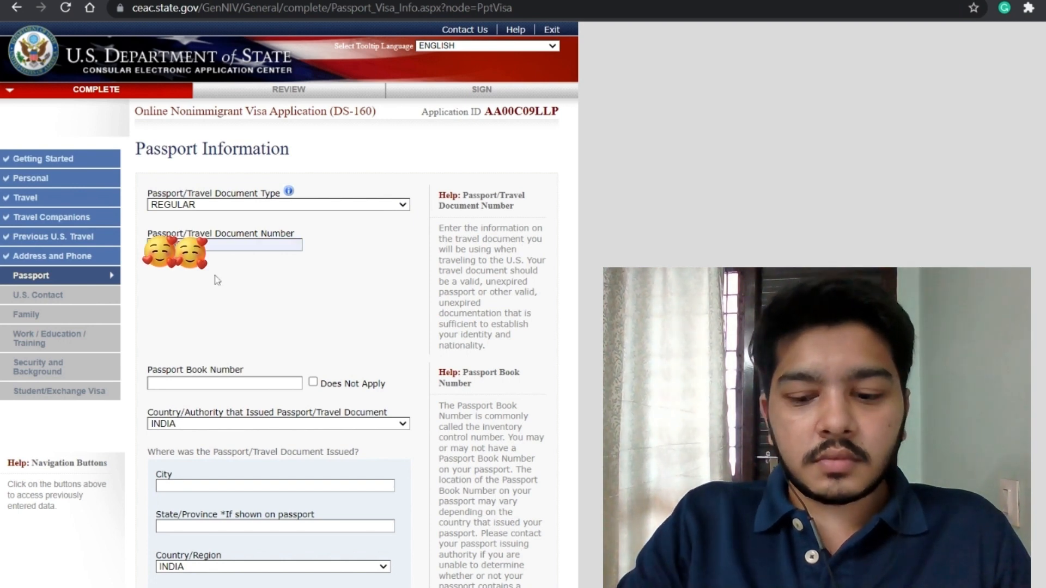
key(BackSpace)
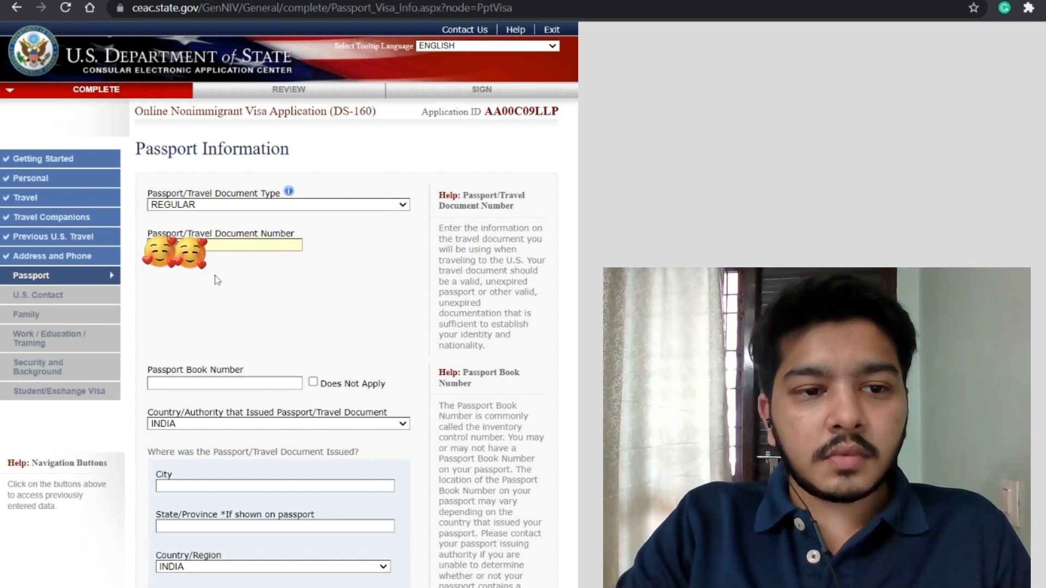
scroll(296, 313, down, 1)
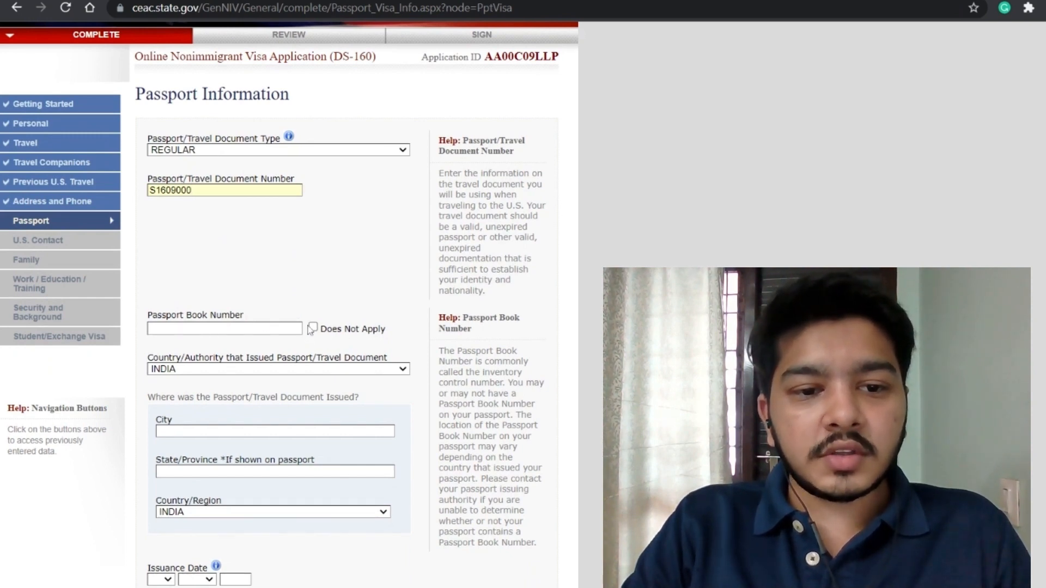
click(313, 328)
scroll(313, 330, down, 3)
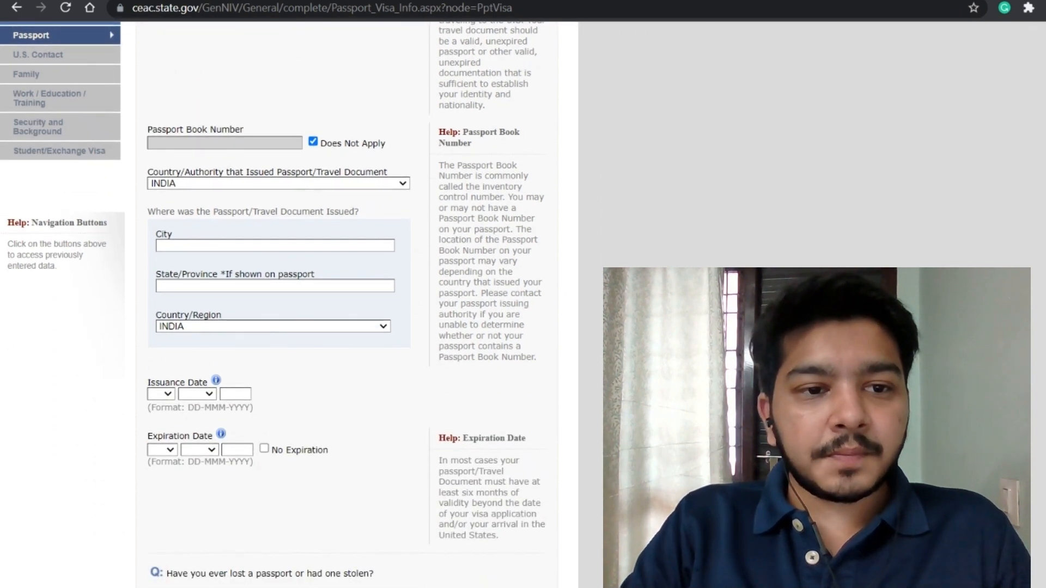
Step: Set the passport issuing city to BENGALURU, INDIA
click(275, 245)
text(BENGALURU)
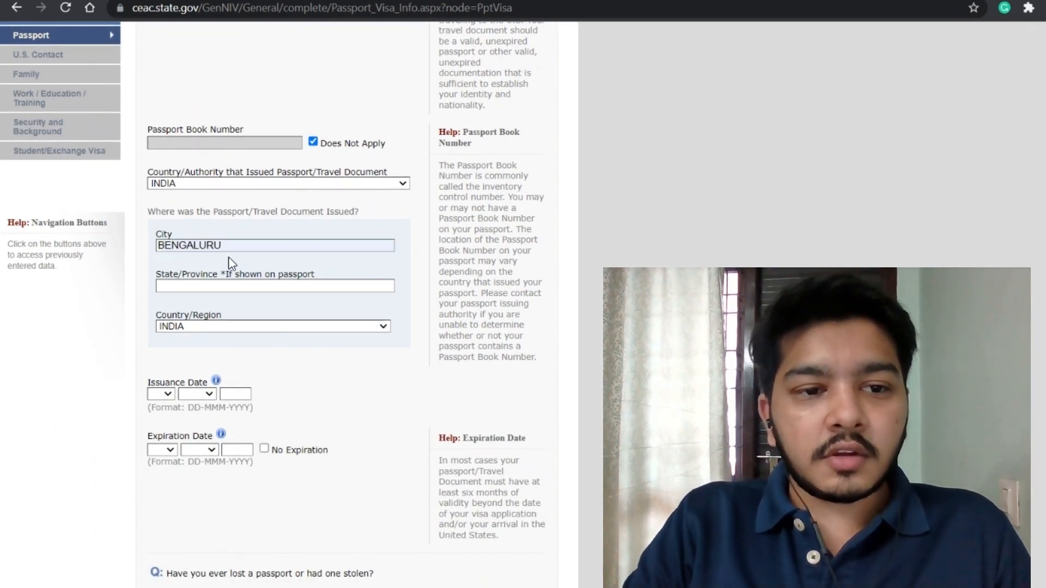
click(230, 260)
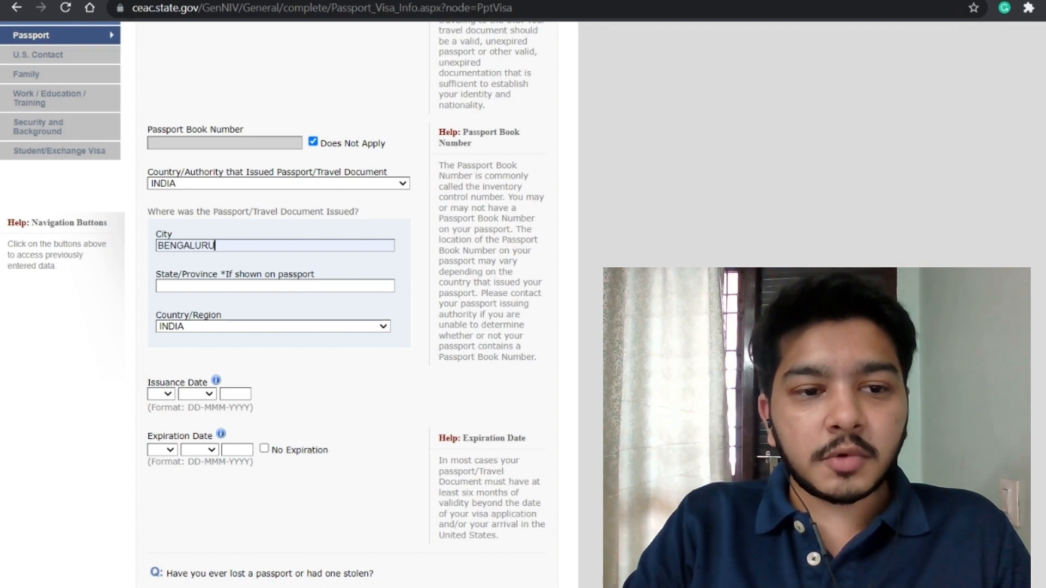
click(247, 289)
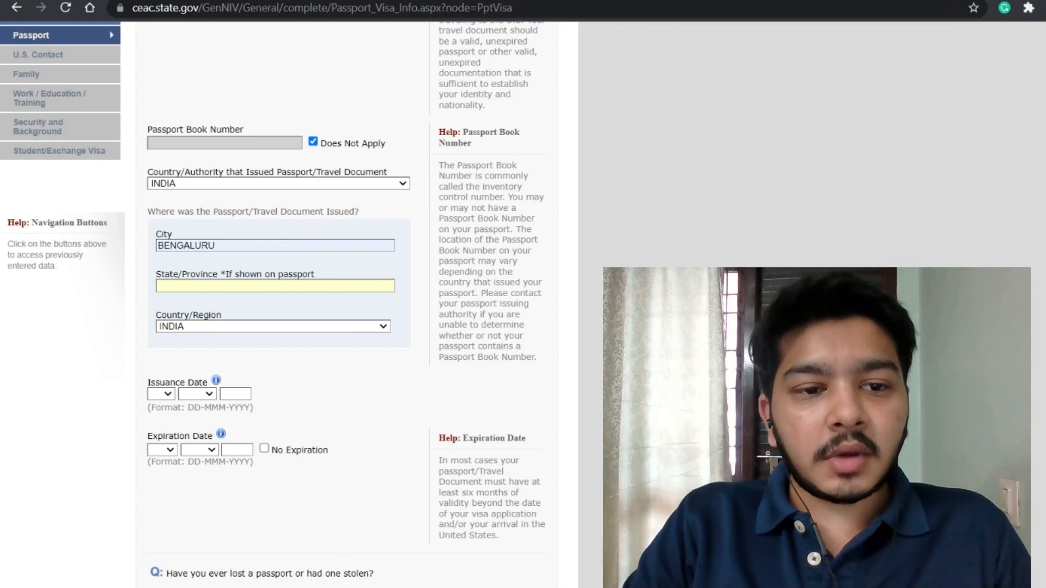
drag(226, 274, 322, 275)
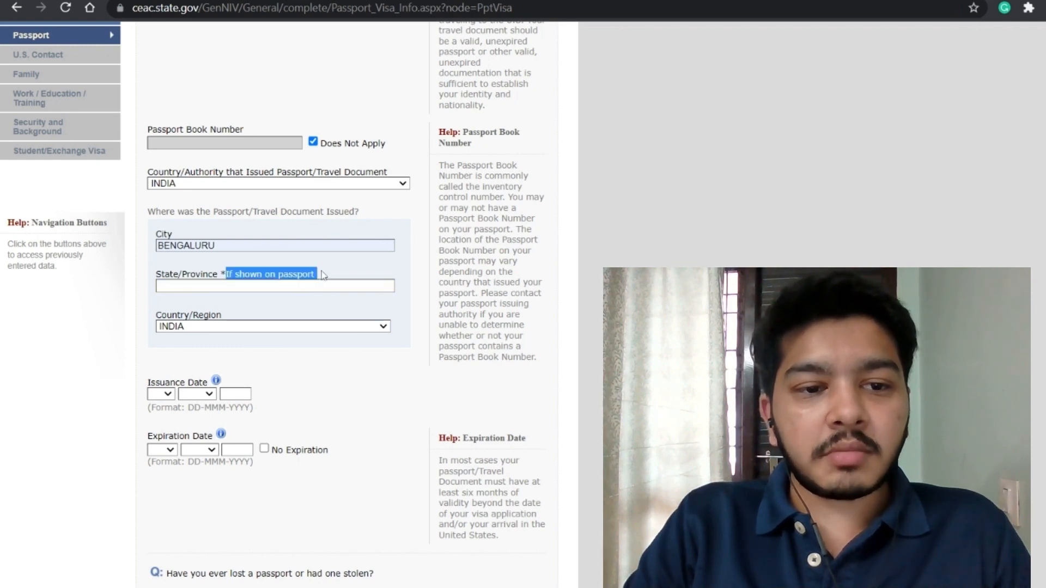
click(306, 368)
scroll(296, 385, down, 2)
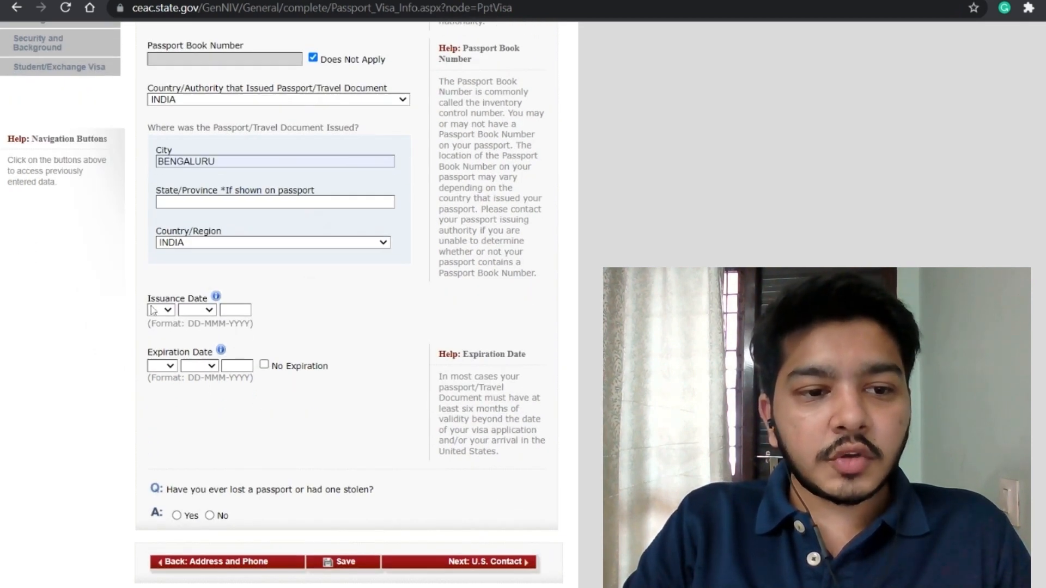
Step: Enter issuance 03 APR 2018 and expiration 03 APR 2028, answer No to a lost passport, and save
click(153, 310)
text(03)
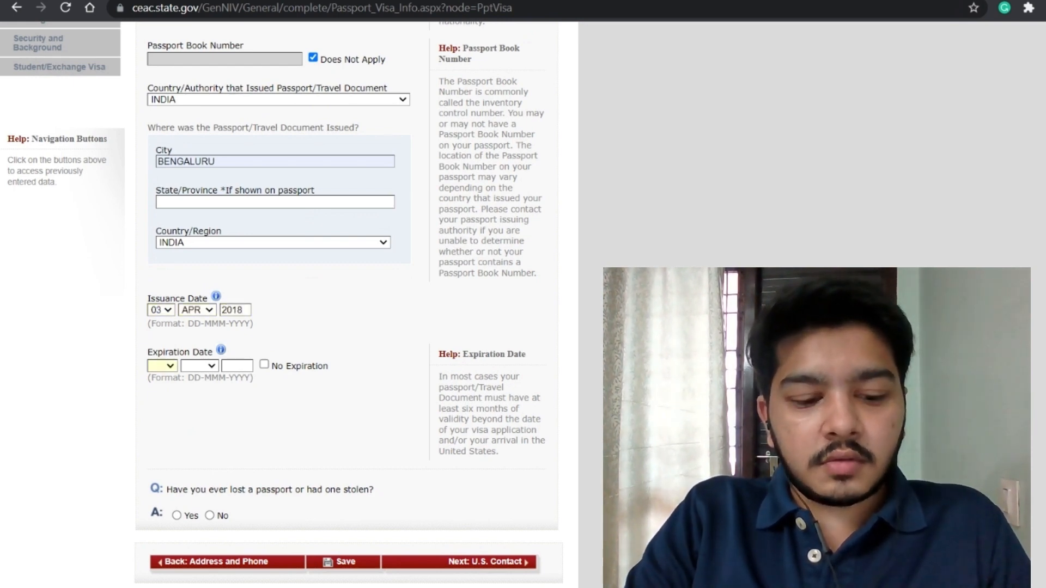
text(03)
key(Tab)
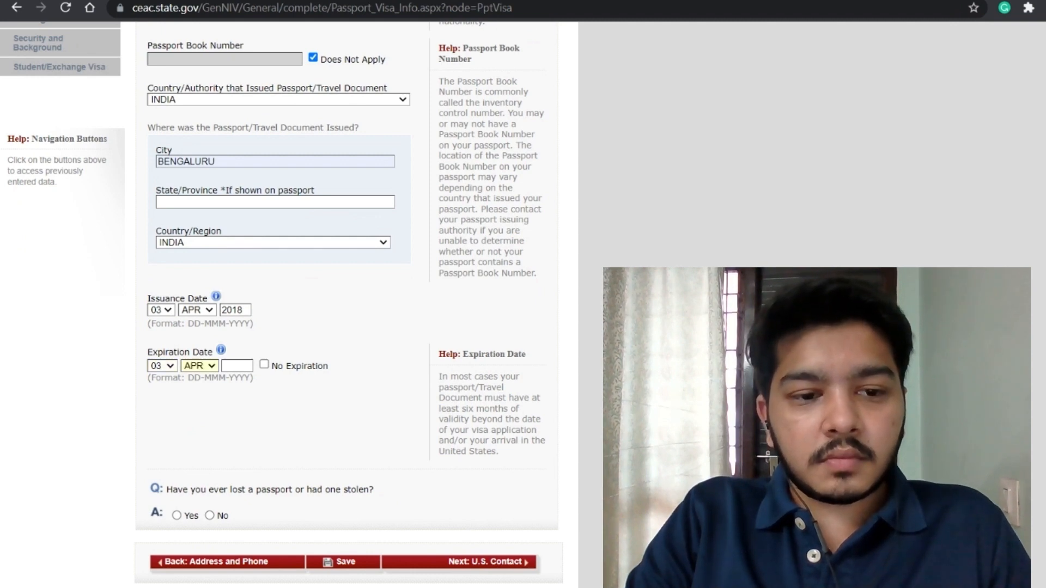
text(2028)
key(Tab)
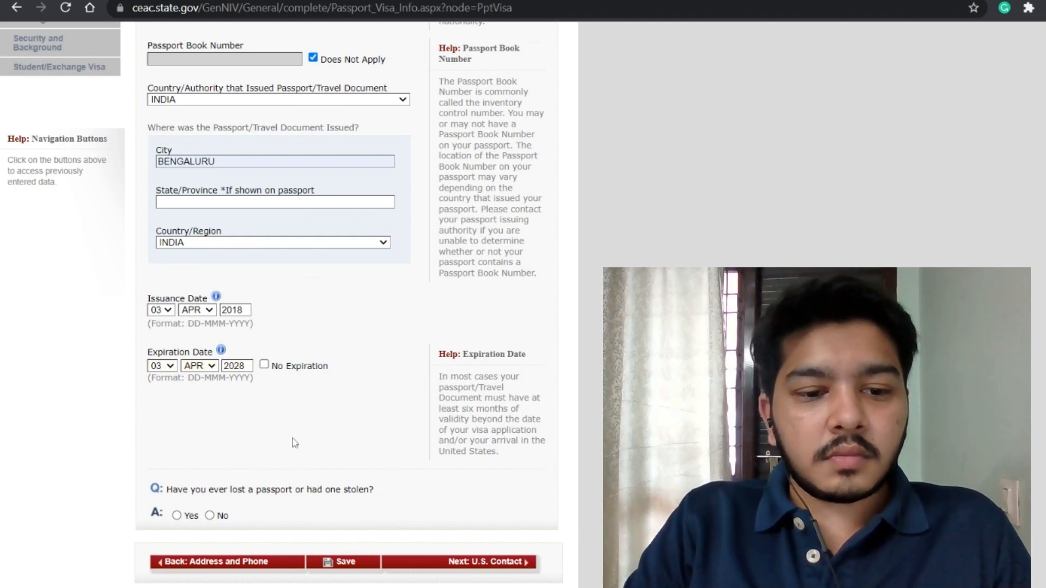
scroll(295, 442, down, 2)
click(210, 435)
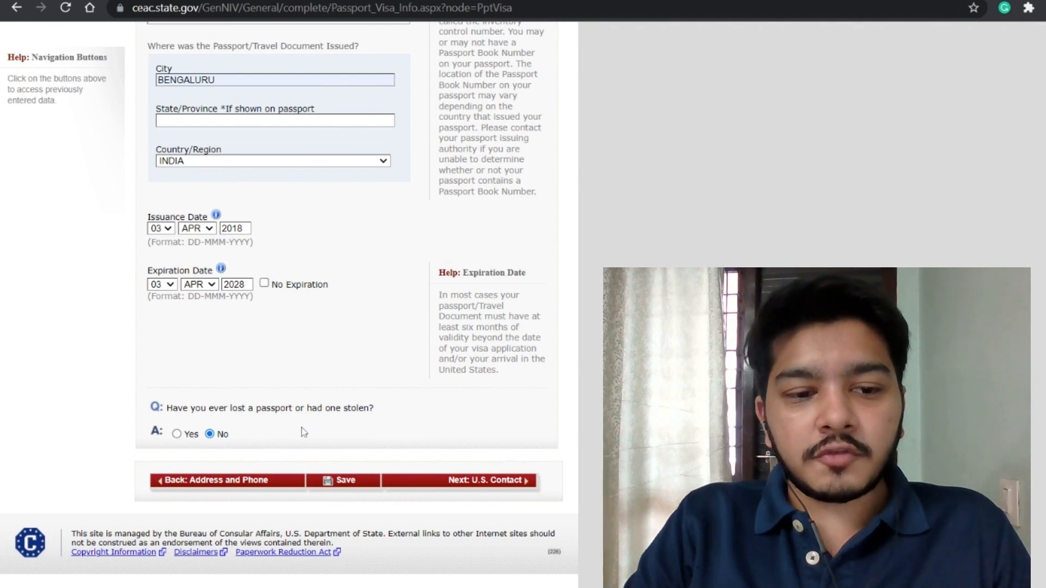
scroll(327, 436, up, 4)
scroll(362, 444, down, 4)
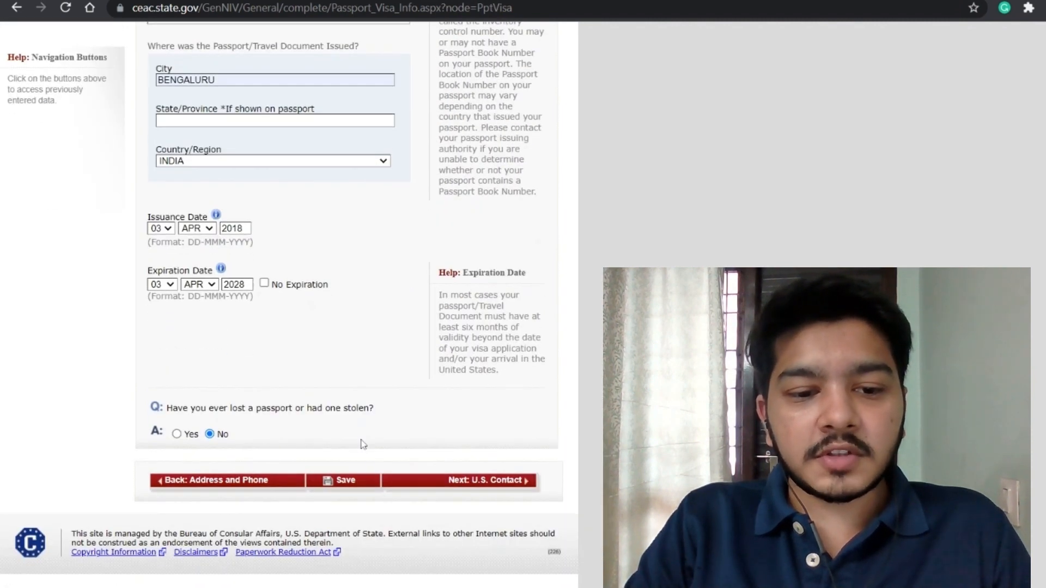
click(360, 484)
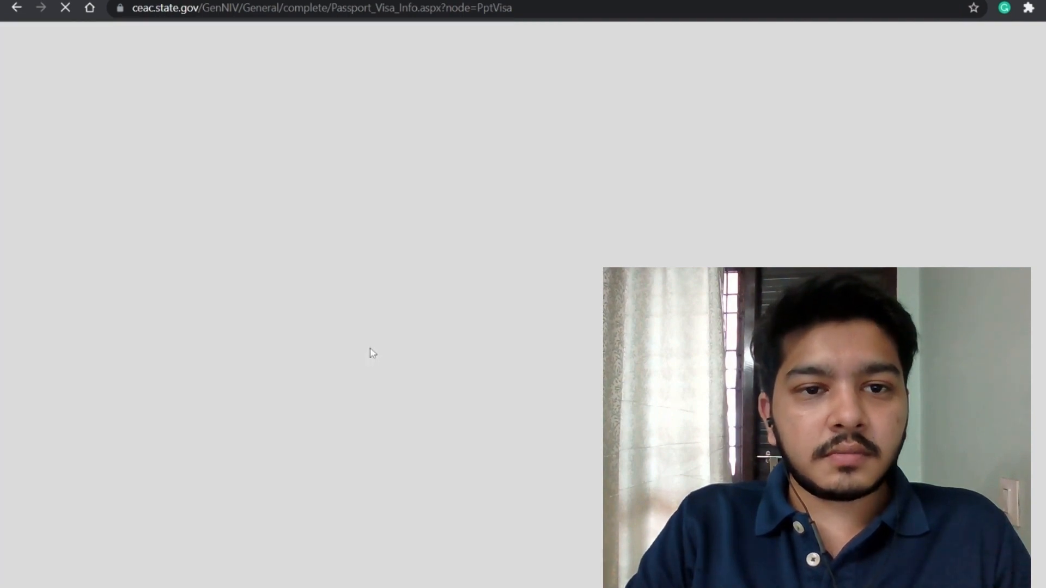
Step: Enter the contact's surname and given names, mark the organization as Do Not Know, and choose relationship SCHOOL OFFICIAL
scroll(369, 350, down, 7)
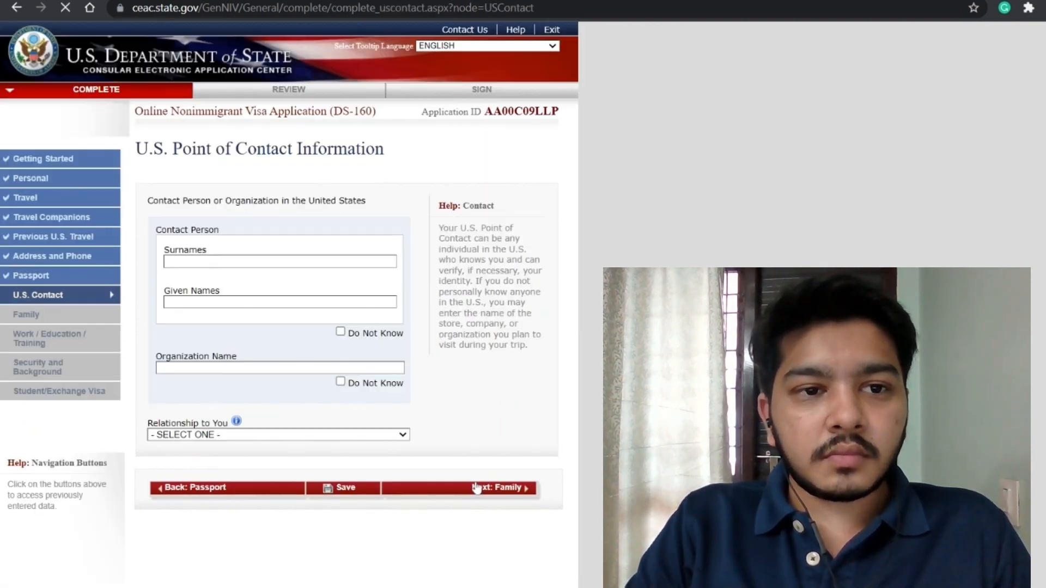
click(242, 262)
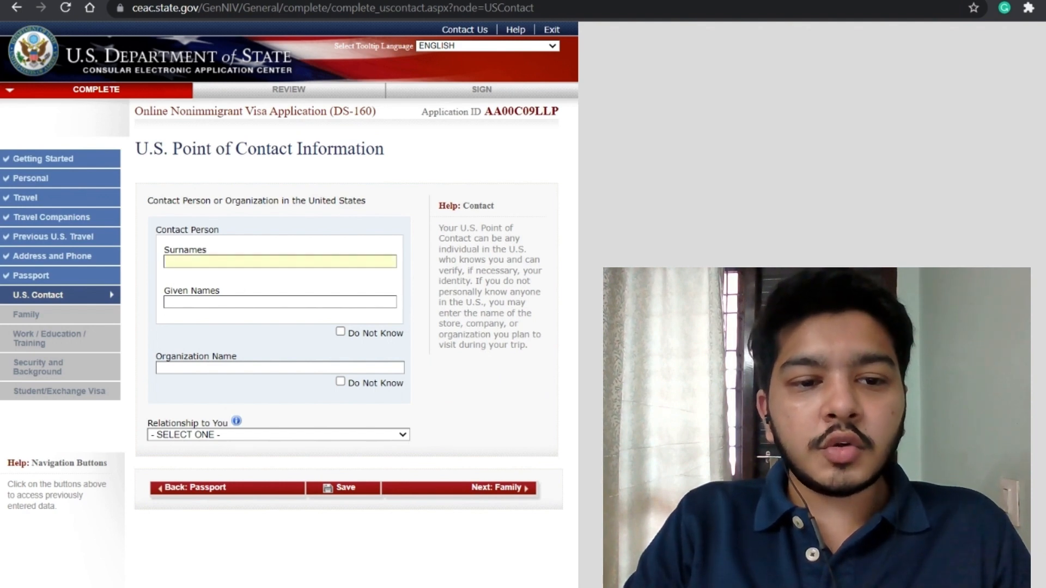
click(385, 245)
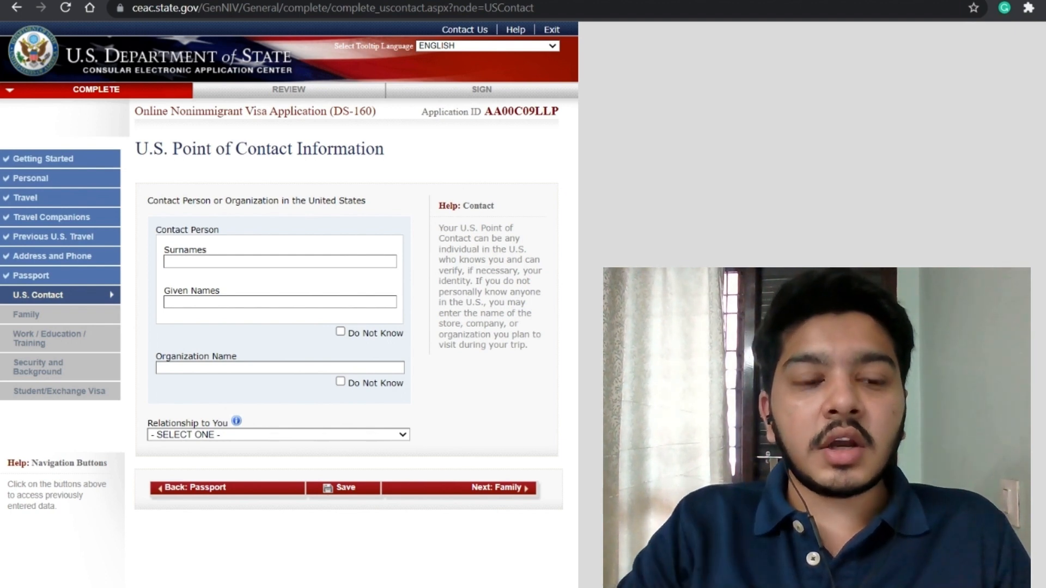
click(280, 261)
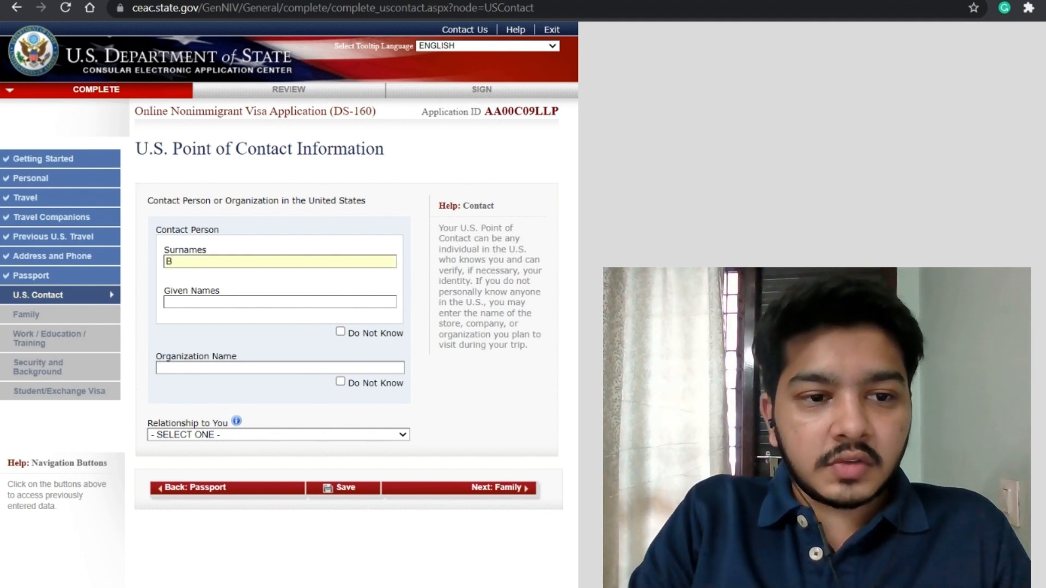
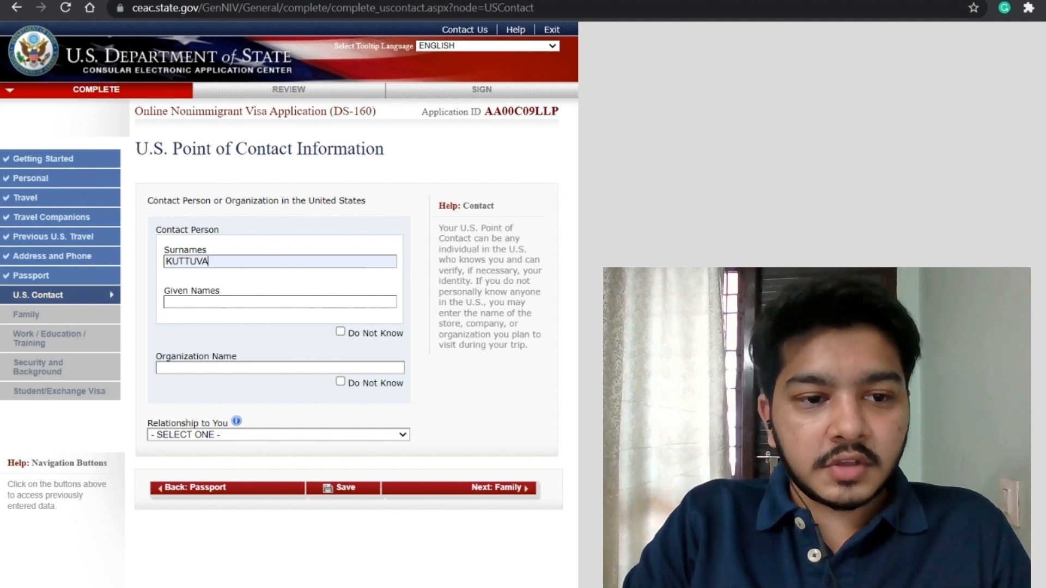
key(Tab)
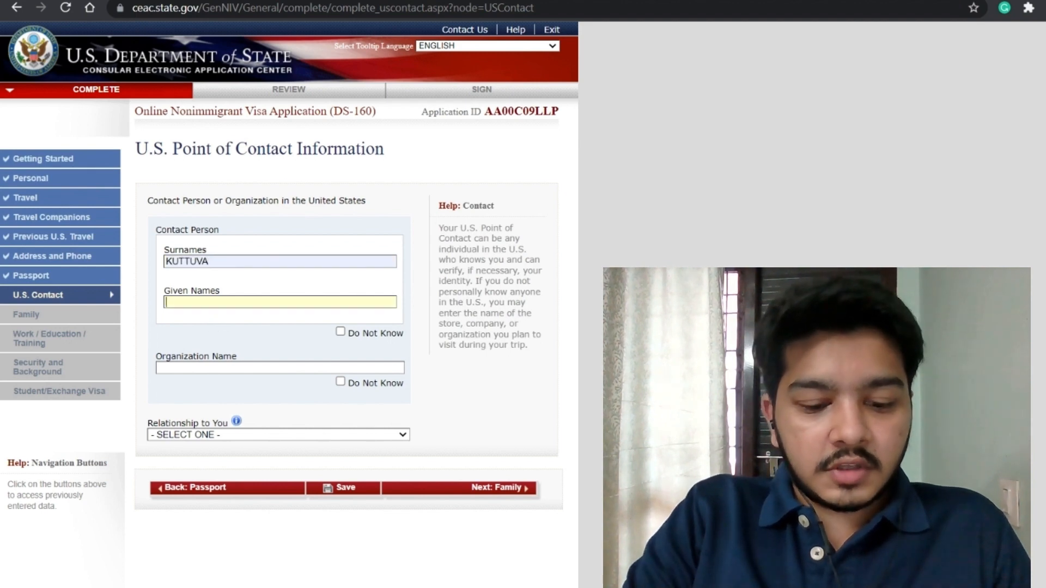
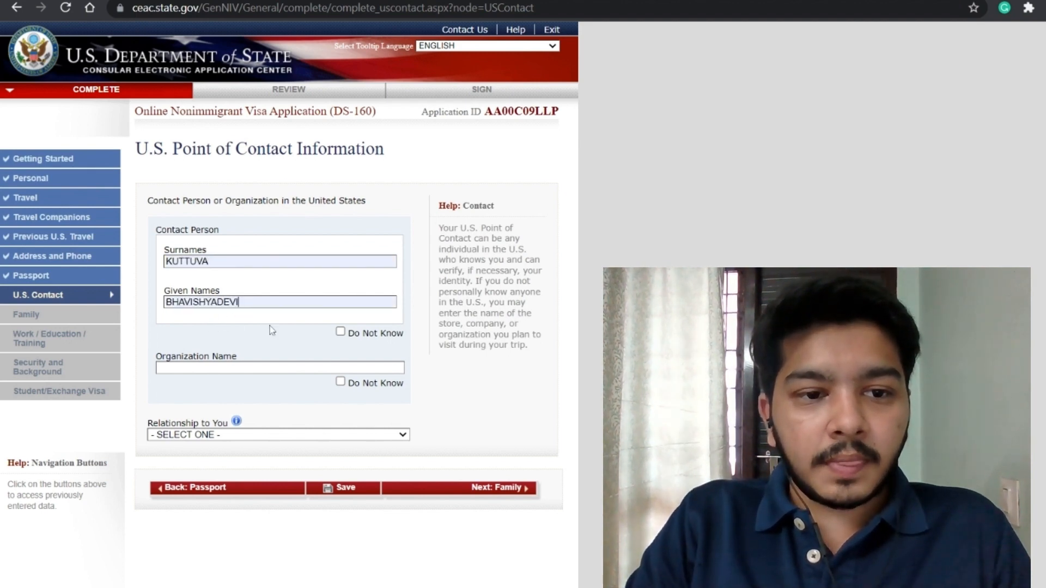
click(341, 382)
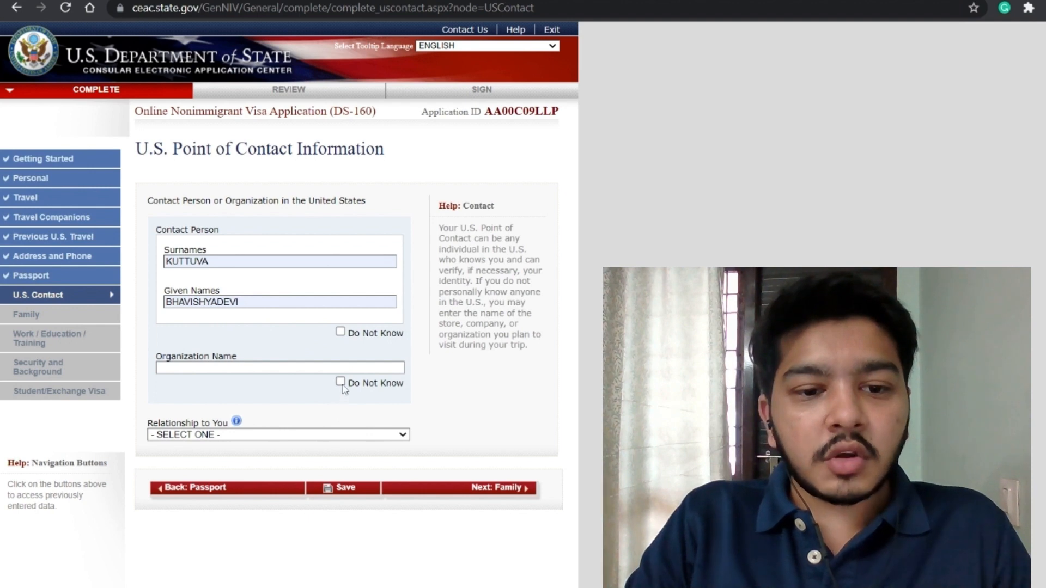
key(Tab)
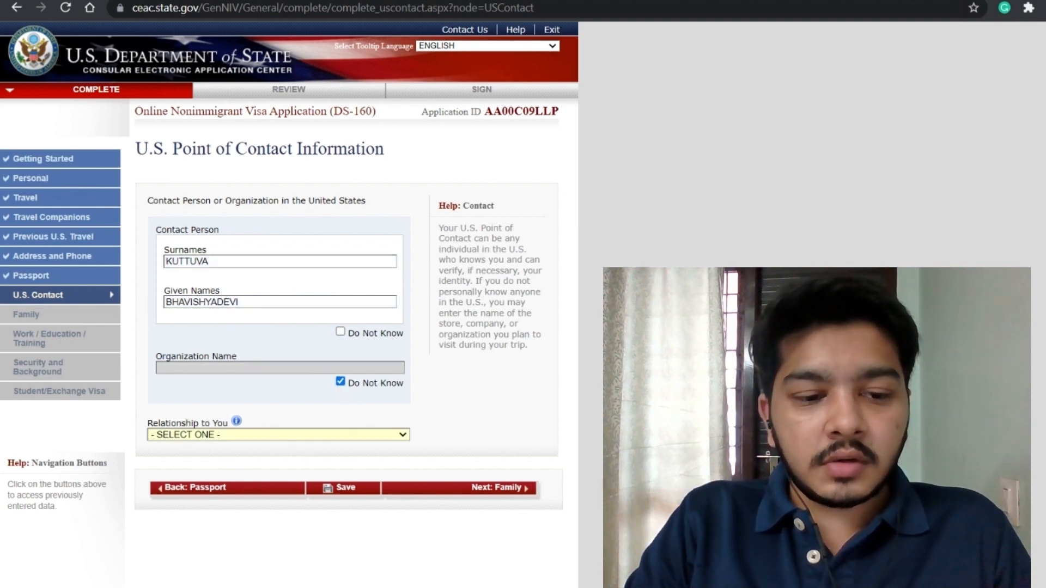
click(281, 448)
Step: Enter the school contact's two street address lines and the city
scroll(284, 452, down, 3)
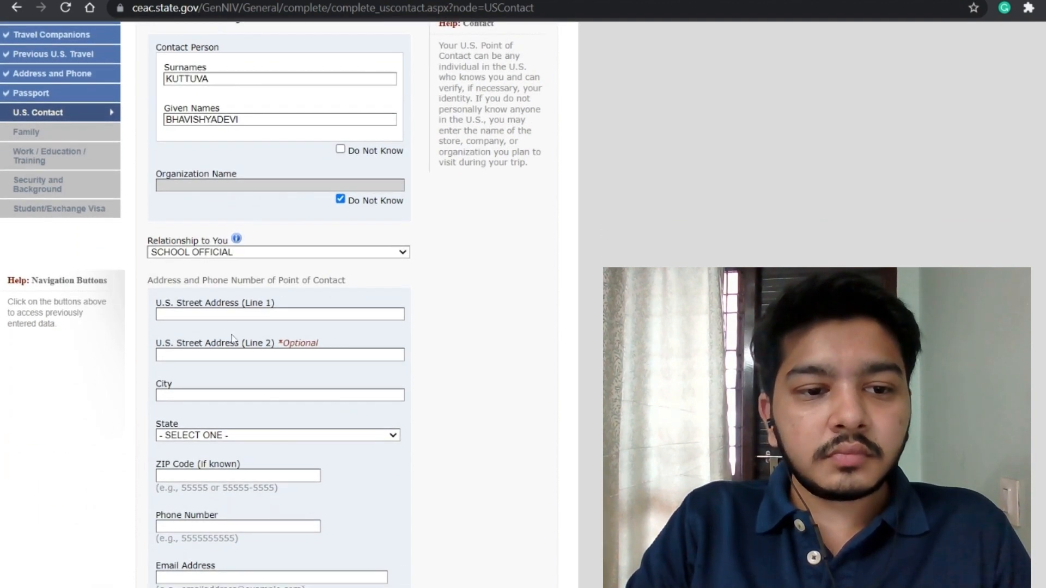
click(229, 314)
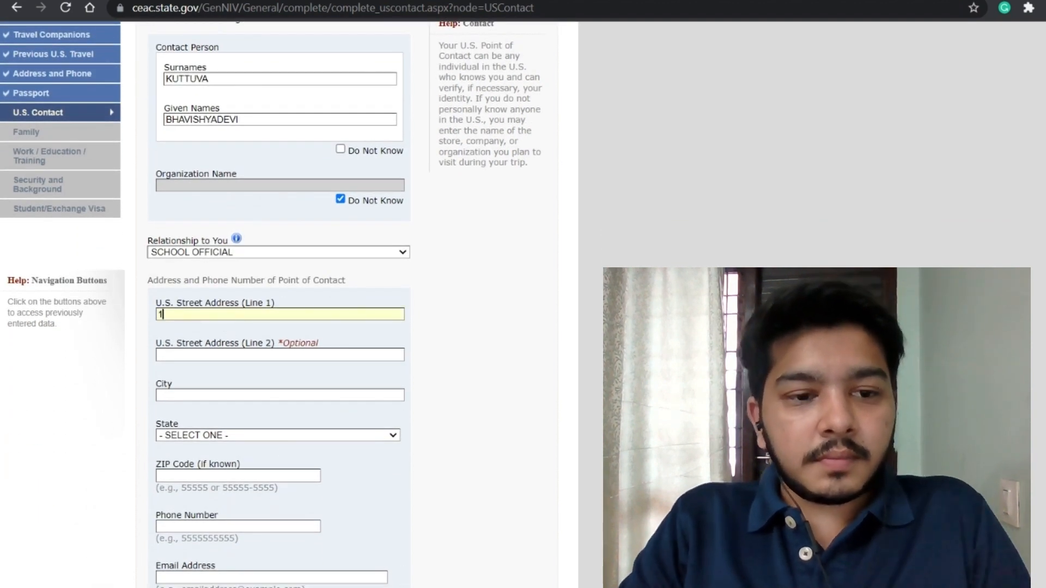
text(1226 TAMU)
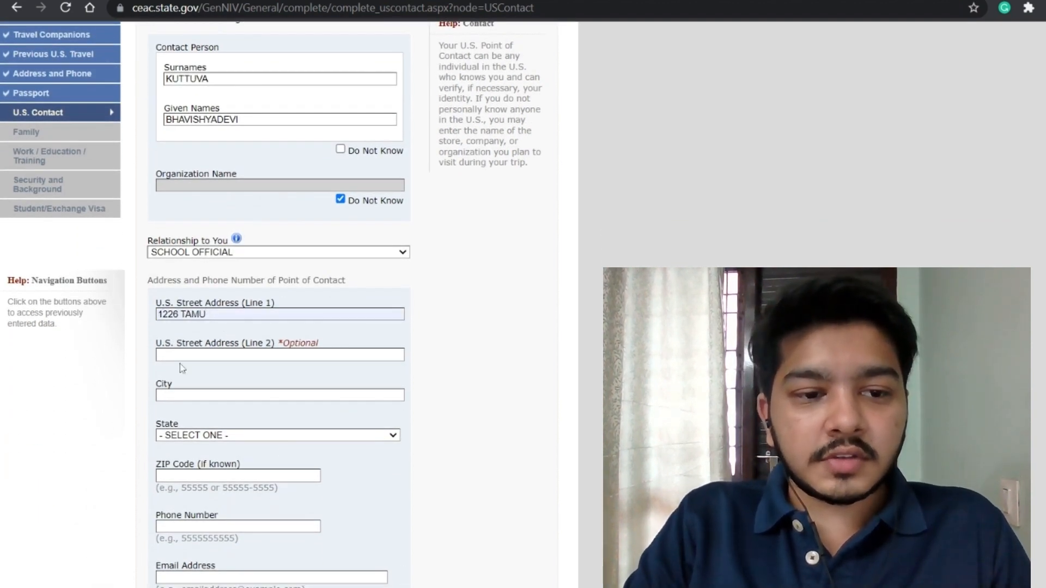
click(245, 355)
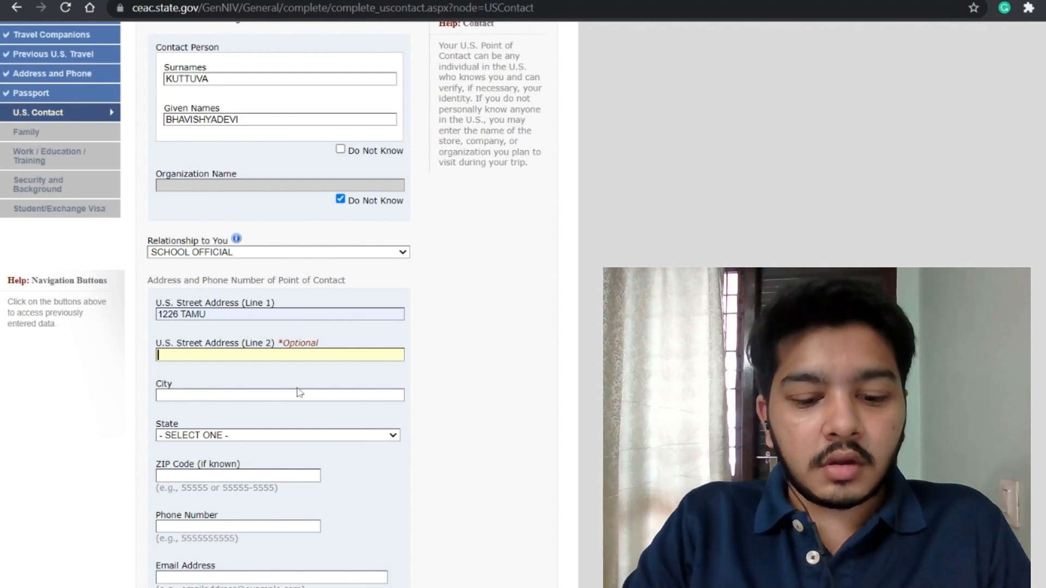
text(P)
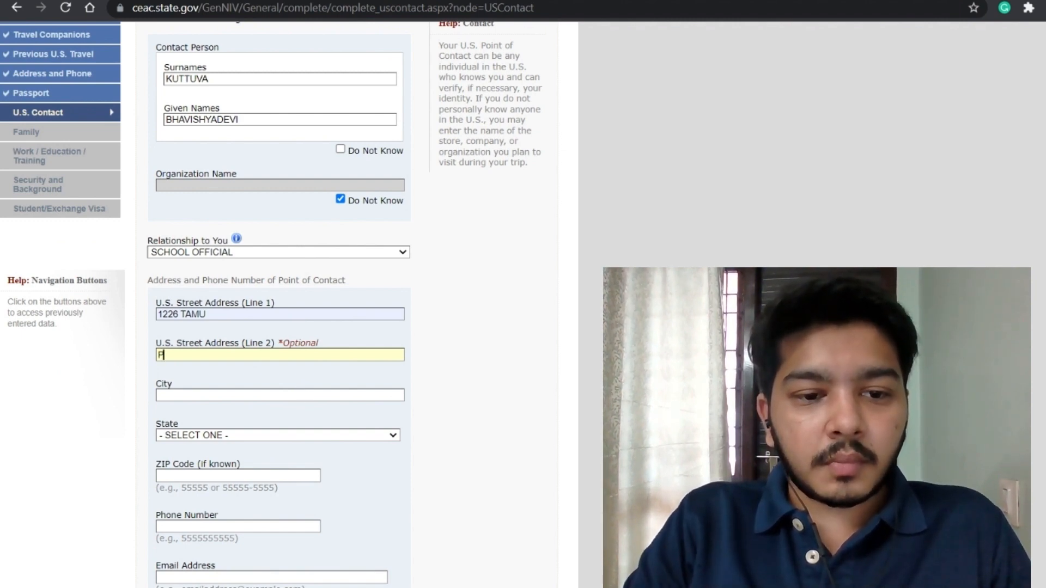
text(AVILION RM 110)
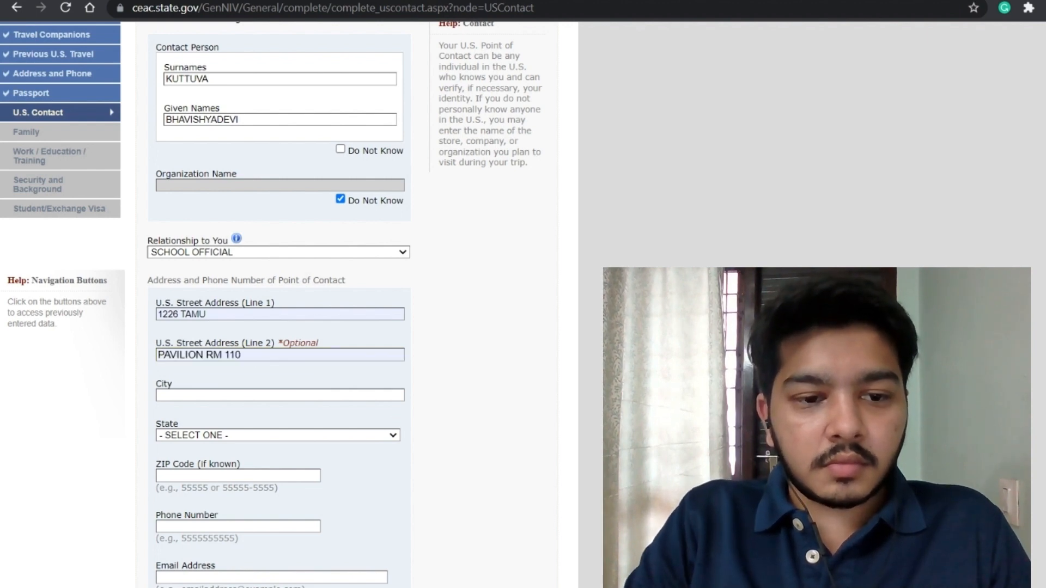
key(Return)
key(Tab)
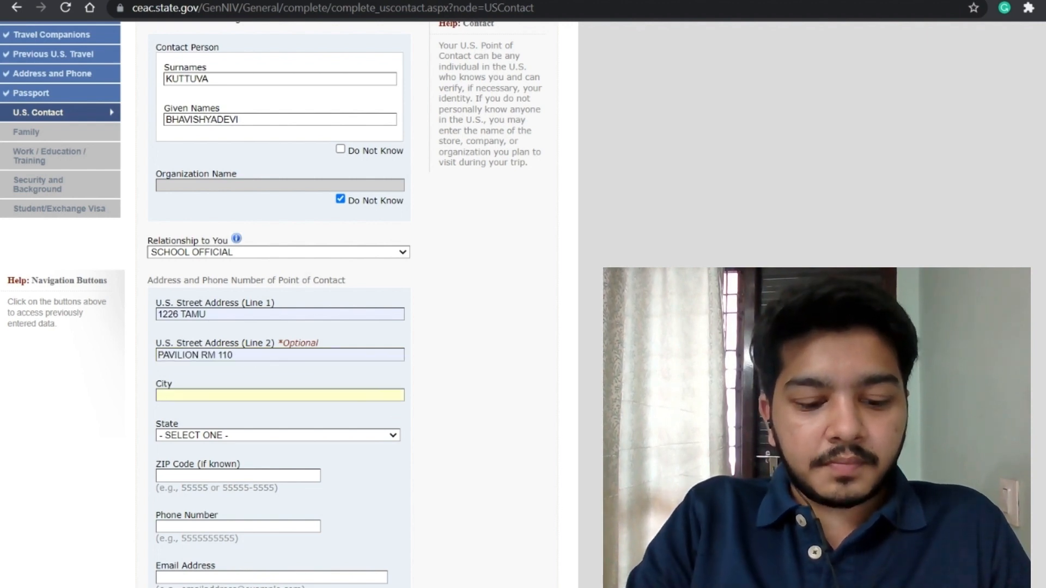
text(COLLEGE STATION)
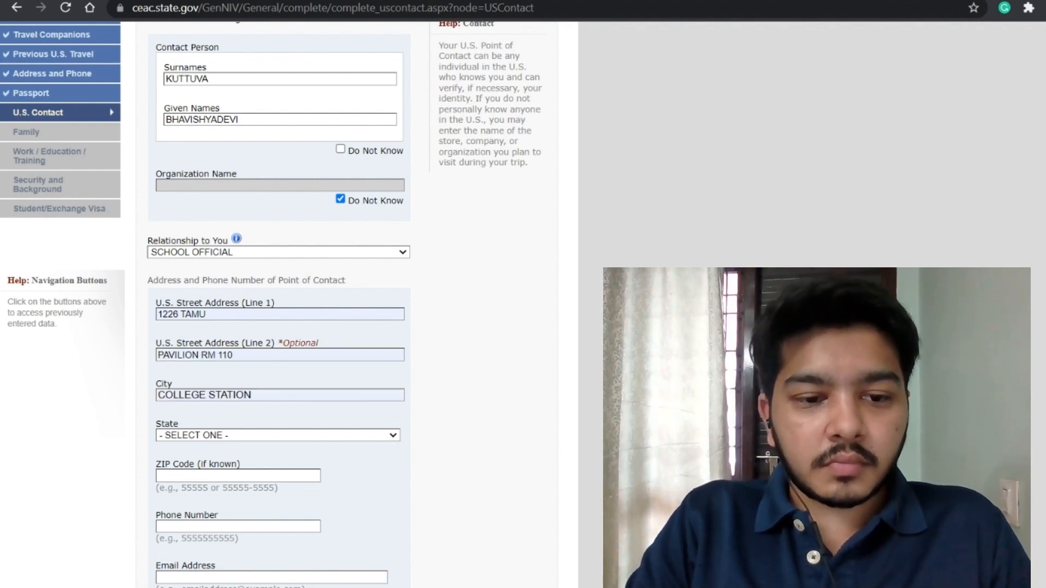
key(Return)
Step: Set the contact's state to Texas and enter the ZIP code with its four-digit extension
click(284, 439)
text(tex)
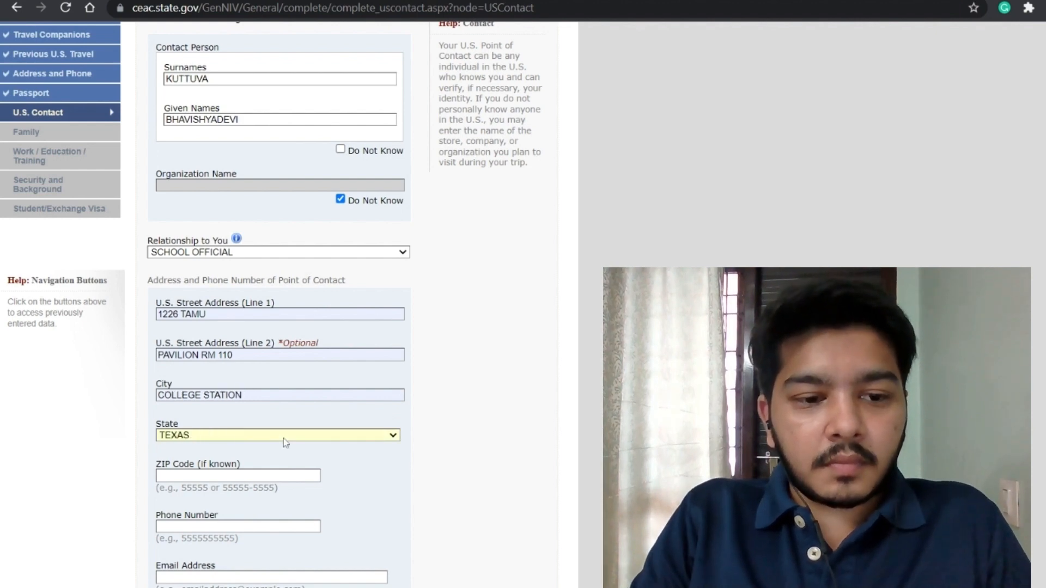
key(Tab)
text(7)
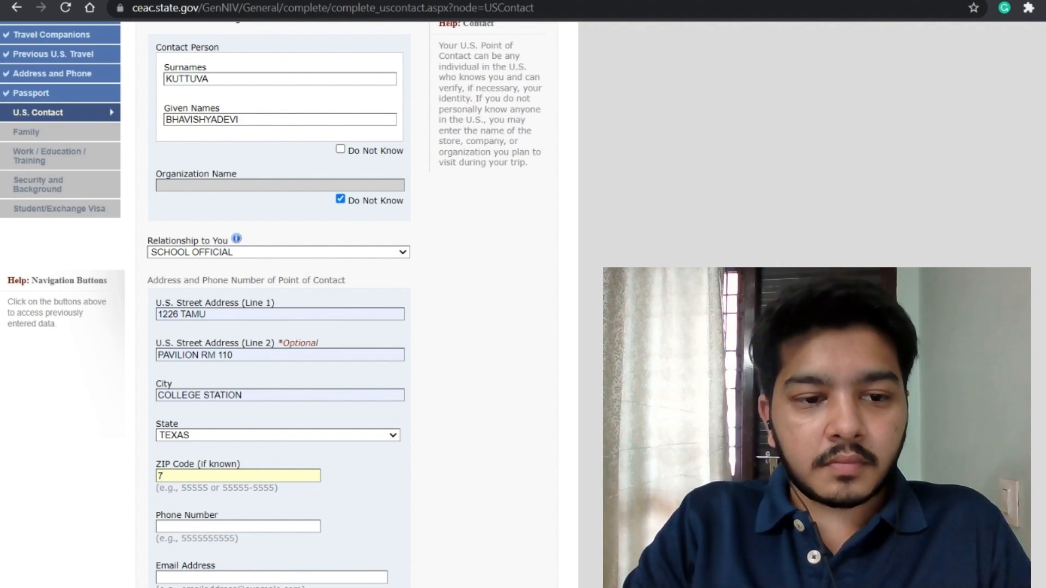
key(alt+Tab)
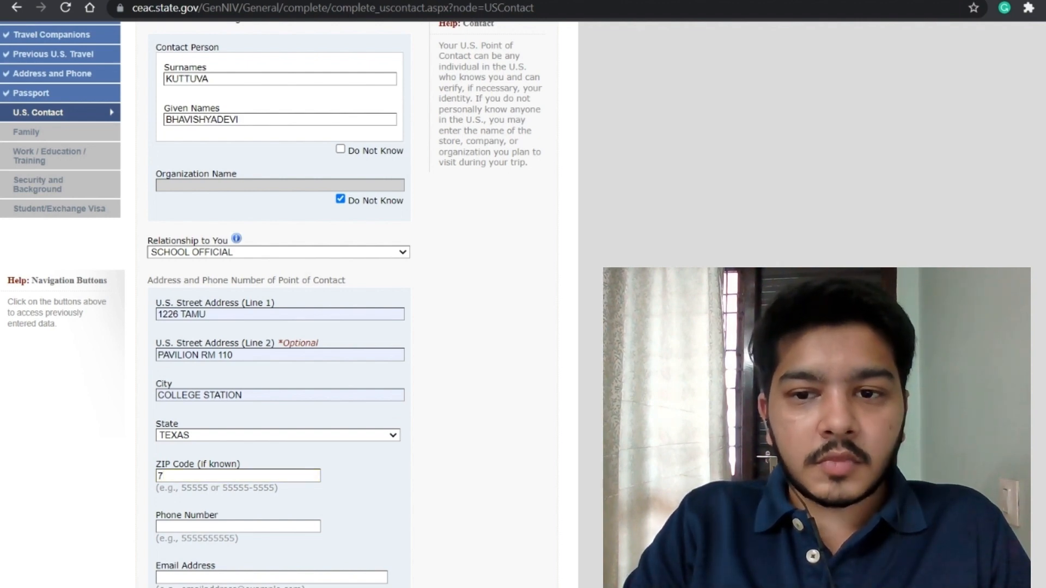
key(alt+Tab)
text(7843)
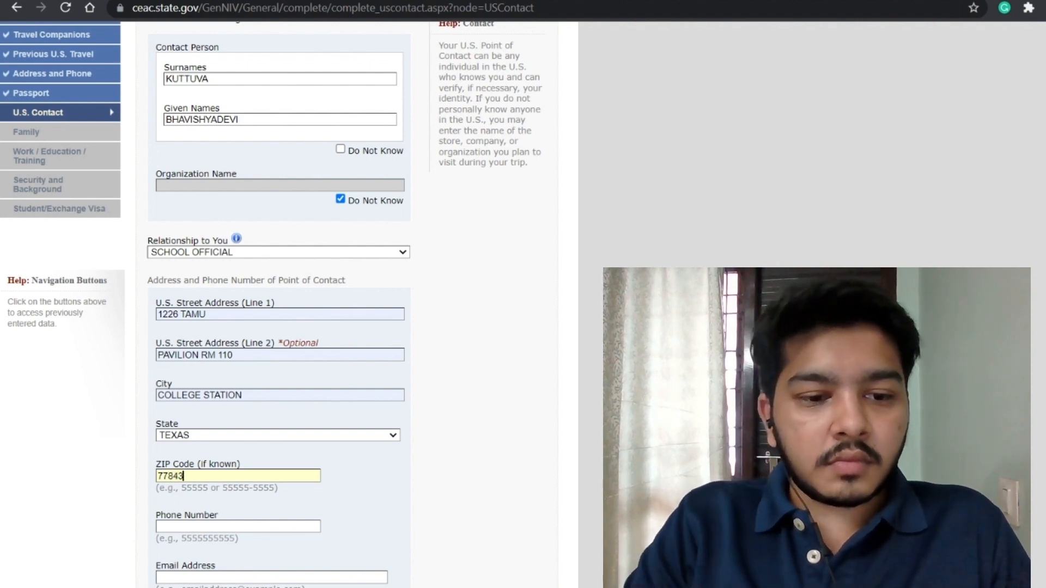
scroll(300, 477, down, 2)
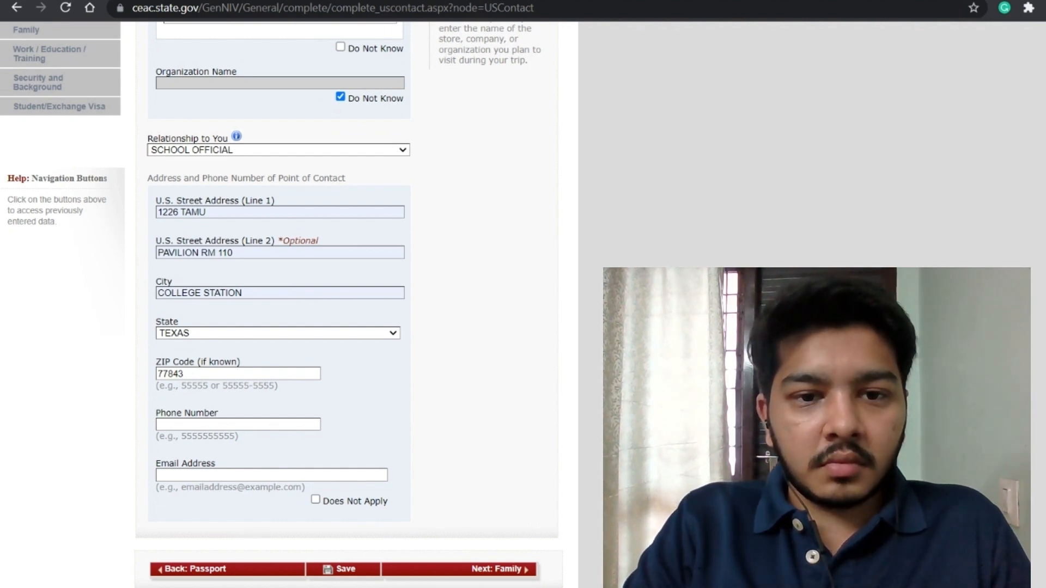
click(238, 424)
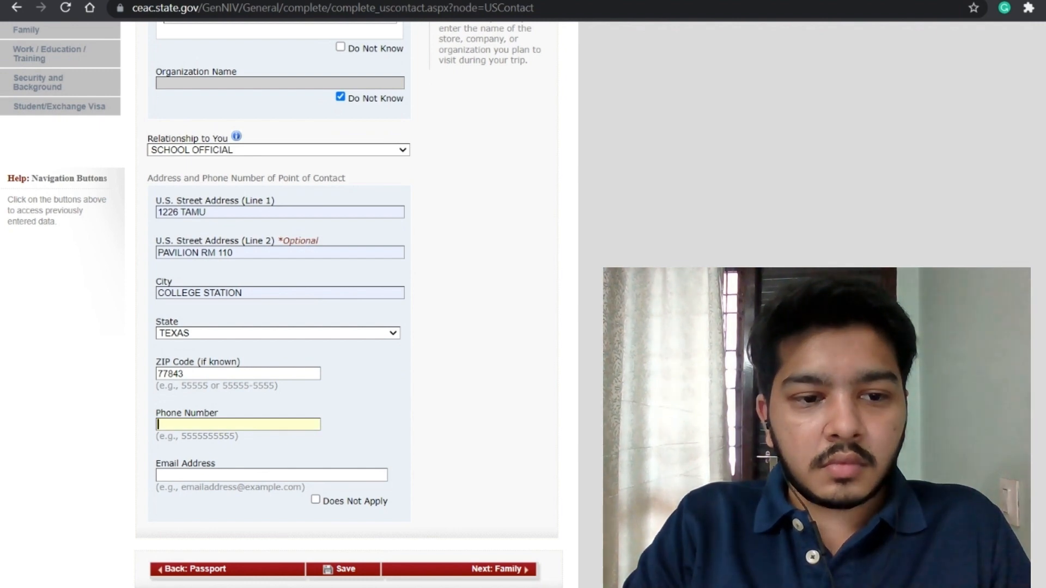
key(shift+Tab)
key(End)
text(-1226)
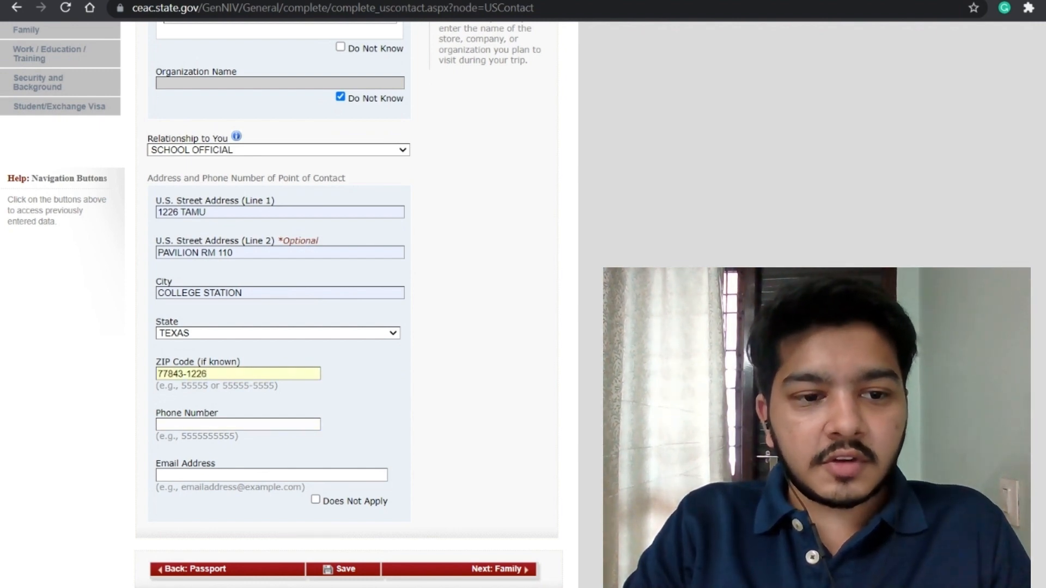
Step: Enter the contact's phone number and pick the suggested e-mail address
key(alt+Tab)
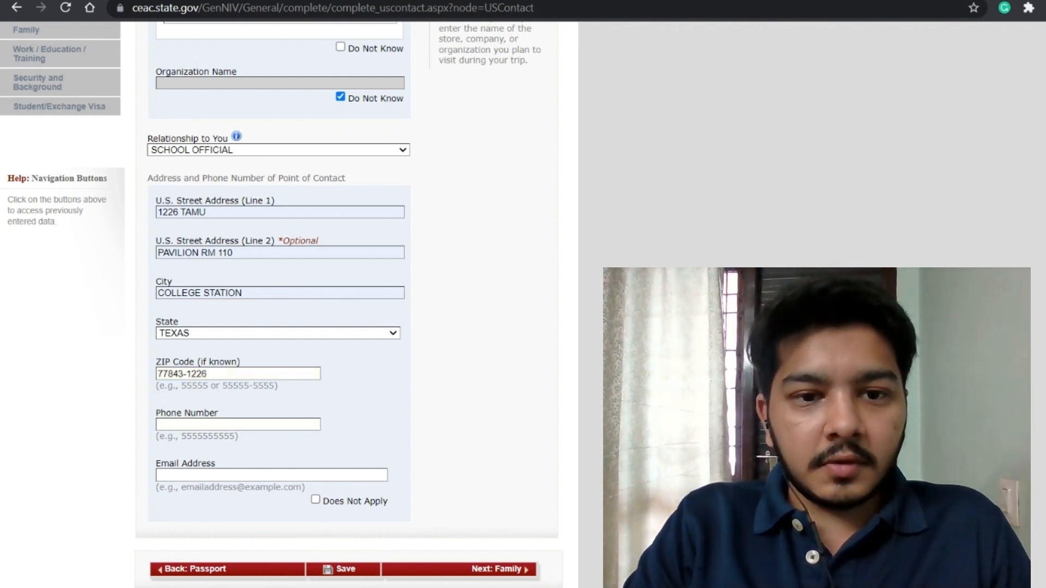
key(alt+Tab)
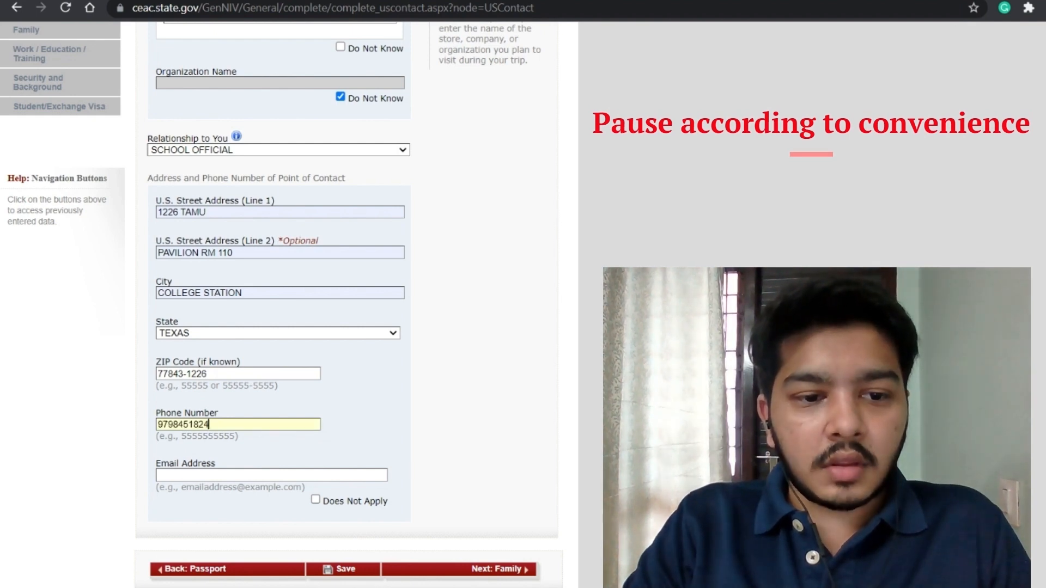
key(Tab)
text(ISS)
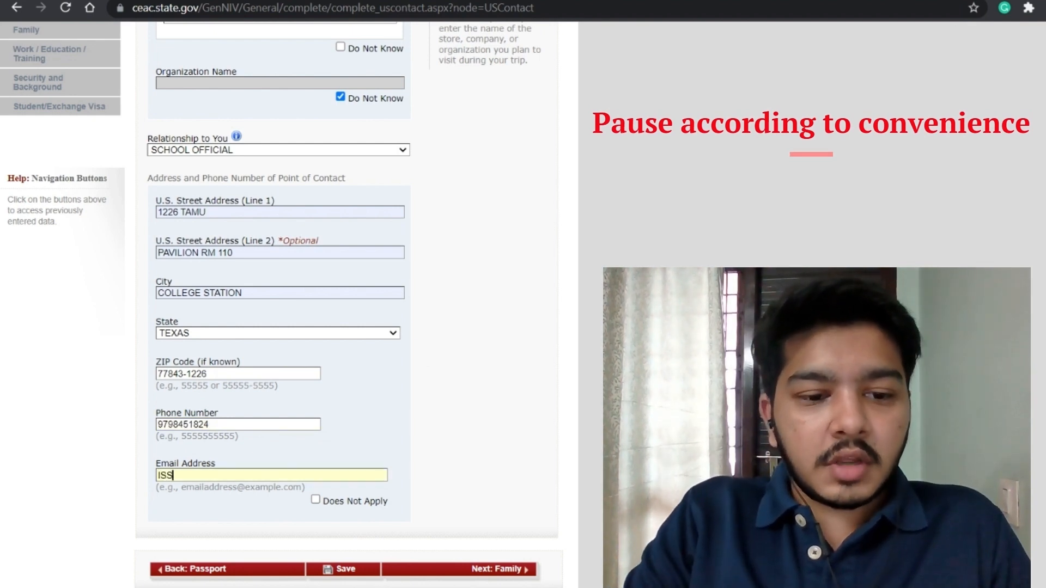
text(S)
click(262, 483)
scroll(327, 485, down, 2)
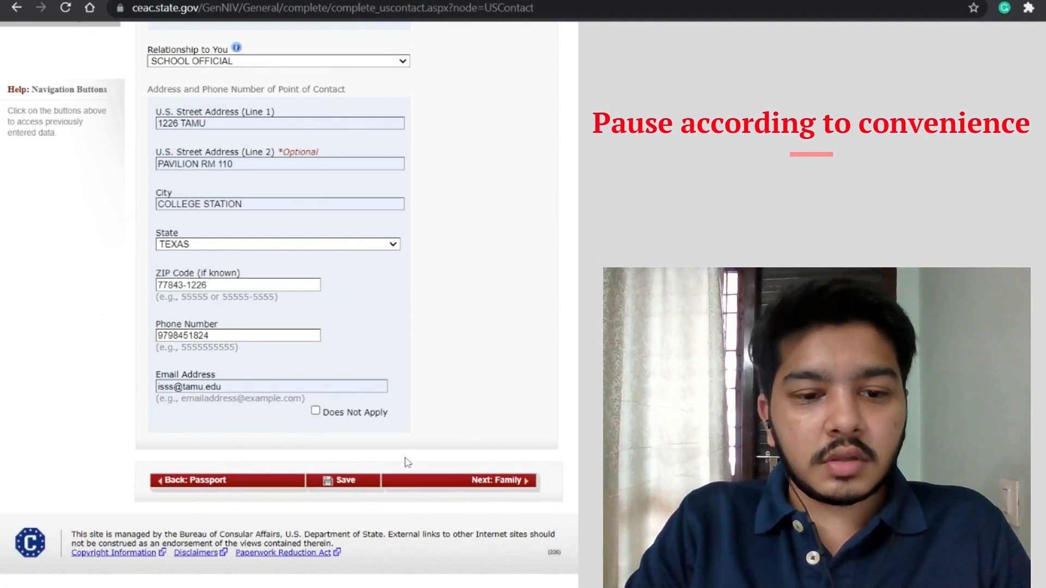
Step: Save the U.S. Point of Contact page, continue the application, and advance to Family
click(355, 485)
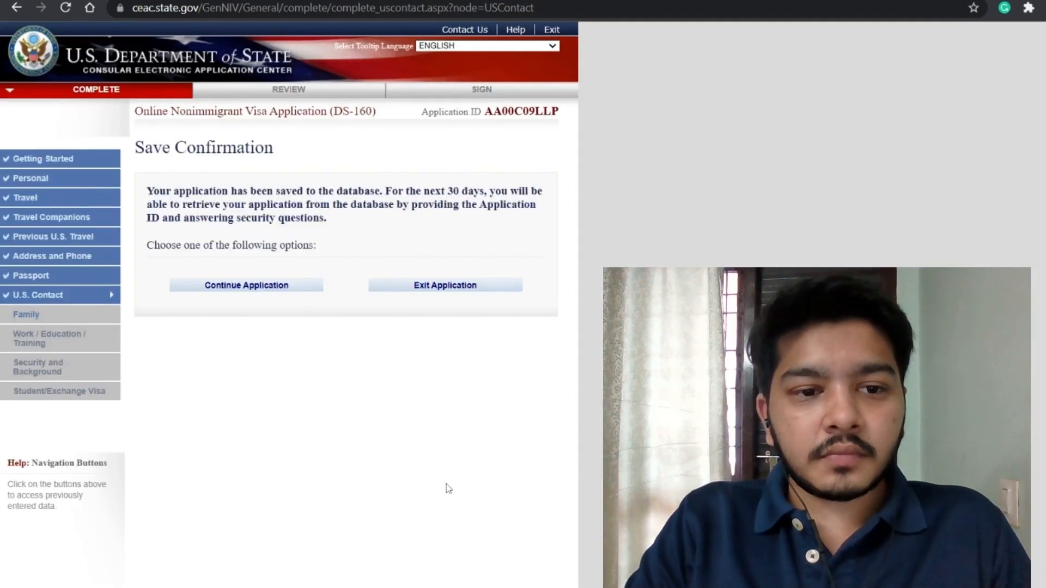
click(257, 289)
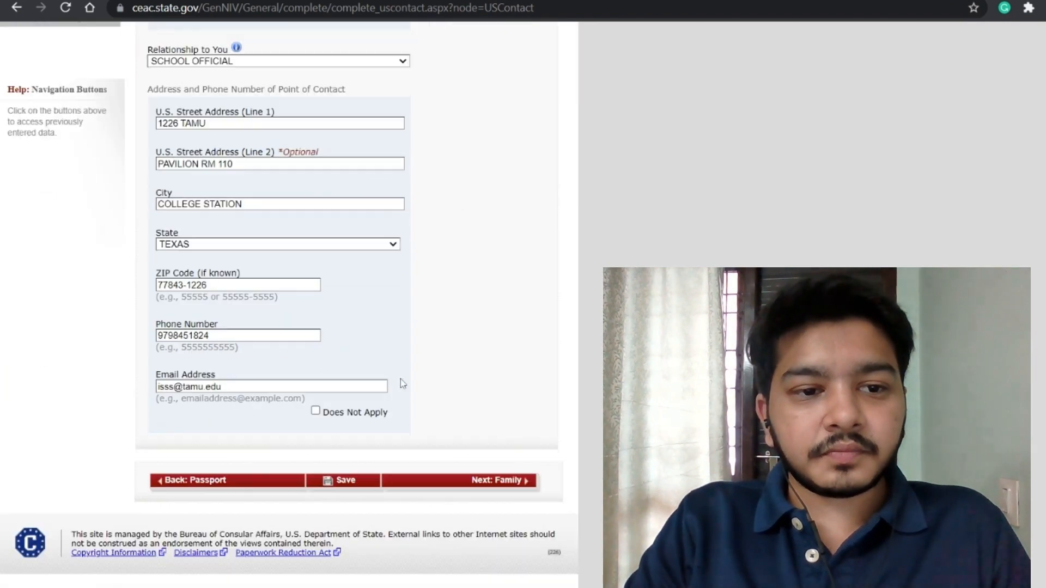
click(476, 482)
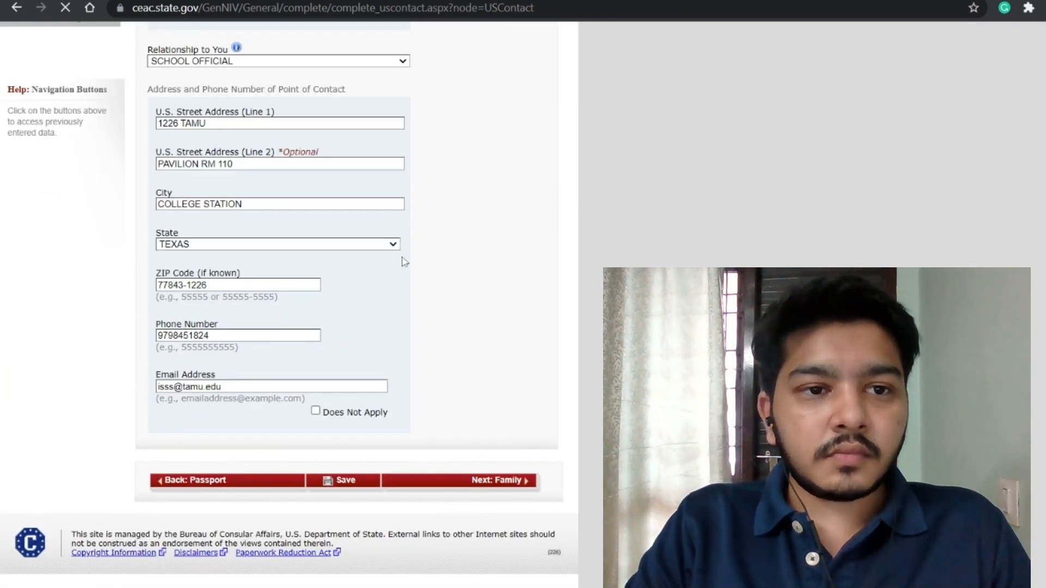
scroll(262, 293, down, 3)
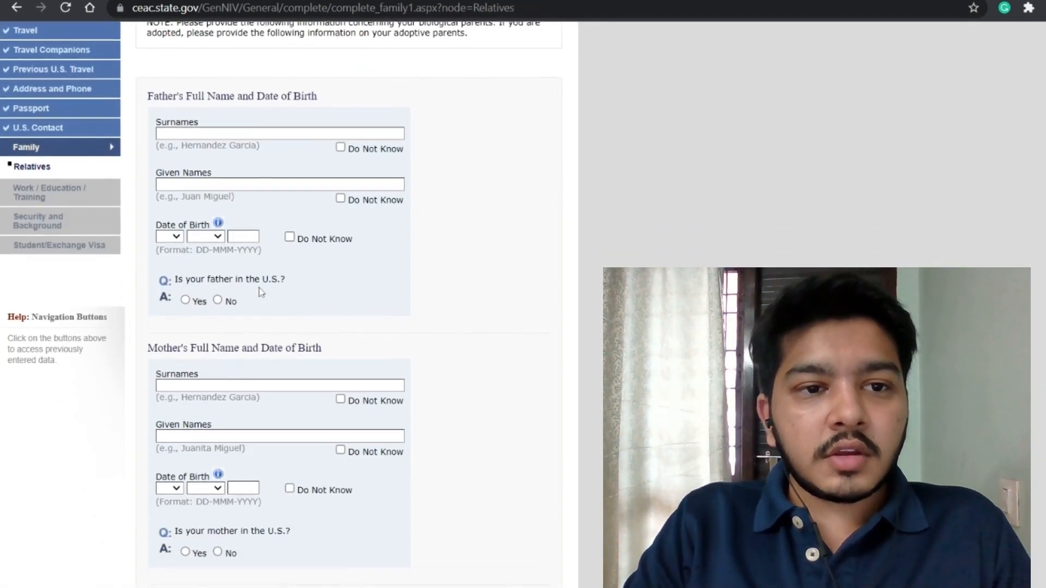
Step: Enter the father's surnames, given names and birth date, answering No to him being in the U.S
click(243, 133)
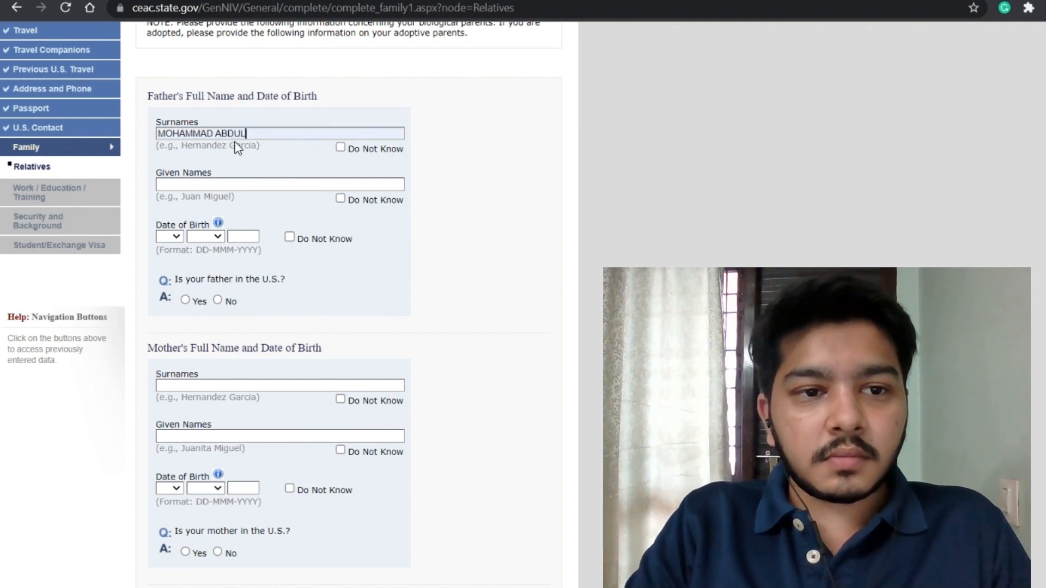
key(Tab)
click(176, 238)
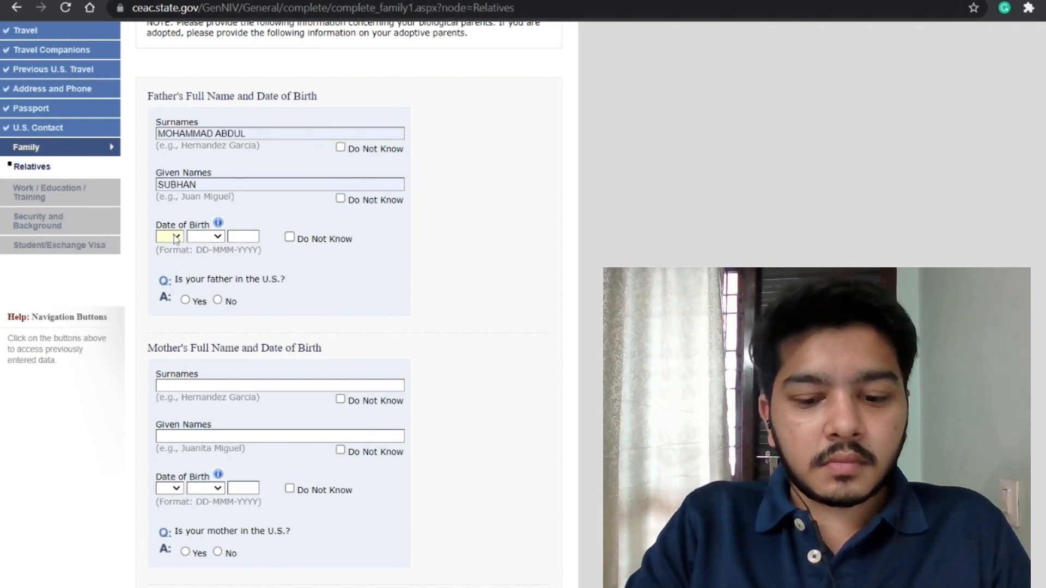
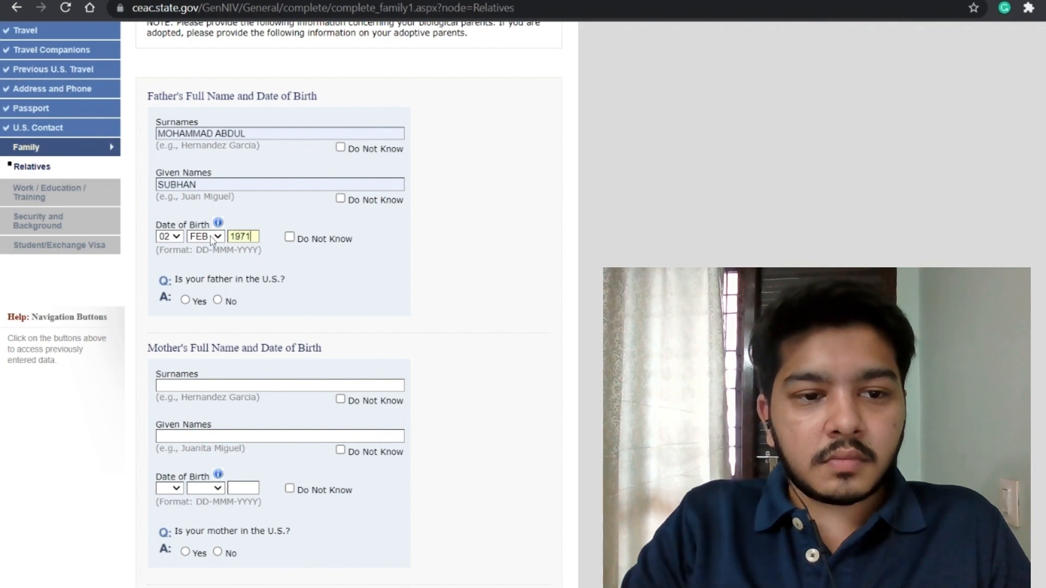
click(217, 300)
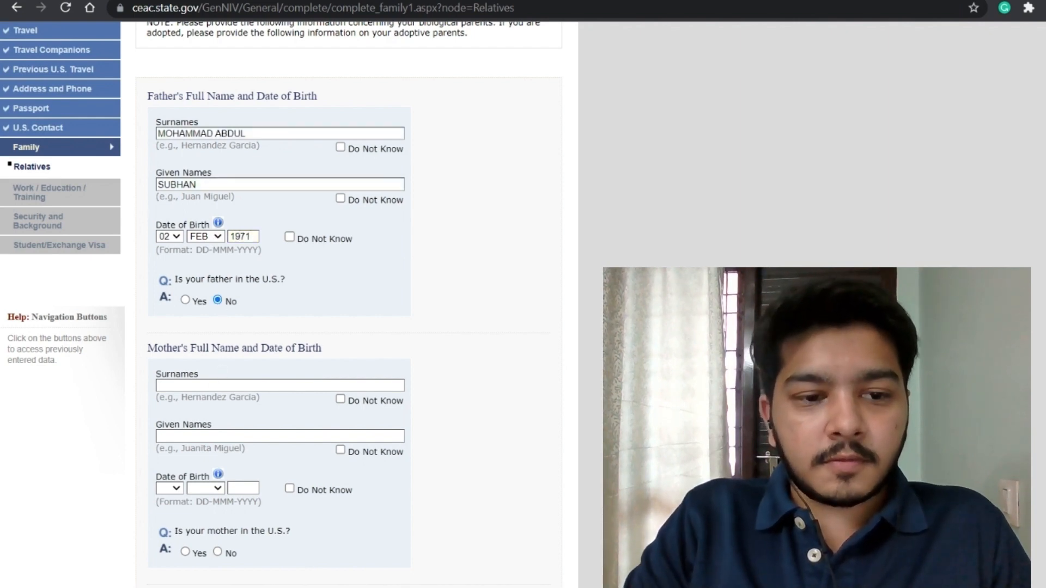
Step: Enter the mother's surnames, given names and birth date, answering No to her being in the U.S
click(218, 385)
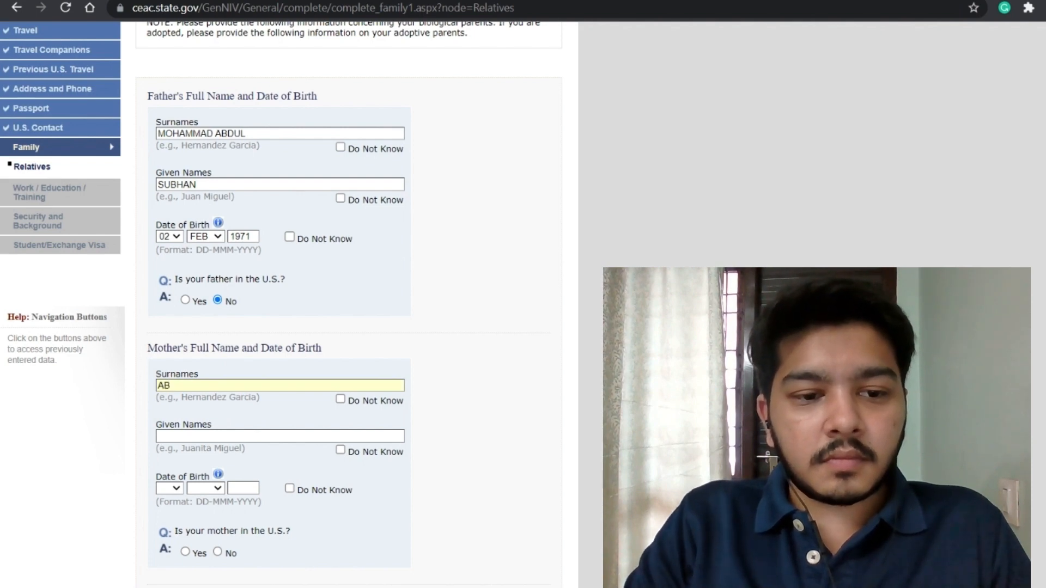
key(Tab)
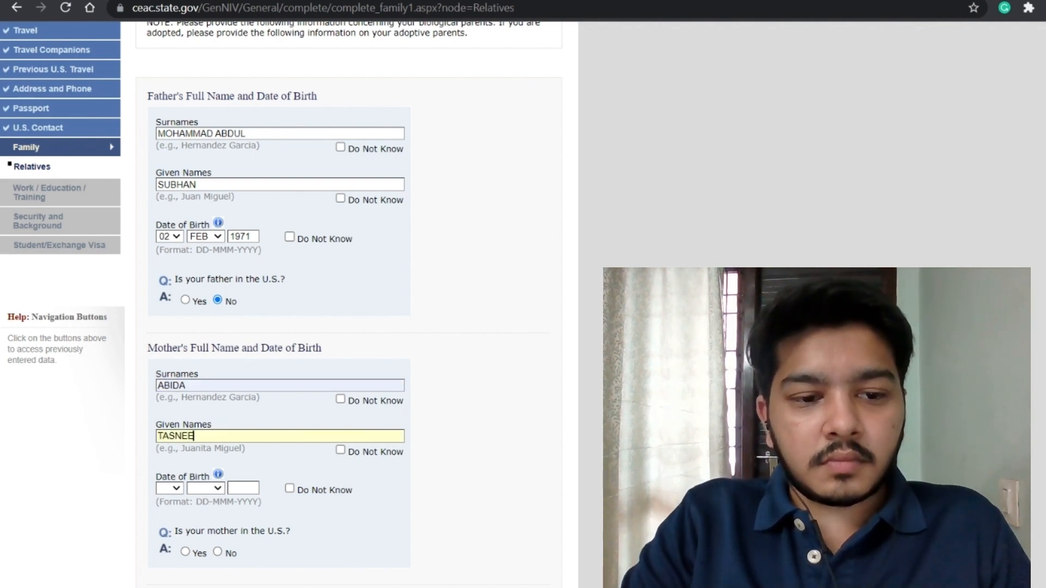
key(Tab)
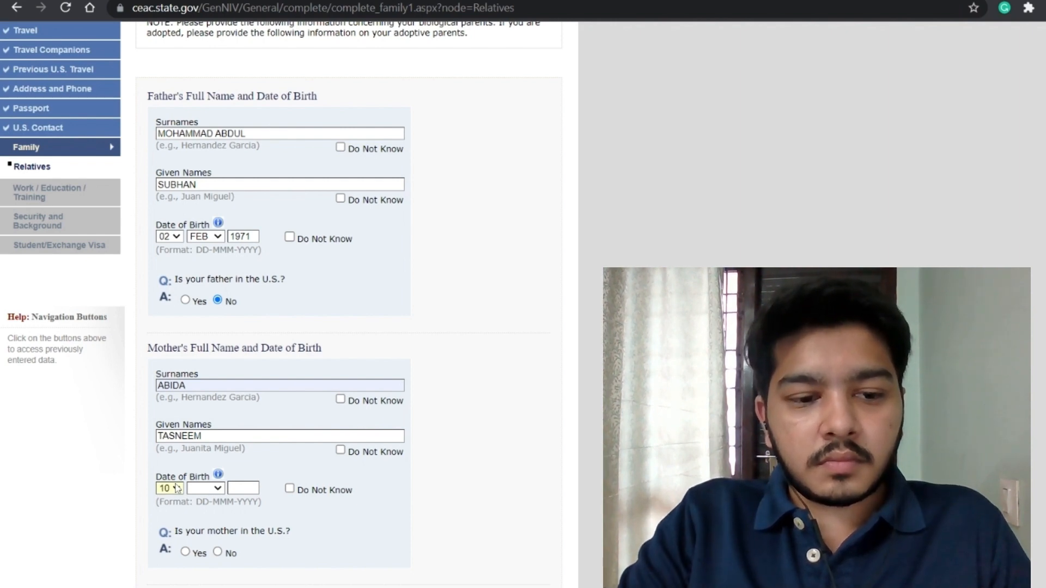
key(n)
key(Tab)
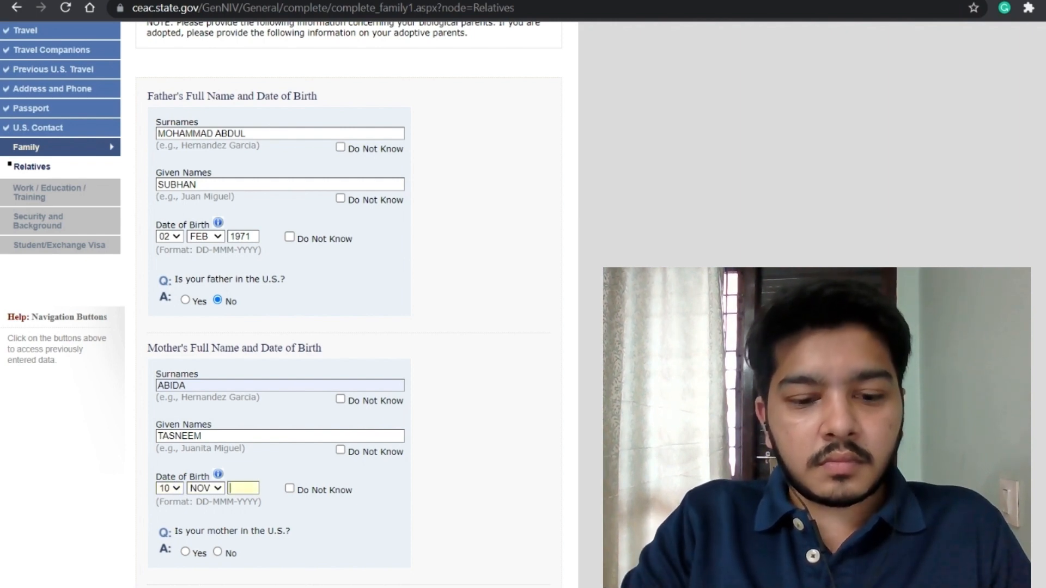
text(1975)
scroll(220, 363, down, 3)
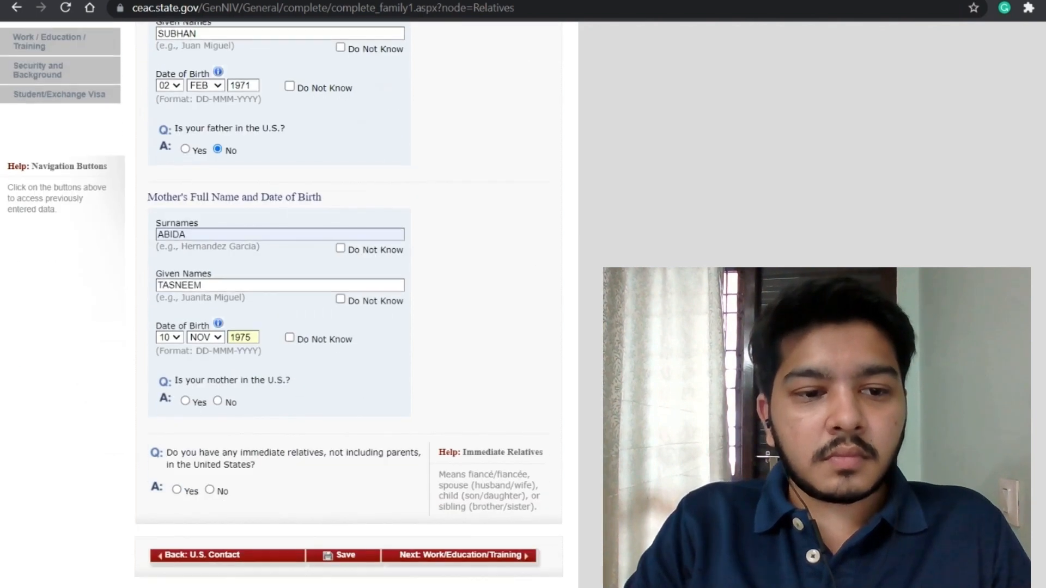
click(217, 357)
Step: Answer No to immediate relatives in the U.S. and proceed to Work/Education/Training
scroll(330, 406, down, 1)
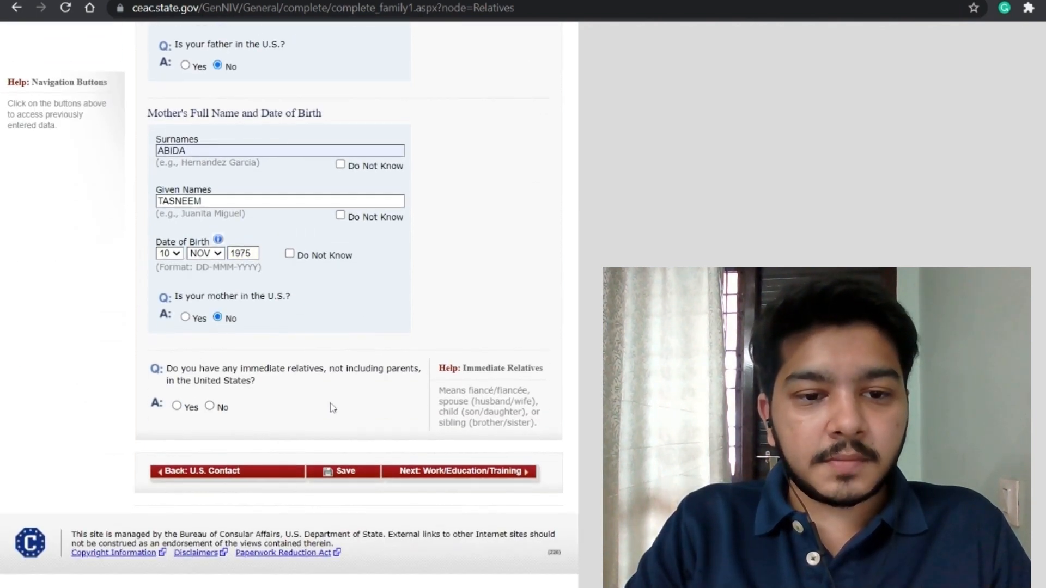
scroll(222, 407, up, 1)
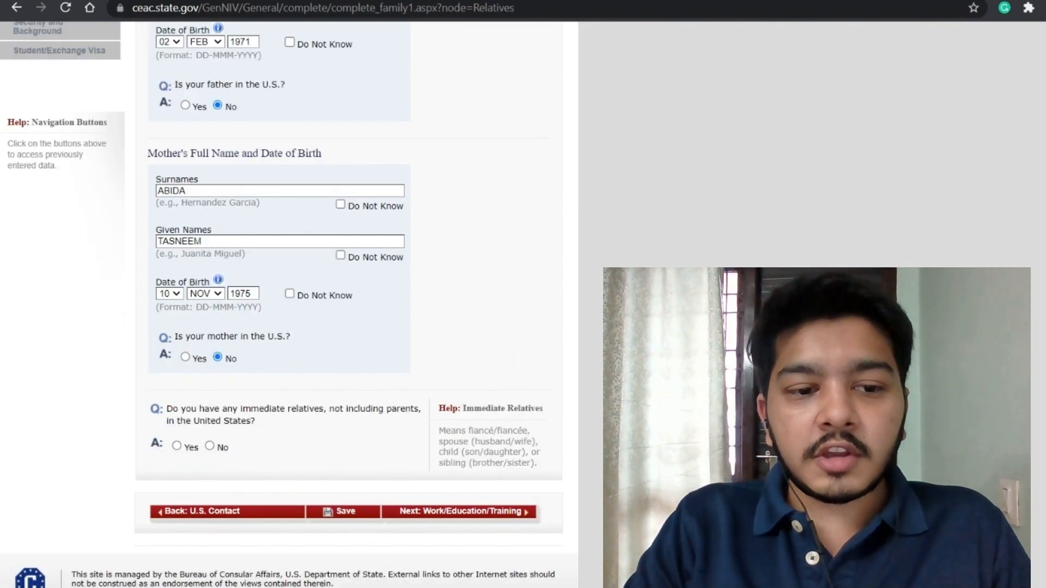
click(210, 447)
scroll(360, 516, up, 3)
scroll(417, 470, down, 3)
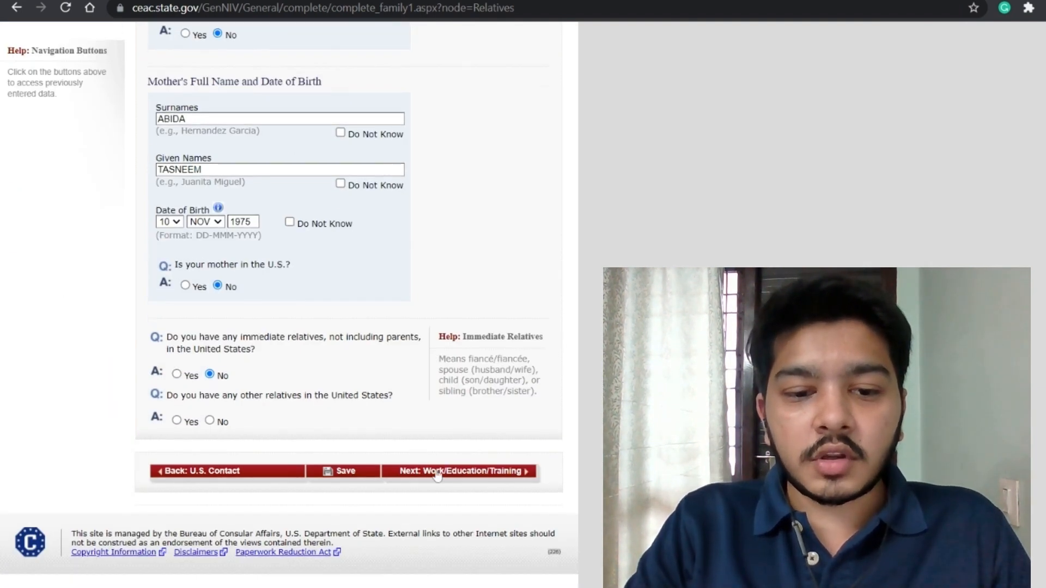
click(434, 476)
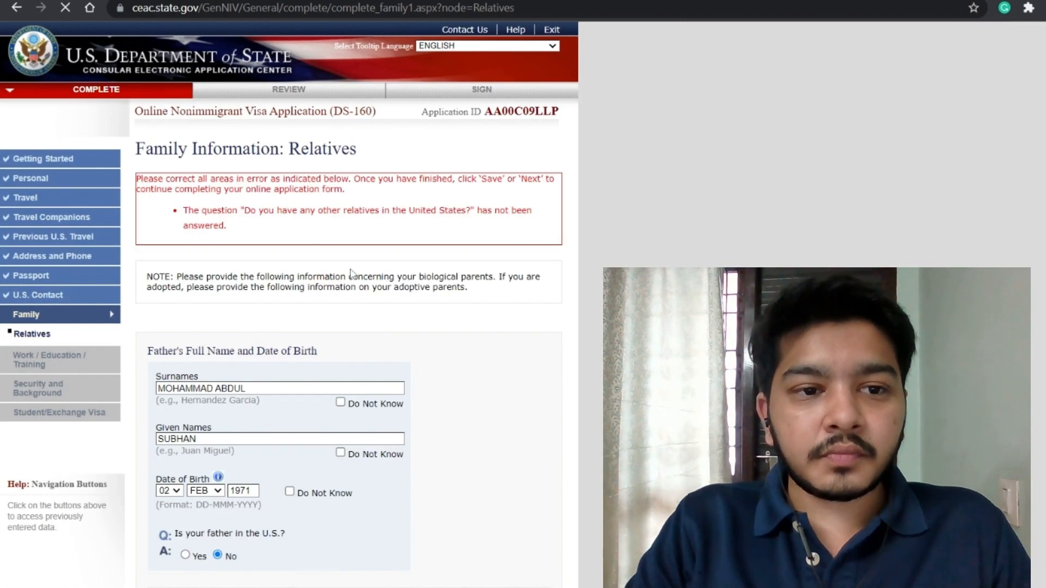
Step: Answer No for other U.S. relatives, save the Family page, and continue to Work/Education/Training
scroll(353, 274, down, 10)
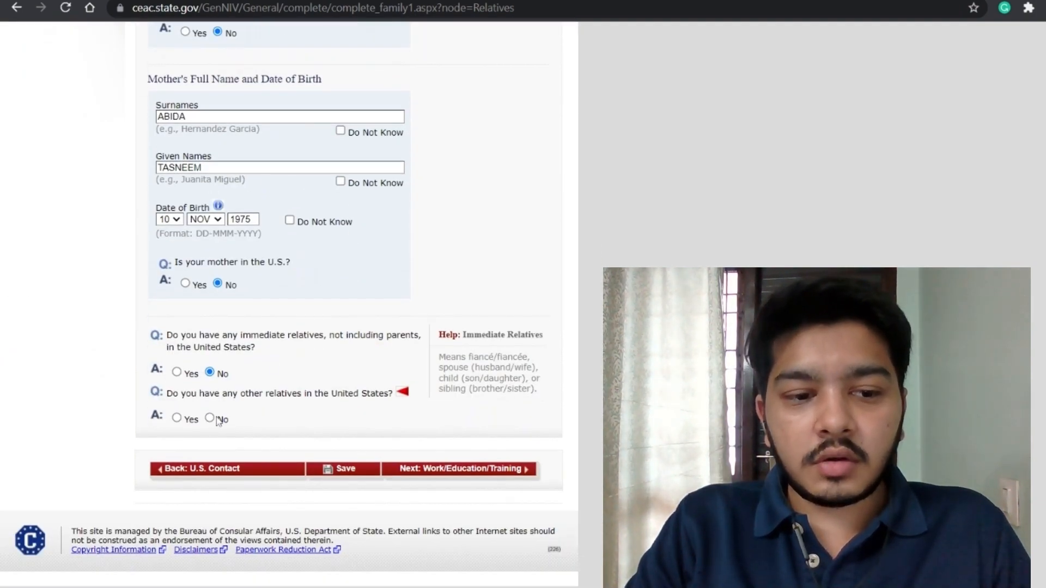
click(210, 418)
click(344, 474)
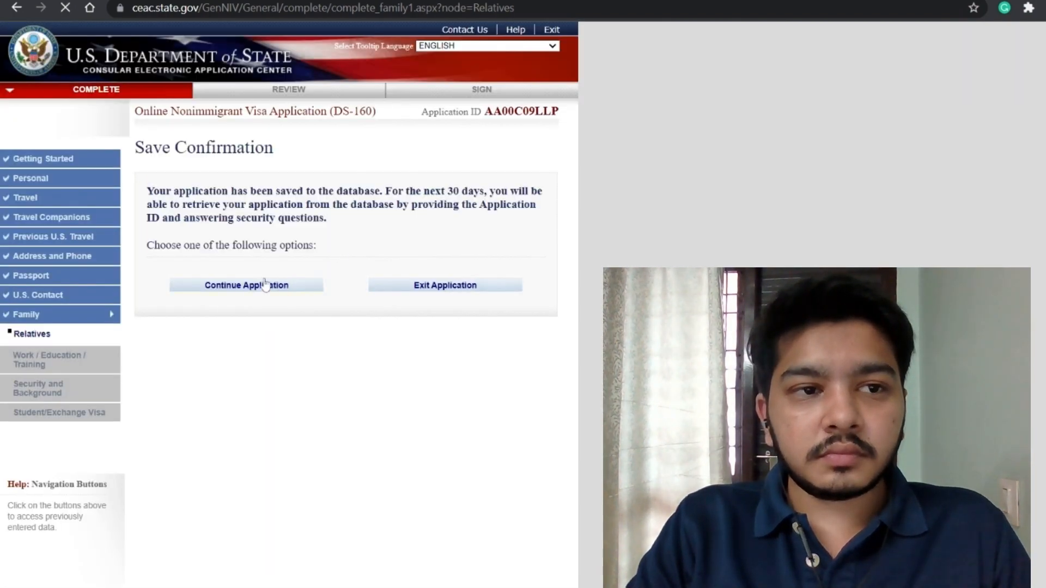
click(223, 284)
scroll(378, 229, down, 8)
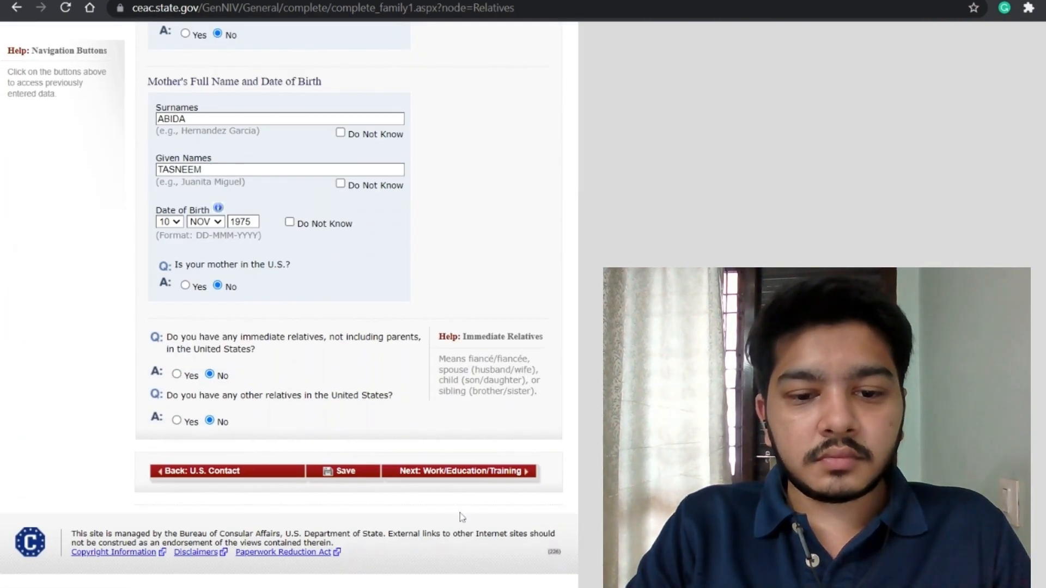
click(445, 475)
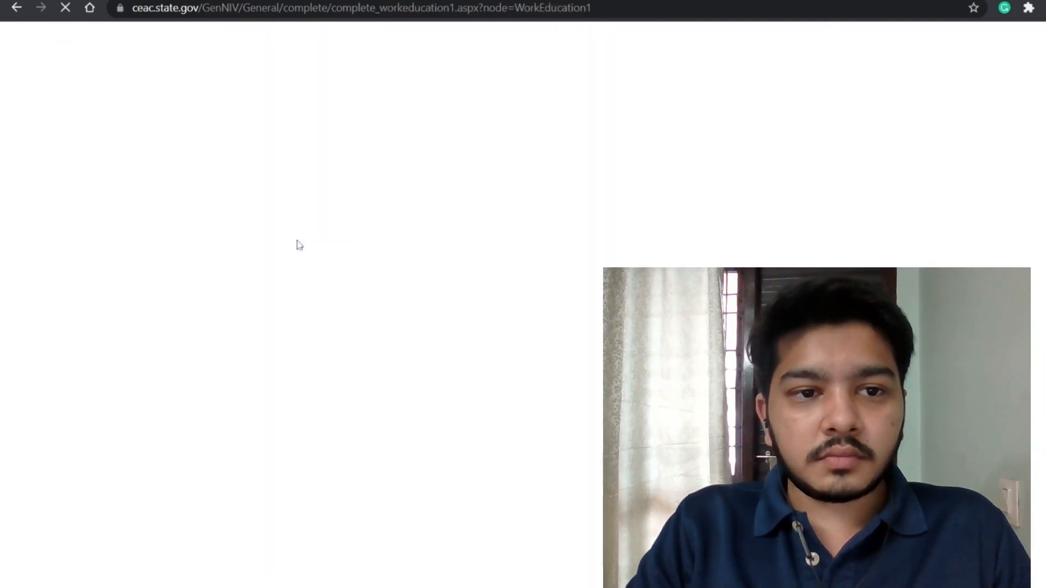
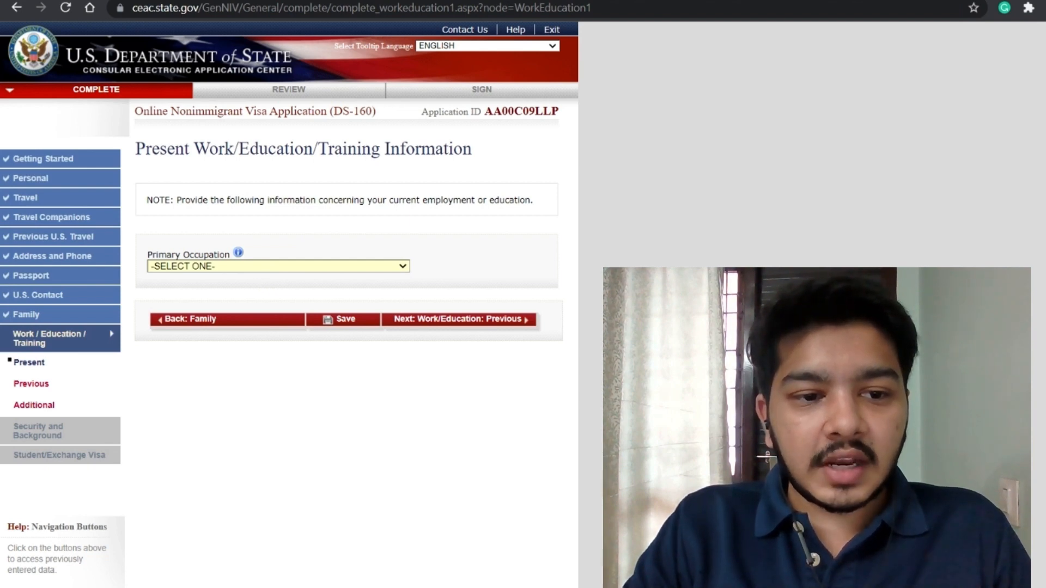
Step: Set the primary occupation to ENGINEERING and enter employer BIRLASOFT LIMITED
key(s)
key(s)
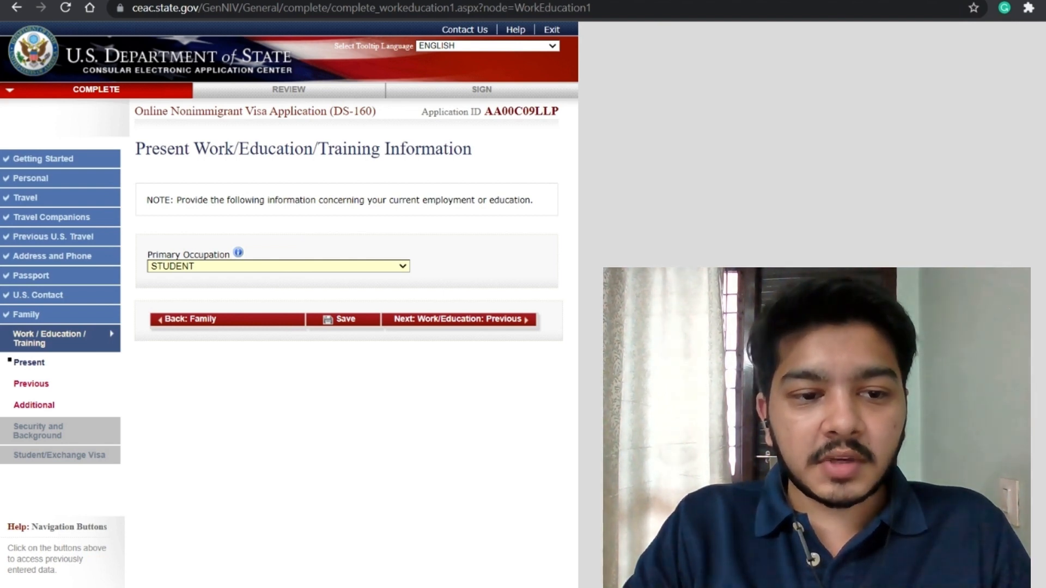
key(e)
key(e)
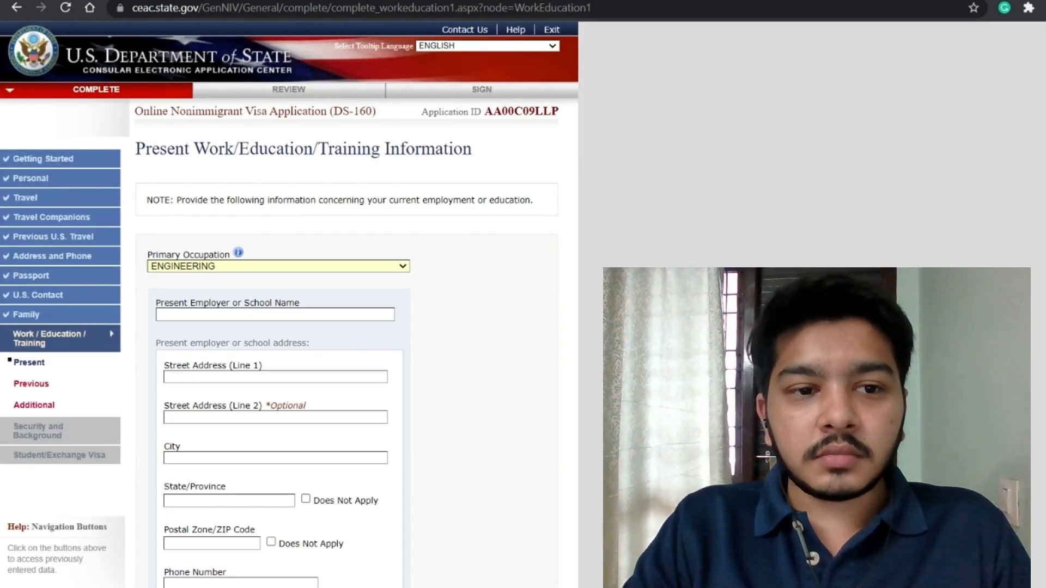
scroll(365, 337, down, 1)
click(272, 240)
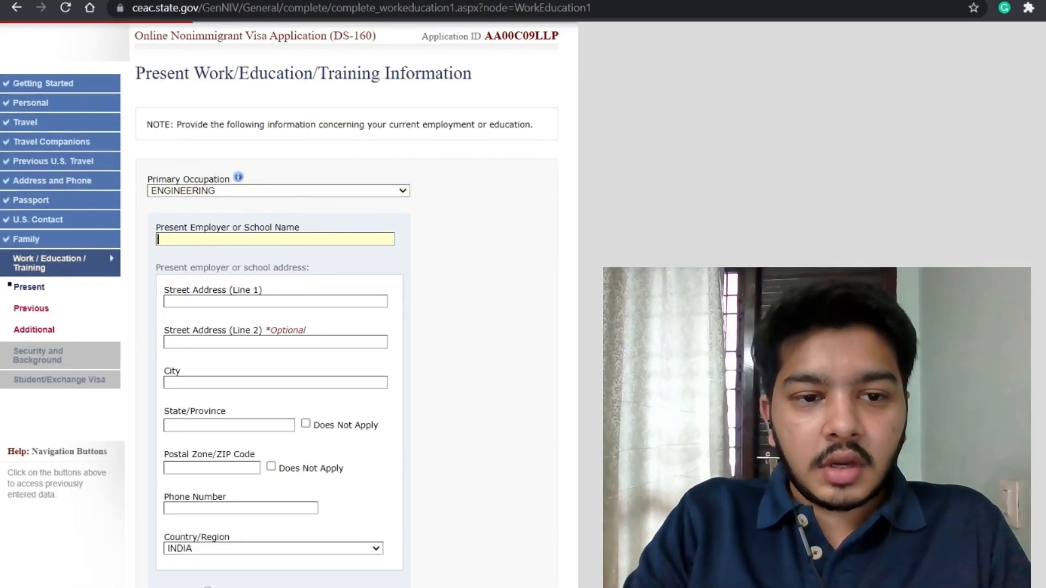
text(BIRLASOFT LIMITED)
key(Tab)
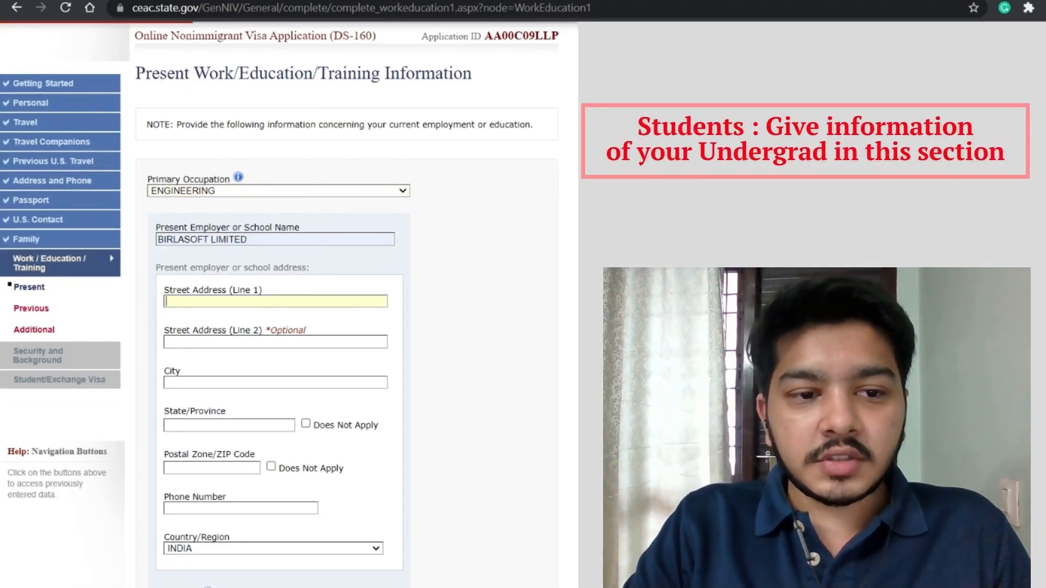
Step: Fill in the employer's street address, city BANGALORE, state KARNATAKA and begin the postal code
text(SA)
key(BackSpace)
key(BackSpace)
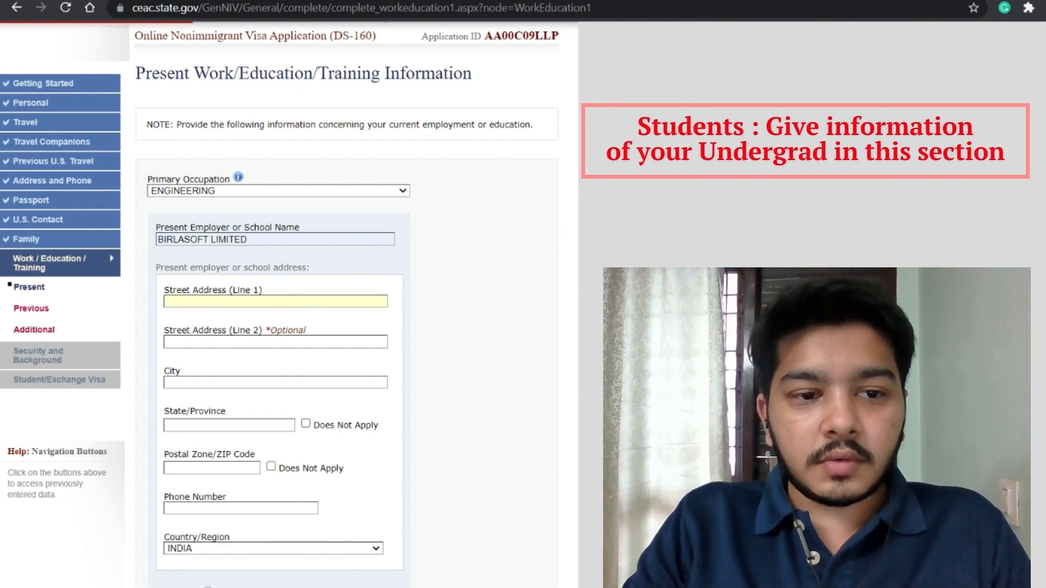
text(XXXXX)
key(Tab)
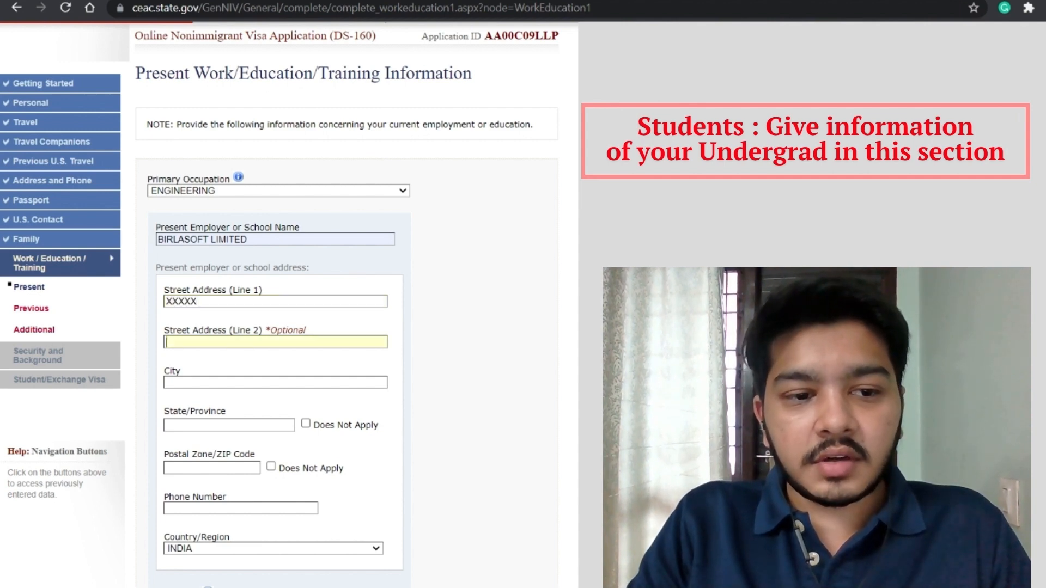
text(BANGALORE)
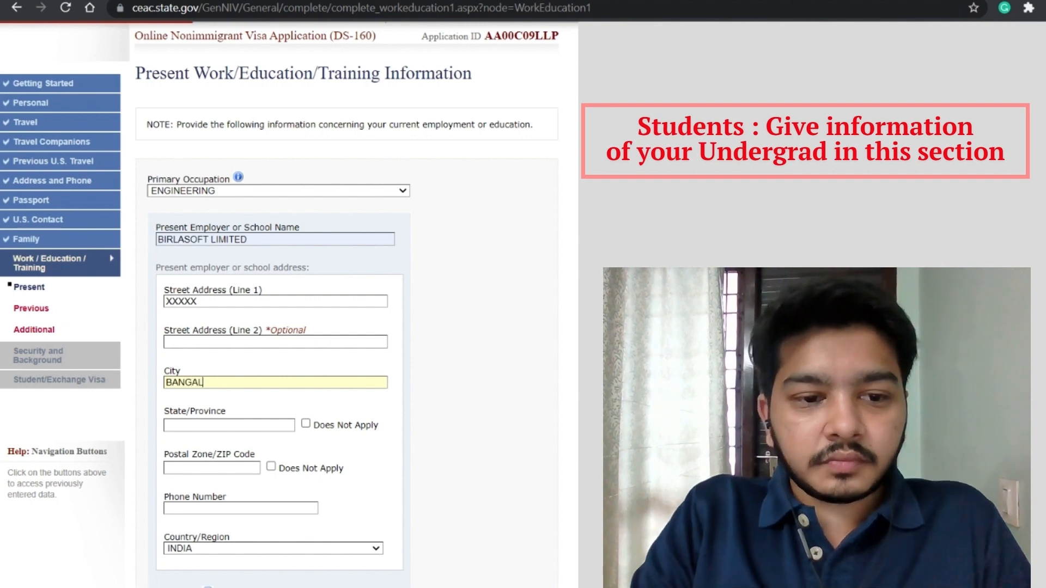
key(Tab)
text(KARAN)
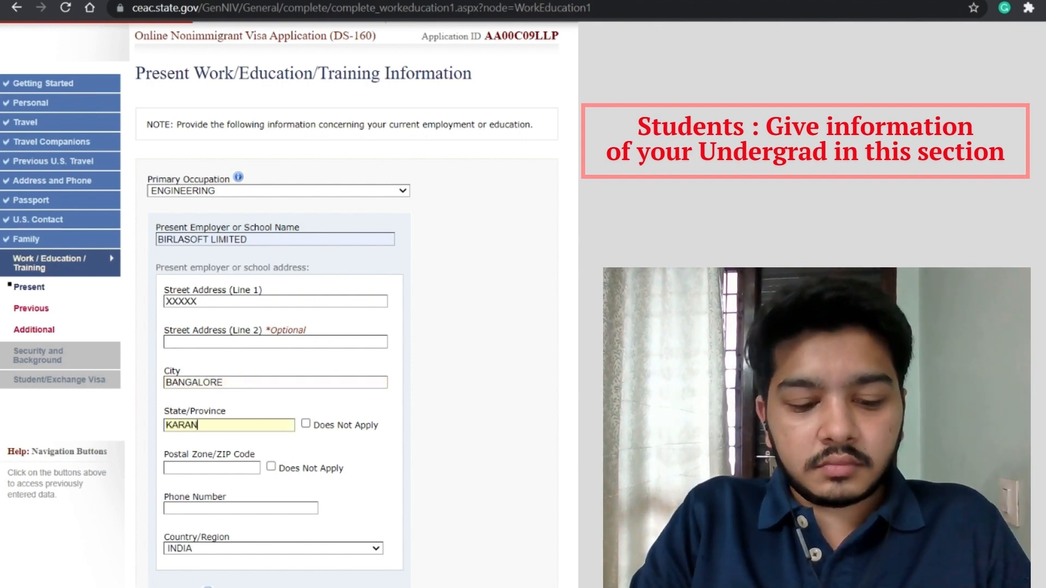
key(BackSpace)
key(BackSpace)
text(A)
key(BackSpace)
key(BackSpace)
text(NATAKA)
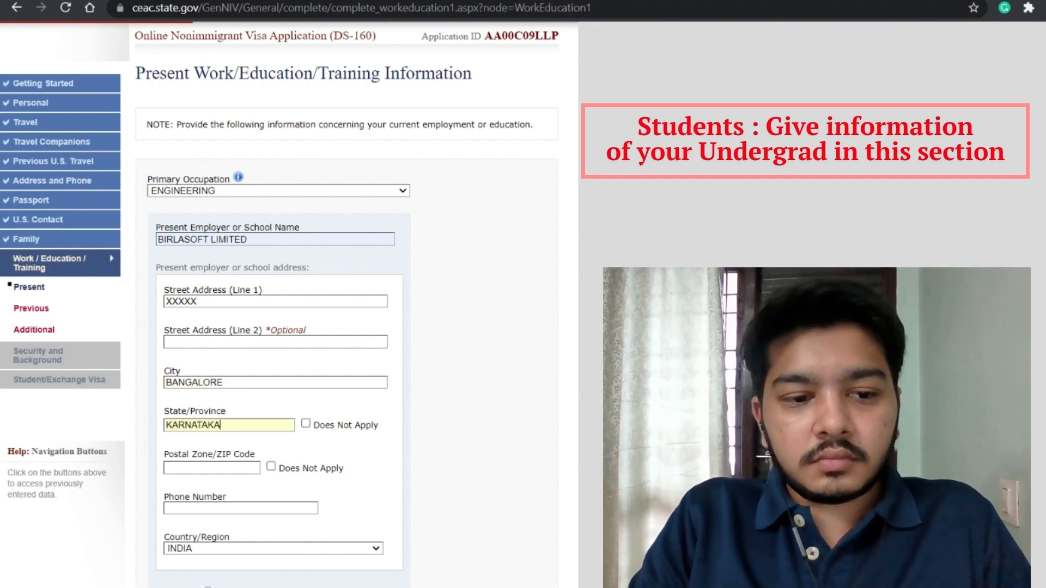
key(Tab)
text(56000)
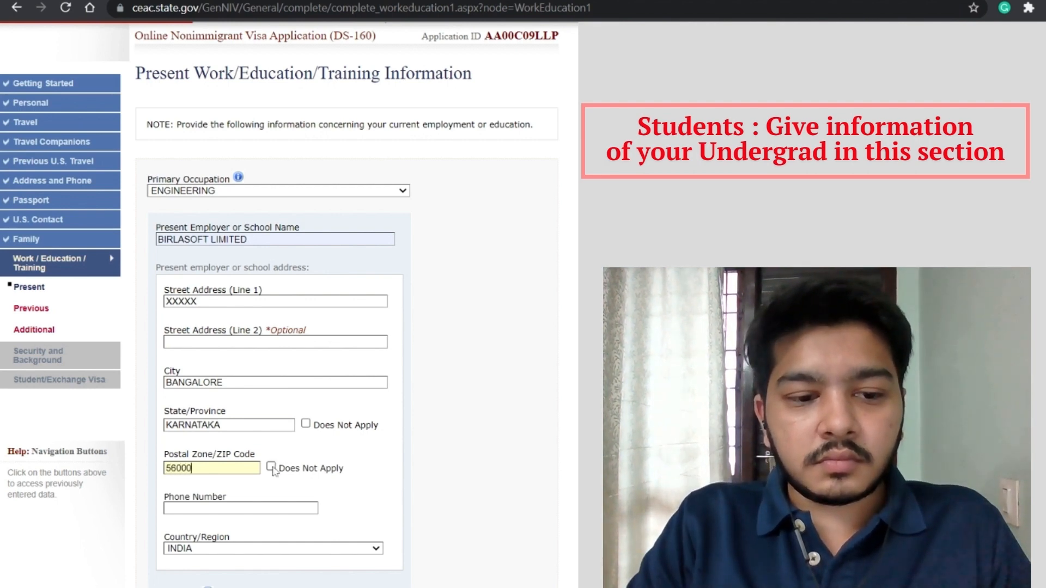
scroll(278, 464, down, 3)
Step: Enter the employer's telephone number
key(Tab)
key(Tab)
text(XXXXXX)
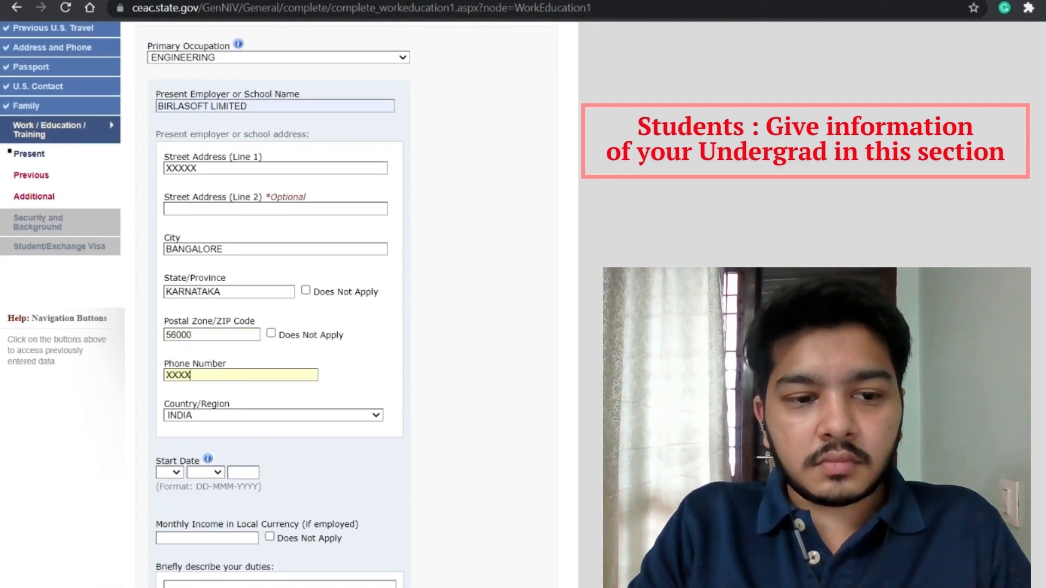
key(BackSpace)
key(BackSpace)
key(BackSpace)
key(BackSpace)
key(BackSpace)
key(BackSpace)
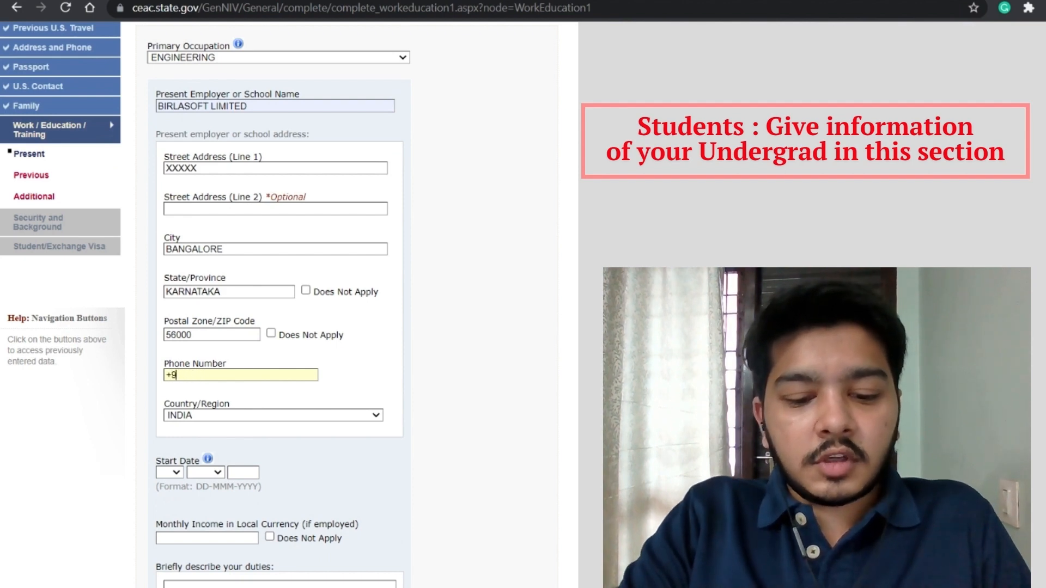
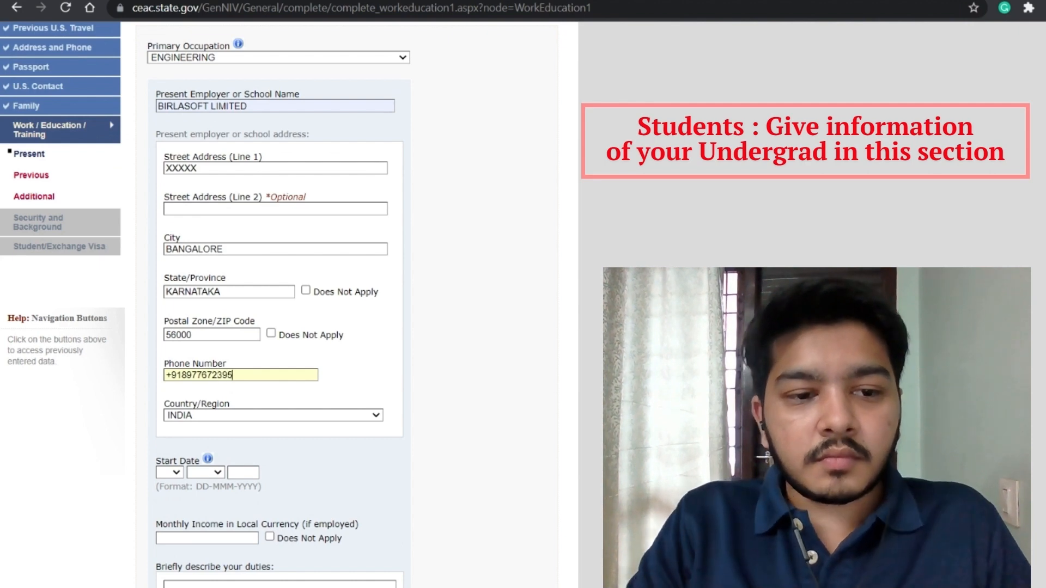
Step: Set start date 09 JAN 2023, monthly income 108330, and begin the duties text with 'DUTIES :'
scroll(166, 378, down, 2)
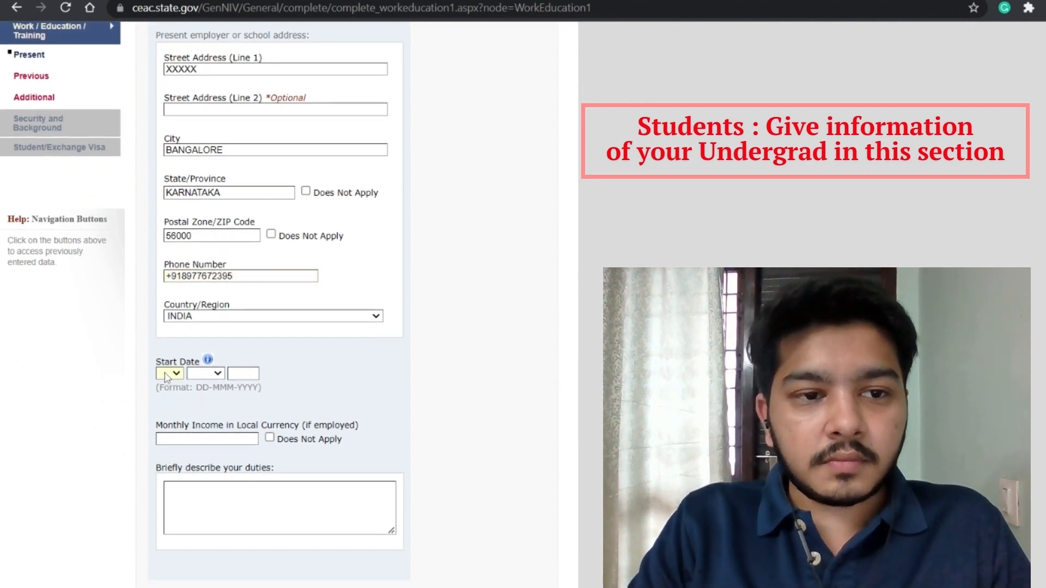
text(09)
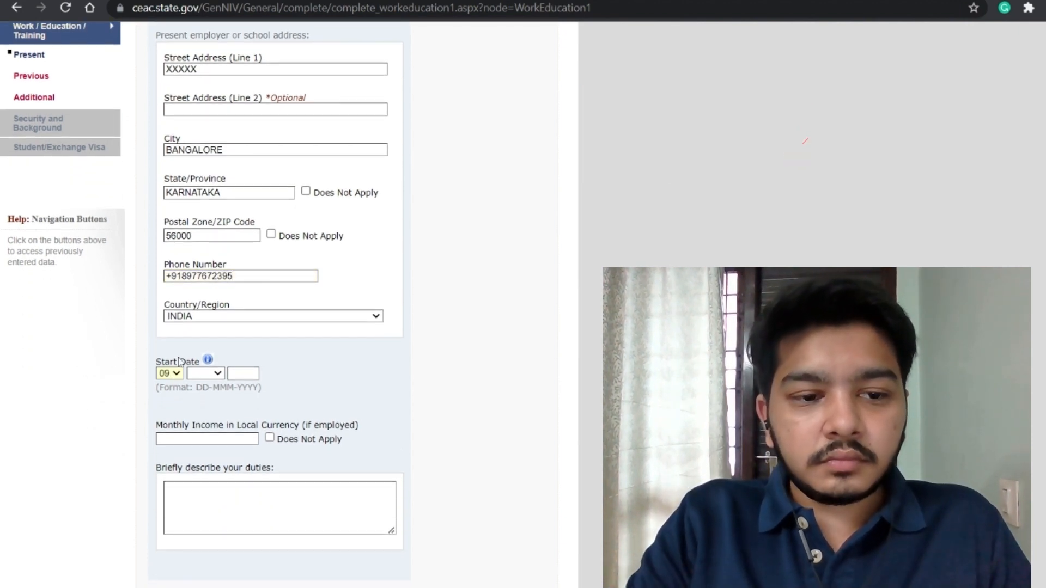
text(j)
key(Tab)
text(2020)
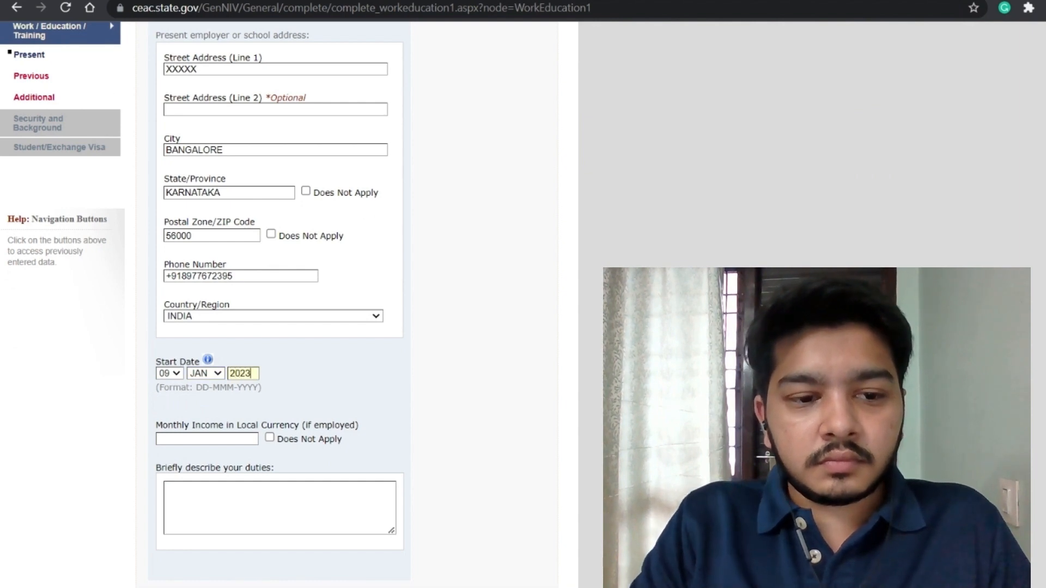
key(Tab)
scroll(258, 424, down, 8)
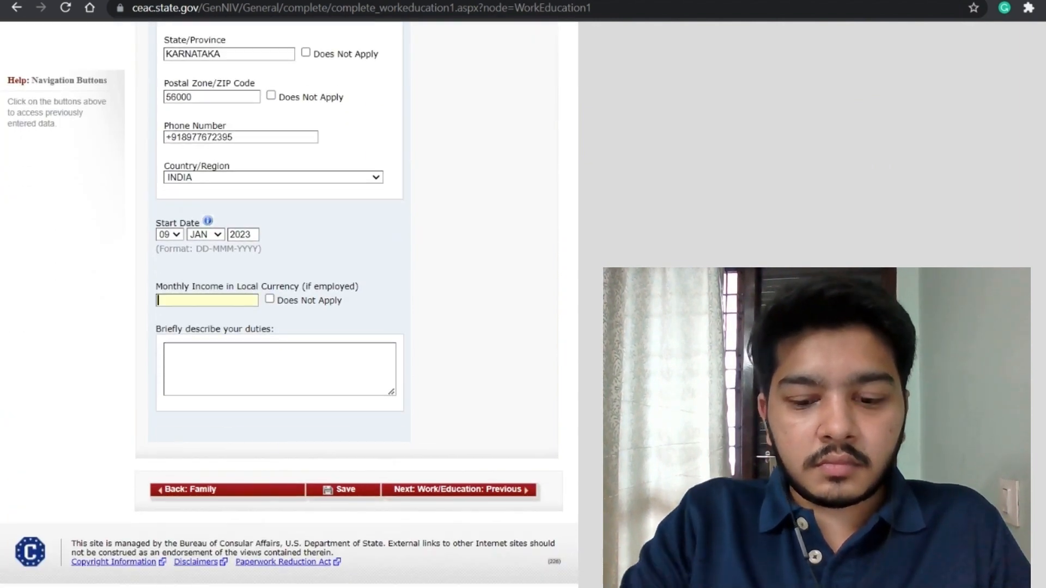
text(108330)
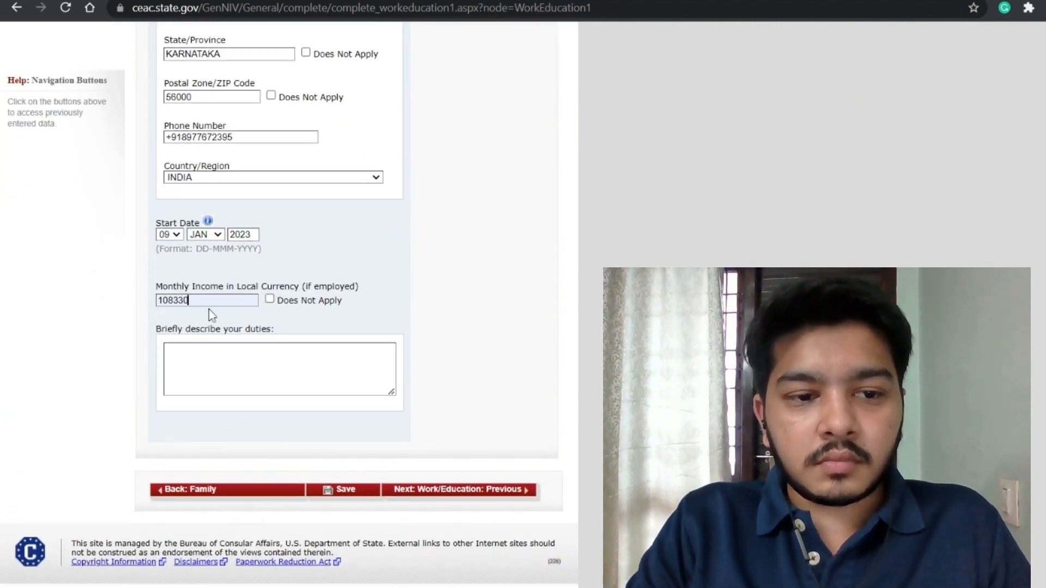
key(Tab)
key(Tab)
text(DUTIES :)
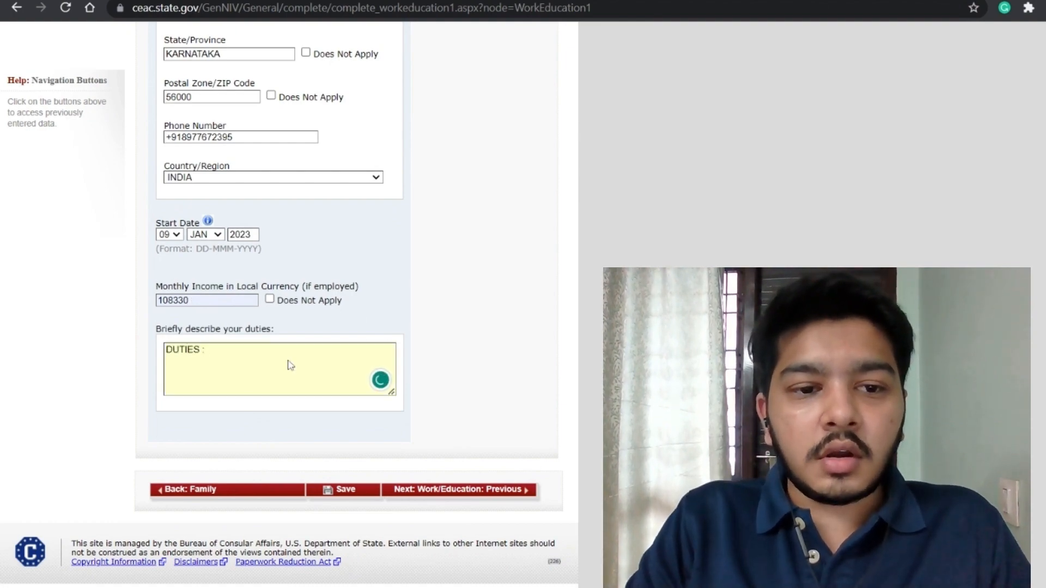
Step: Describe duties as 'STUDENT: CURRENTLY PURSUING BACHELORS IN COMPUTER SCIENCE AND IN THE 8TH SEMESTER'
scroll(289, 364, up, 8)
scroll(289, 364, down, 4)
scroll(263, 404, down, 4)
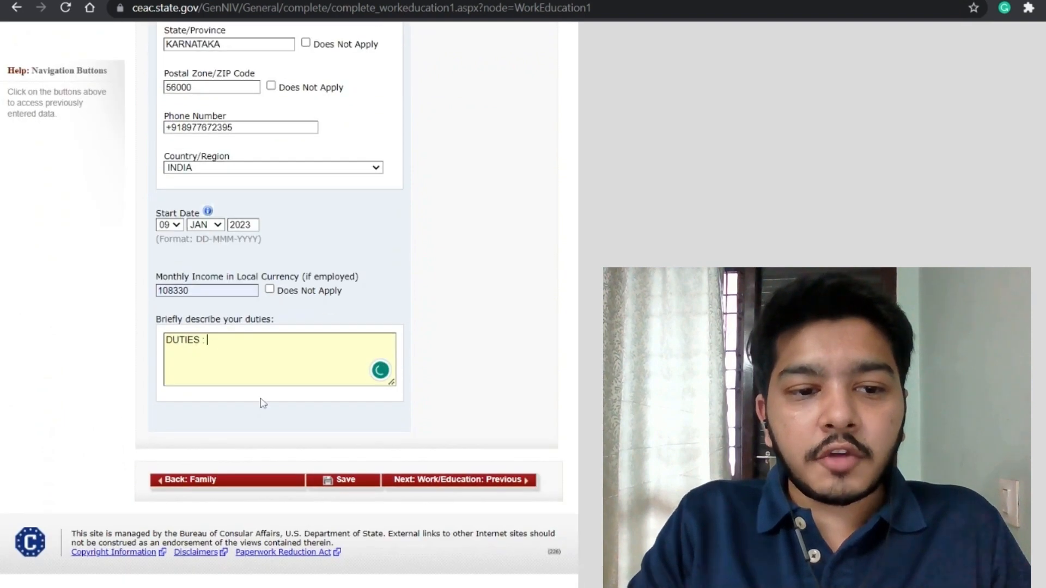
key(Return)
key(Return)
text(STUDEN)
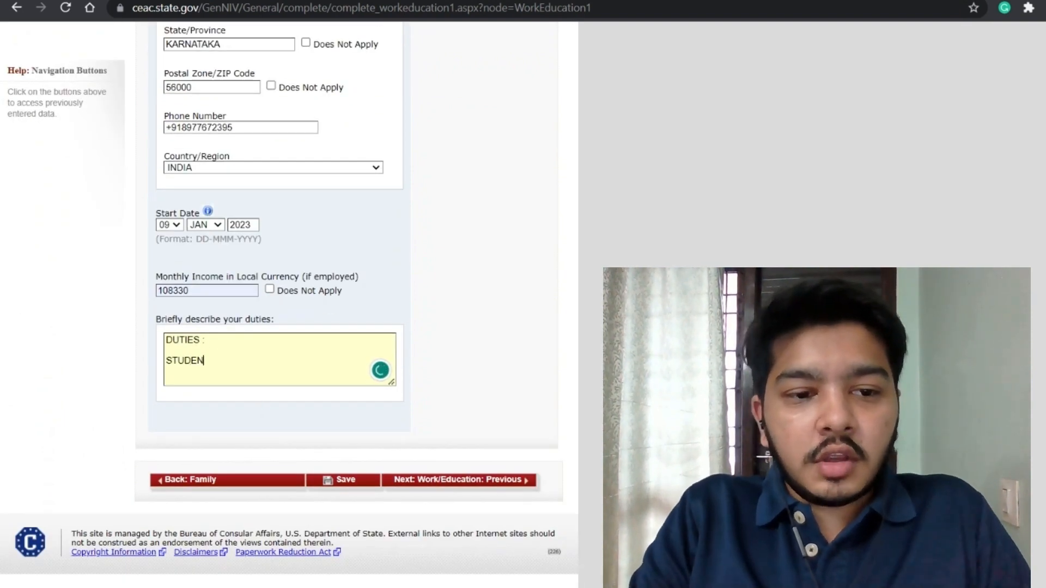
text(T: CUR)
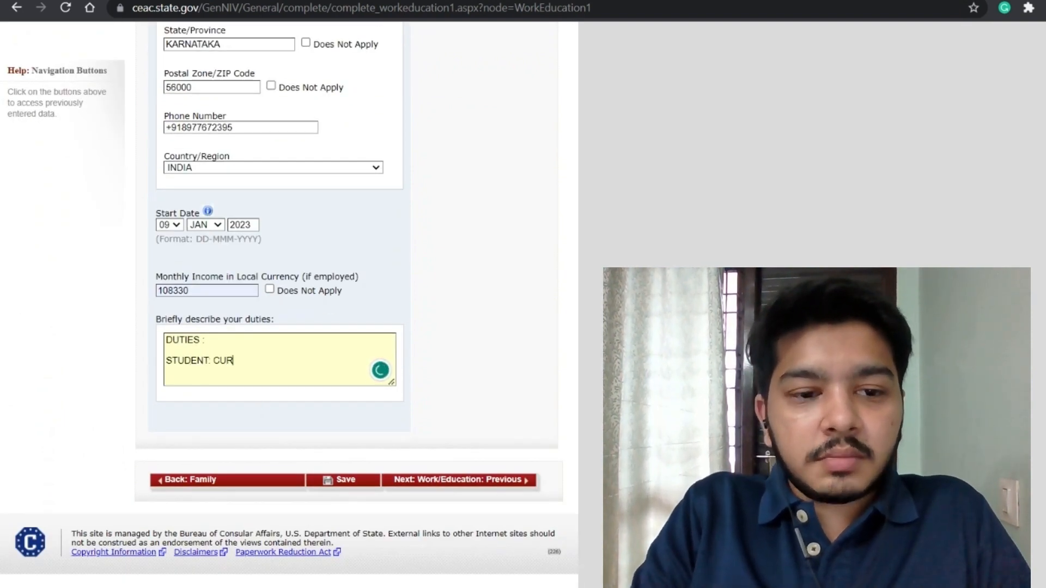
text(RENTLYTPURSUIUNG)
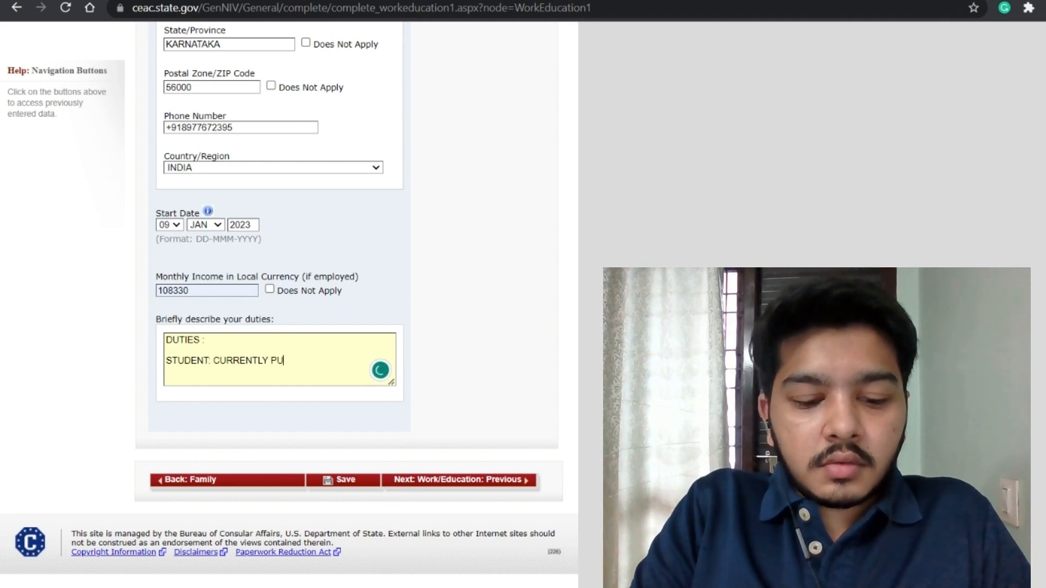
key(BackSpace)
key(BackSpace)
key(BackSpace)
text(NG )
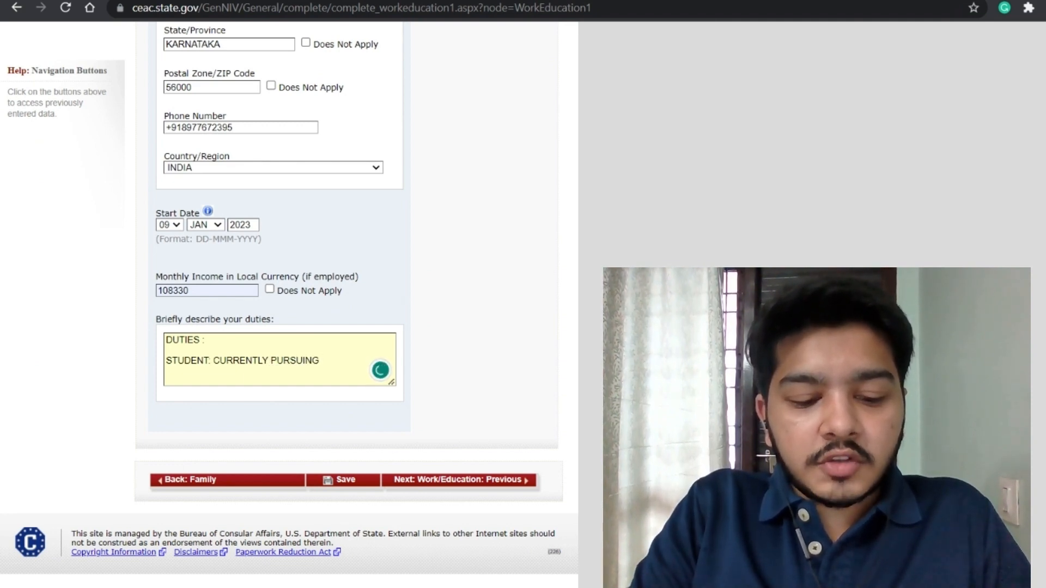
text(BACHELORS I)
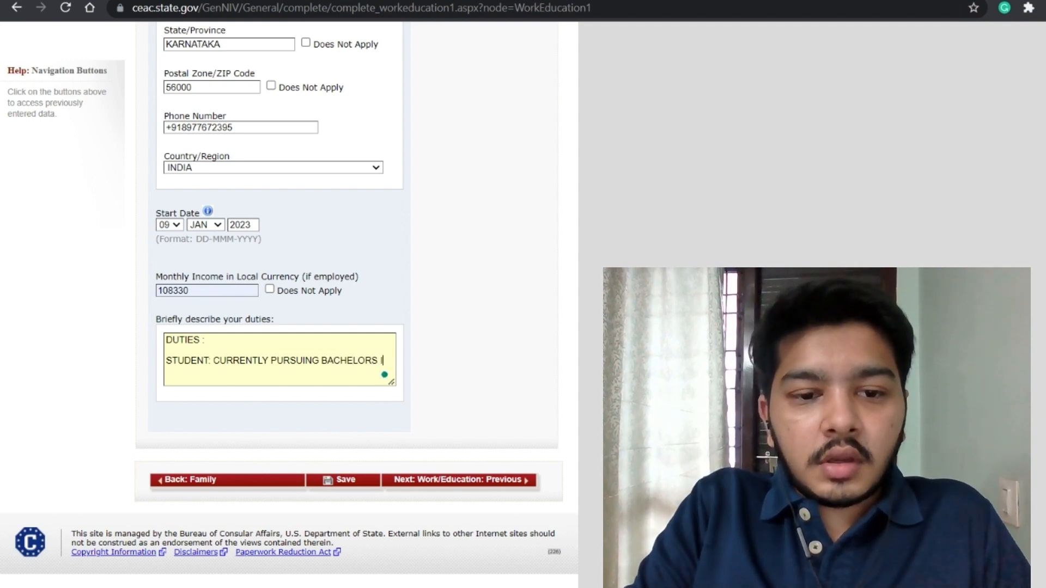
text(N COMPUTER SC)
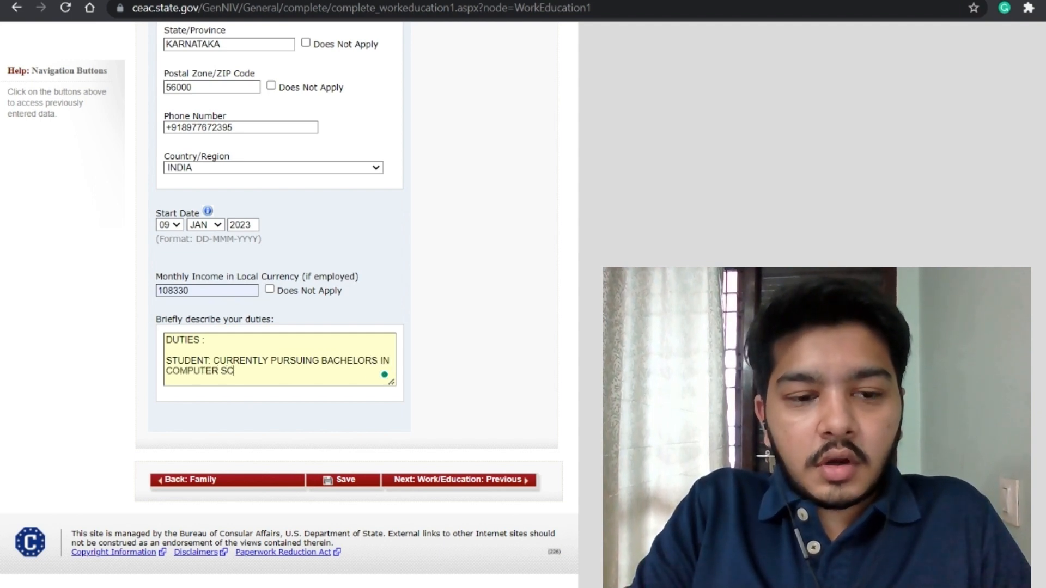
text(IENCE )
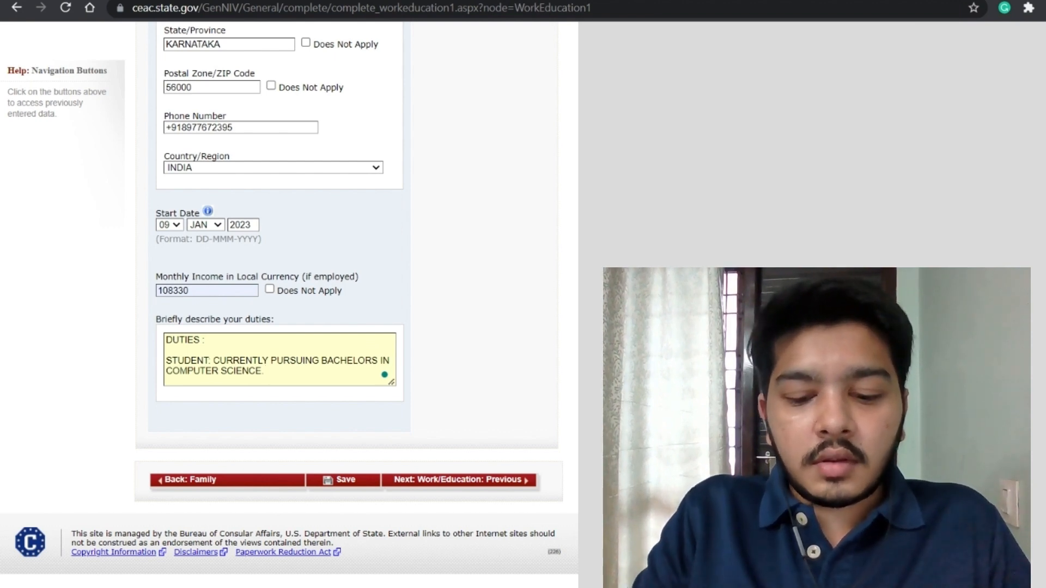
text(.AND I)
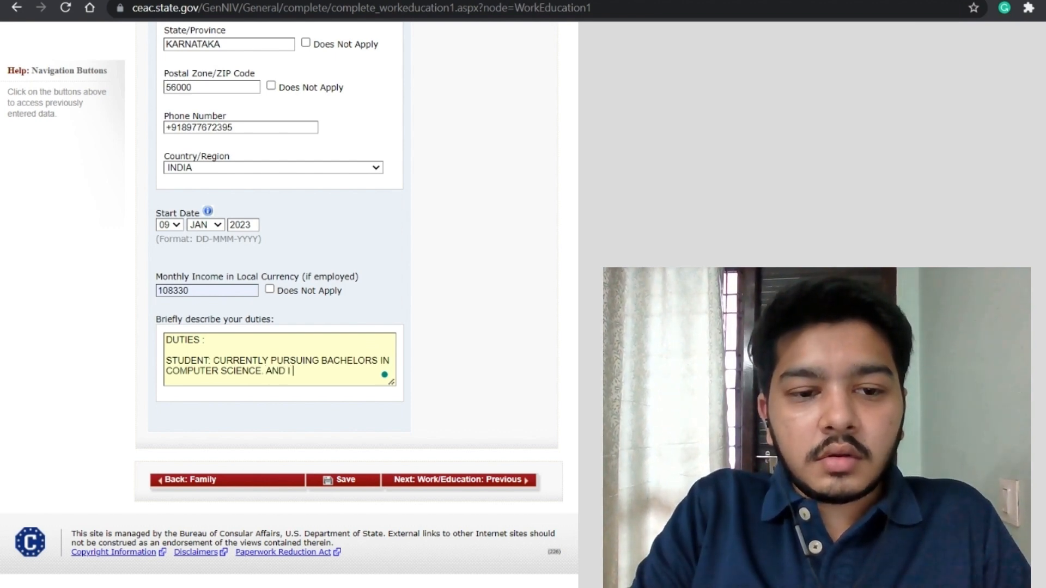
text(N THE 8TGH)
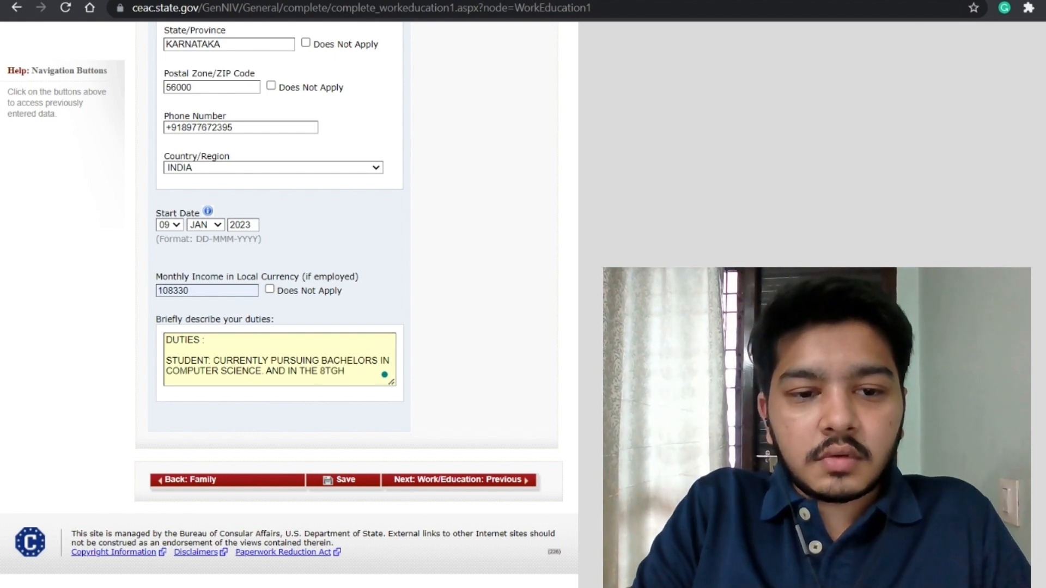
key(BackSpace)
key(BackSpace)
text(H SEMESTER.)
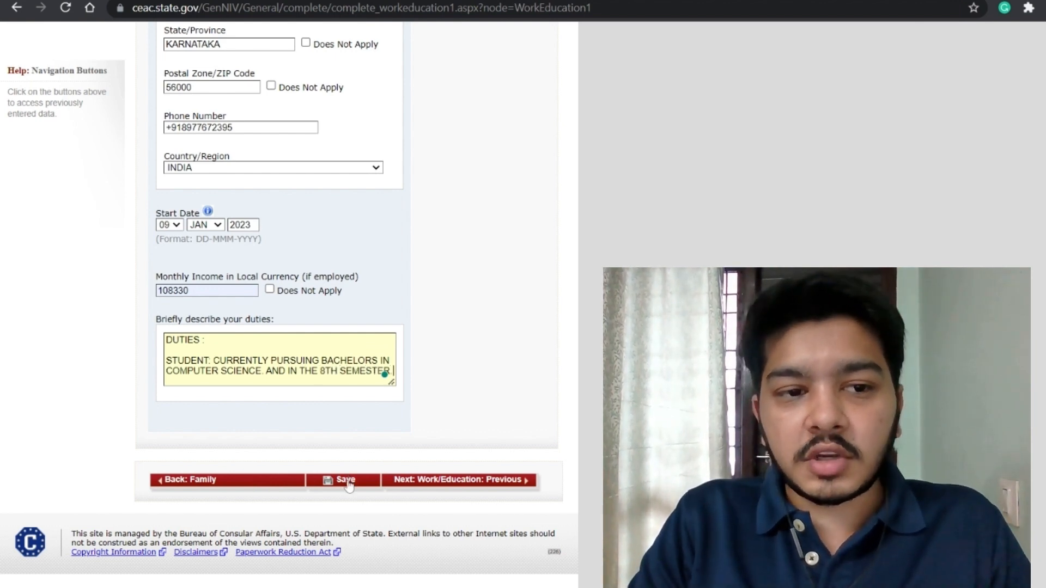
Step: Save the Present Work/Education page and return to the application
scroll(404, 217, up, 1)
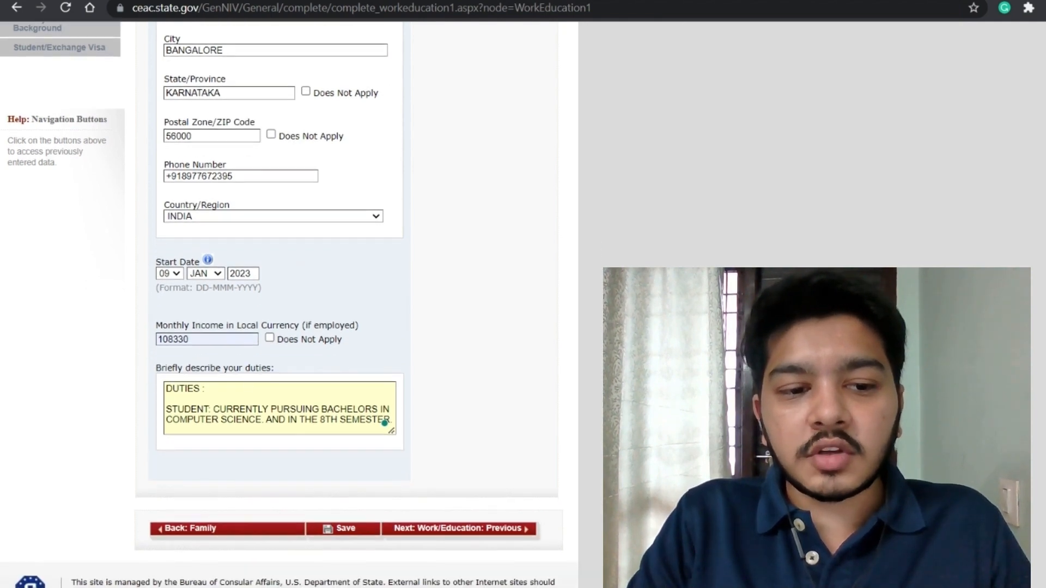
scroll(292, 467, down, 1)
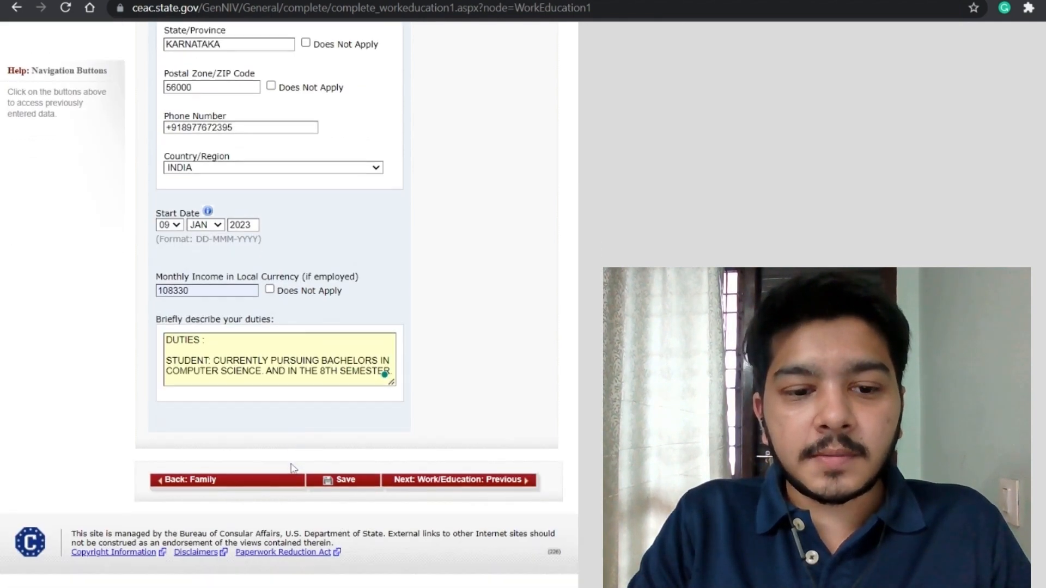
click(346, 486)
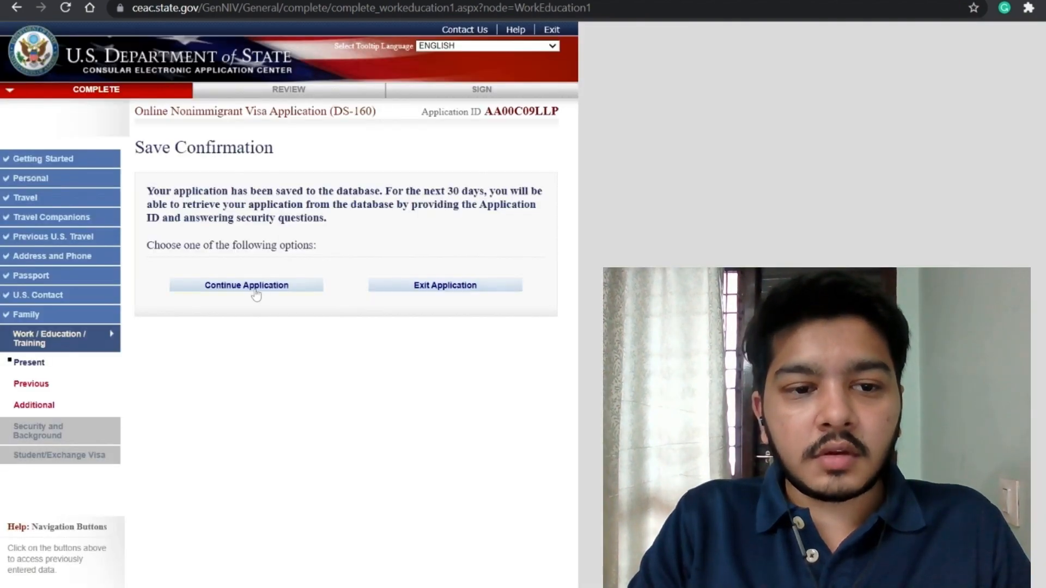
click(257, 291)
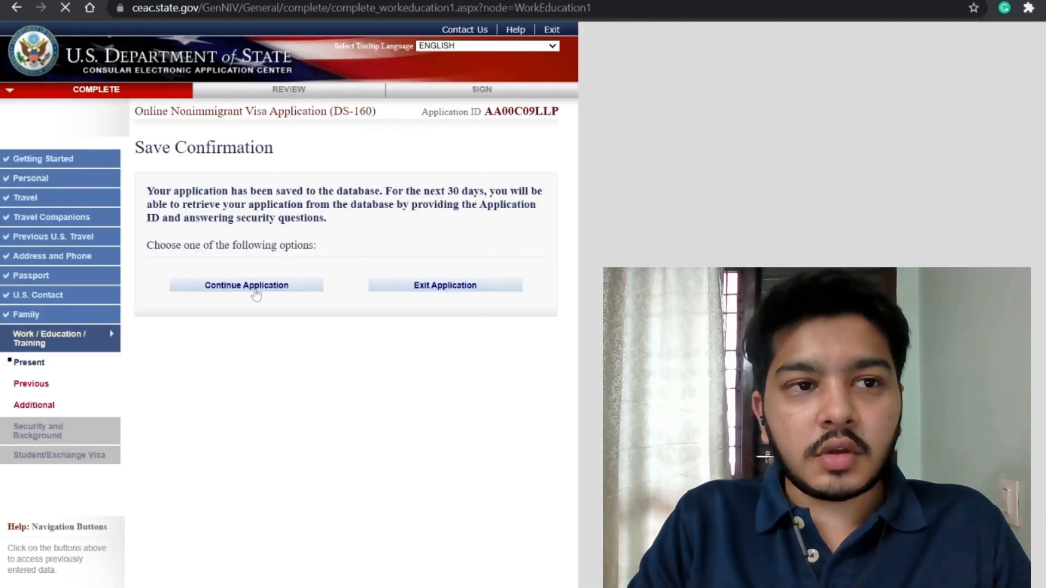
scroll(299, 310, down, 8)
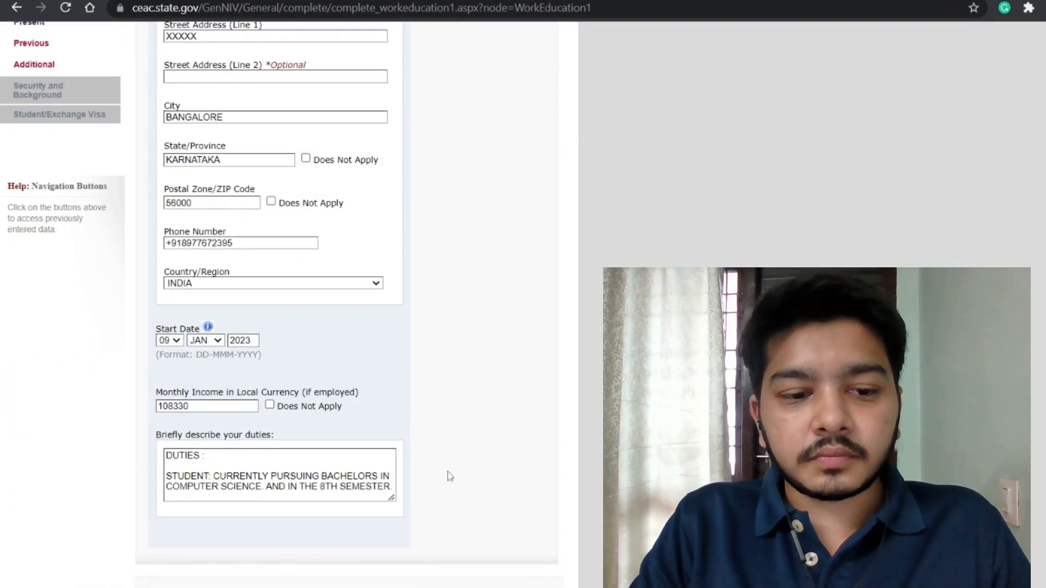
Step: On the Previous Work page, answer Yes and enter employer SCHNEIDER ELECTRIC PRIVATE LIMITED
click(438, 482)
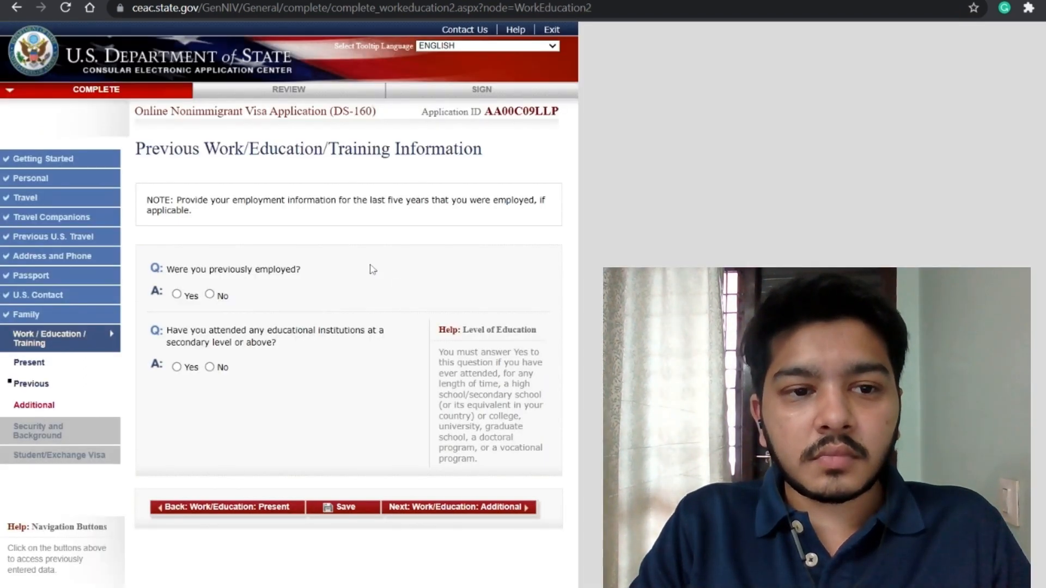
click(177, 295)
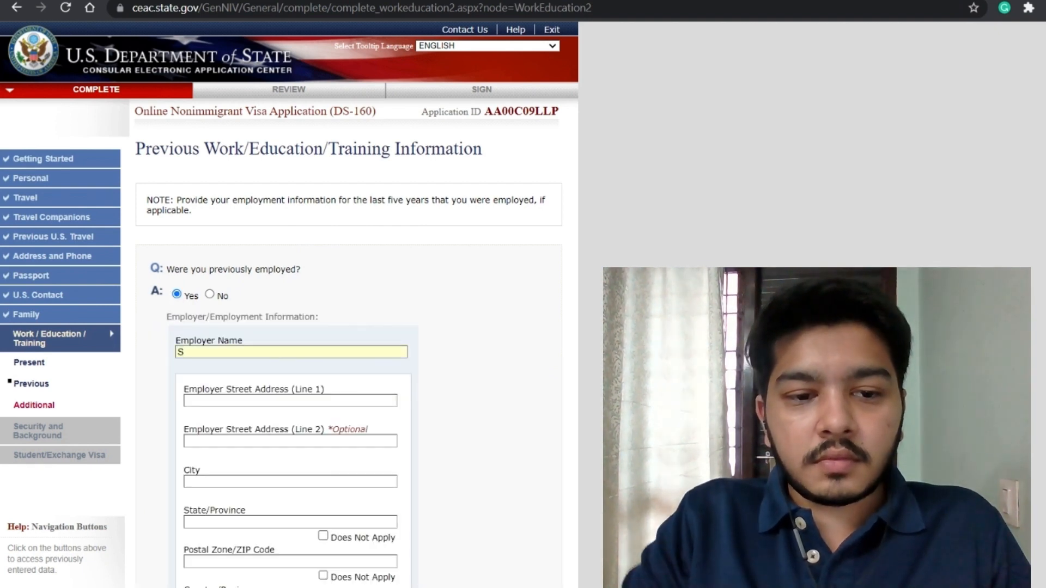
text(S)
click(231, 381)
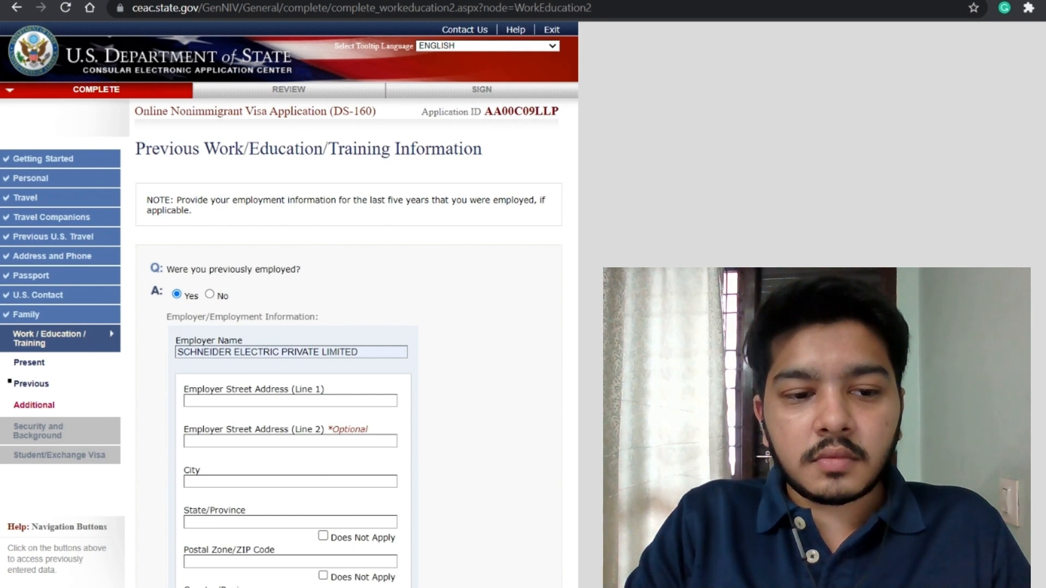
Step: Enter the employer's street address, city BANGALORE, state KARNATAKA, postal code 56014 and telephone number
text(MA)
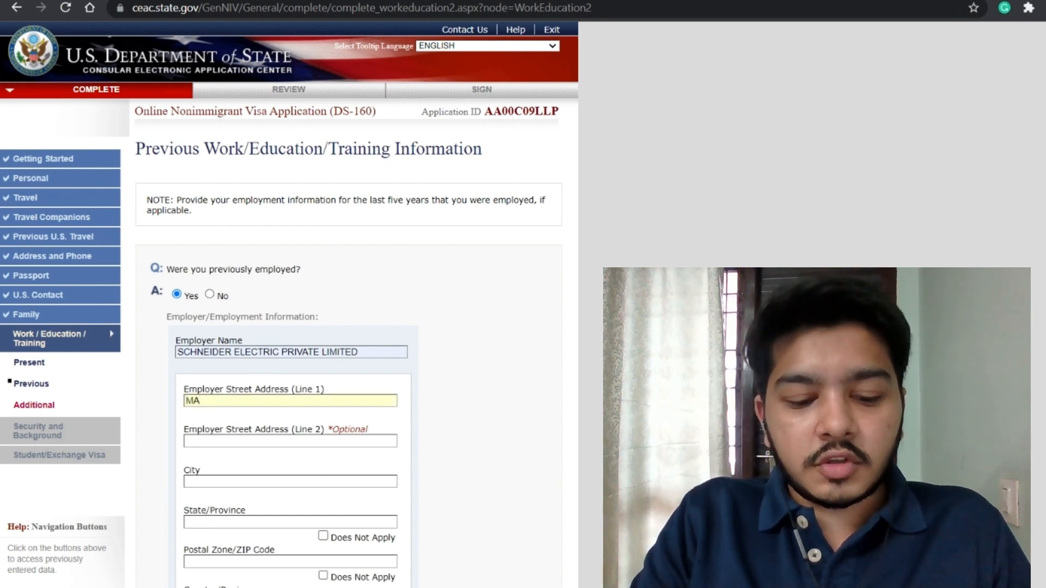
key(BackSpace)
key(BackSpace)
text(XXXXXX)
key(Tab)
key(Tab)
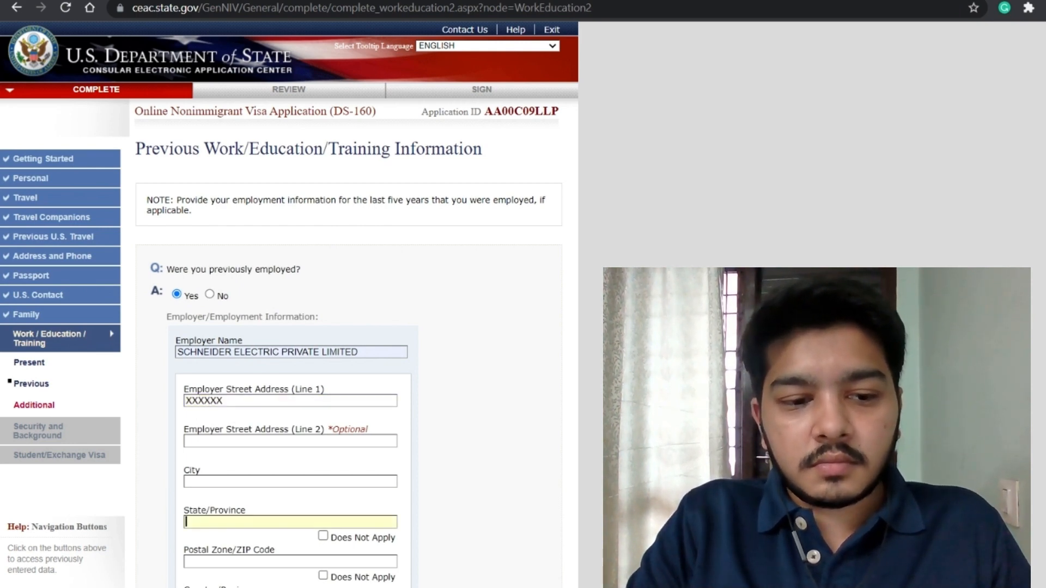
click(235, 482)
text(BANGA)
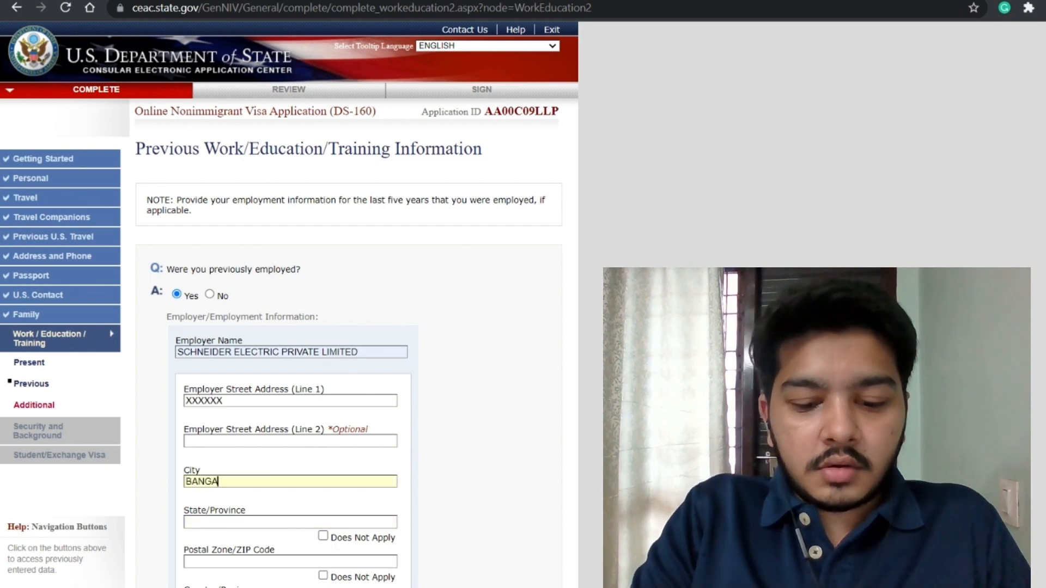
text(LOREKARANATAKA)
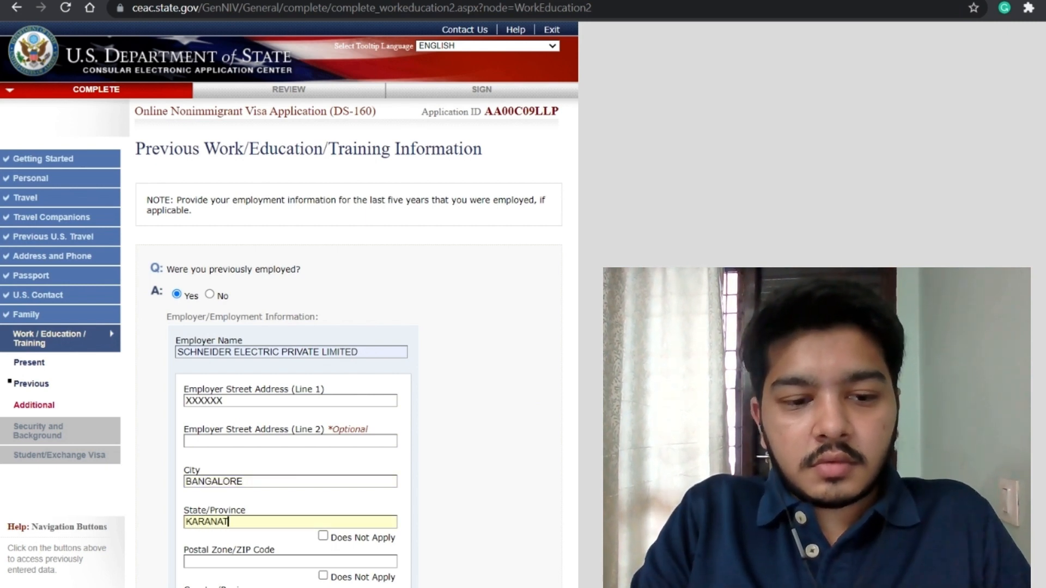
key(Left)
key(Left)
key(Left)
key(BackSpace)
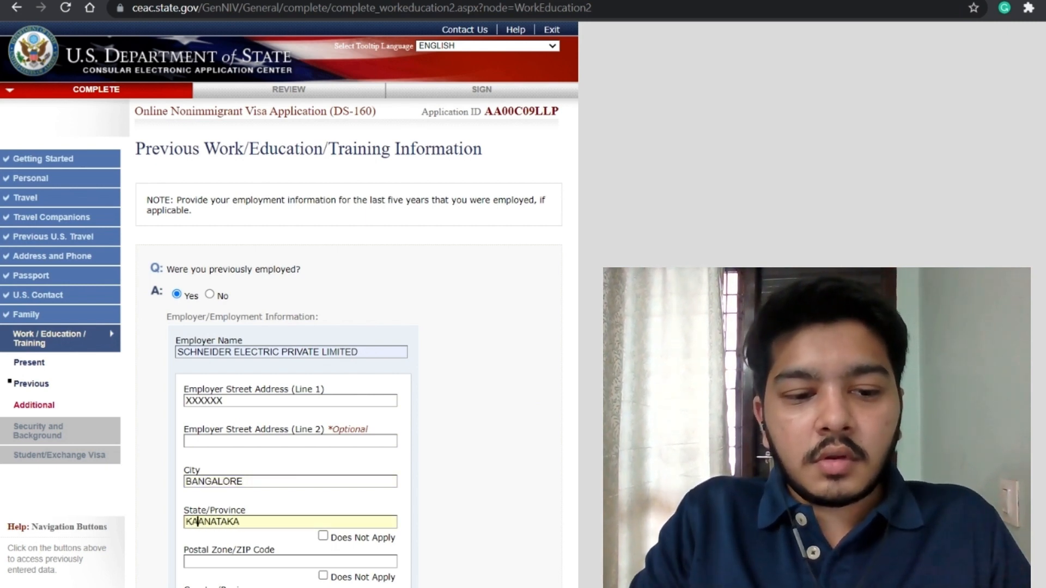
text(R)
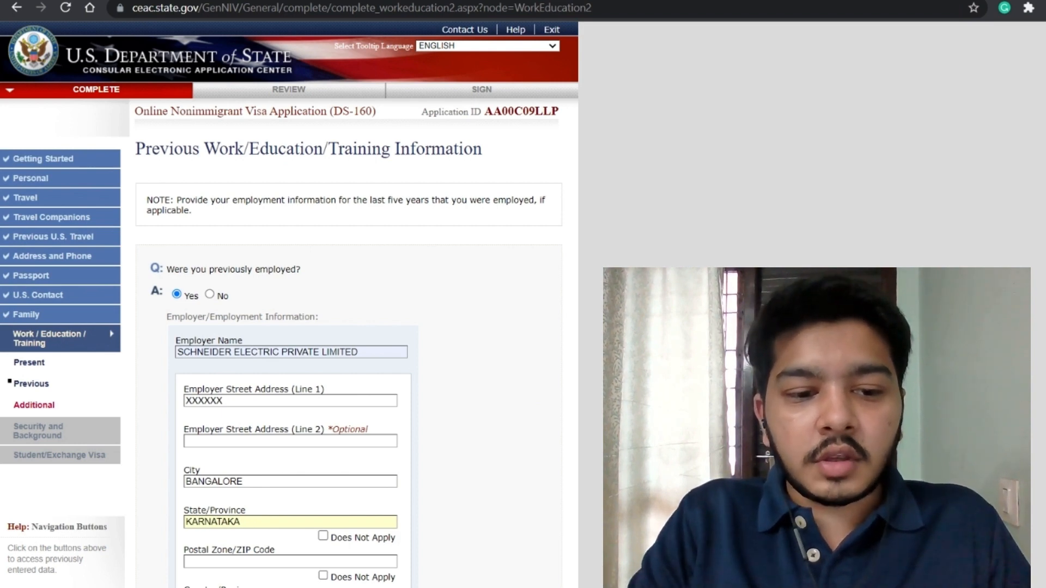
scroll(289, 305, down, 3)
text(5)
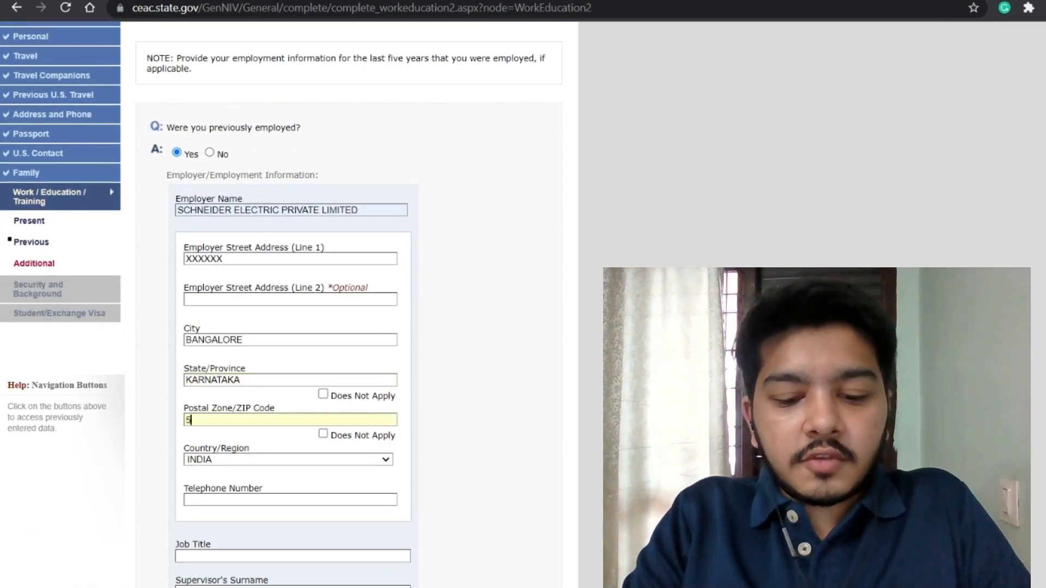
text(6014)
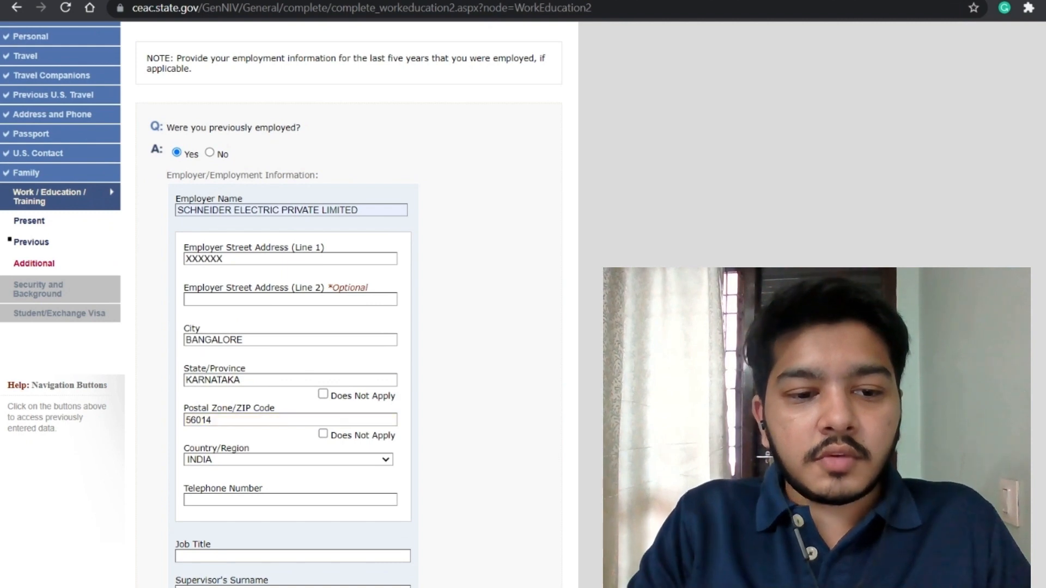
scroll(288, 306, down, 2)
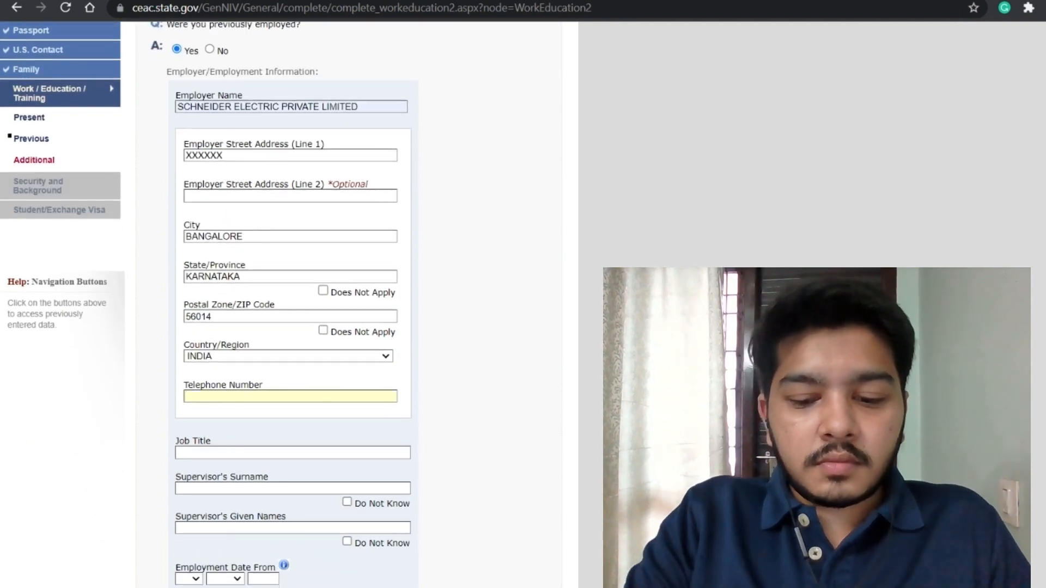
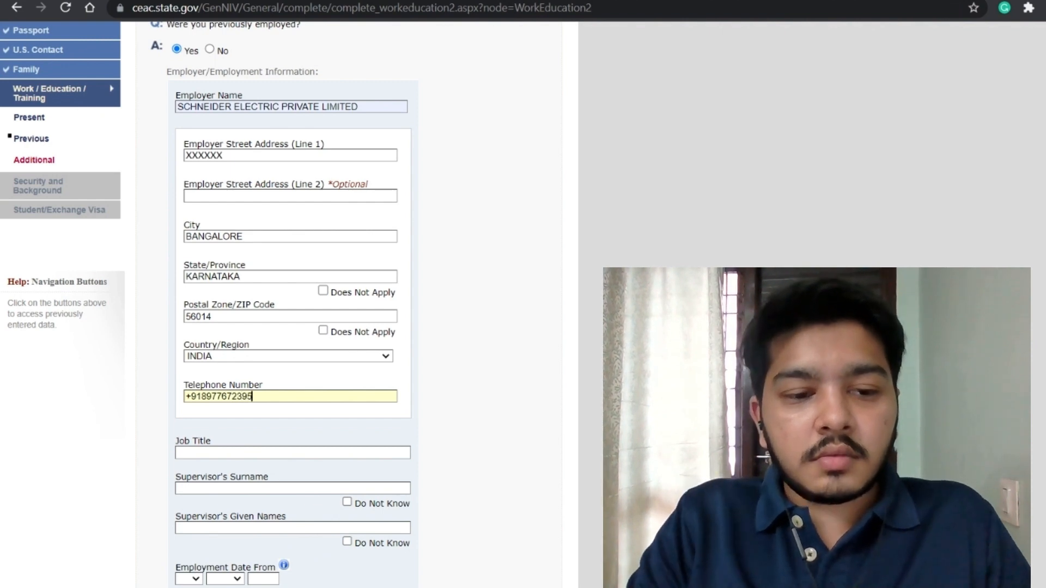
scroll(289, 305, down, 2)
click(293, 349)
Step: Fill in job title ORACLE FUNCTIONAL CONSULTANT and the supervisor's names
text(ORACLE FUNCTIONAL CONSULTANT)
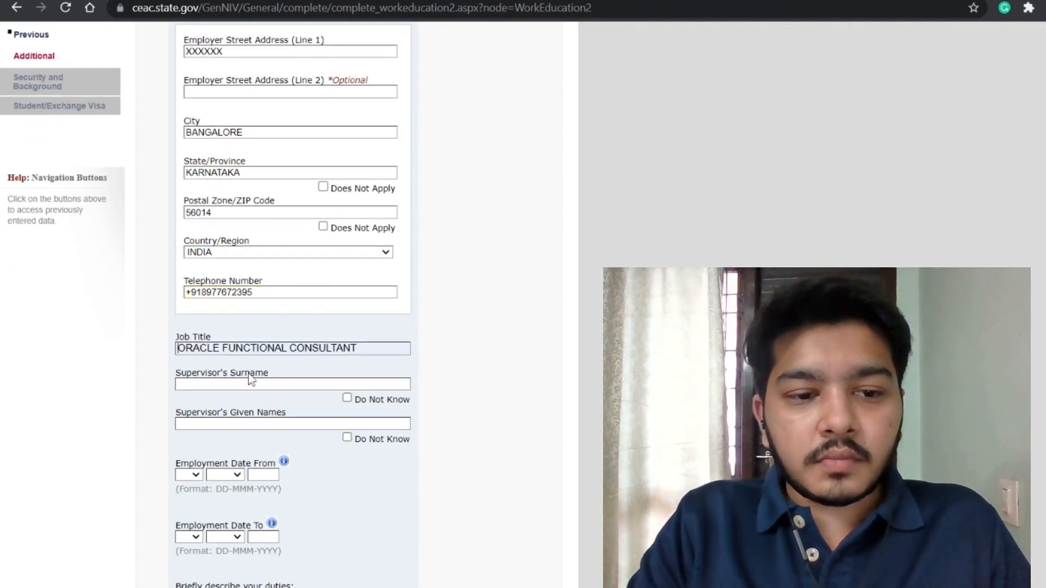
text(RAKESH)
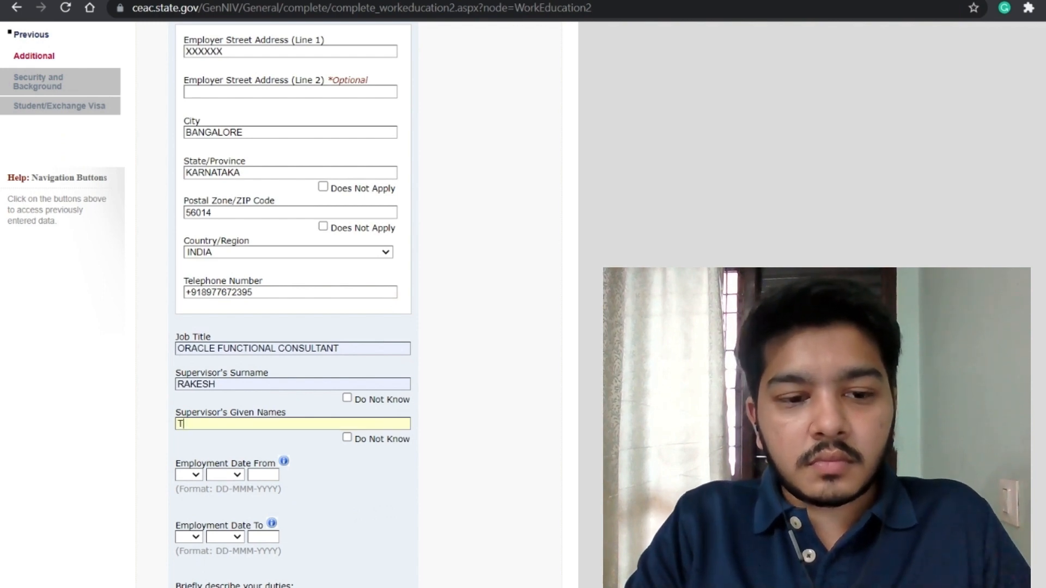
click(248, 446)
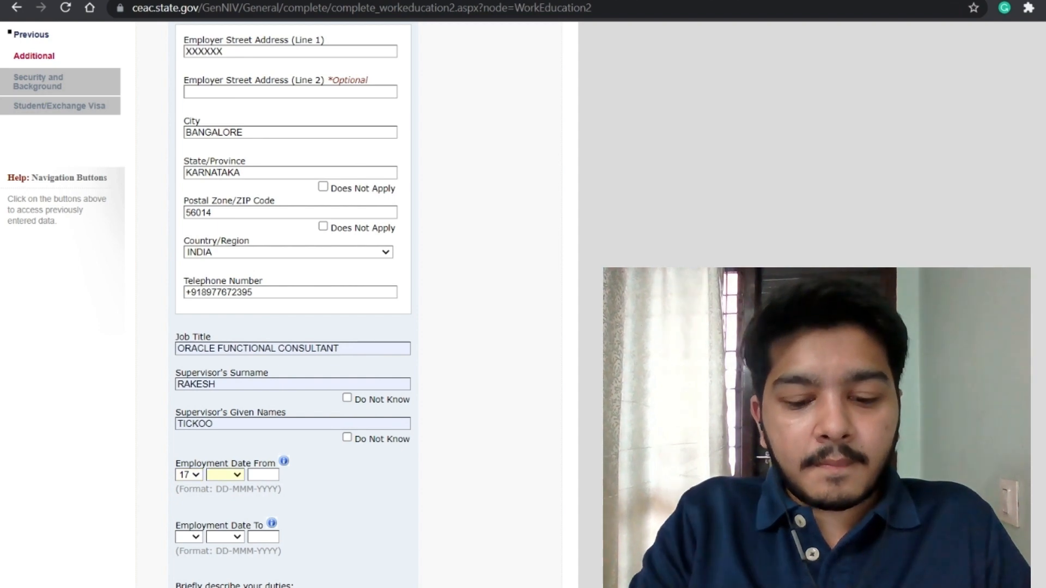
Step: Set the employment dates, ending 06 JAN 2023, and begin the duties text with 'DUTIES:'
text(aug)
key(Tab)
text(202)
scroll(295, 305, down, 2)
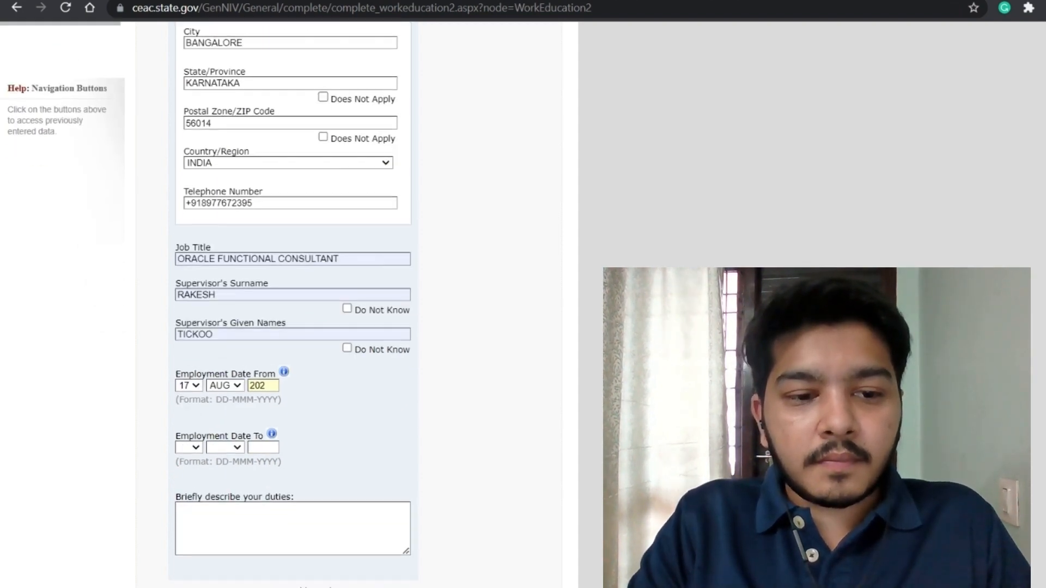
click(197, 423)
text(06)
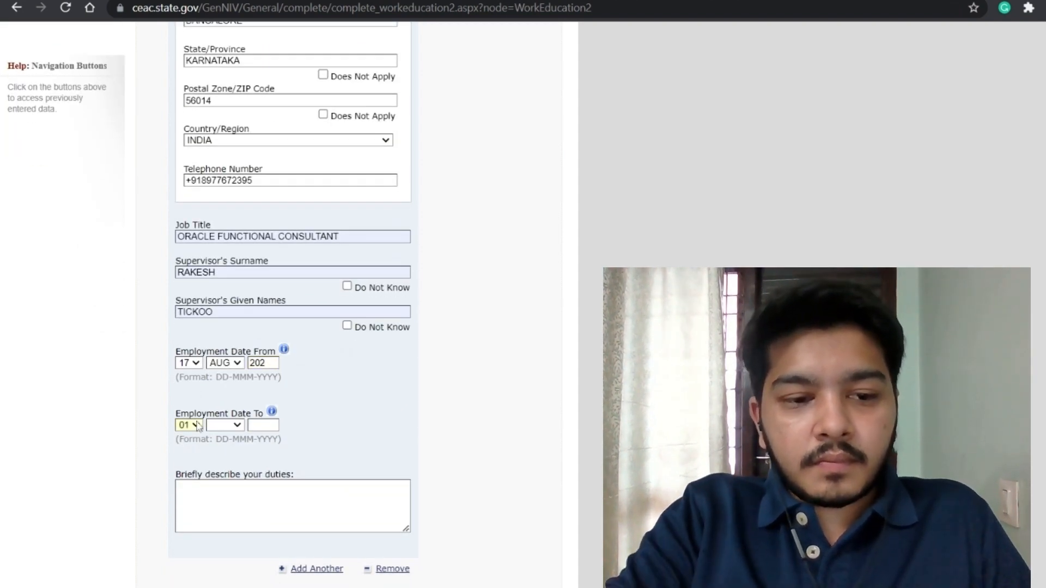
text(jan)
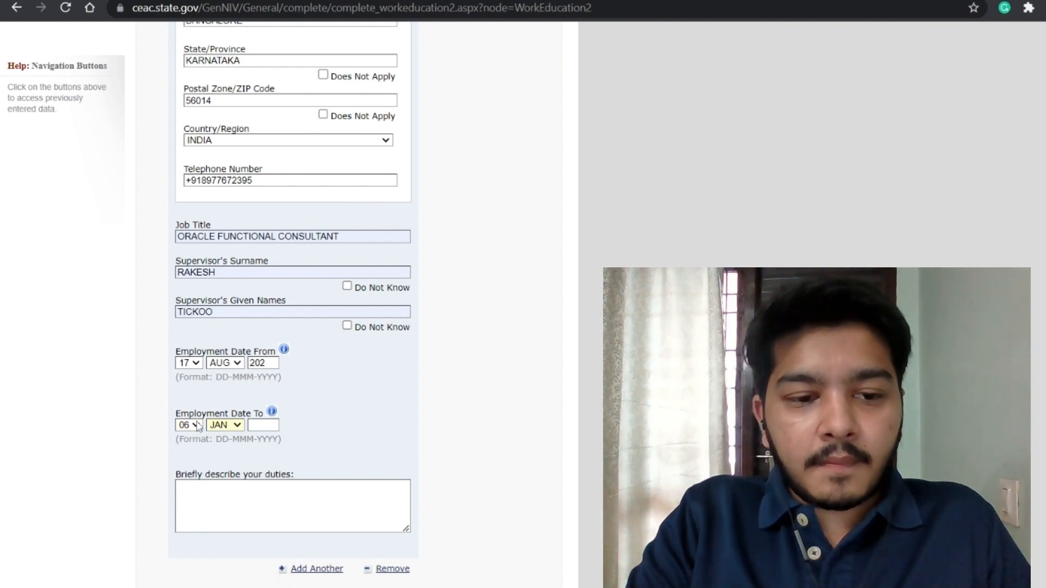
text(202)
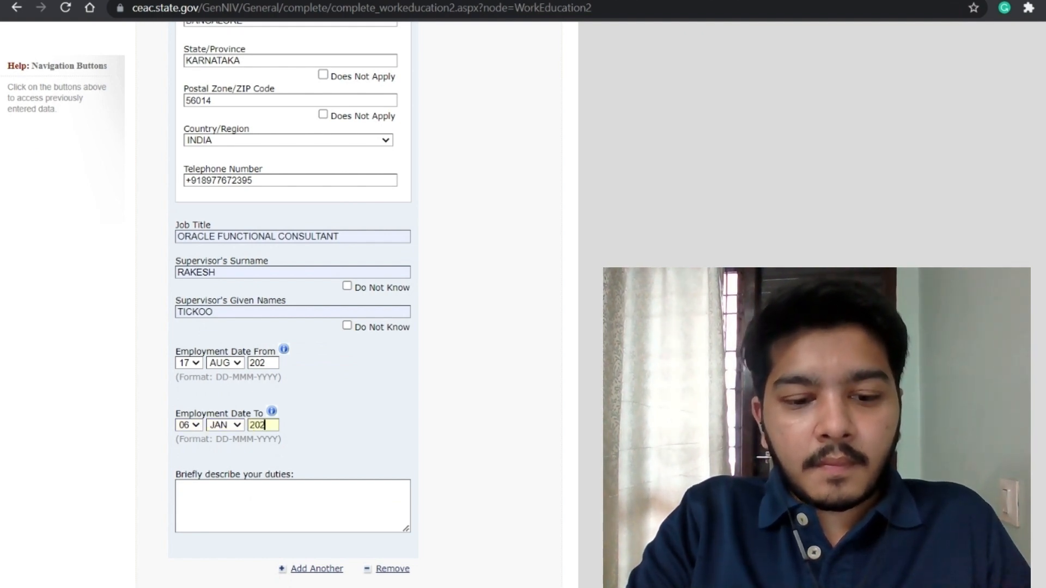
text(DUTIES:)
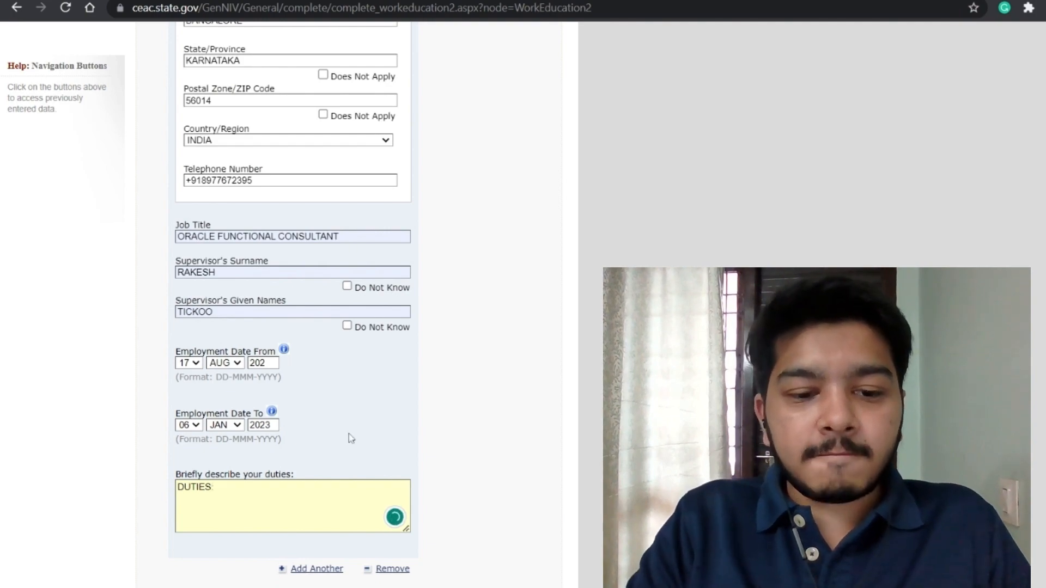
scroll(349, 434, down, 5)
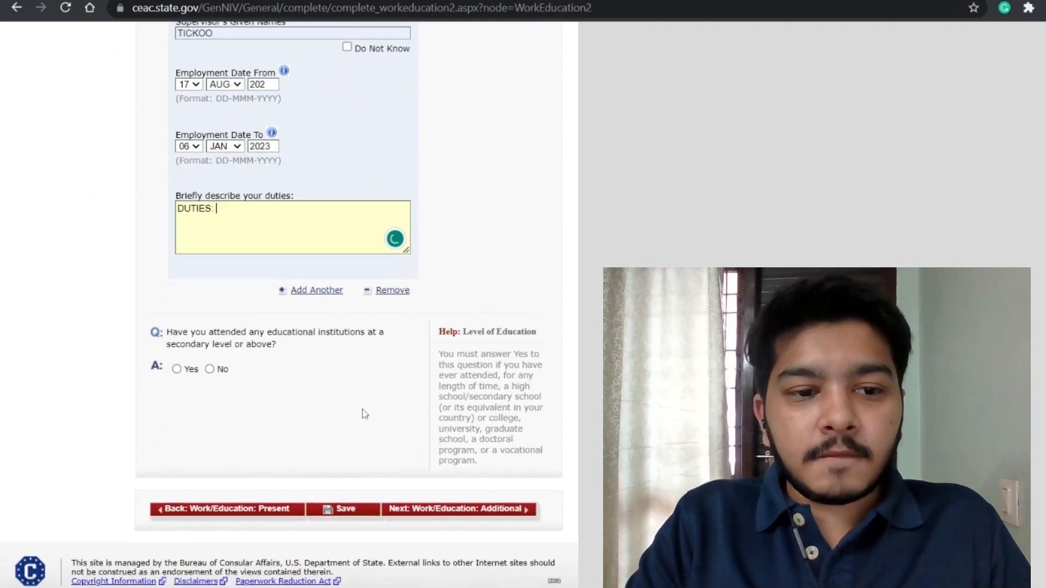
Step: Enter MANIPAL INSTITUTE OF TECHNOLOGY as the educational institution name
scroll(419, 285, up, 11)
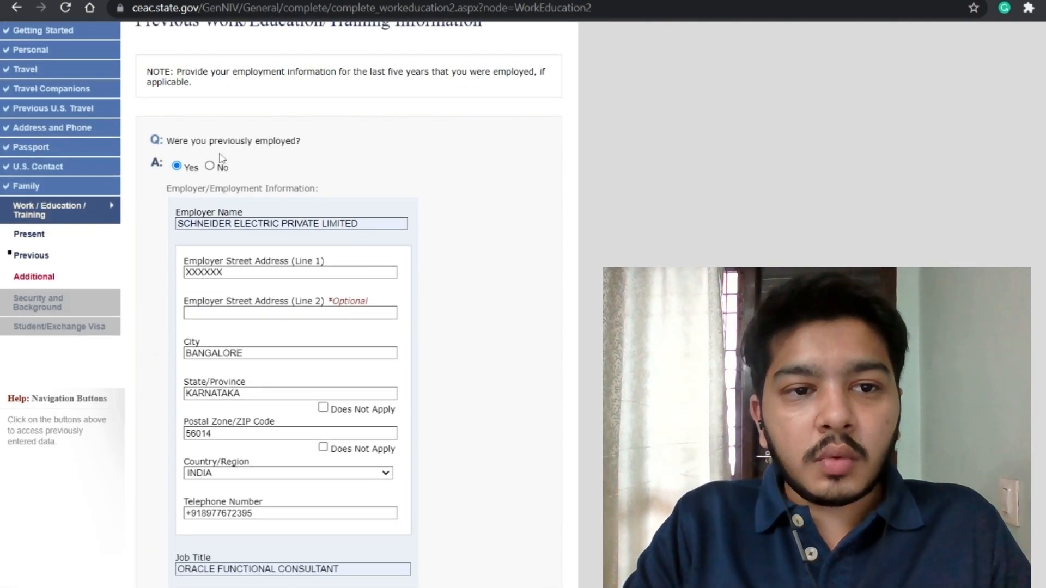
scroll(314, 178, down, 11)
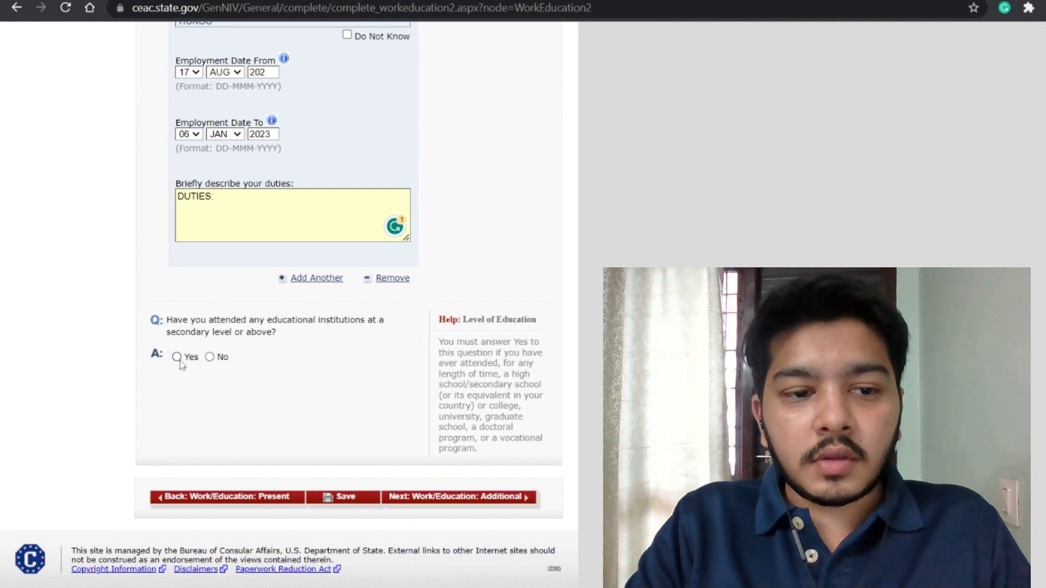
scroll(319, 338, down, 1)
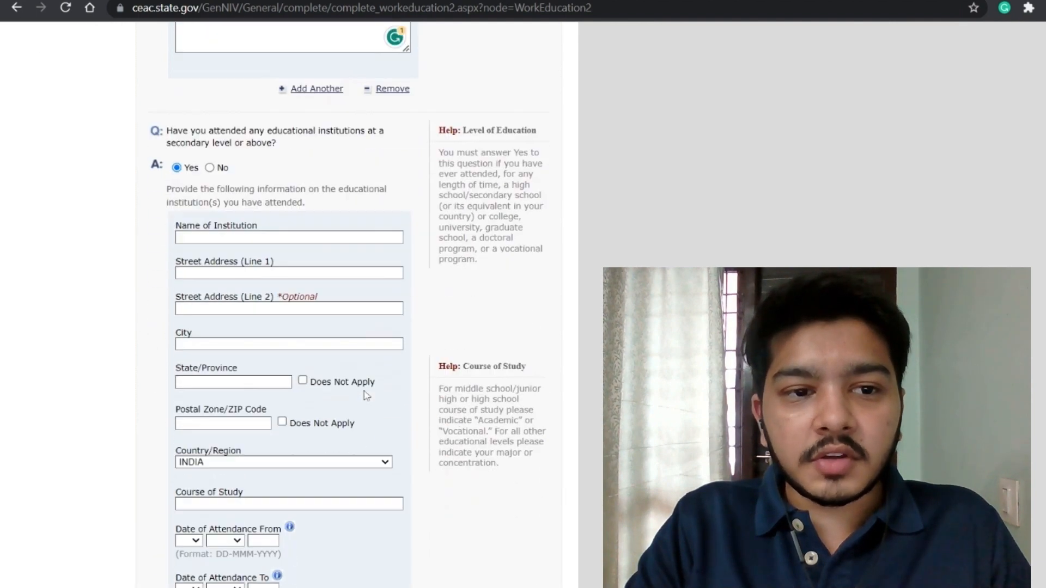
text(MANI)
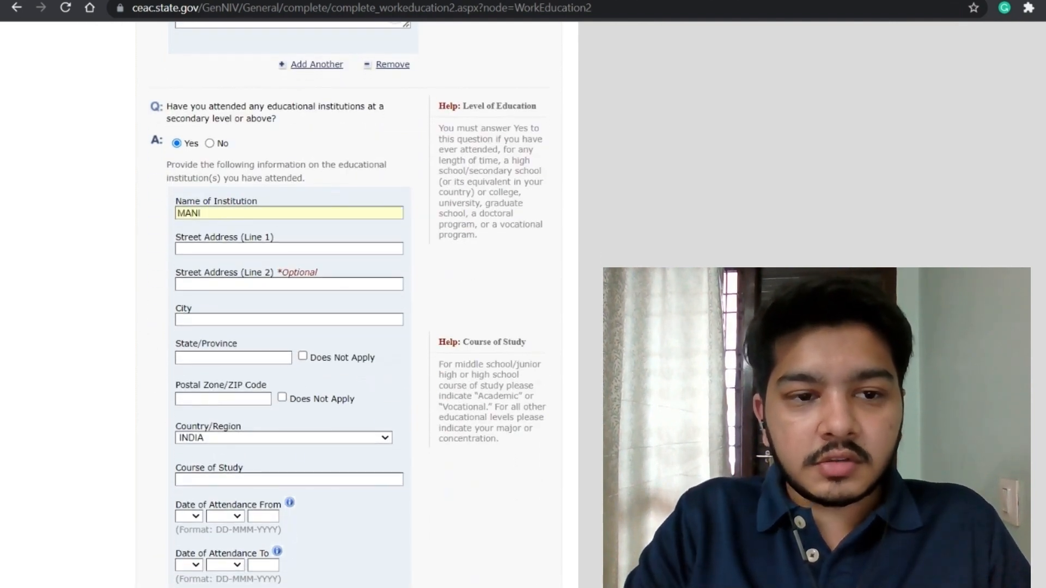
key(Down)
key(Return)
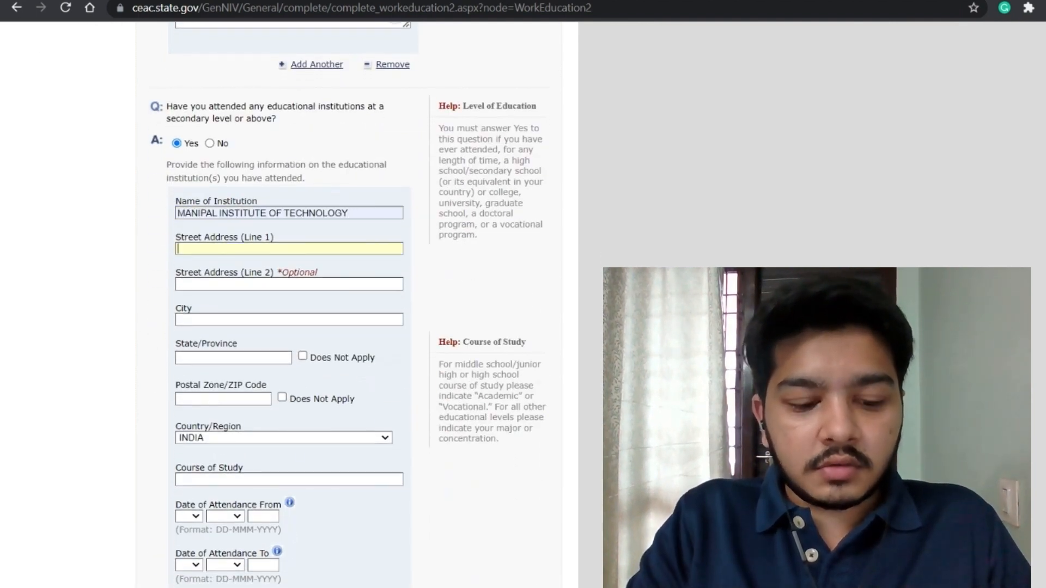
Step: Fill in the institution's street, city MANIPAL, state KARNATAKA, postal code 56014, and course ACADEMIC
text(XXXXX)
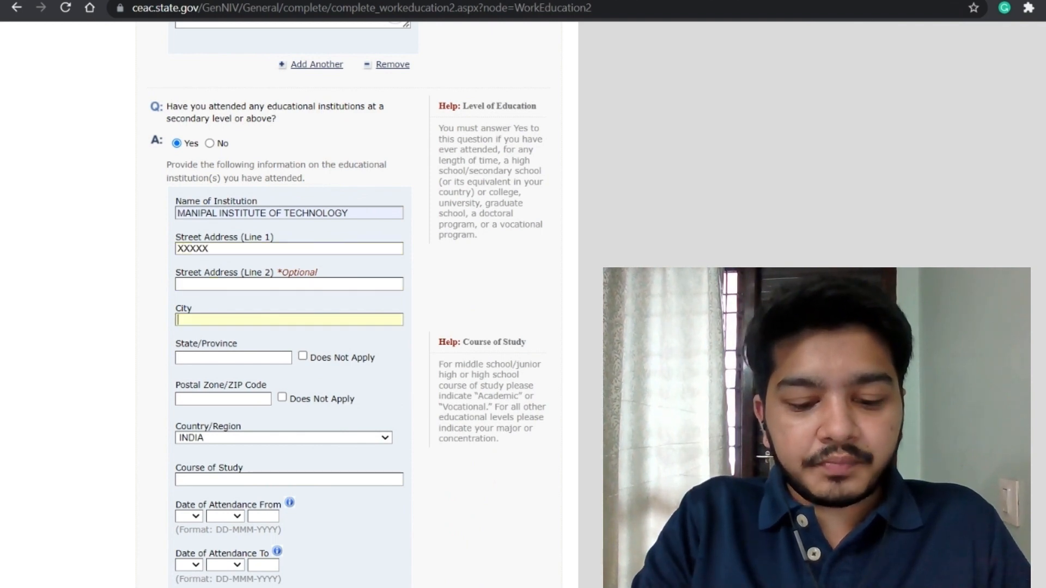
text(MANIPALKA)
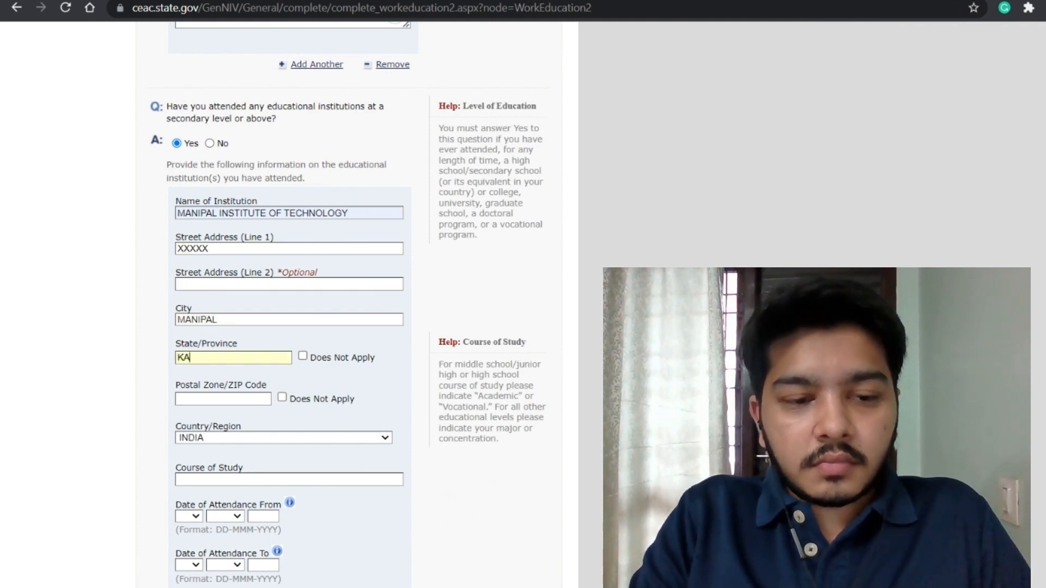
text(RNATAKA)
key(Tab)
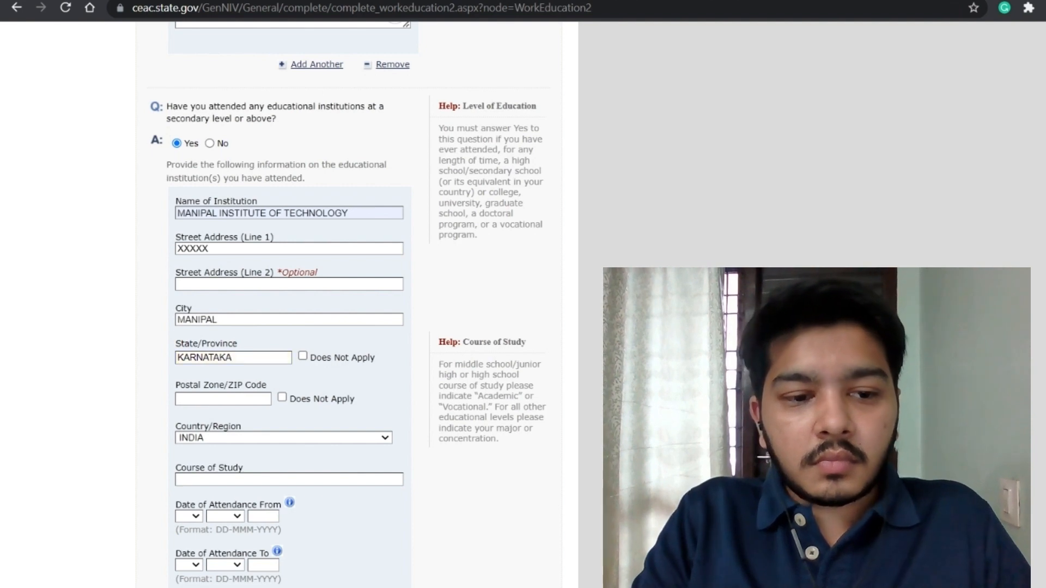
text(56014)
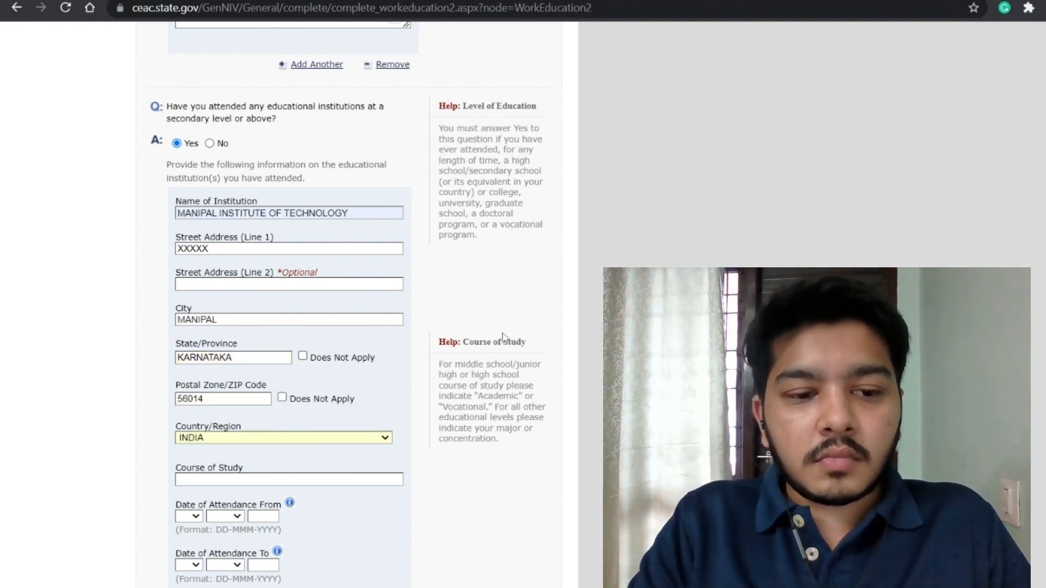
scroll(503, 336, down, 3)
key(Tab)
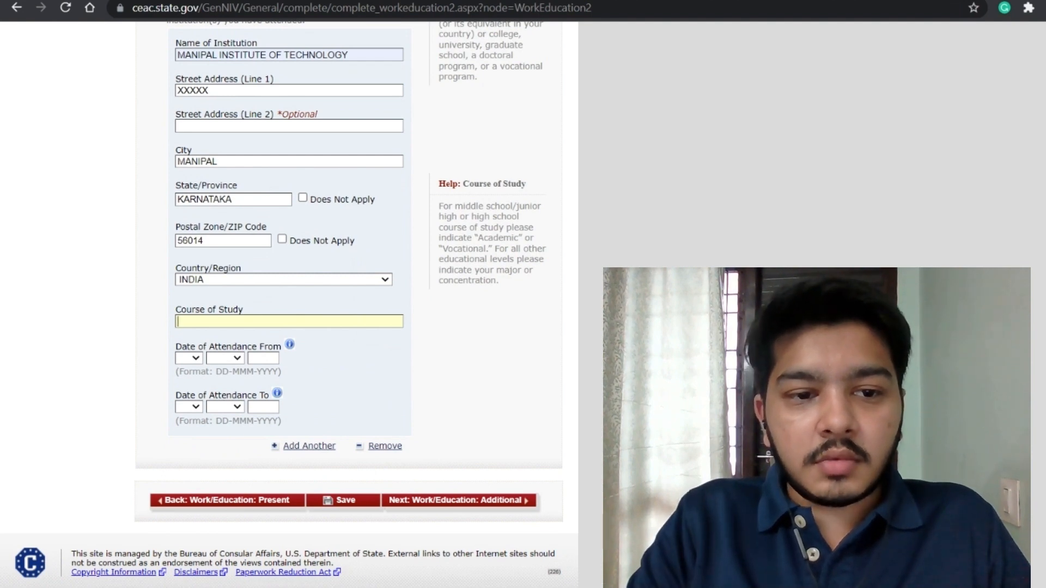
text(ACADEMIC)
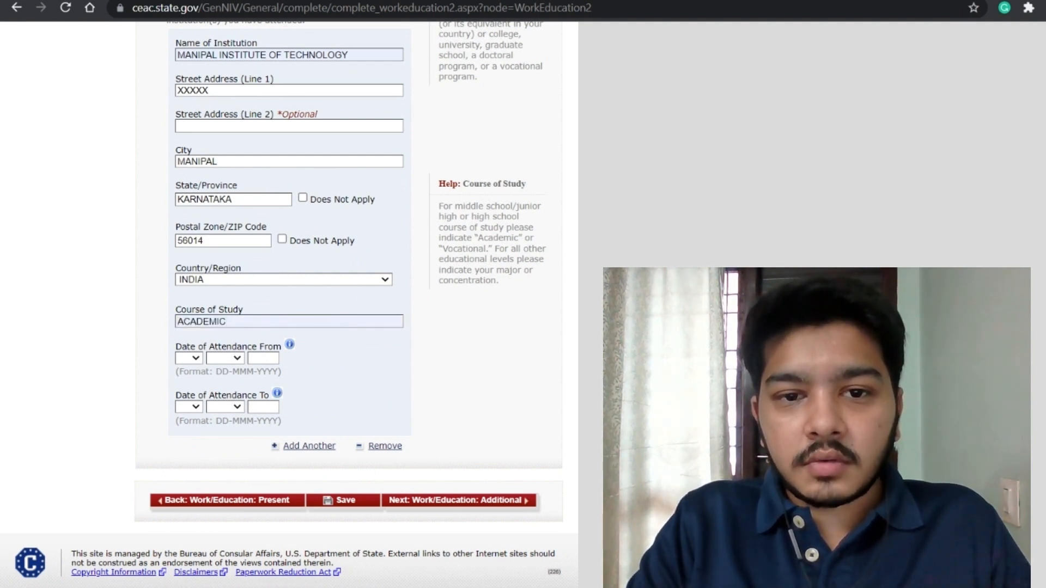
Step: Change the course of study to BACHELORS IN MECHANICAL ENGINEERING
drag(439, 206, 523, 285)
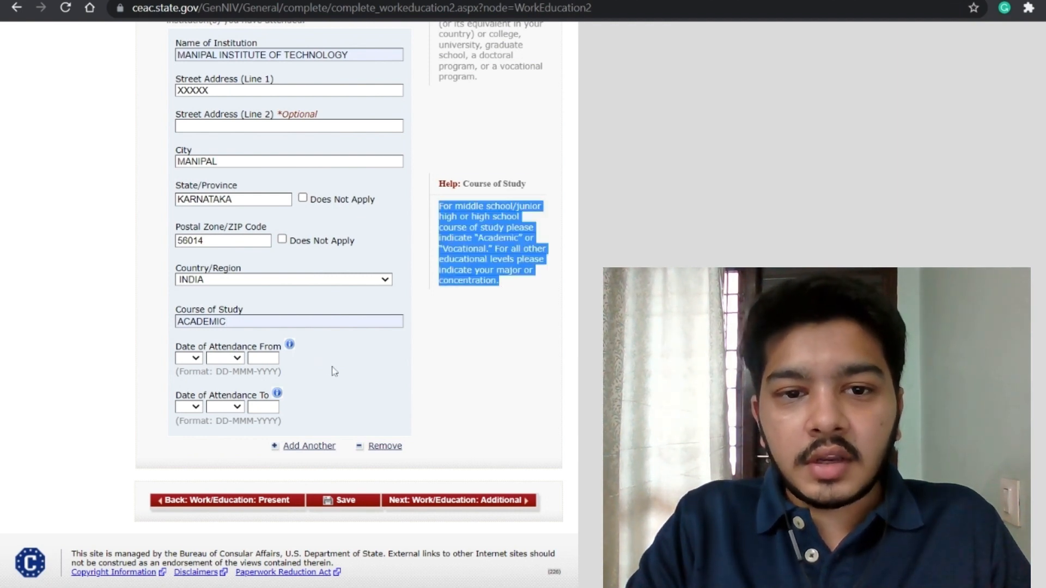
click(436, 273)
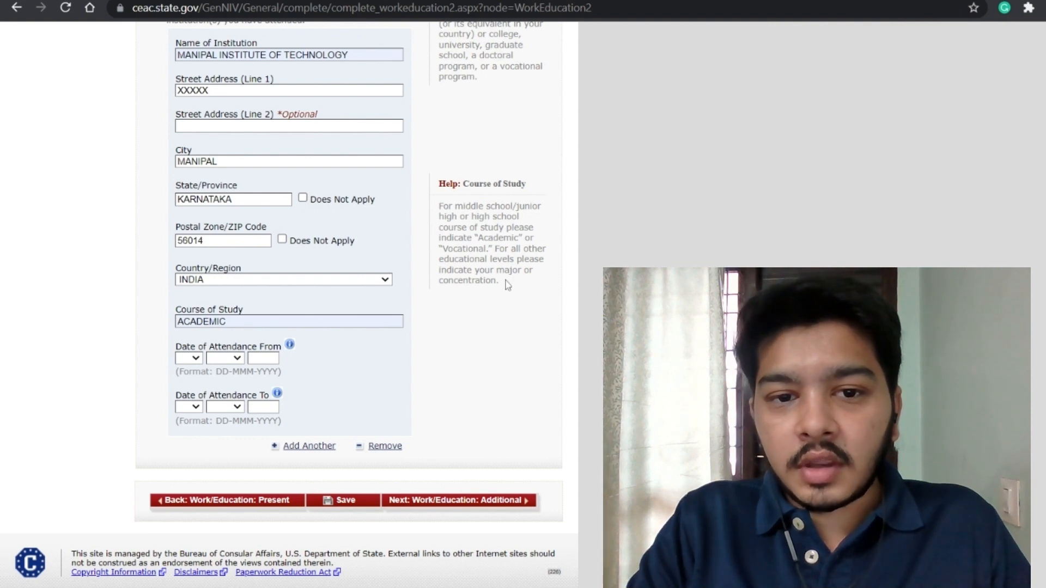
drag(228, 322, 175, 328)
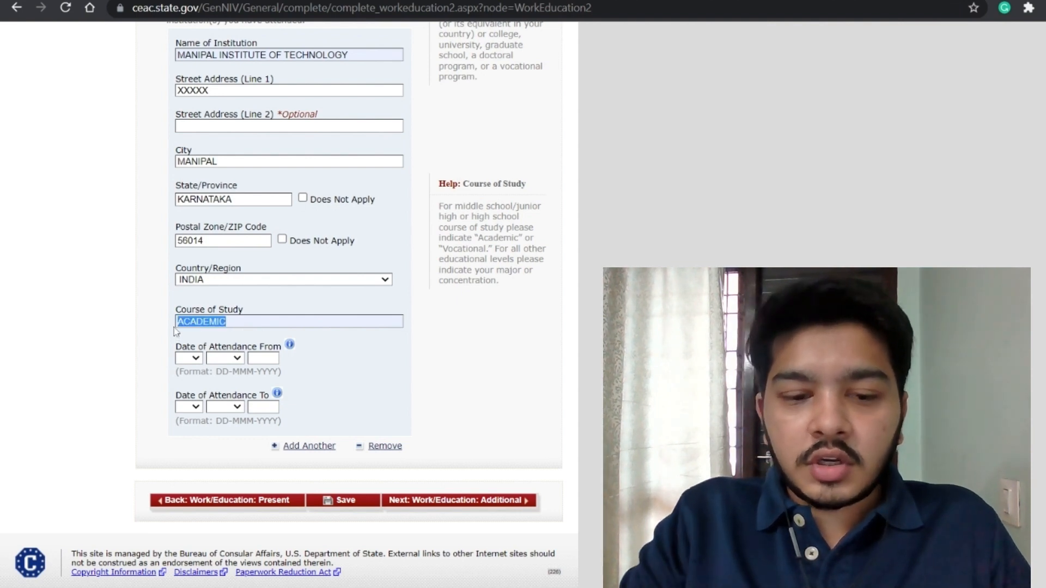
key(BackSpace)
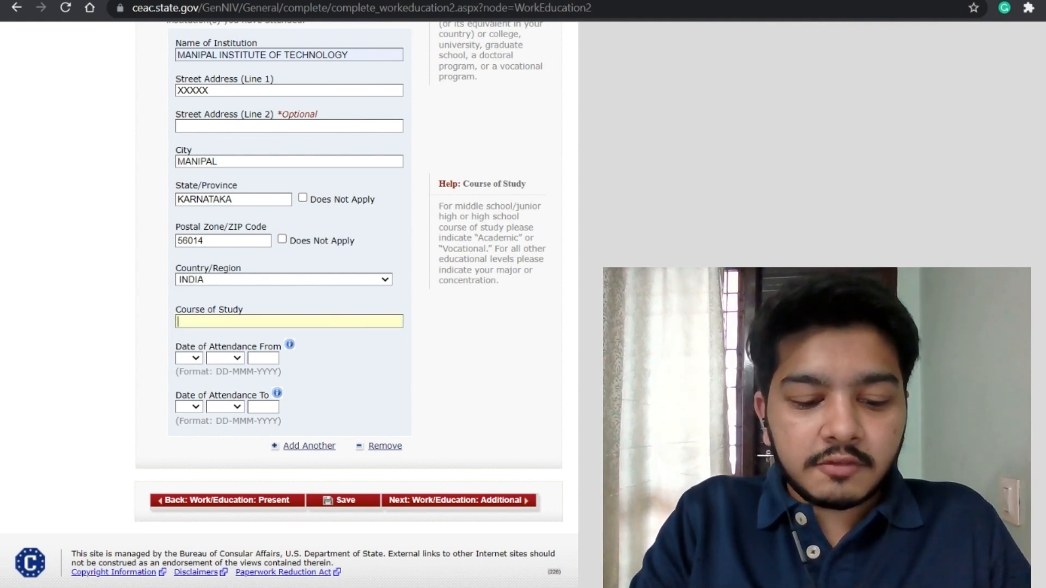
text(BACHELORS)
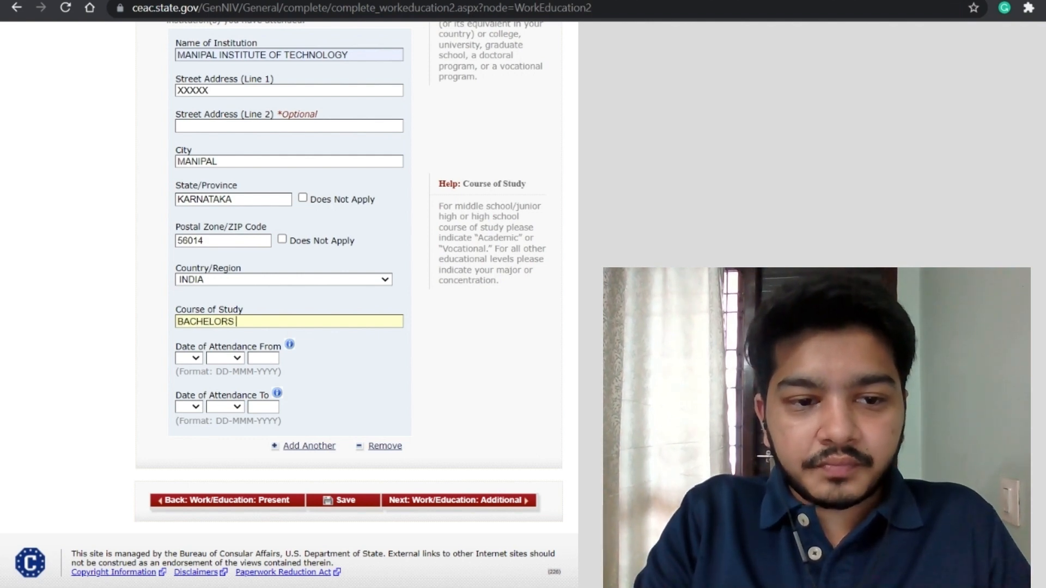
text( IN)
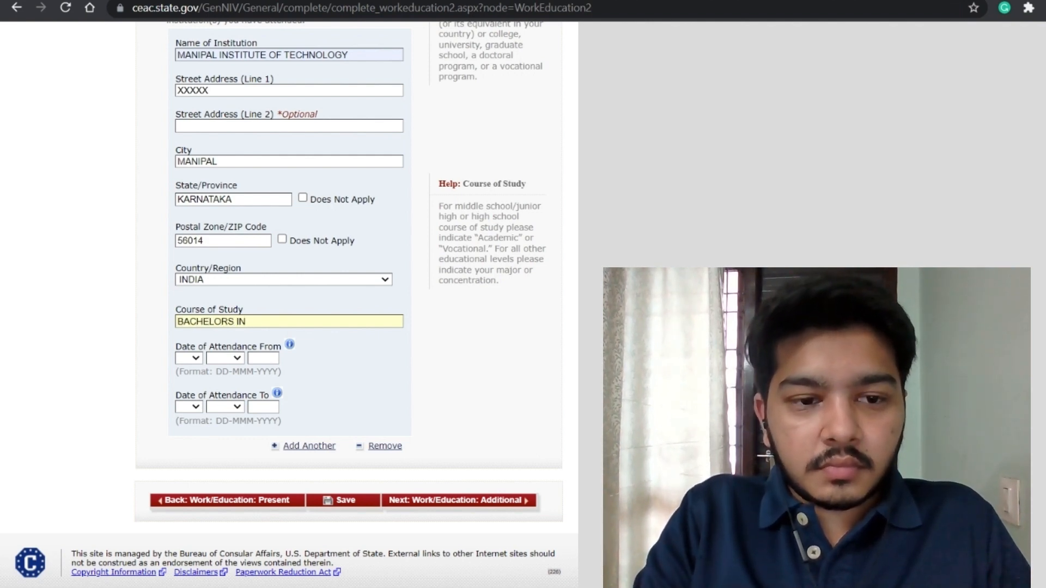
text( MECHANICAL E)
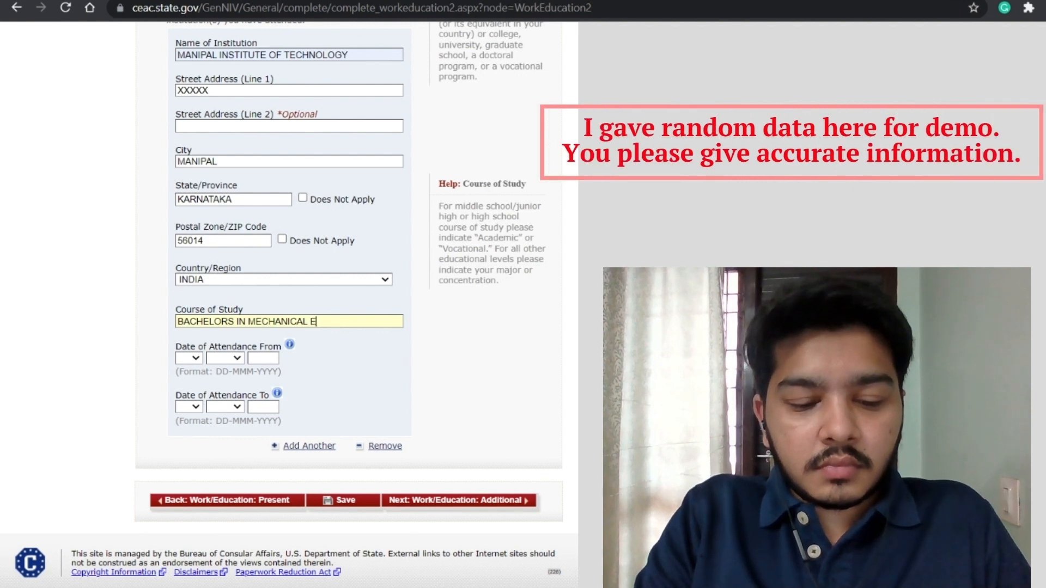
text(NGINEERING)
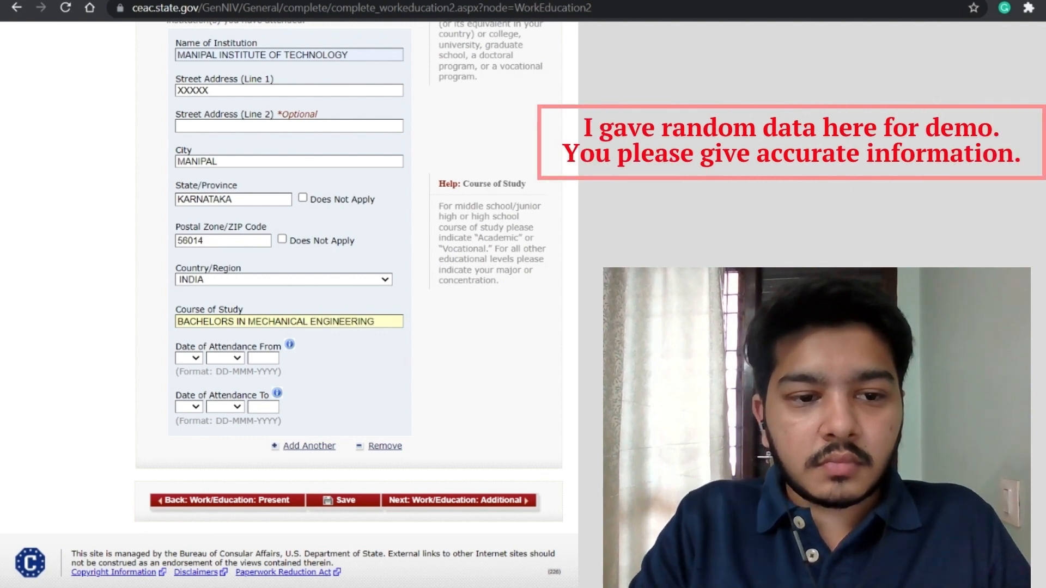
Step: Set attendance dates 03 AUG 2016 to 02 JUN 2020 and submit the page
click(194, 359)
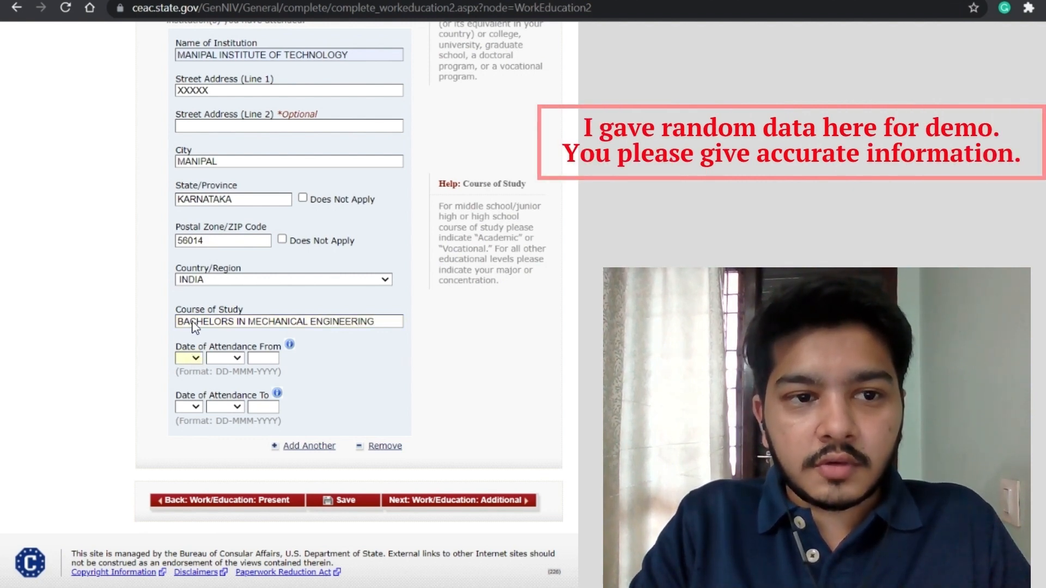
text(03)
key(Tab)
text(aug)
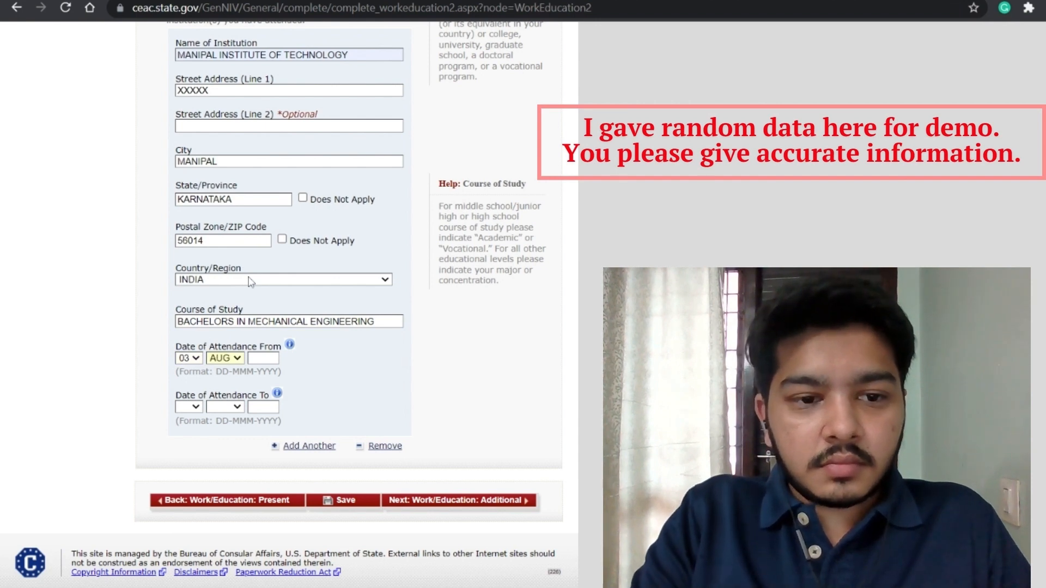
text(2016)
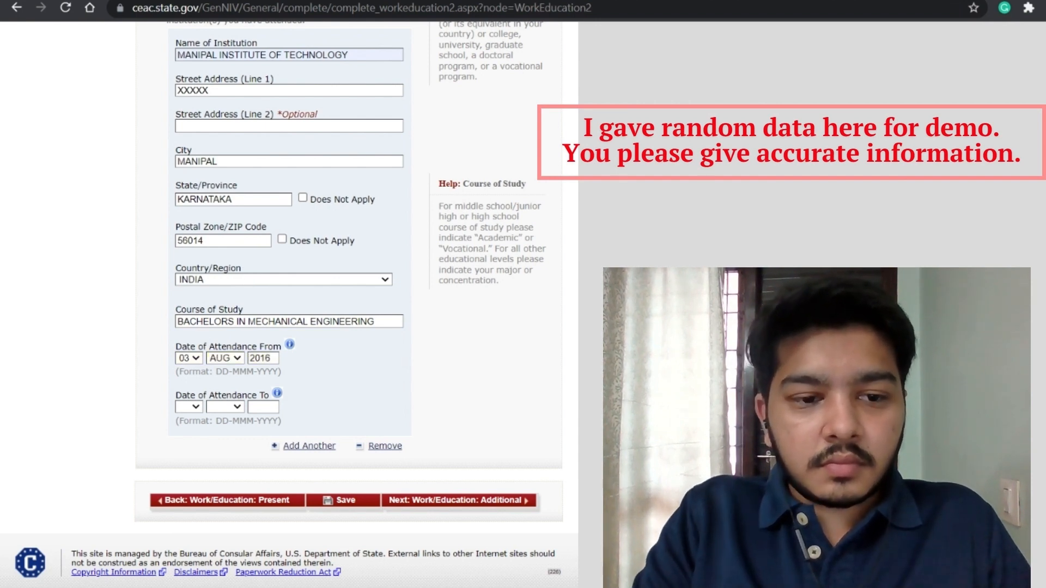
key(Tab)
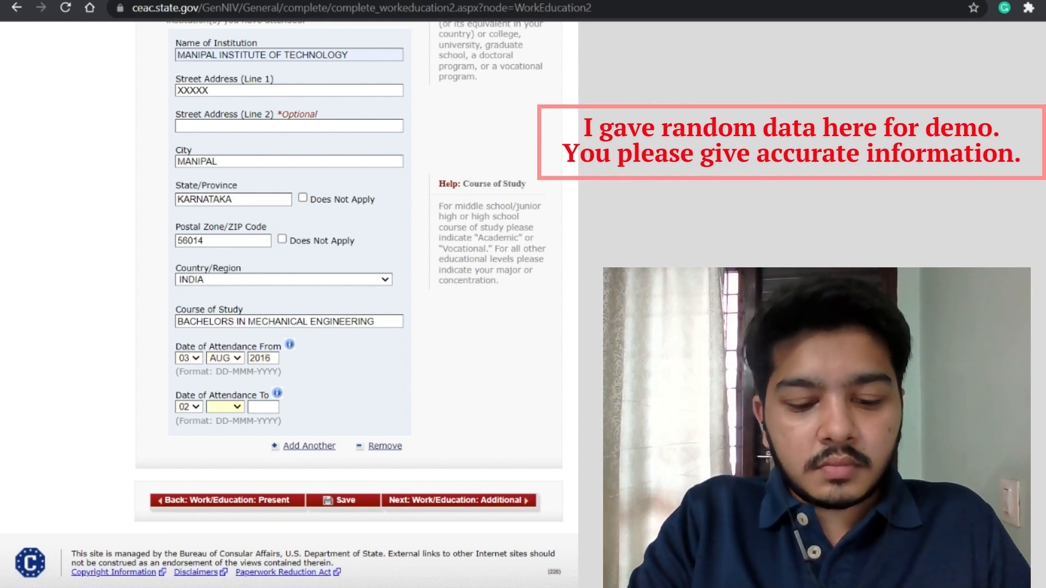
text(jun)
key(Tab)
text(2020)
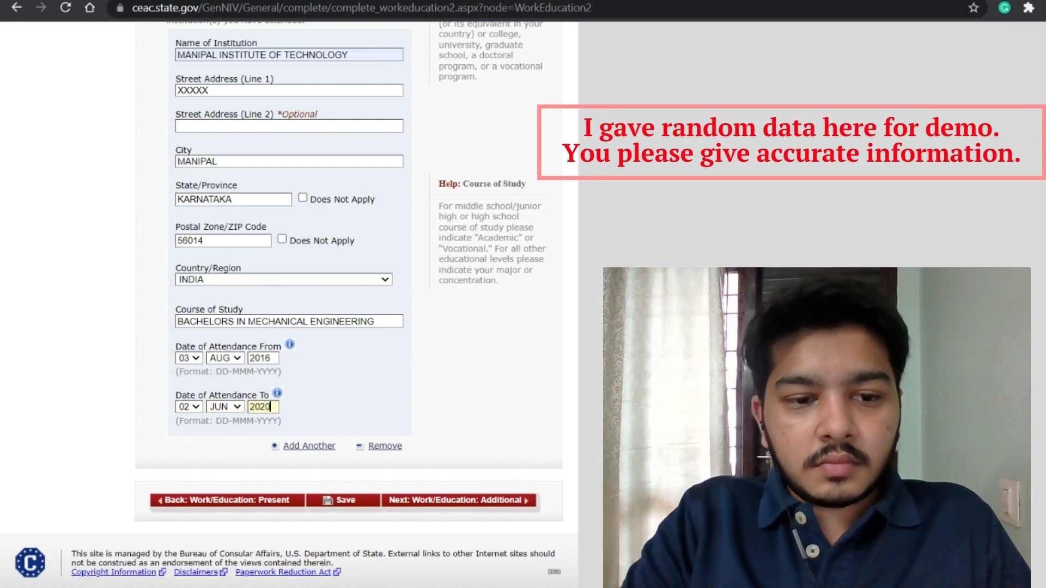
click(412, 378)
scroll(412, 378, up, 3)
scroll(412, 378, down, 2)
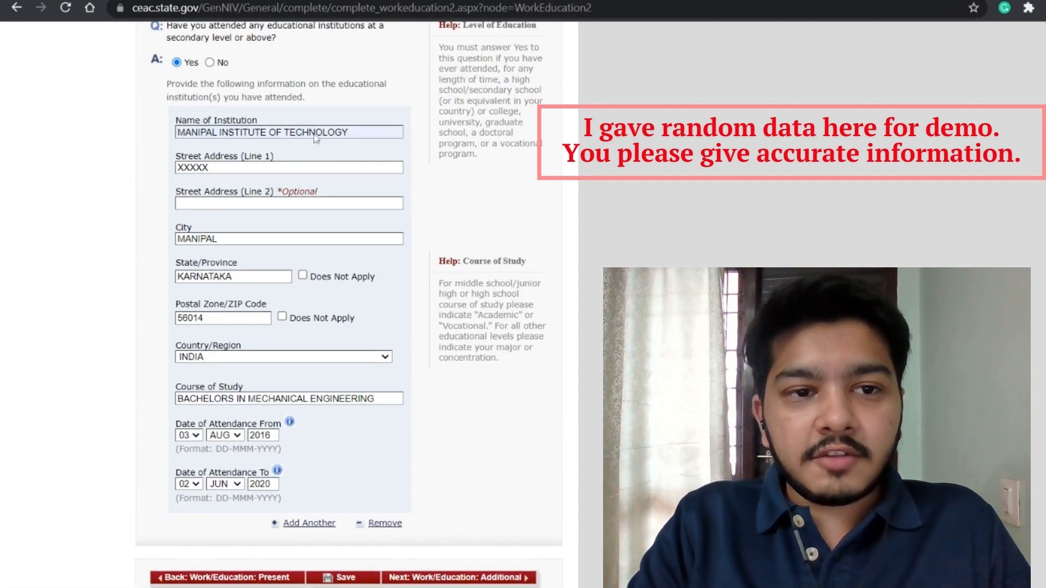
scroll(223, 311, down, 1)
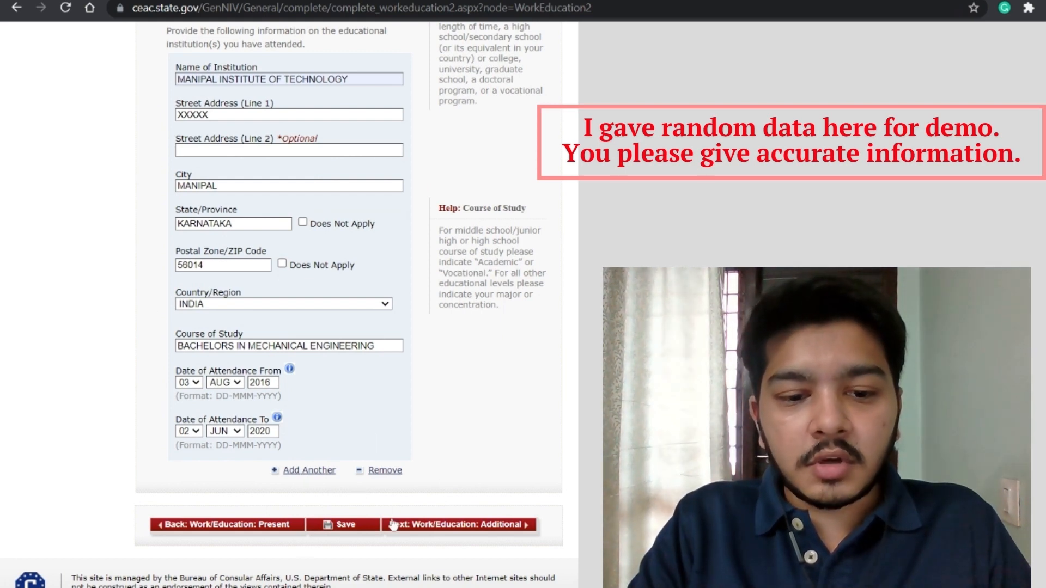
click(413, 524)
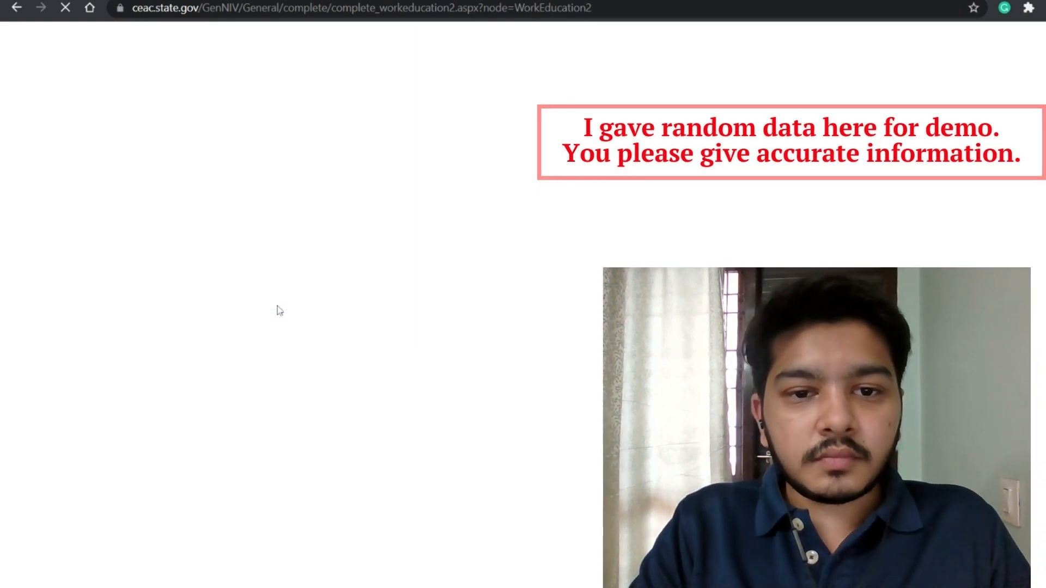
Step: Save the Previous Work/Education page and return to the application
scroll(280, 311, down, 8)
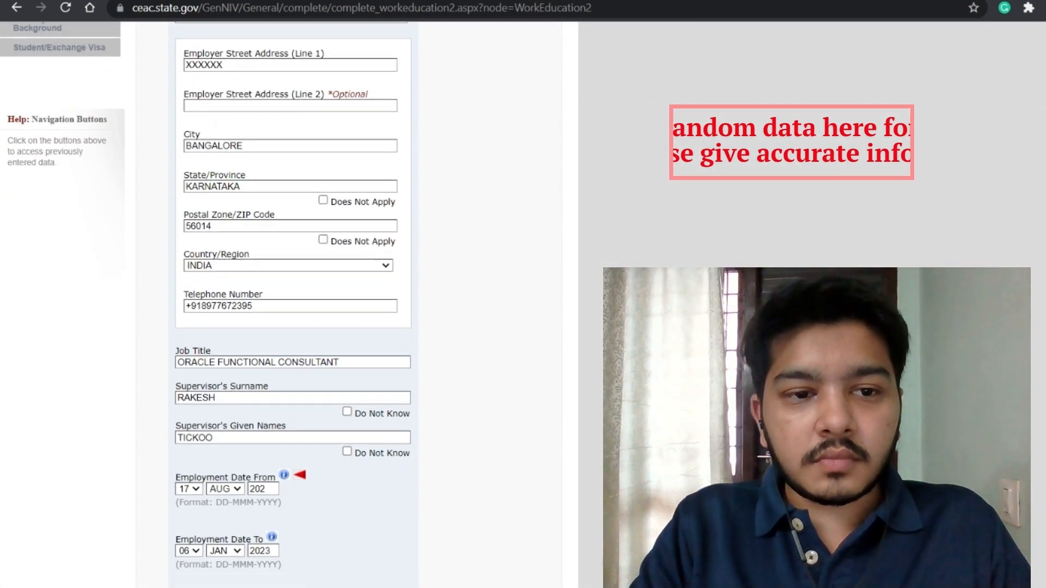
scroll(280, 311, up, 3)
scroll(280, 311, up, 3)
scroll(279, 311, down, 4)
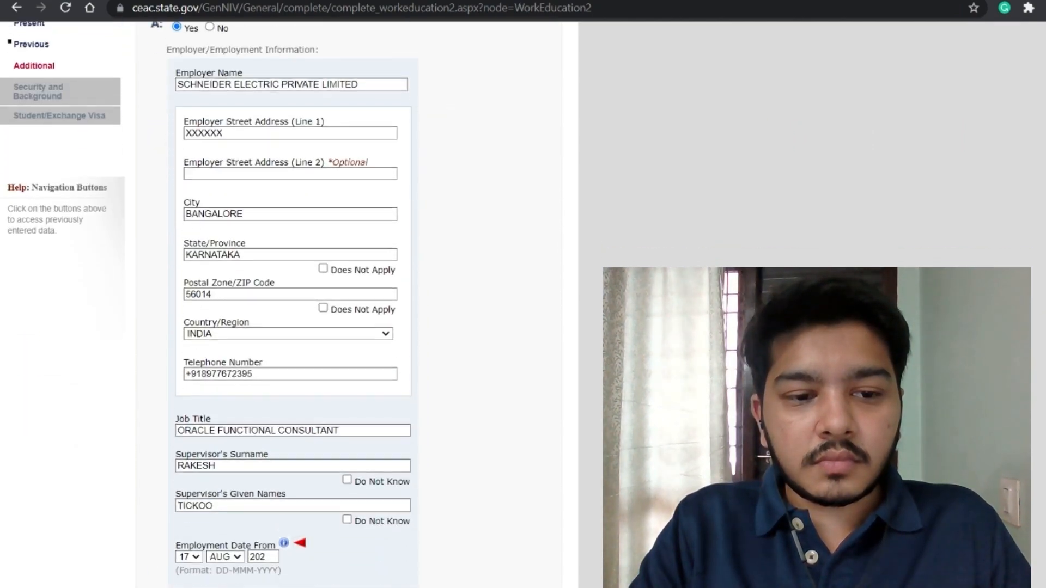
scroll(279, 310, up, 2)
scroll(280, 311, down, 6)
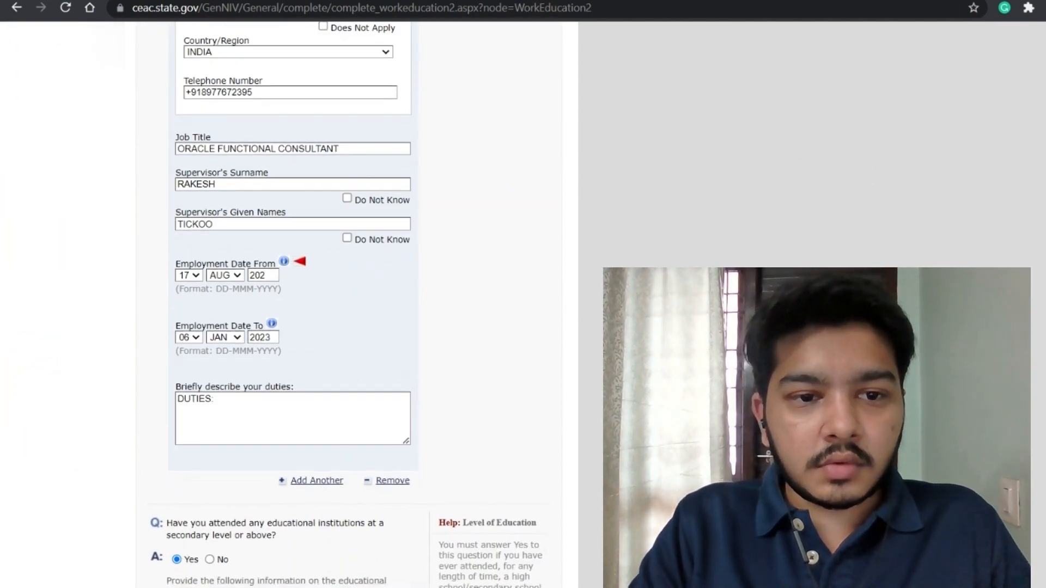
scroll(349, 484, down, 10)
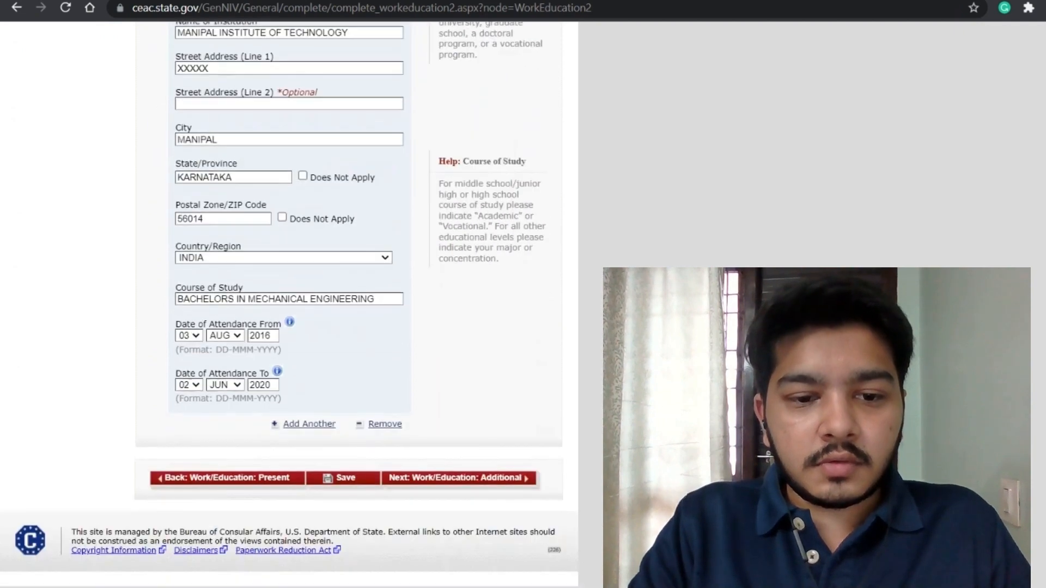
click(347, 479)
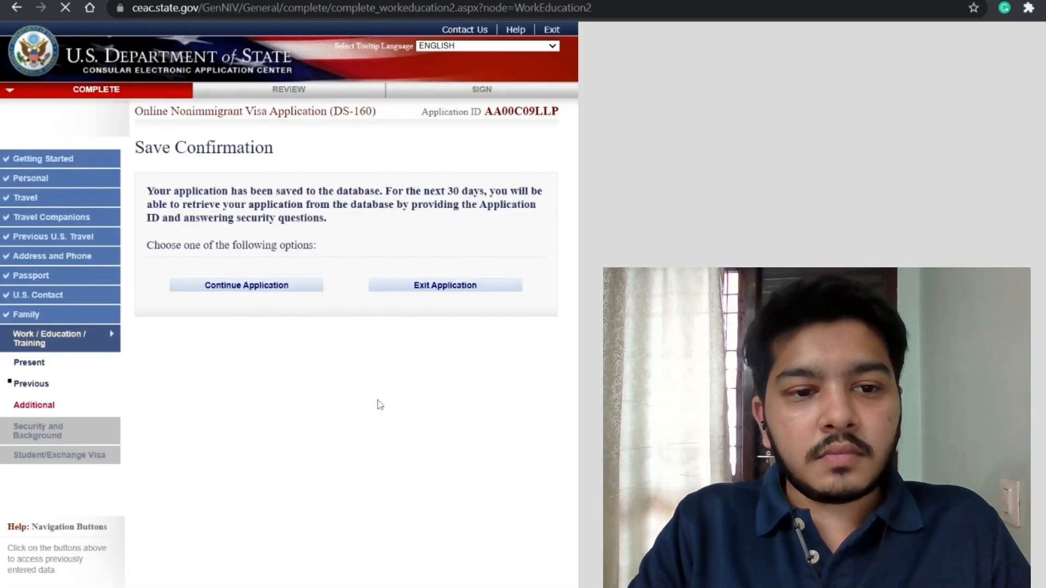
click(271, 292)
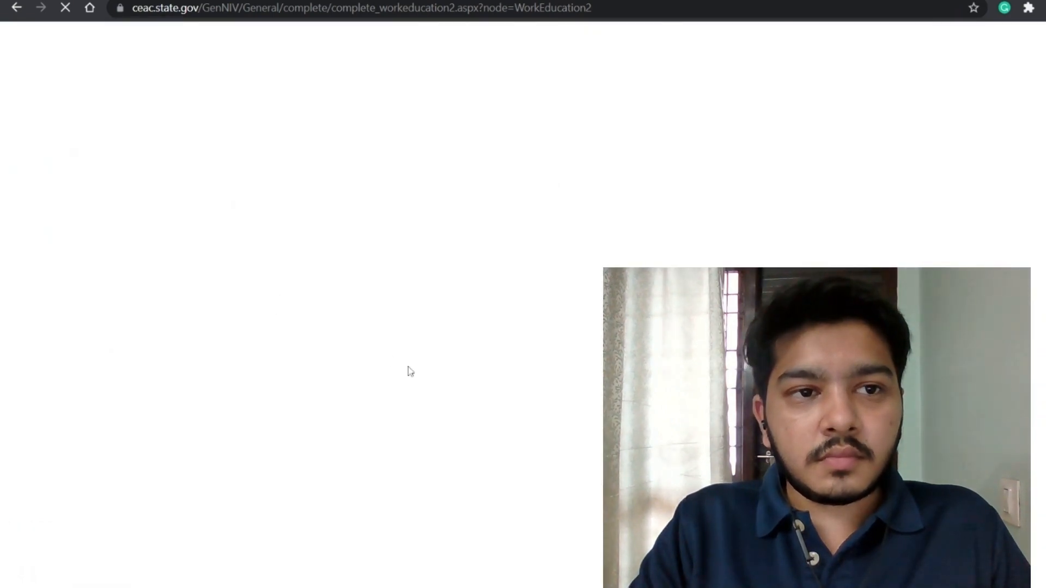
Step: Proceed to the Additional Work/Education/Training Information page
scroll(409, 367, down, 15)
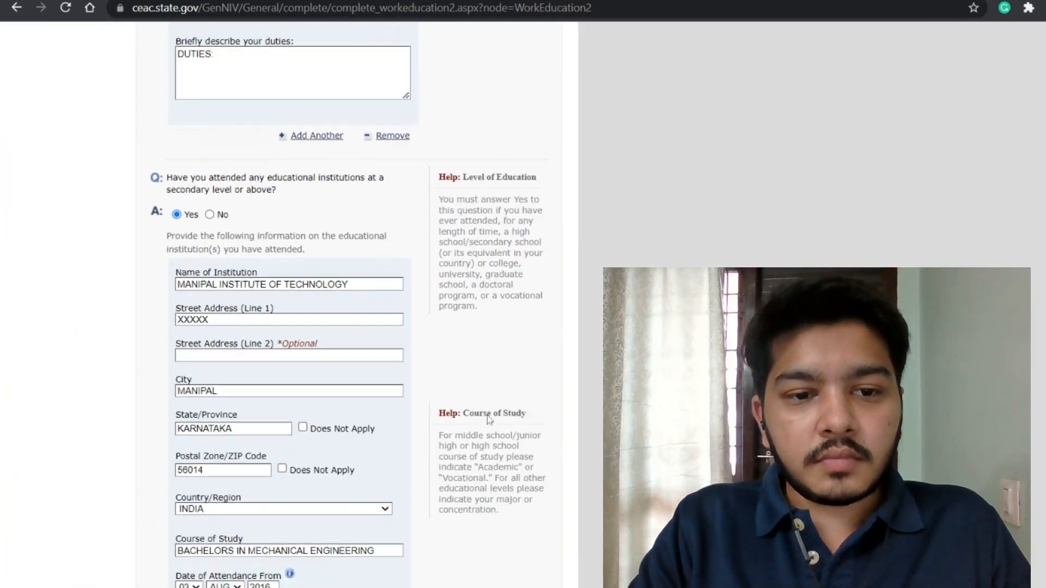
scroll(488, 420, down, 4)
click(435, 515)
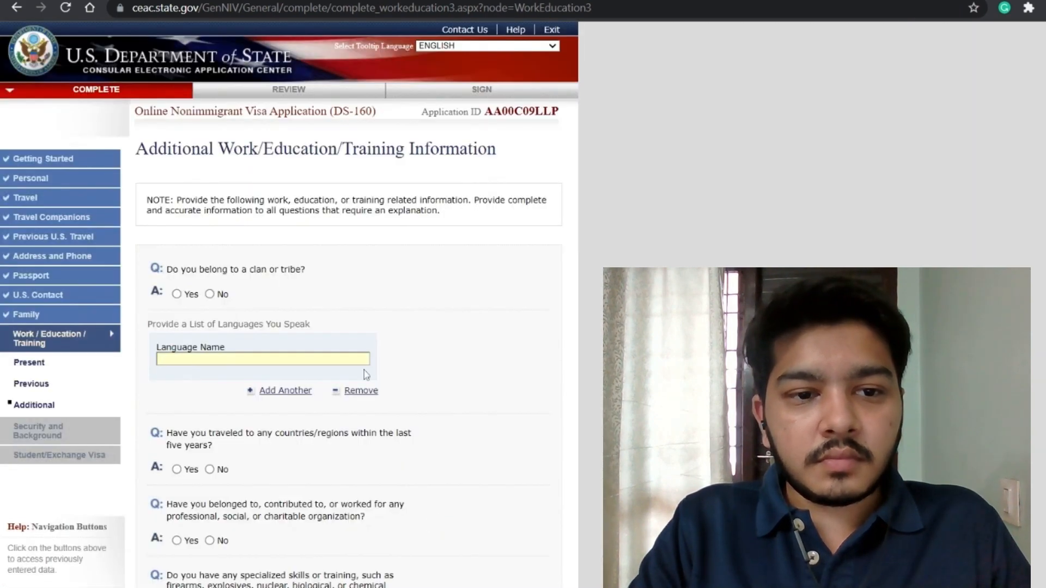
Step: Answer No to the clan/tribe question and list the languages ENGLISH, HINDI and TELUGU
click(210, 294)
click(235, 358)
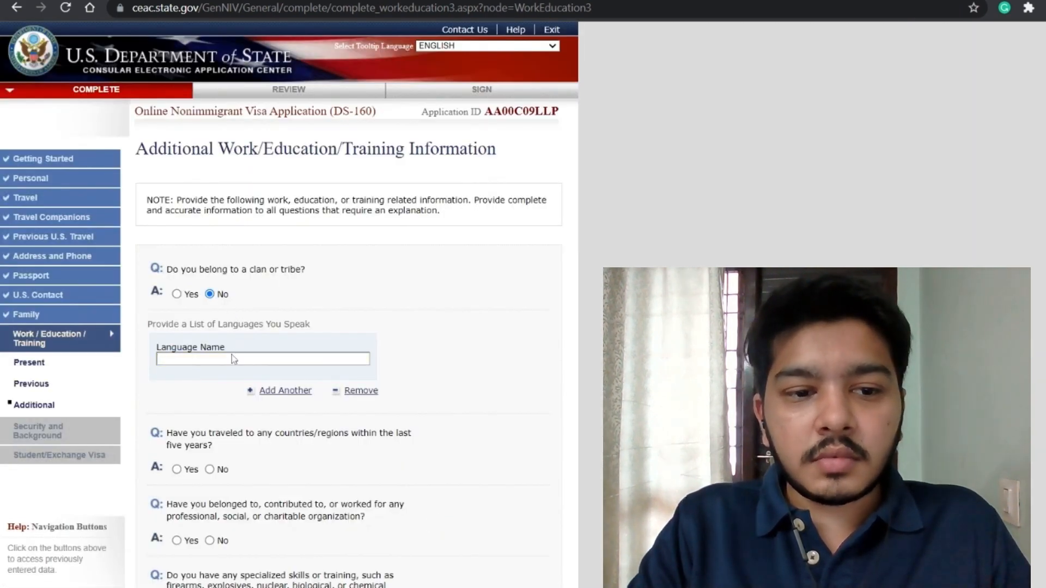
text(ENG)
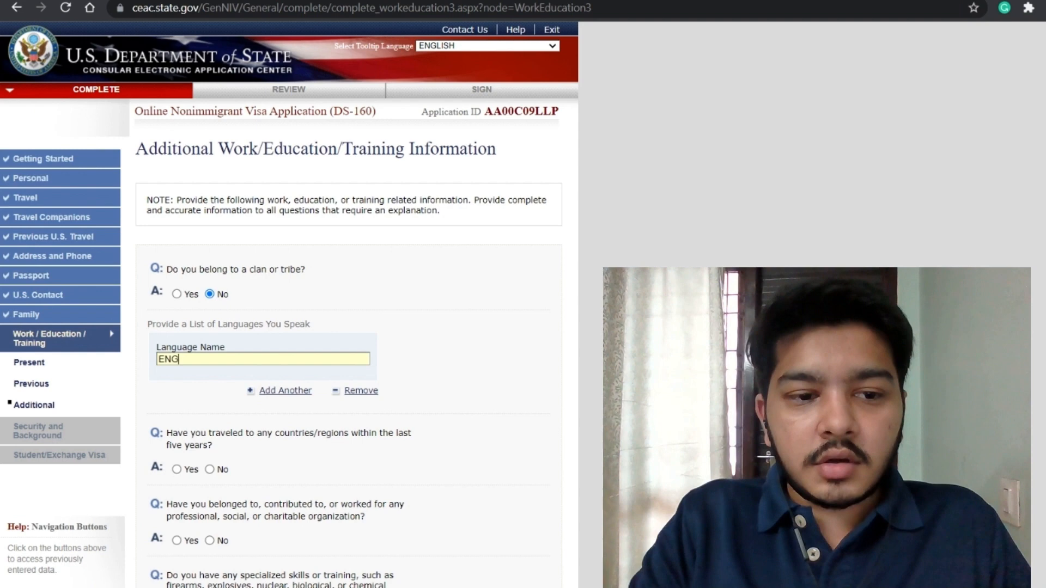
click(231, 373)
click(264, 394)
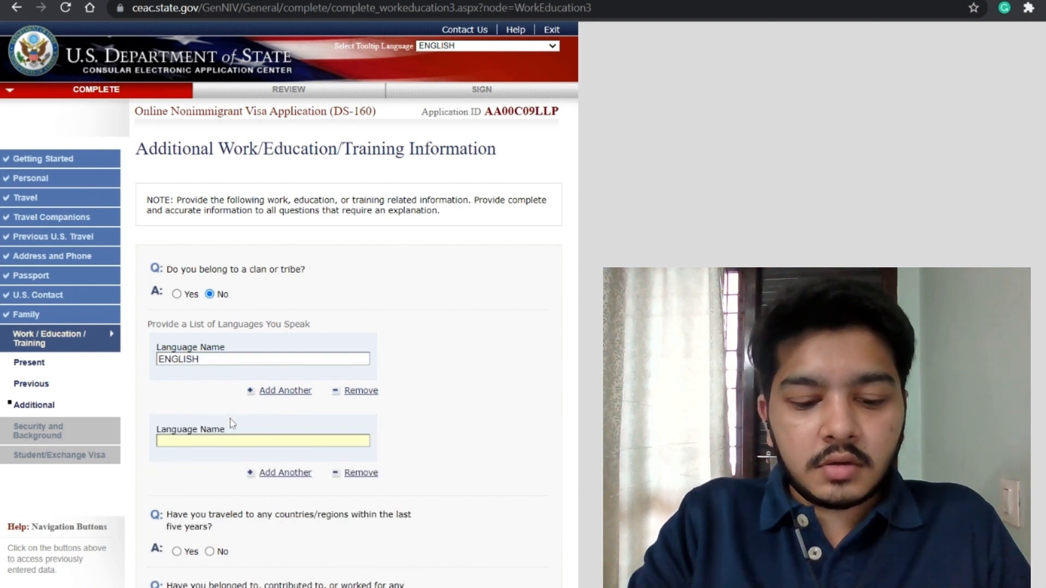
text(HINDI)
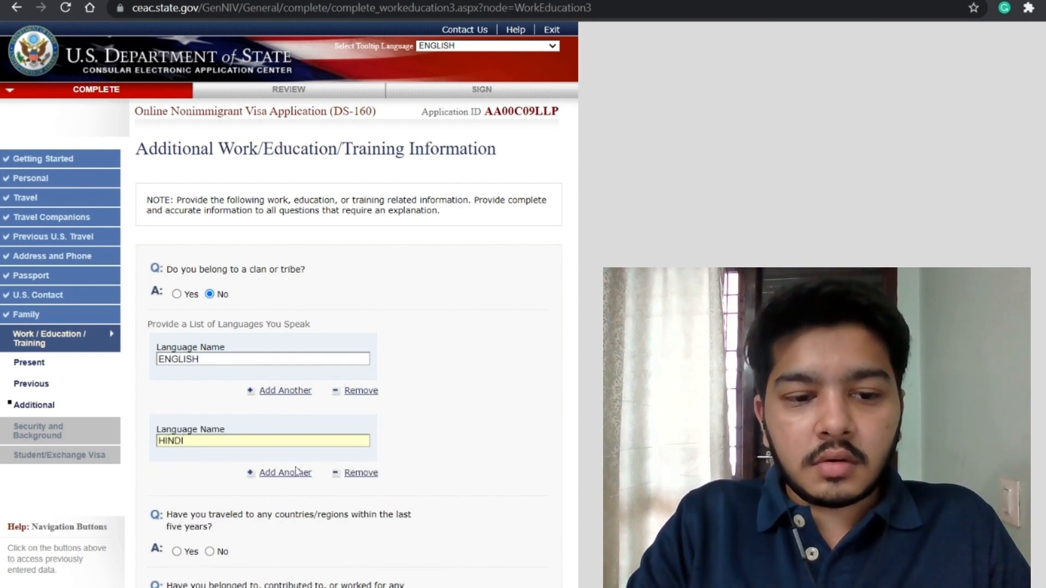
click(298, 474)
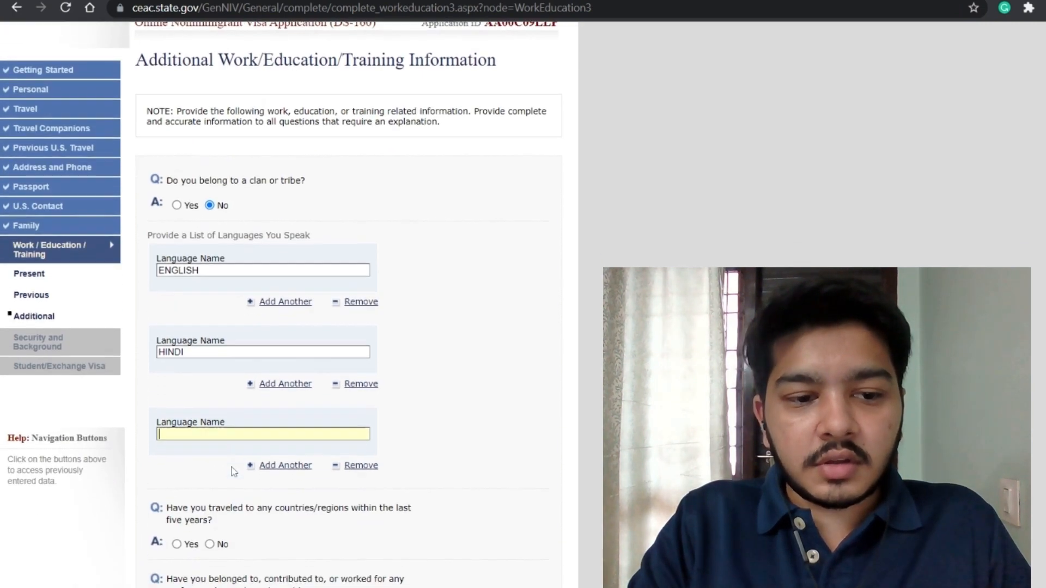
text(TELUGU)
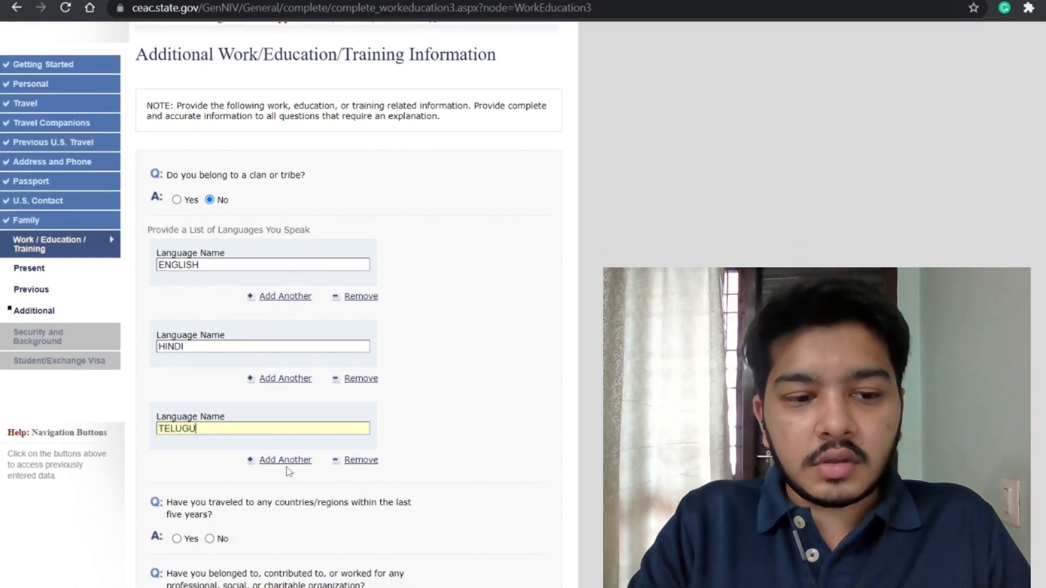
Step: Add UNITED STATES OF AMERICA and SINGAPORE as countries visited
scroll(273, 458, down, 3)
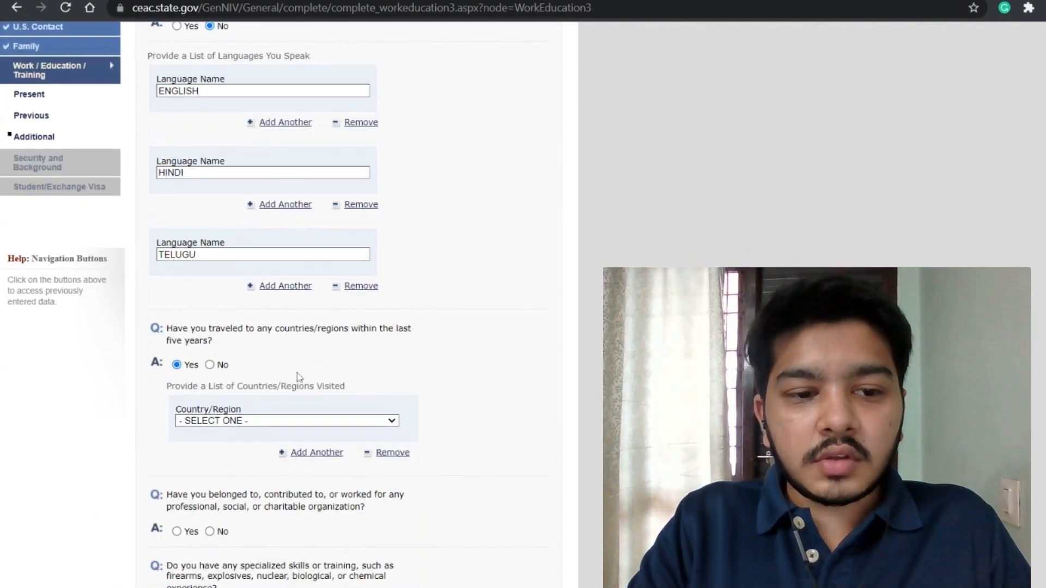
scroll(299, 377, down, 2)
click(257, 318)
text(un)
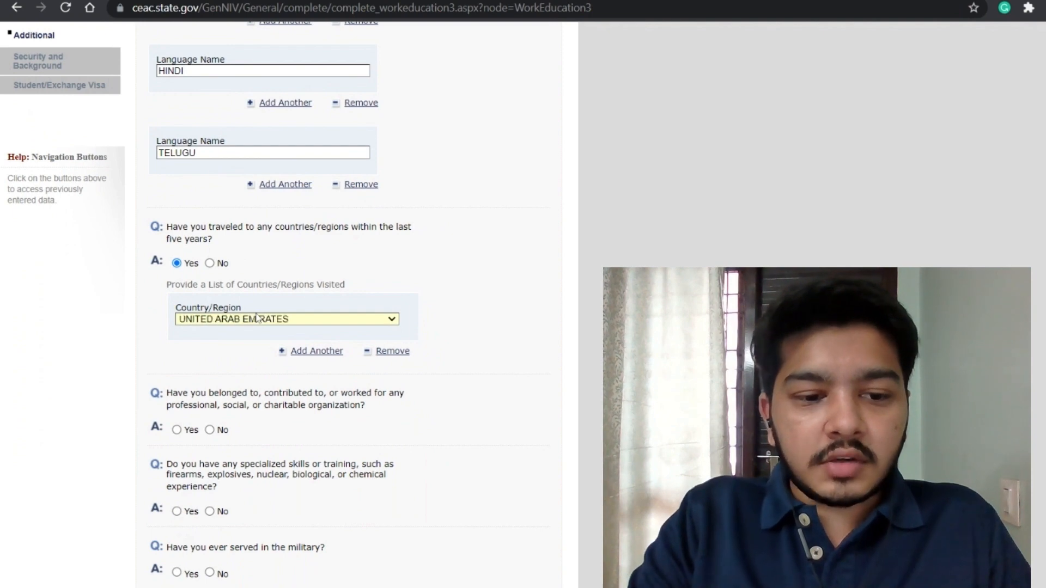
key(Down)
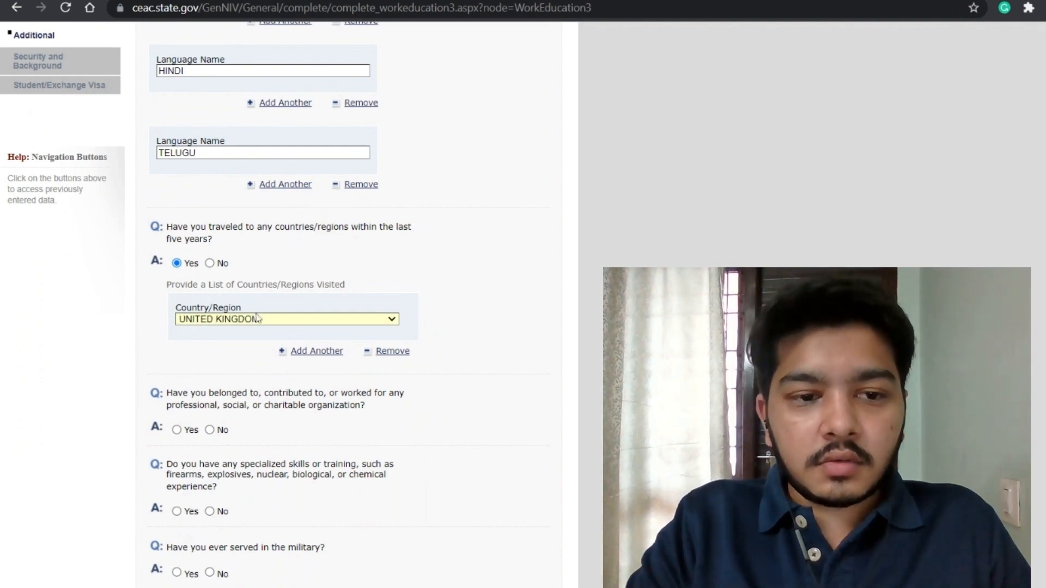
key(Down)
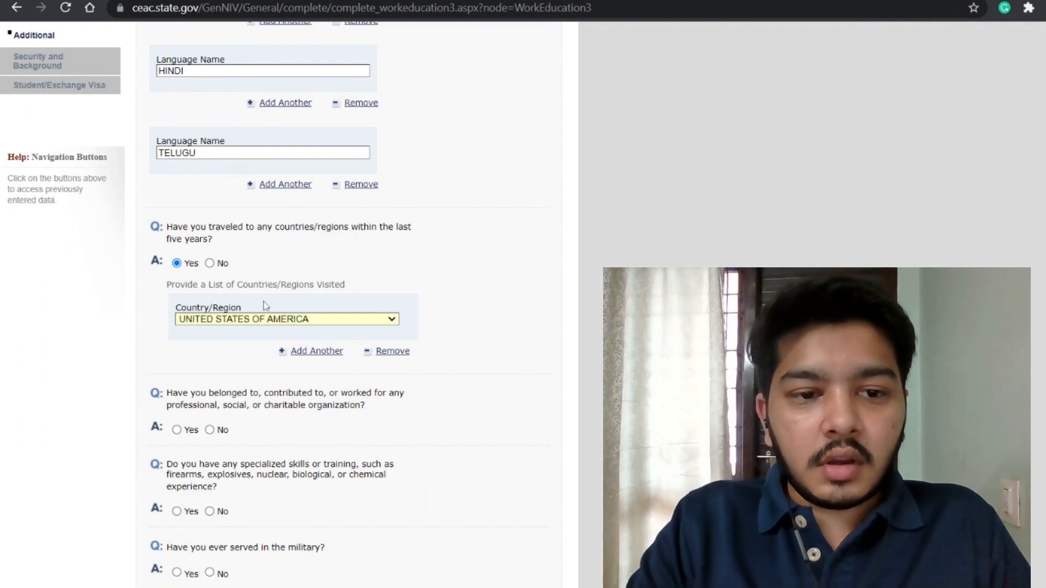
scroll(301, 308, down, 1)
click(308, 307)
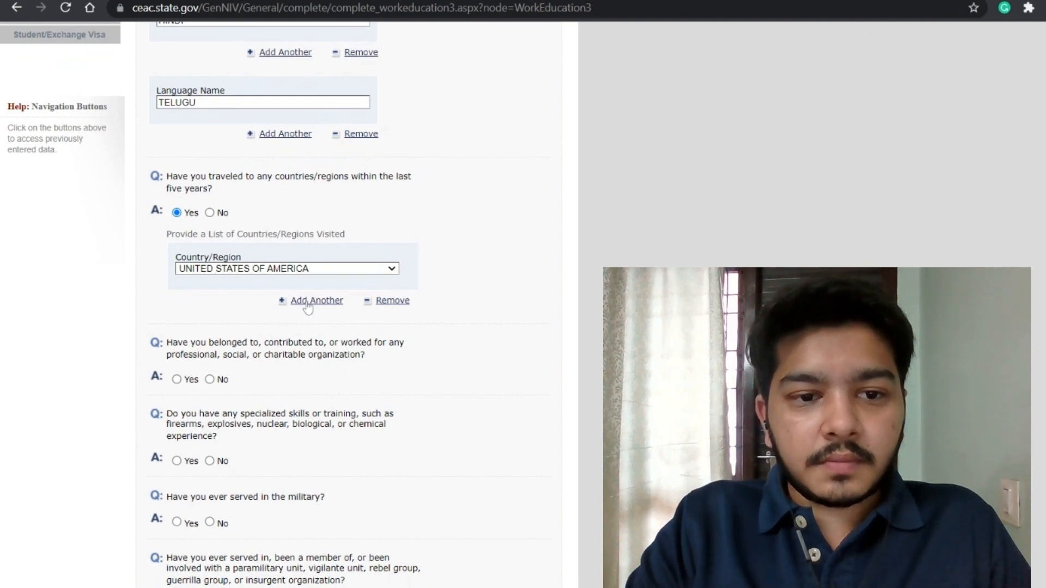
scroll(309, 306, down, 4)
text(singapore)
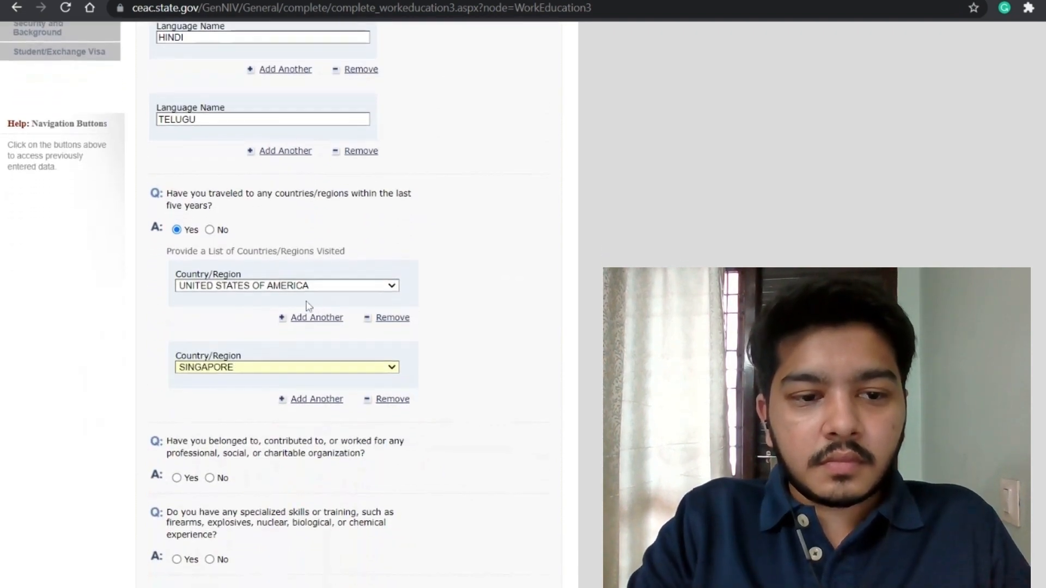
key(Up)
key(Up)
key(Up)
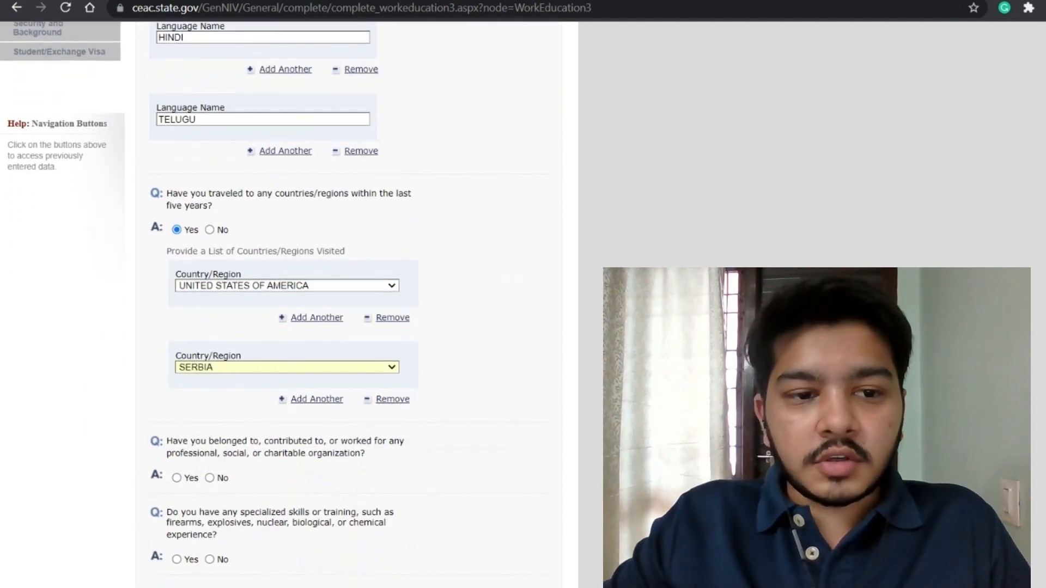
key(Down)
key(Down)
key(Down)
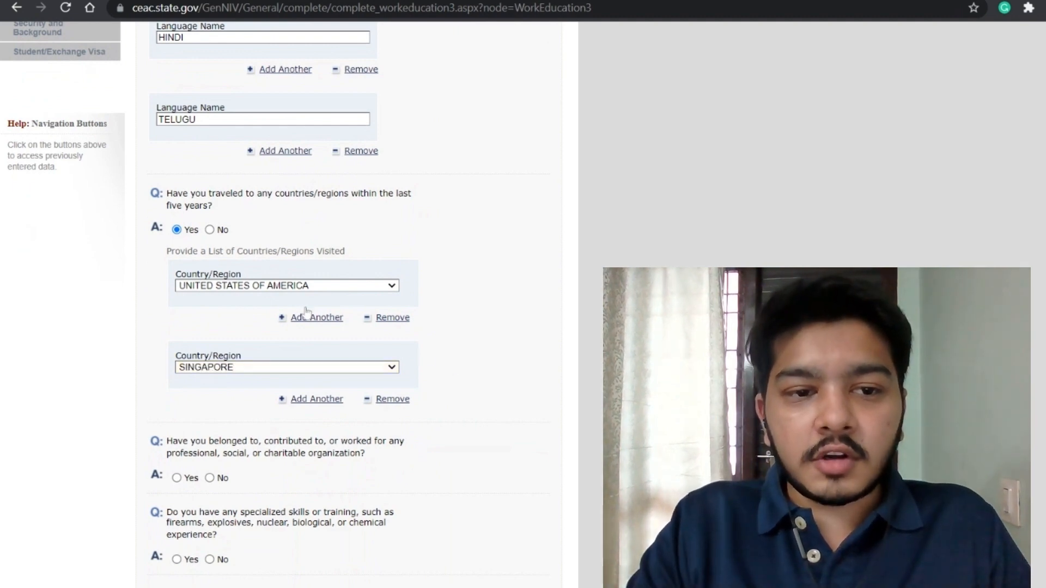
scroll(344, 320, down, 4)
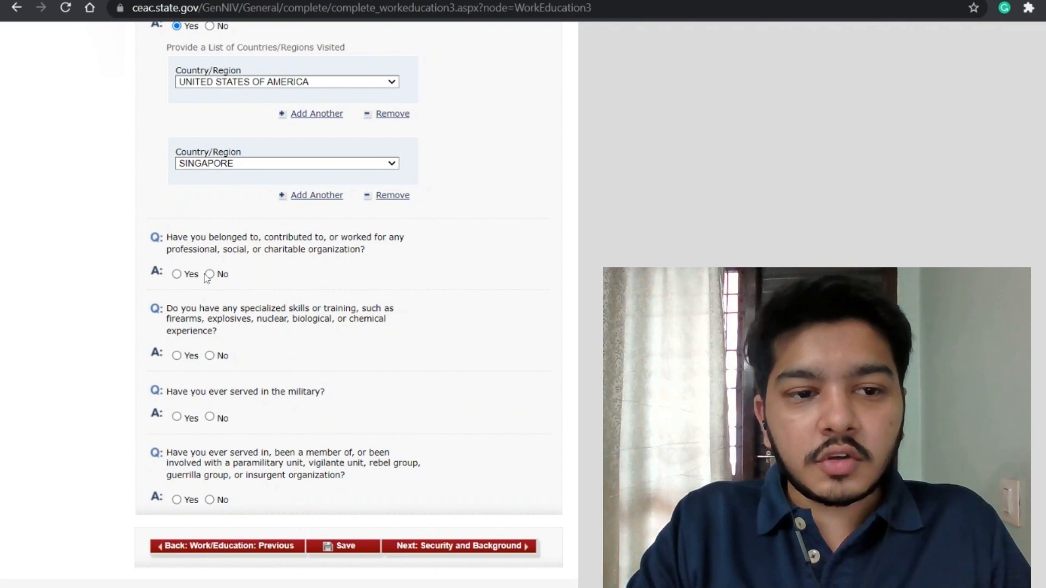
Step: Answer No to the organization membership and paramilitary organization questions
click(209, 274)
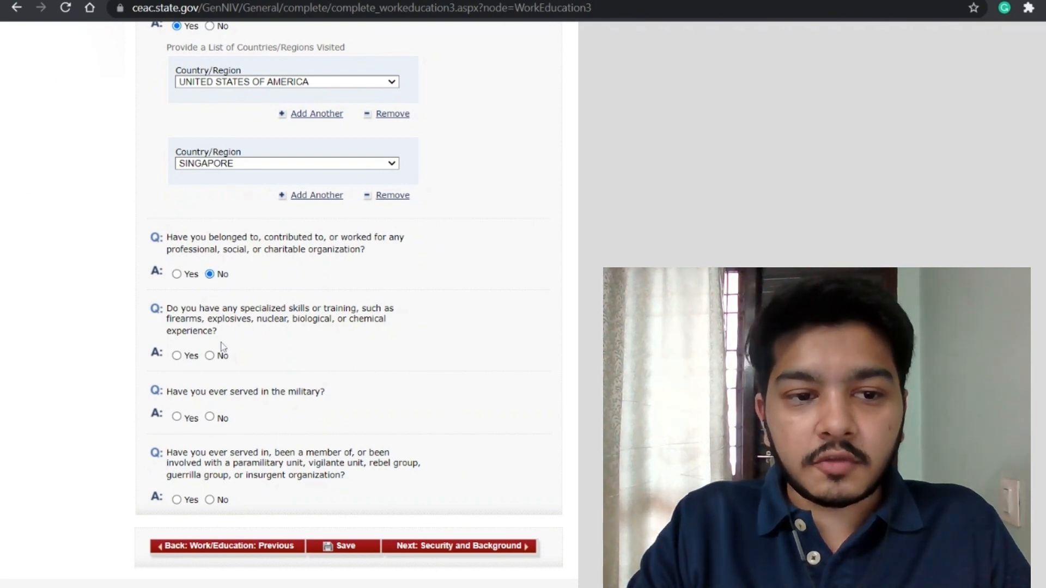
scroll(218, 351, up, 6)
scroll(229, 394, down, 7)
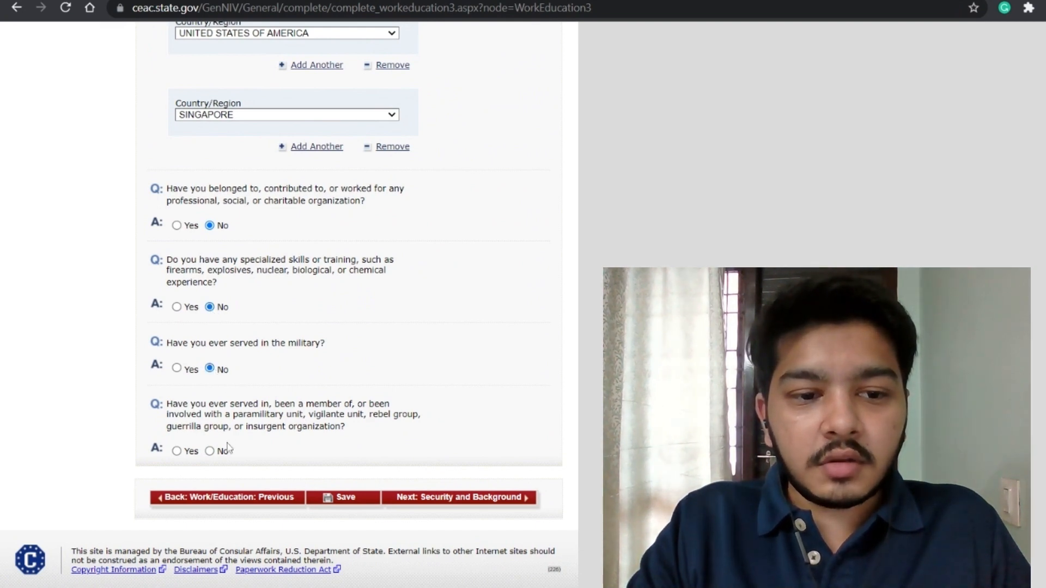
scroll(214, 456, up, 4)
scroll(214, 456, down, 4)
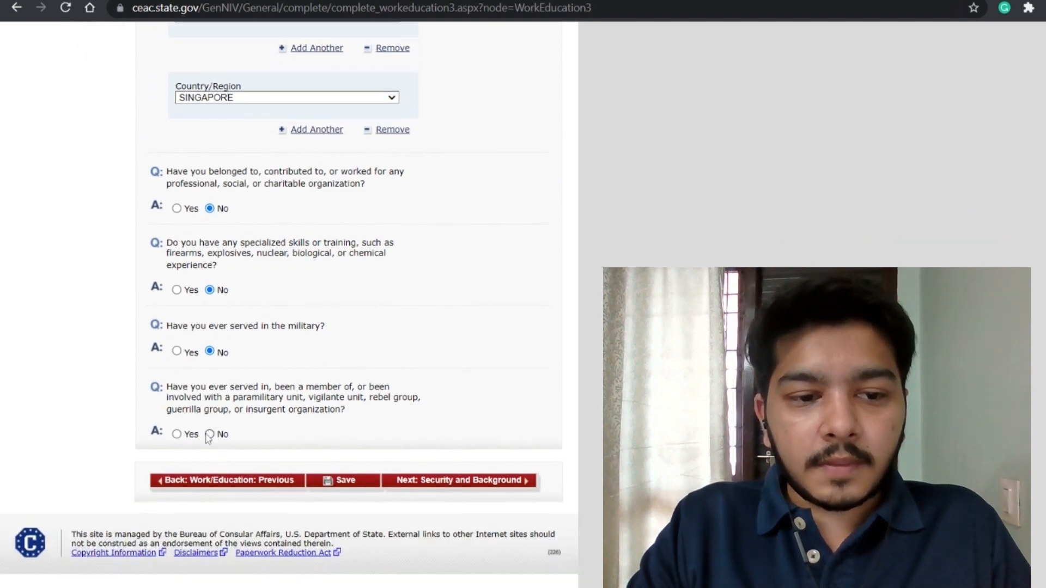
click(207, 436)
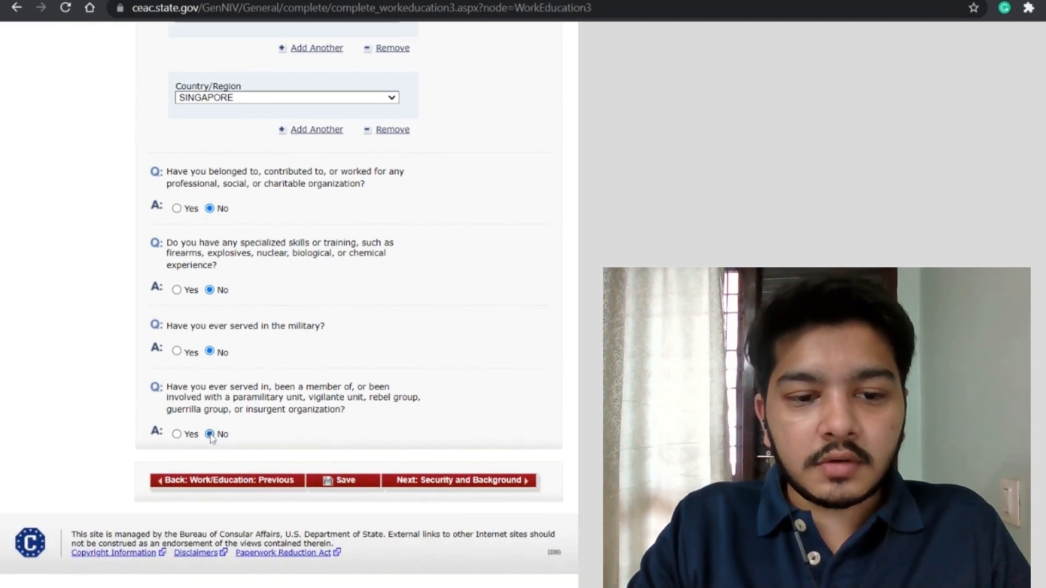
Step: Save the Work/Education page and continue to Security and Background
click(354, 481)
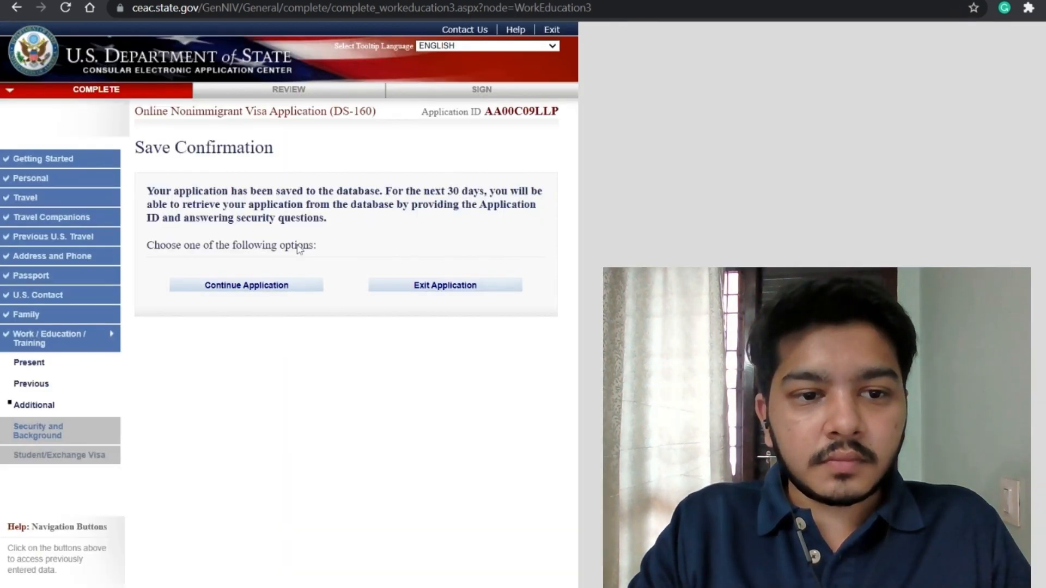
click(264, 287)
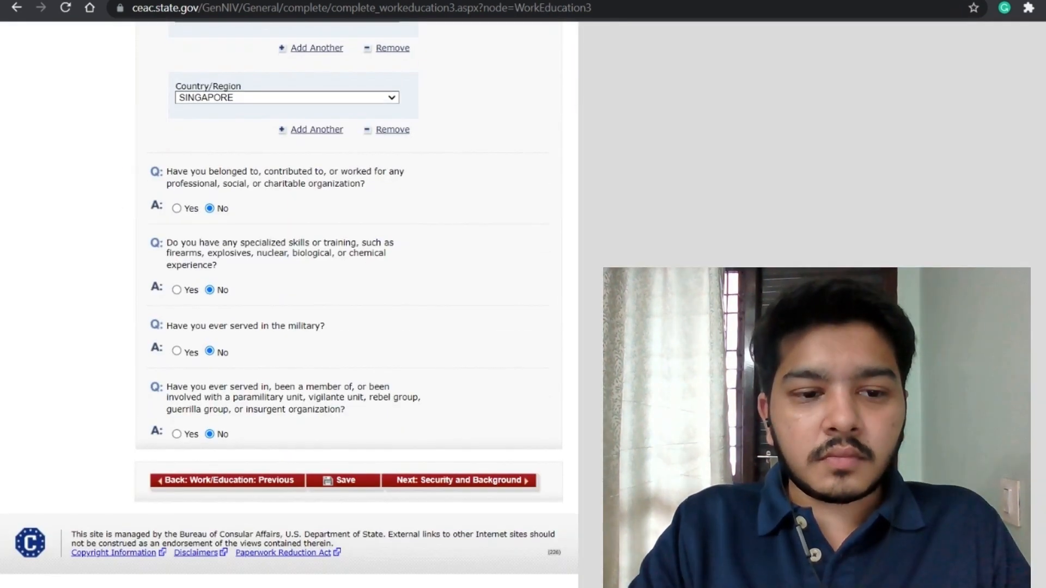
click(448, 483)
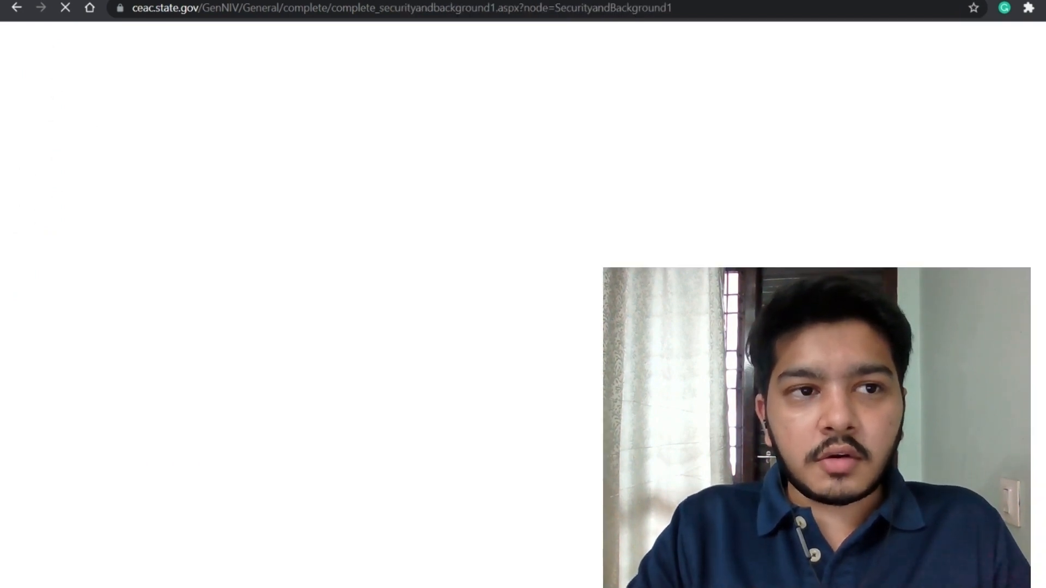
Step: Answer No to the communicable disease, mental disorder and drug abuse questions, then go to Part 2
scroll(244, 231, down, 3)
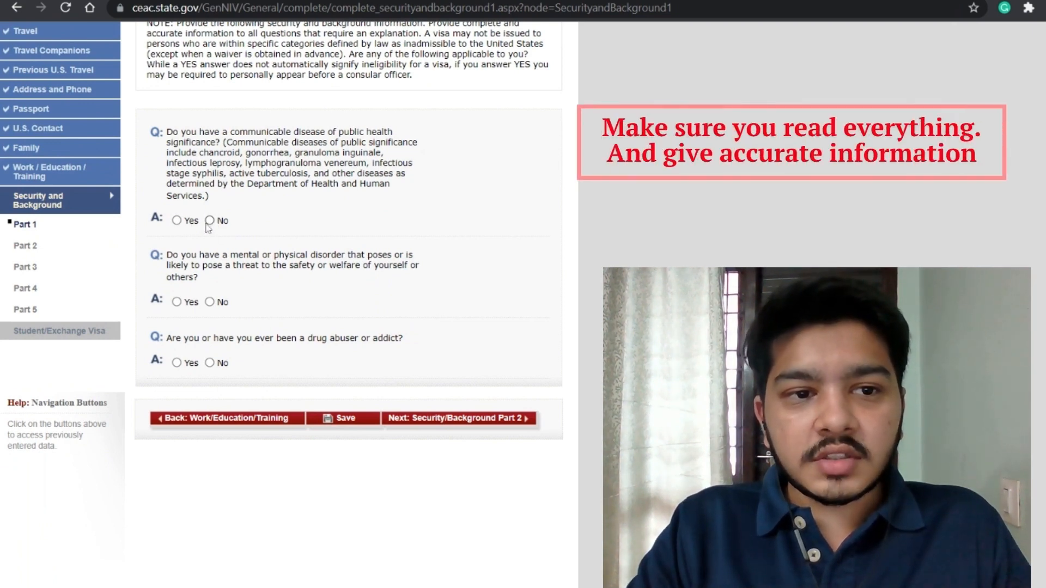
click(209, 221)
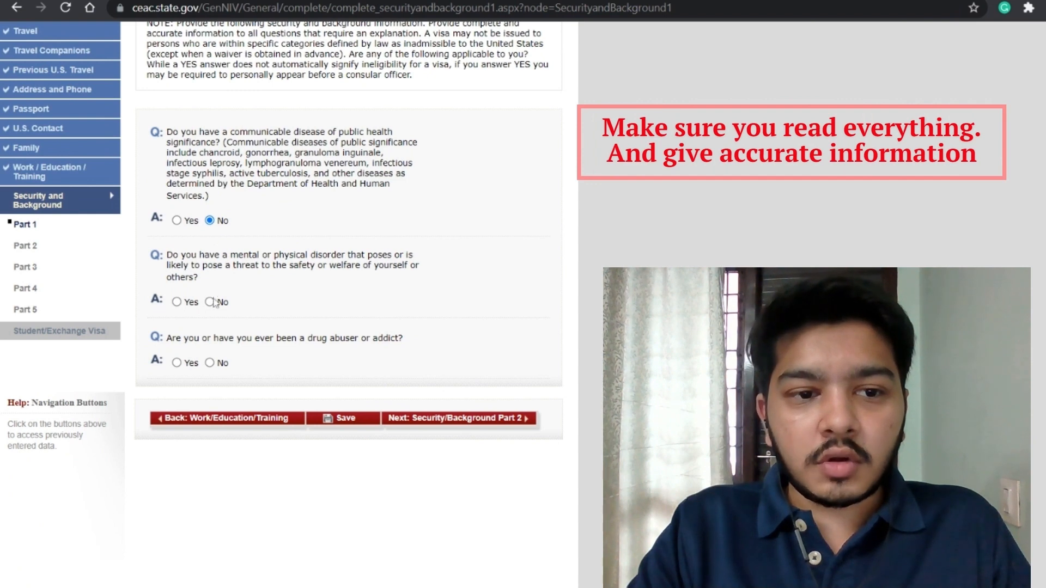
click(210, 302)
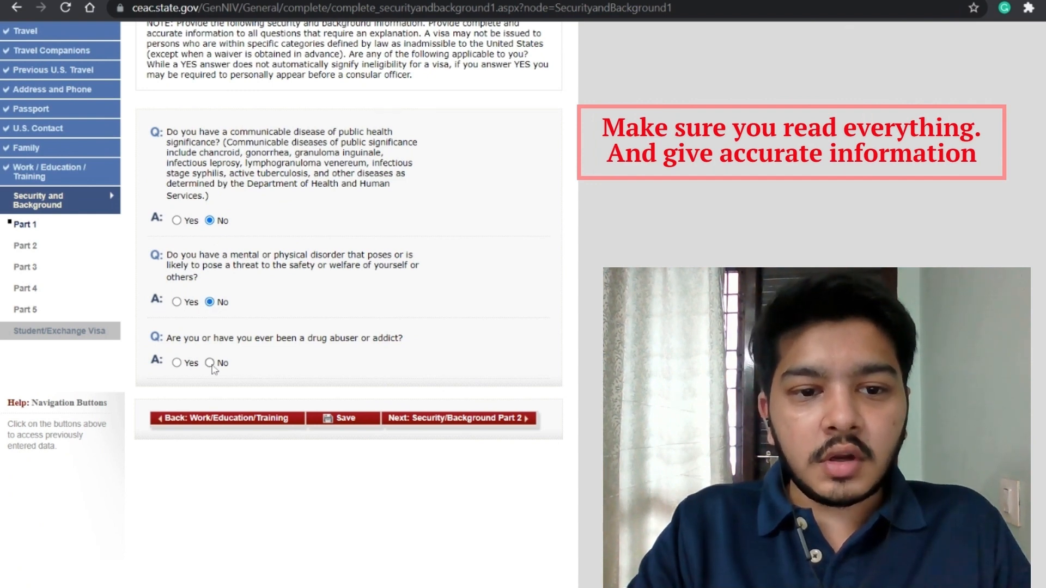
click(215, 365)
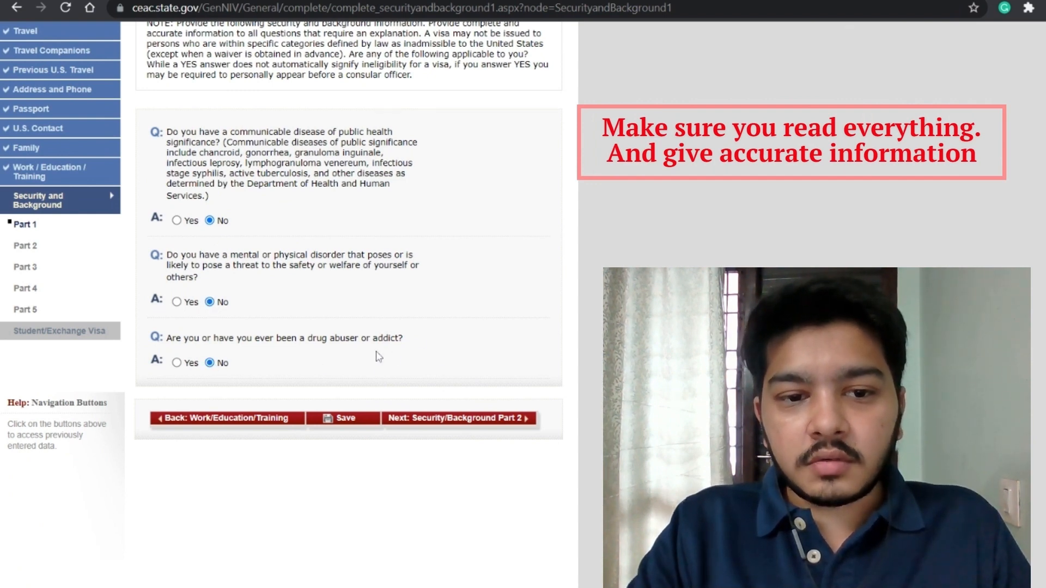
click(442, 421)
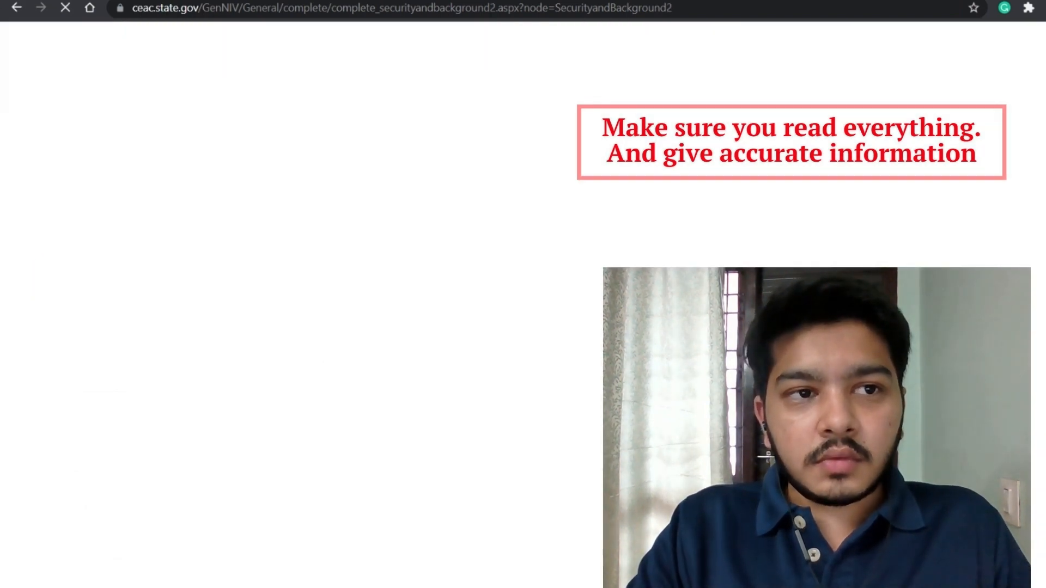
Step: Answer No to all seven arrest, drug, prostitution, laundering and trafficking questions, then go to Part 3
scroll(289, 305, down, 5)
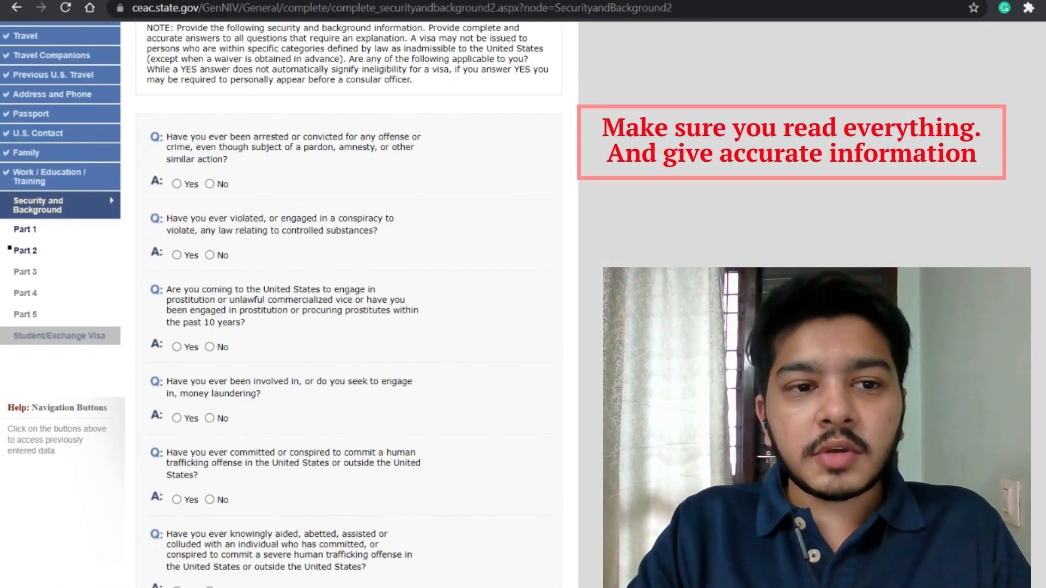
click(209, 184)
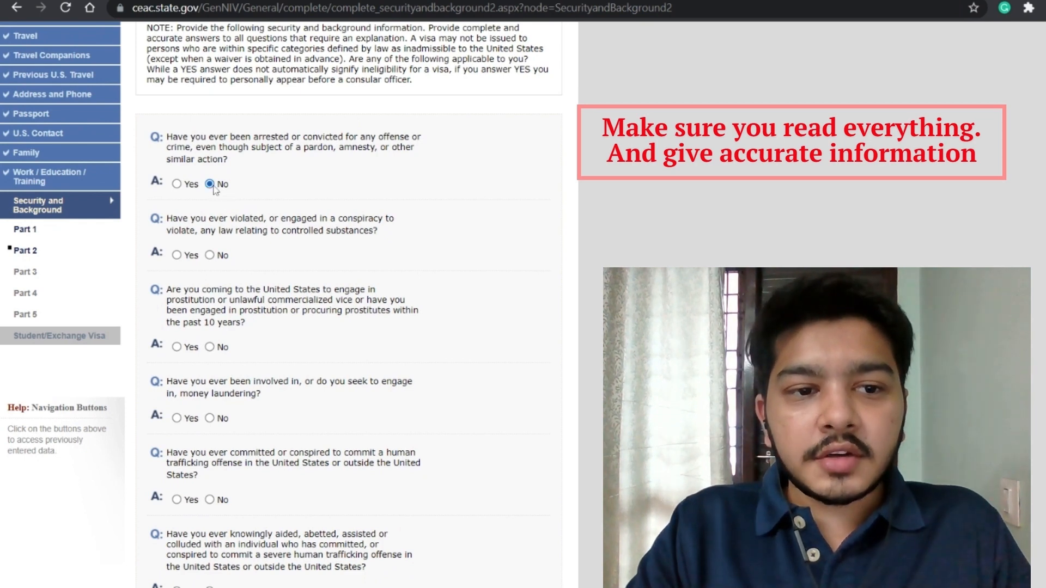
click(210, 255)
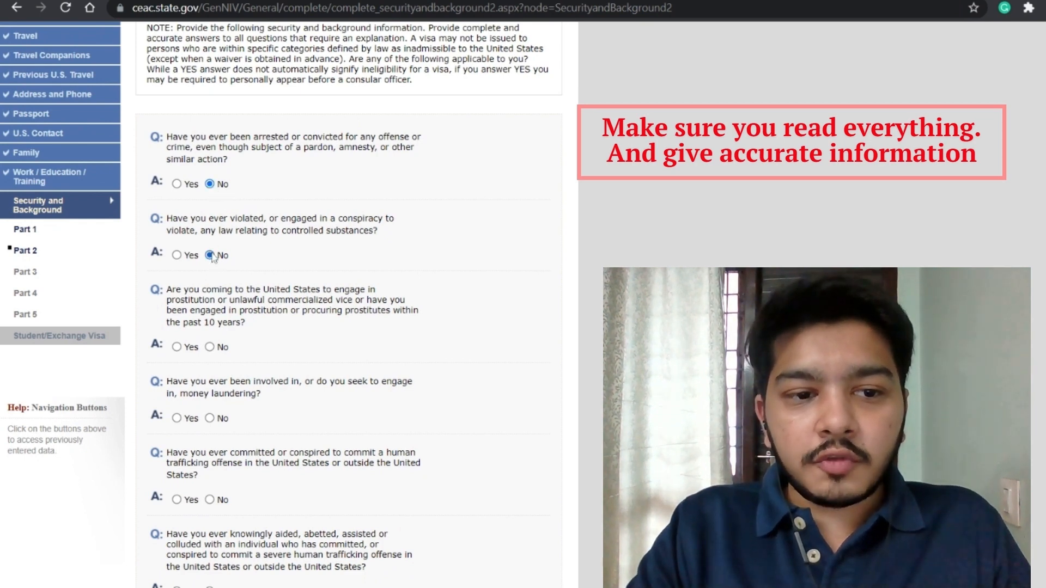
click(210, 347)
scroll(211, 349, down, 3)
click(210, 359)
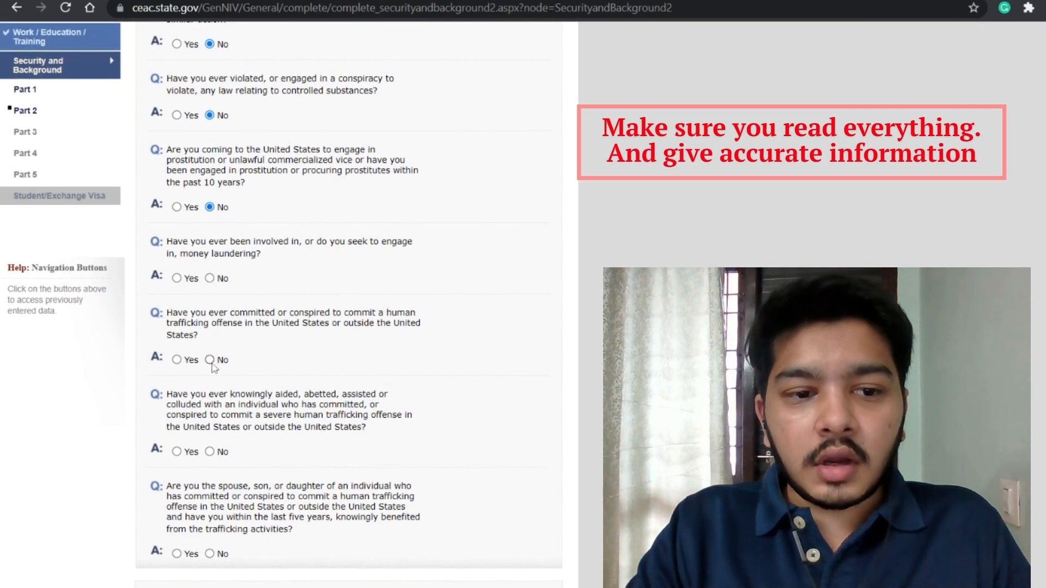
click(209, 279)
scroll(212, 282, down, 2)
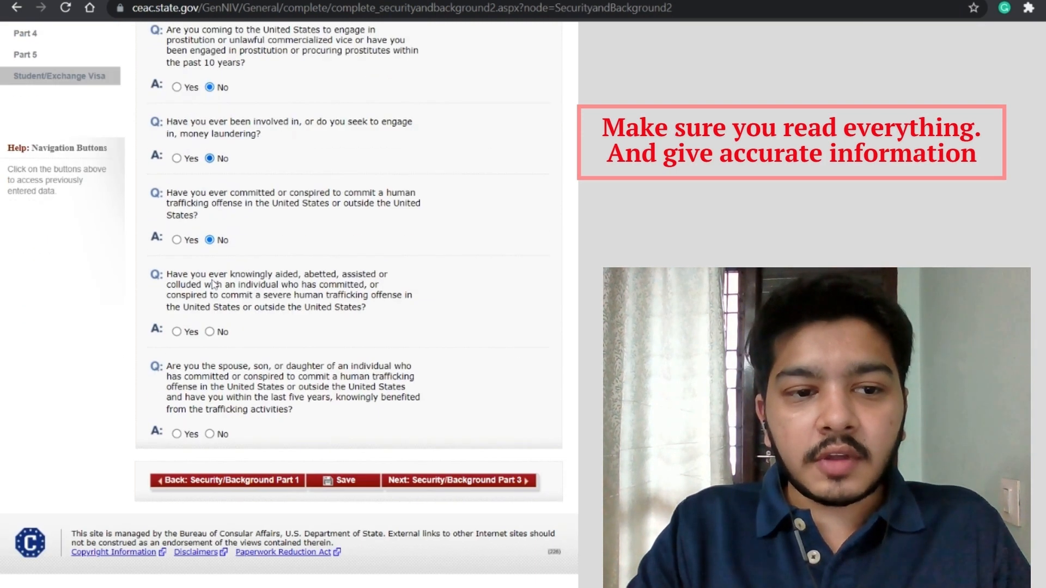
click(210, 332)
click(210, 435)
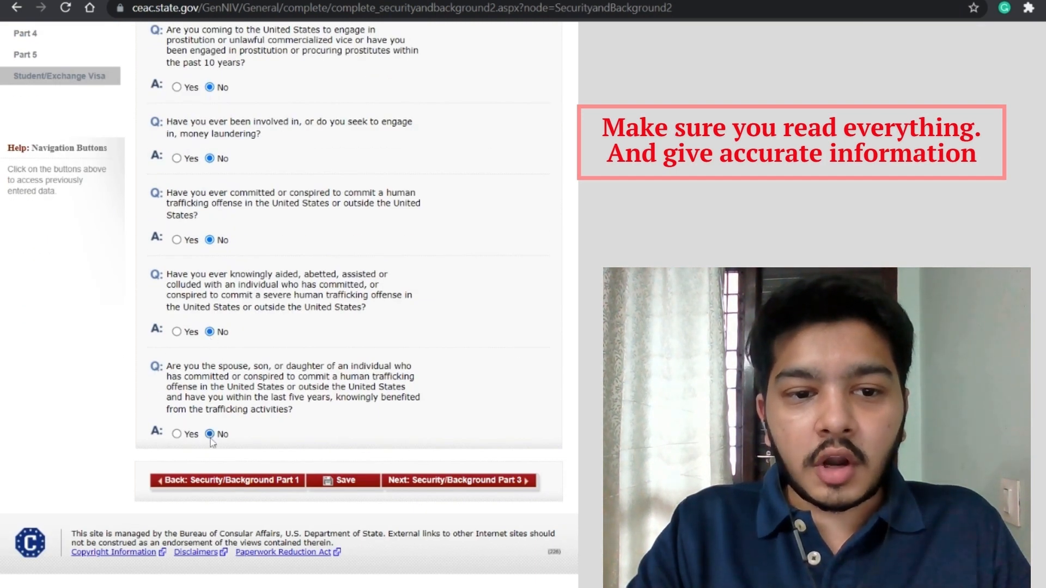
click(409, 482)
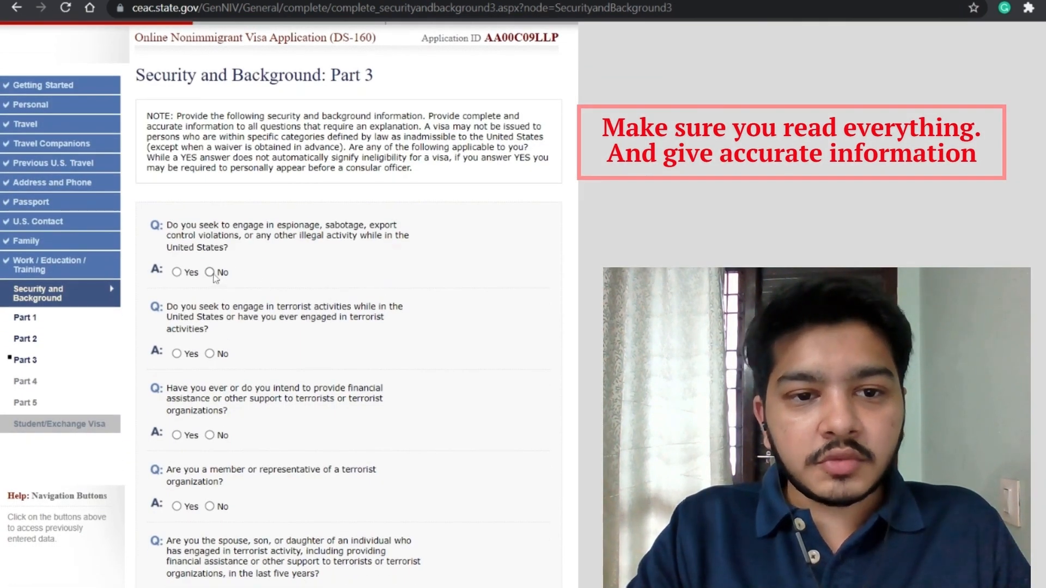
Step: Answer No to the espionage, terrorist support, terrorist membership and terrorist relative questions
click(213, 273)
scroll(213, 276, down, 3)
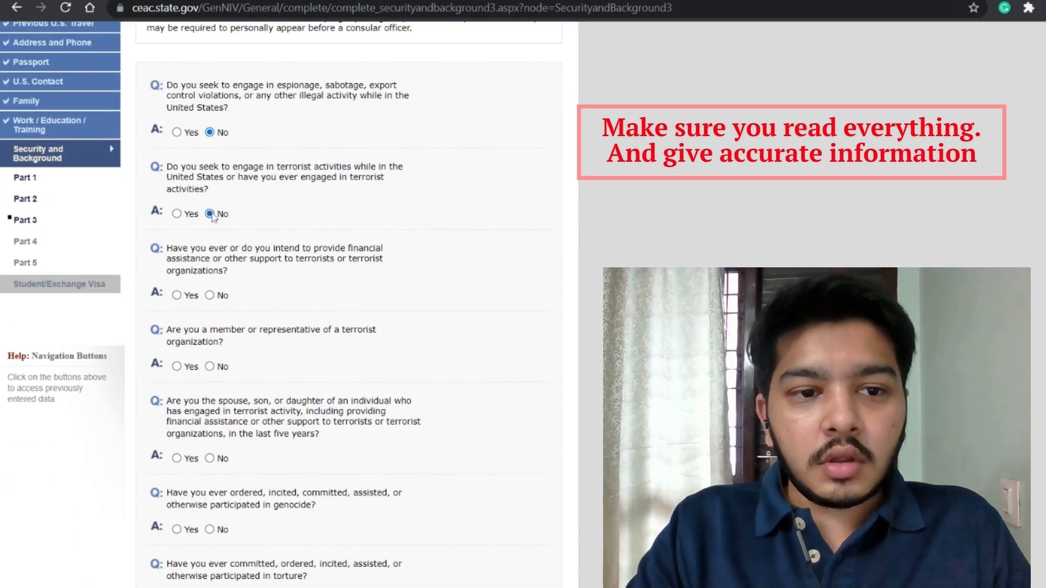
click(210, 295)
scroll(212, 296, down, 2)
click(210, 262)
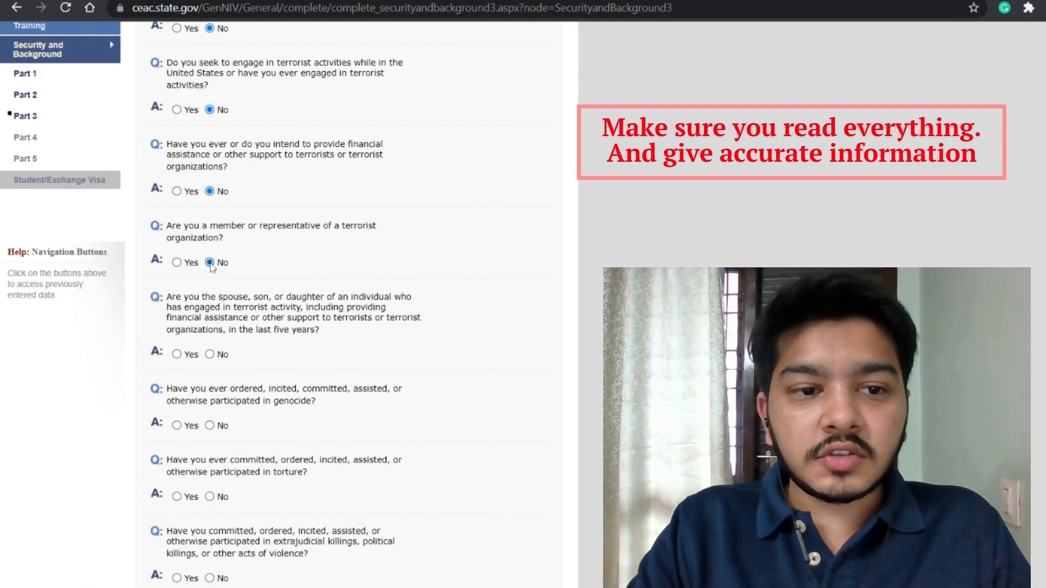
scroll(211, 267, down, 1)
click(210, 303)
scroll(212, 305, down, 2)
Step: Answer No to genocide, torture, killings, child soldiers, religious freedom, population and organ questions, then go to Part 4
click(211, 260)
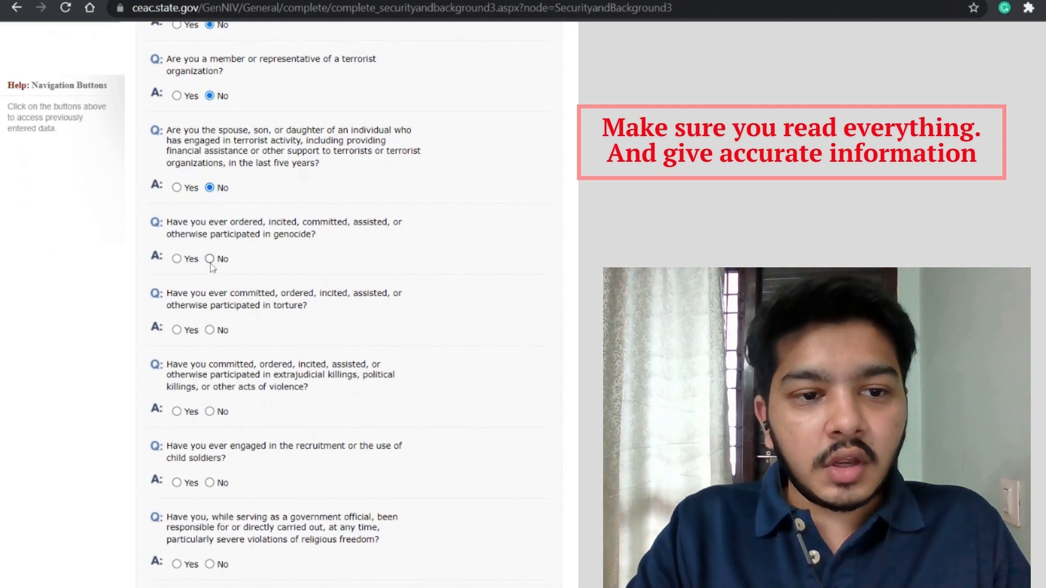
click(211, 330)
scroll(213, 334, down, 2)
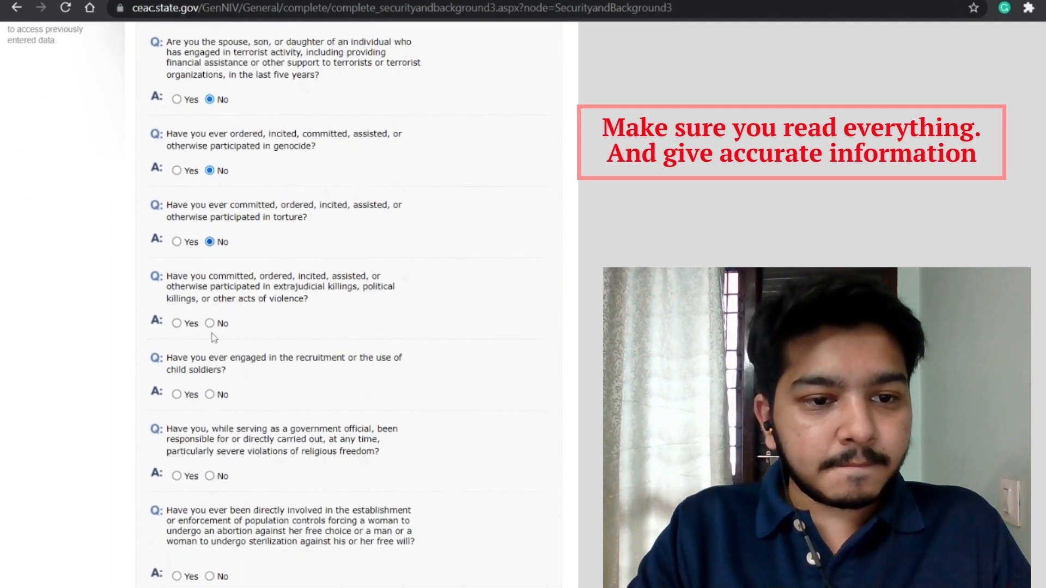
click(210, 319)
scroll(212, 320, down, 2)
click(210, 311)
scroll(211, 308, down, 2)
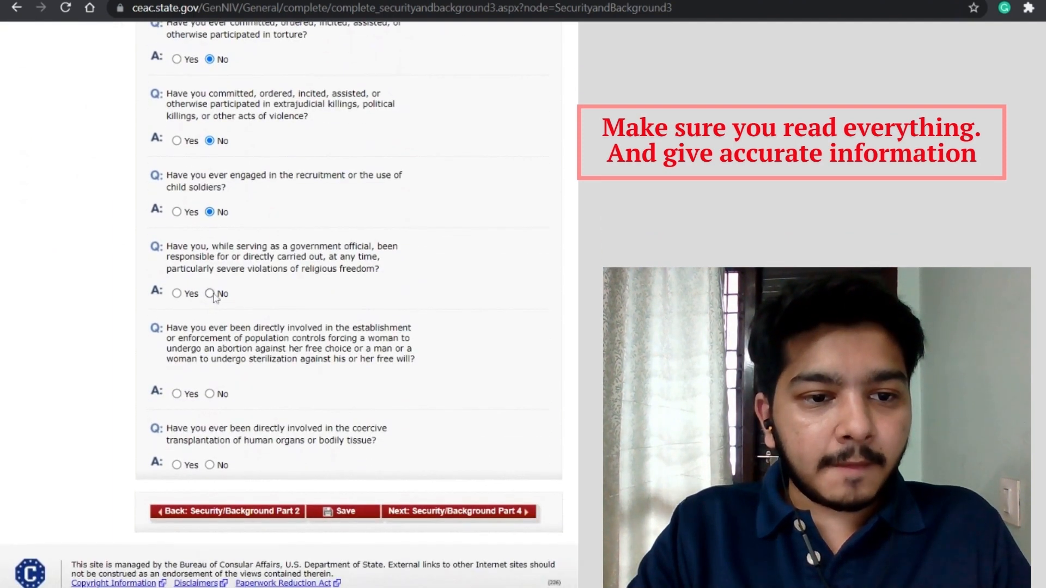
click(210, 293)
click(210, 394)
click(211, 466)
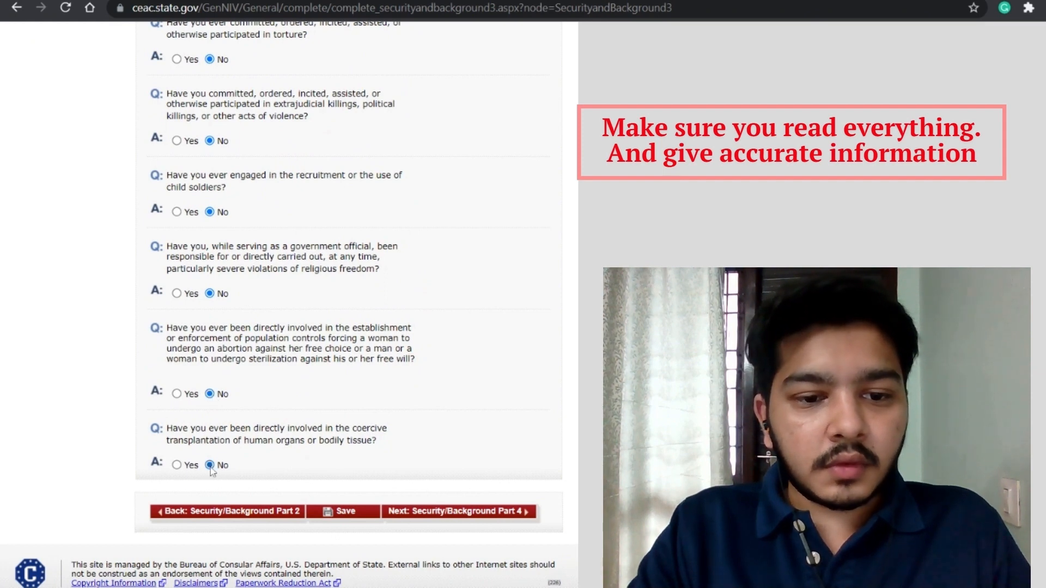
click(479, 515)
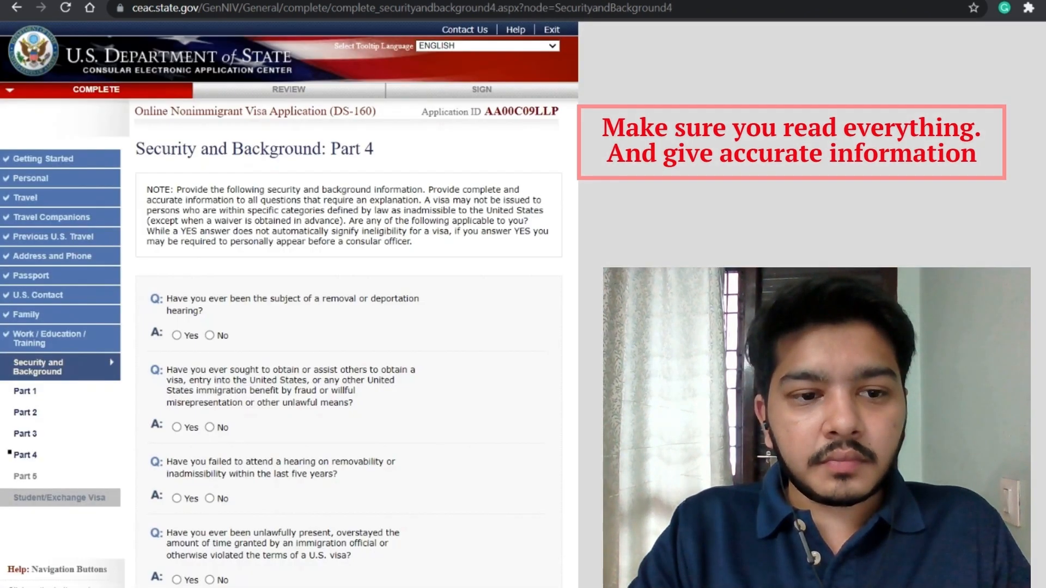
Step: Answer No to all five Part 4 removal, fraud, overstay and deportation questions and save
scroll(234, 324, down, 1)
scroll(217, 312, down, 1)
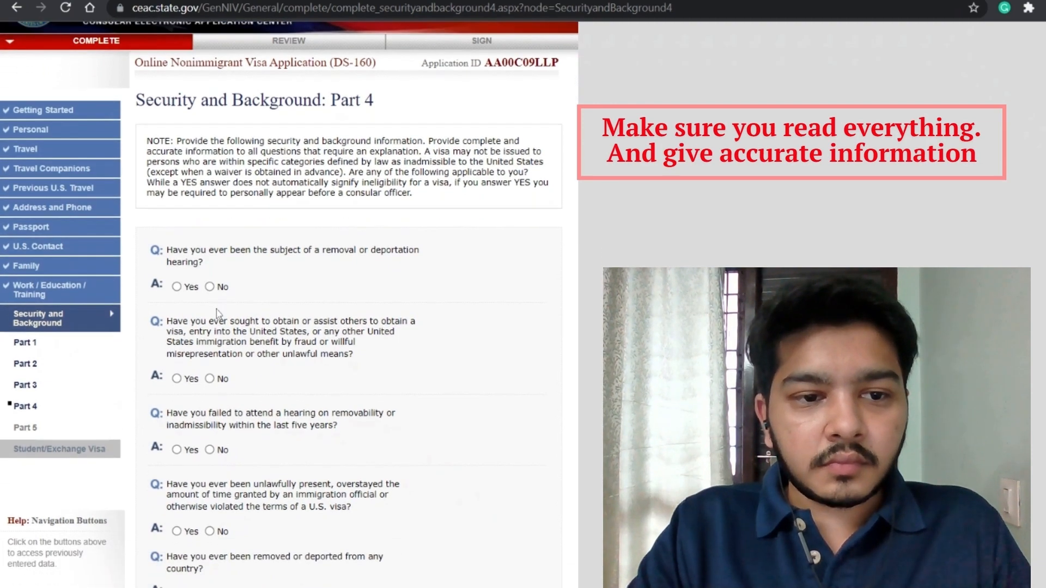
click(209, 287)
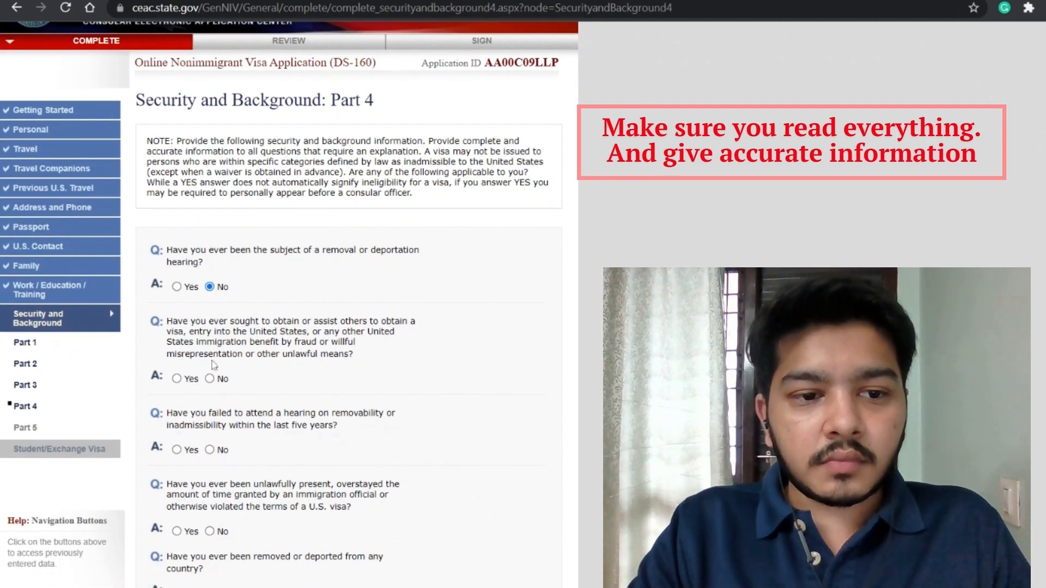
click(210, 378)
scroll(209, 379, down, 3)
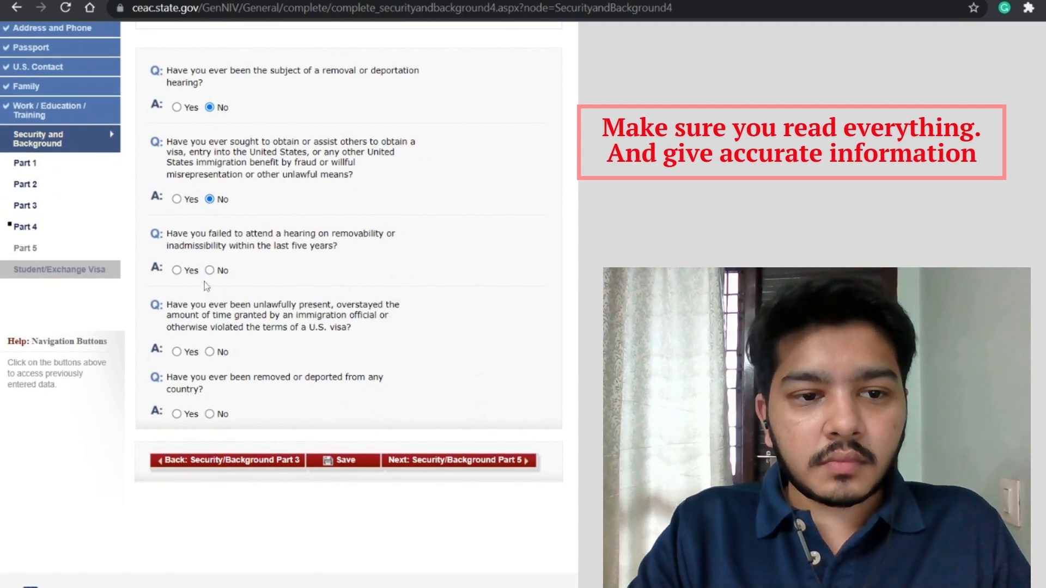
click(209, 270)
click(209, 352)
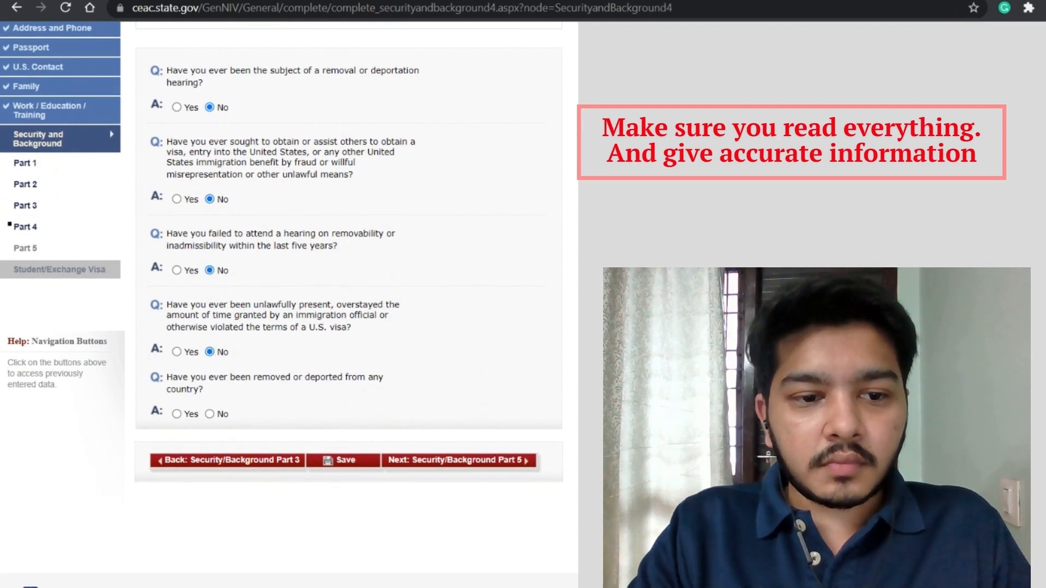
click(210, 414)
click(347, 462)
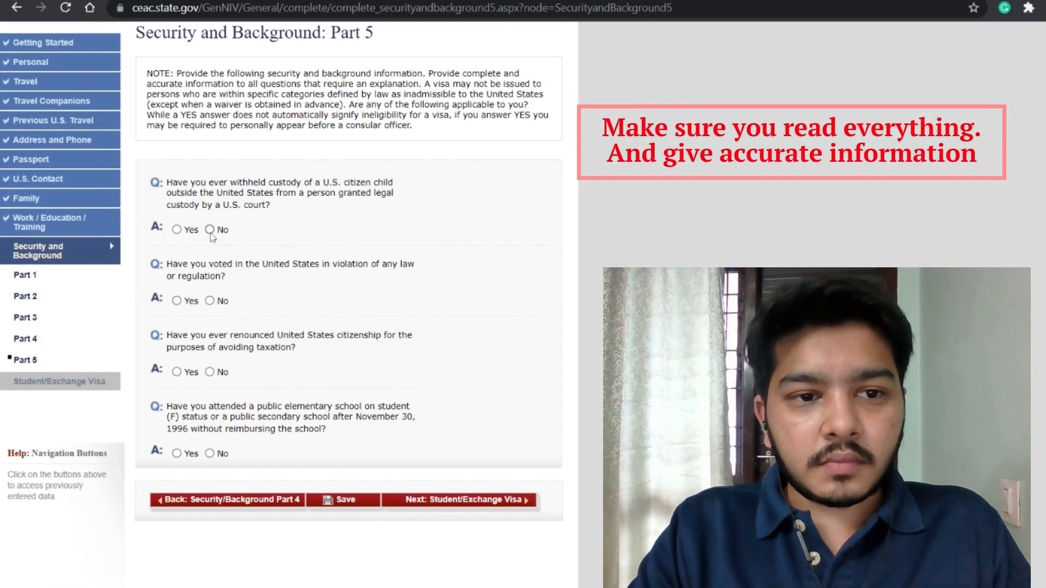
Step: Answer No to the custody, illegal voting and citizenship renunciation questions, then continue to Student/Exchange Visa
click(210, 301)
click(210, 372)
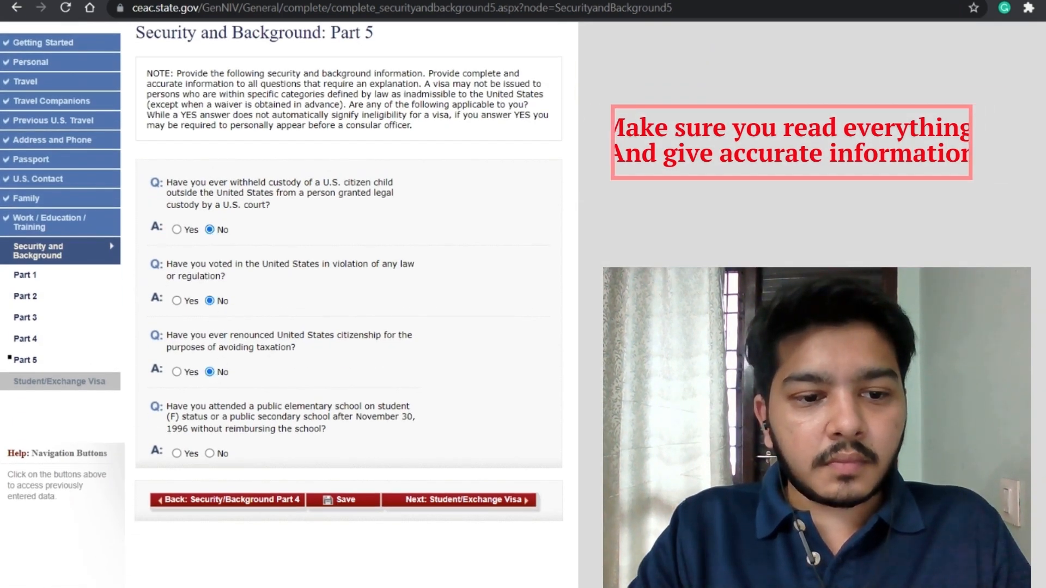
click(210, 453)
click(439, 499)
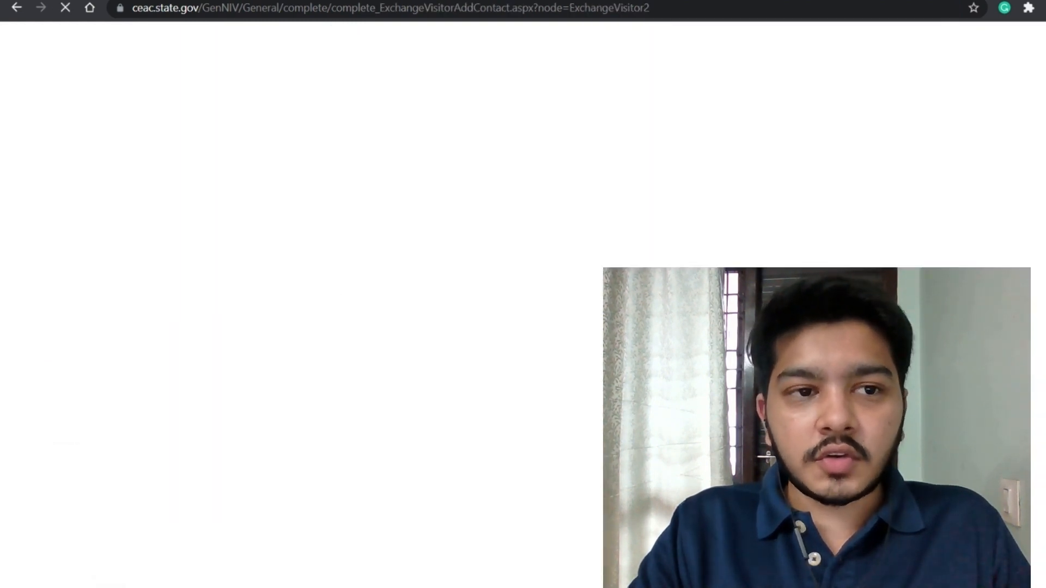
Step: Enter the first contact's surname and given names
scroll(359, 408, down, 2)
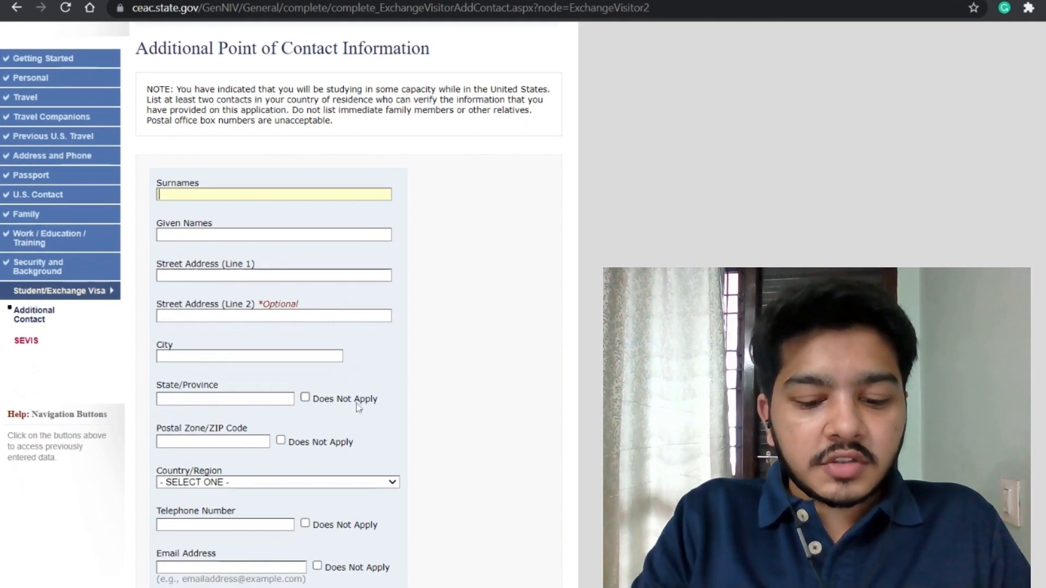
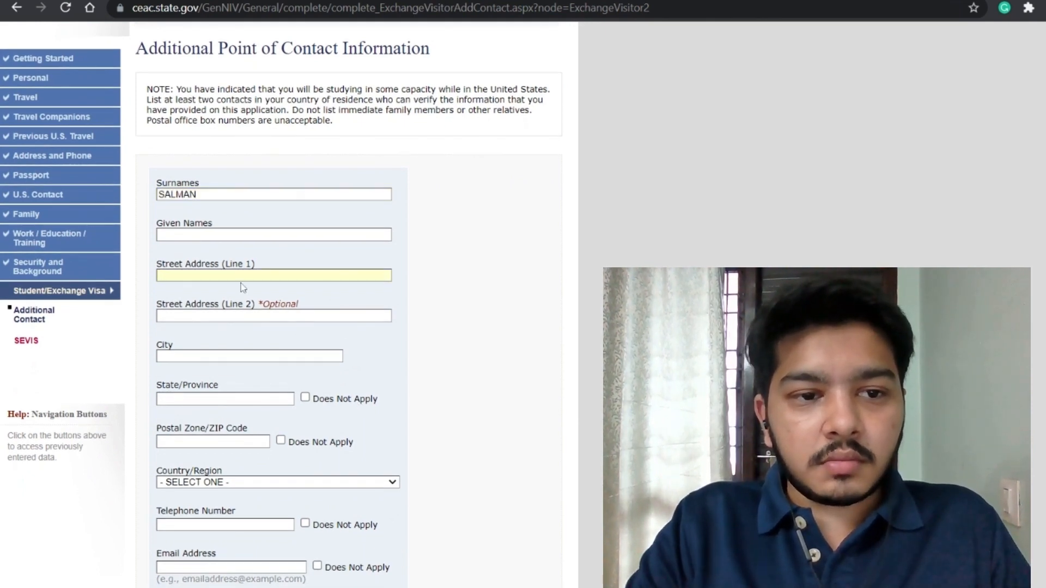
key(shift+Tab)
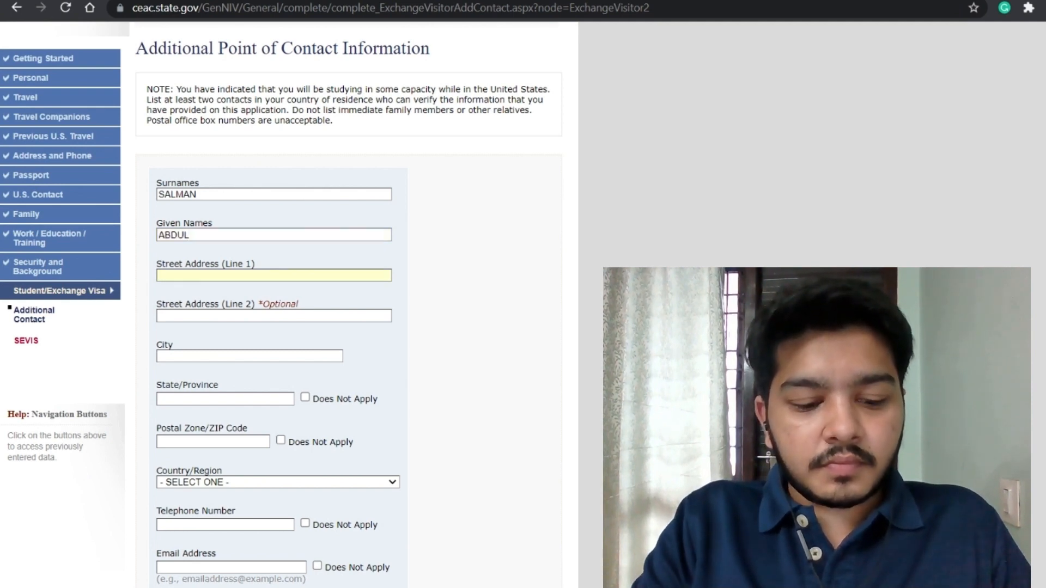
Step: Fill in the first contact's address, state, postal code and country INDIA
key(Tab)
text(VIS)
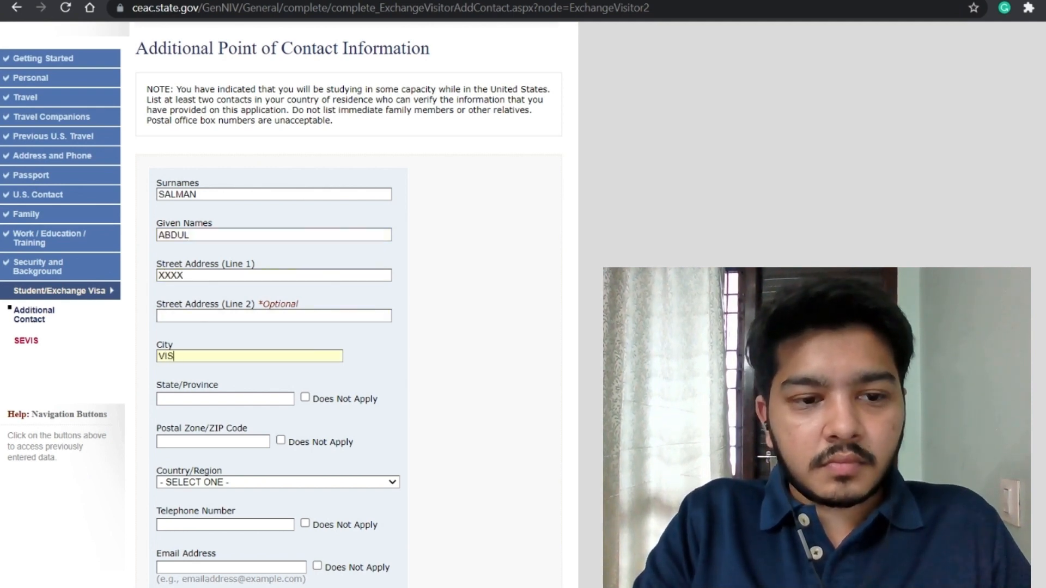
text(AKHAPATNAM)
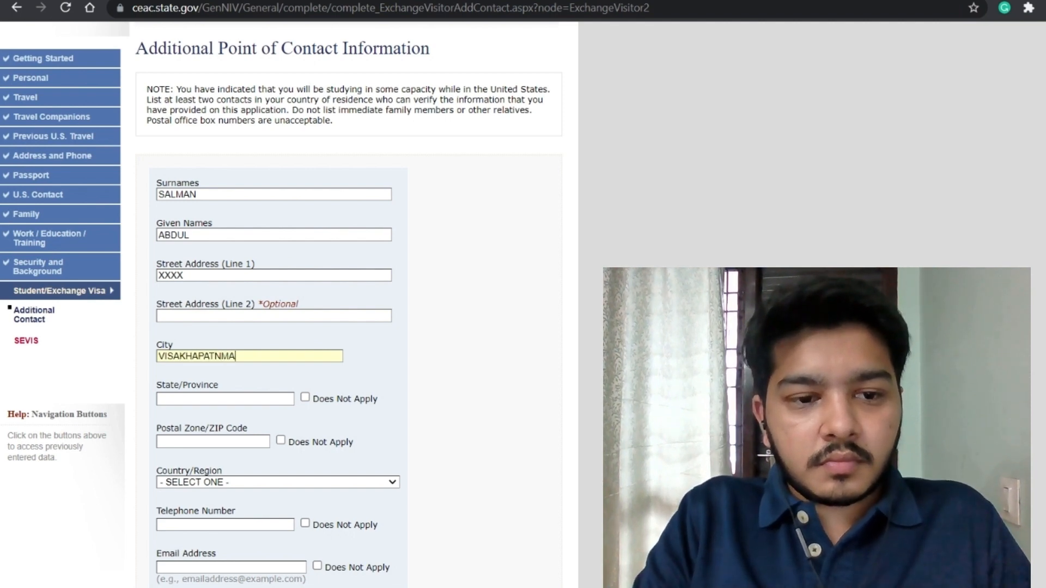
key(Tab)
text(AN)
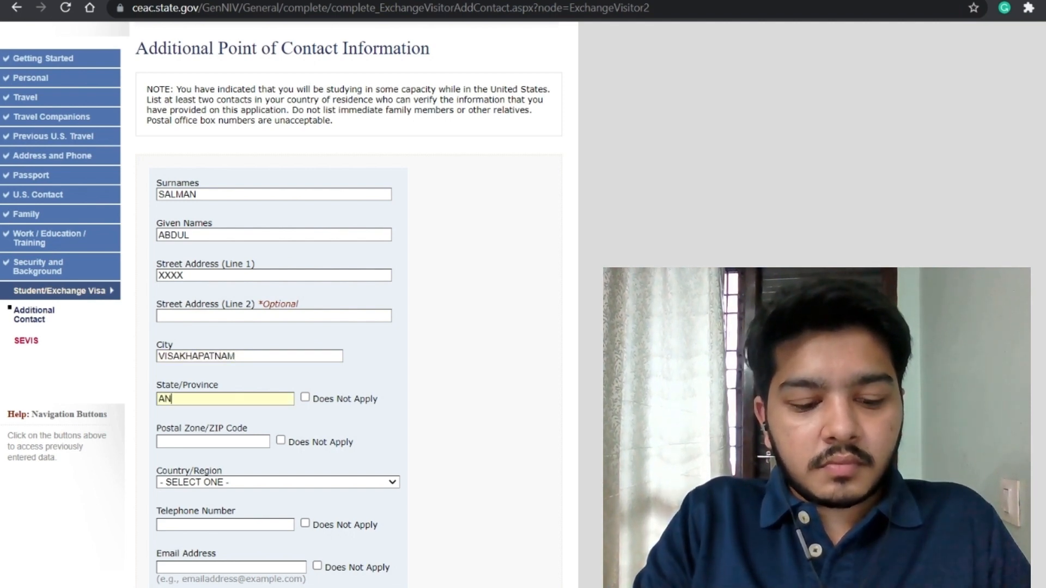
text(DHRA PRADESH)
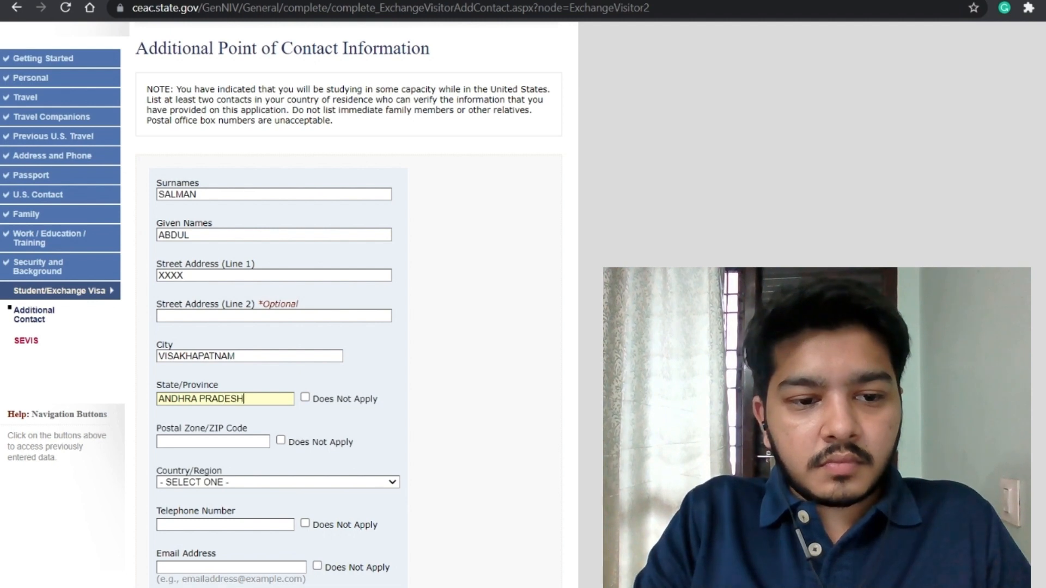
scroll(310, 267, down, 3)
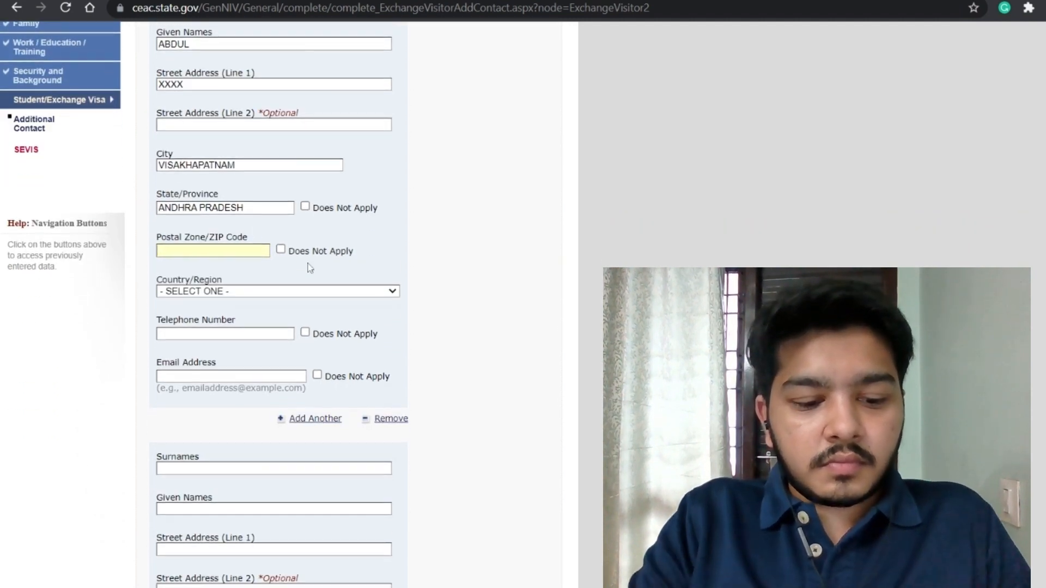
text(530020)
key(Tab)
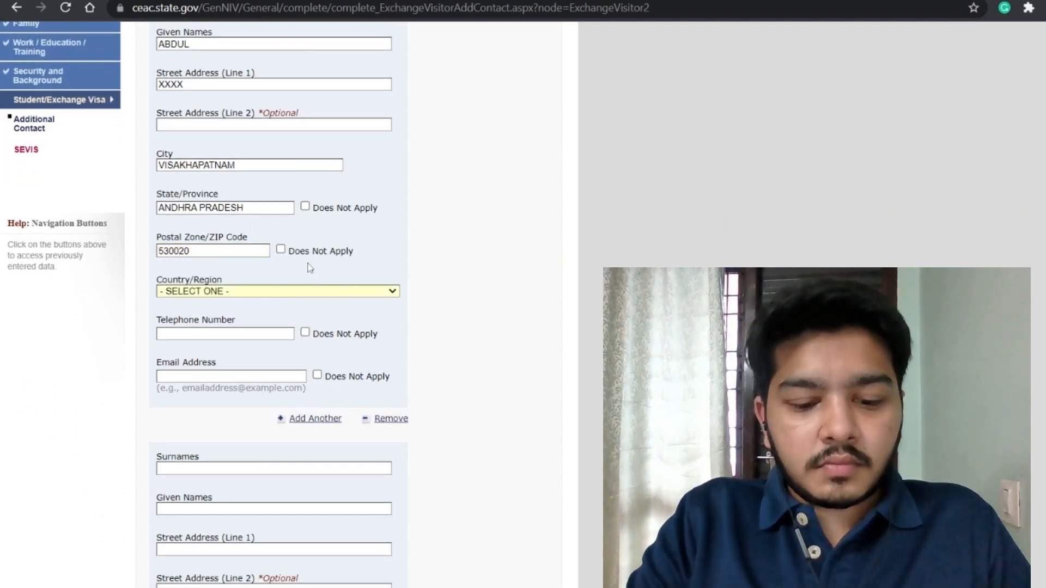
text(india)
scroll(411, 357, up, 4)
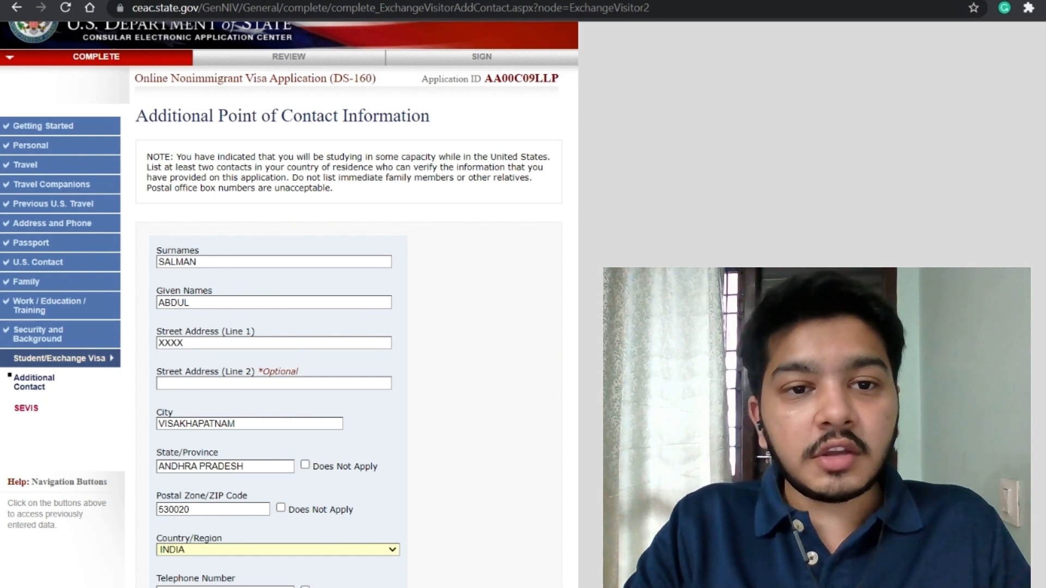
scroll(415, 240, down, 1)
scroll(415, 240, down, 6)
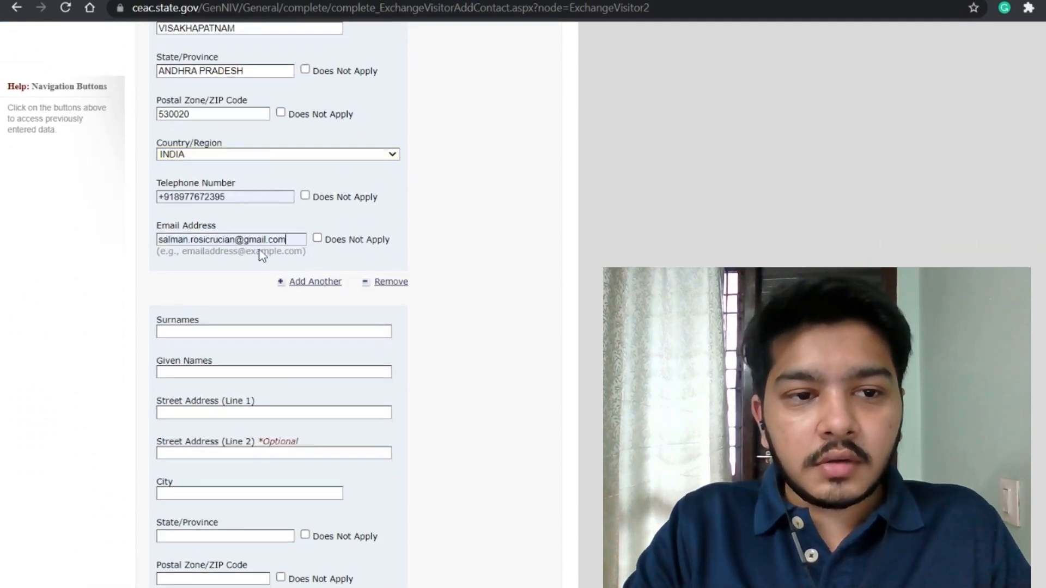
Step: Enter the second contact's surname and given names
scroll(271, 260, down, 2)
key(Tab)
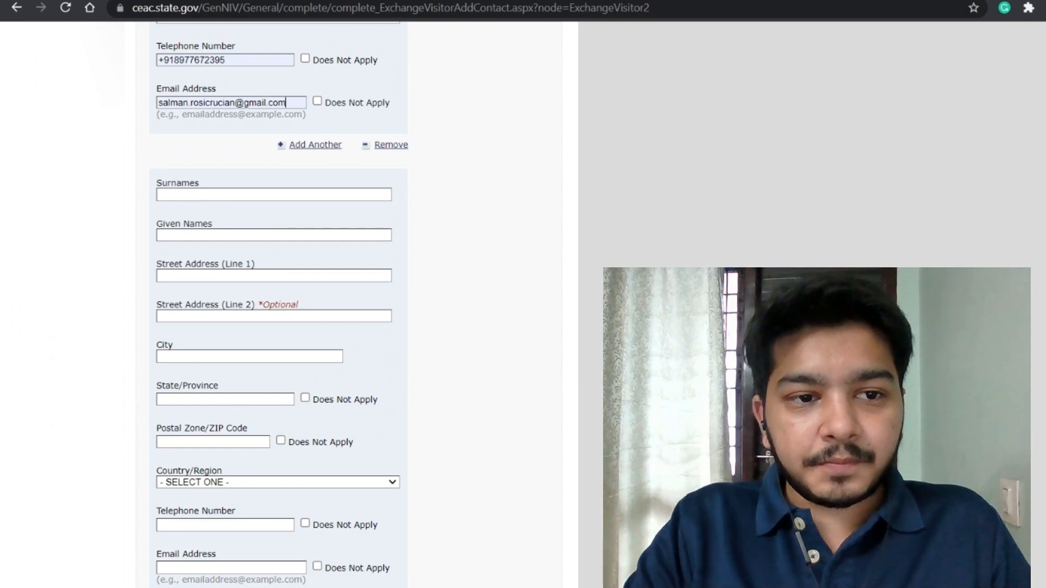
text(SALM)
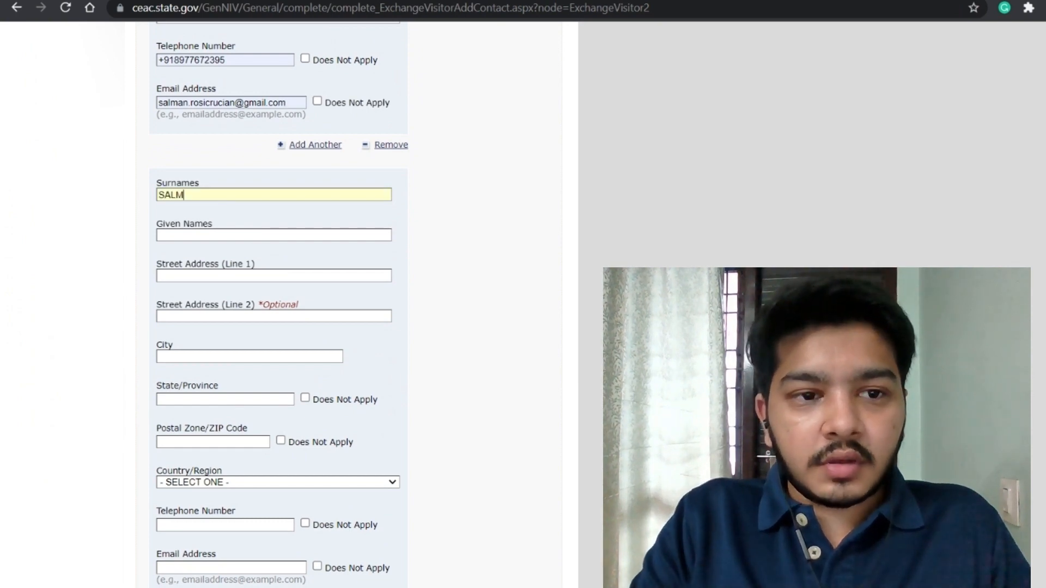
text(M)
key(BackSpace)
text(AN)
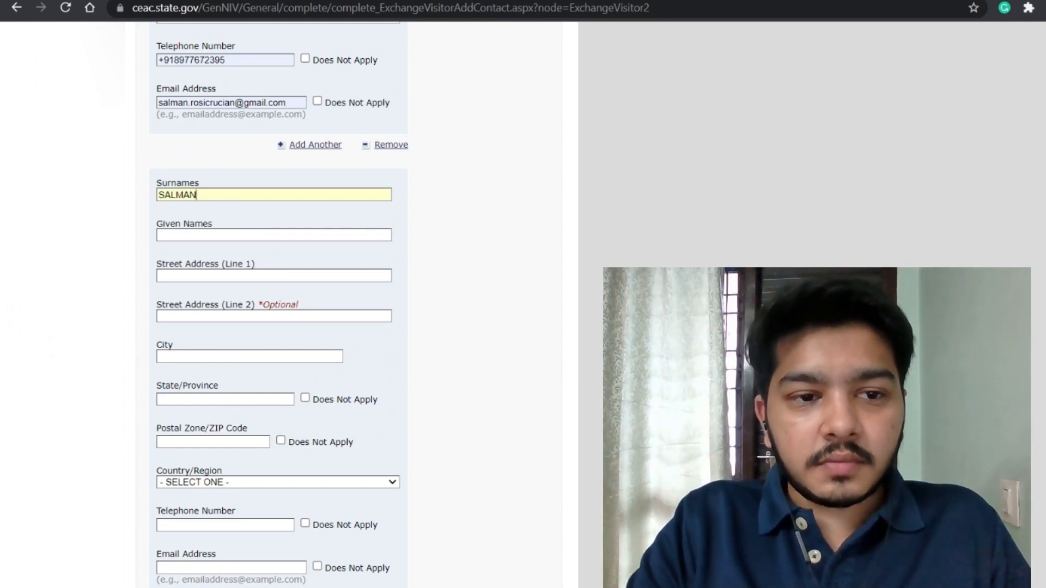
key(Tab)
text(ABD)
Step: Fill in the second contact's street address, city, state and postal code
key(Tab)
text(XXXXX)
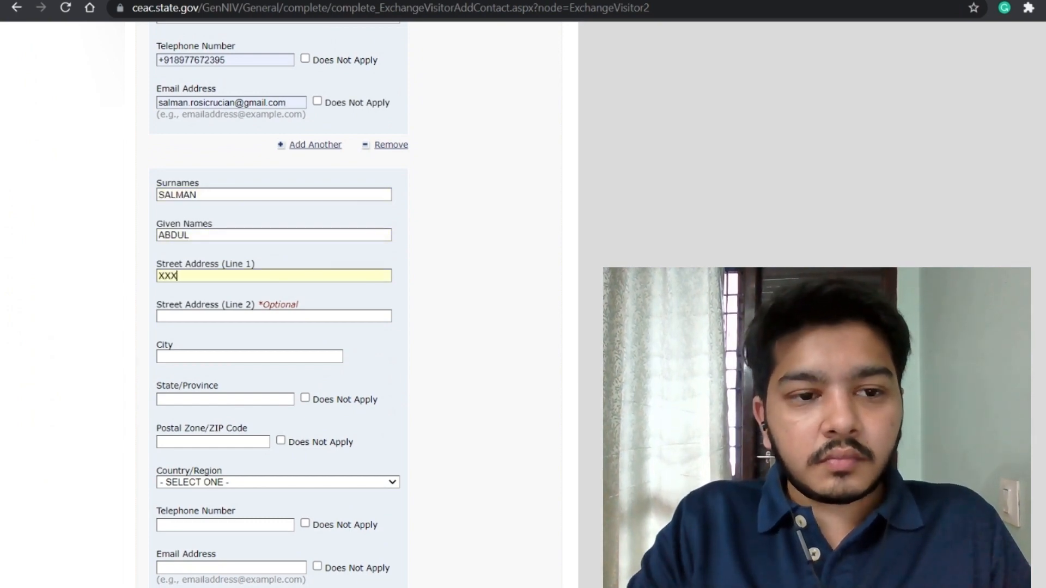
key(Tab)
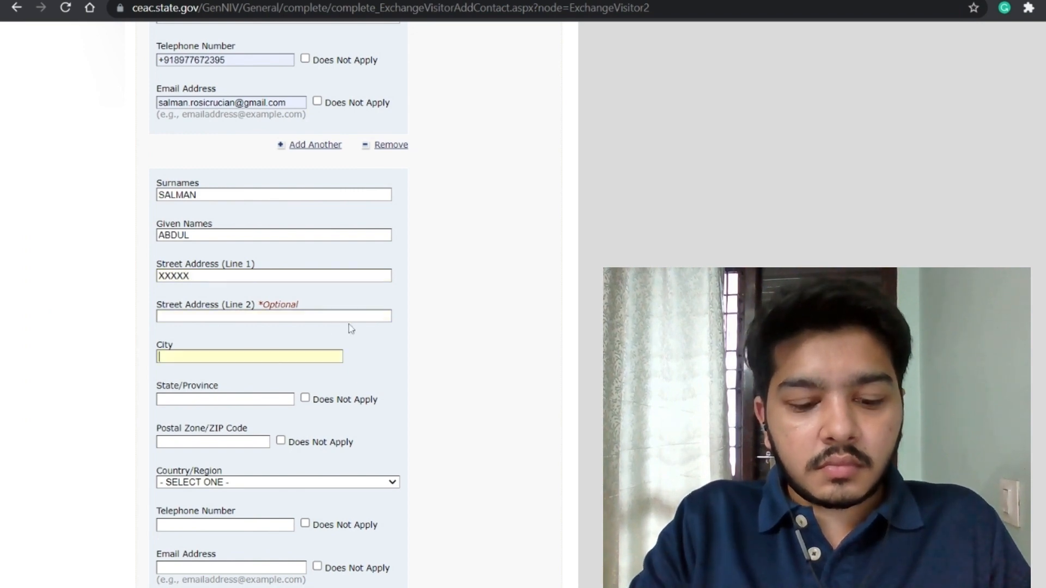
text(HYDERABAD)
key(Tab)
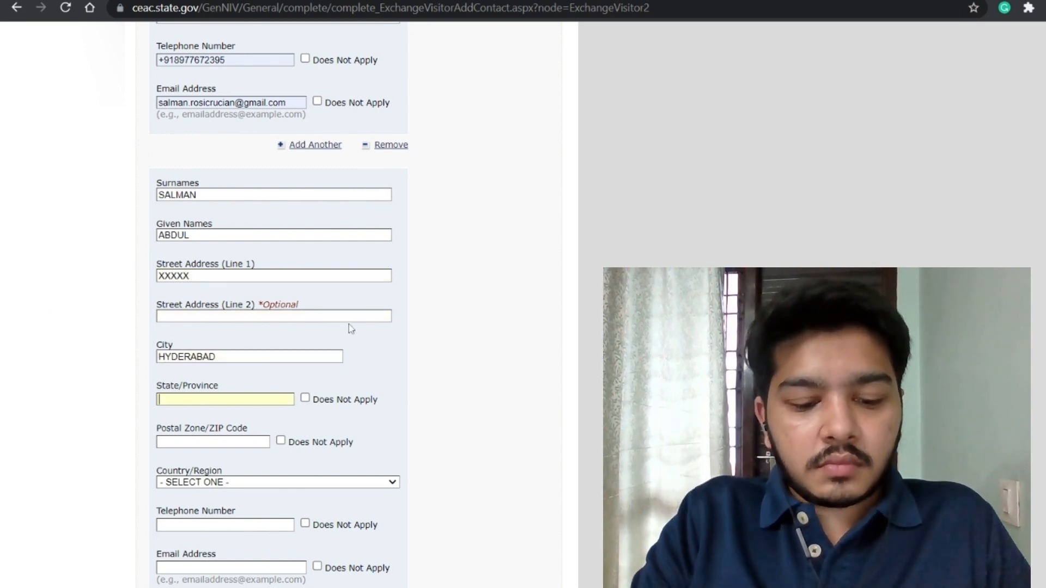
text(TELAND)
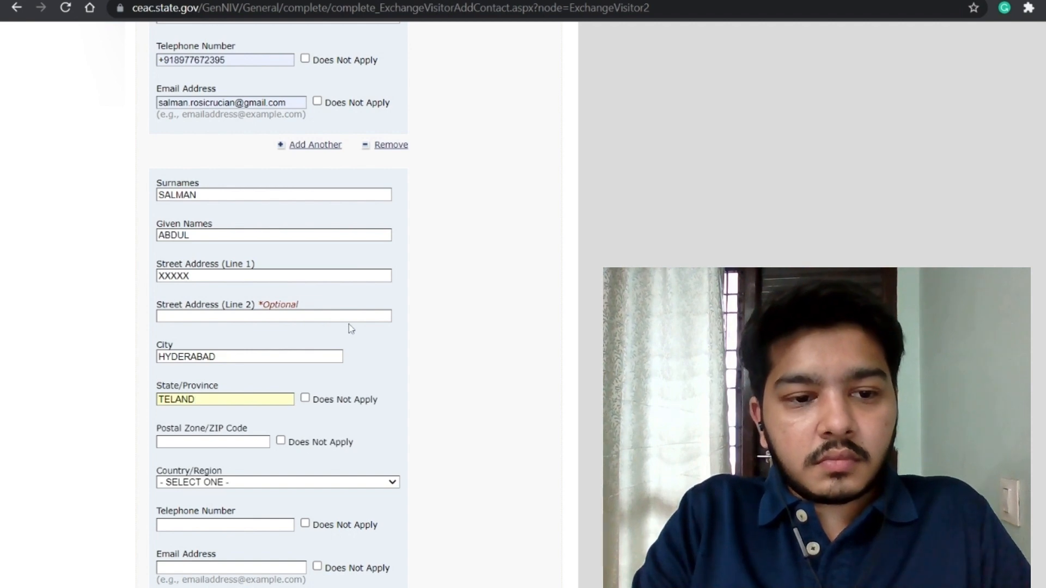
key(BackSpace)
text(GANA)
scroll(349, 324, down, 2)
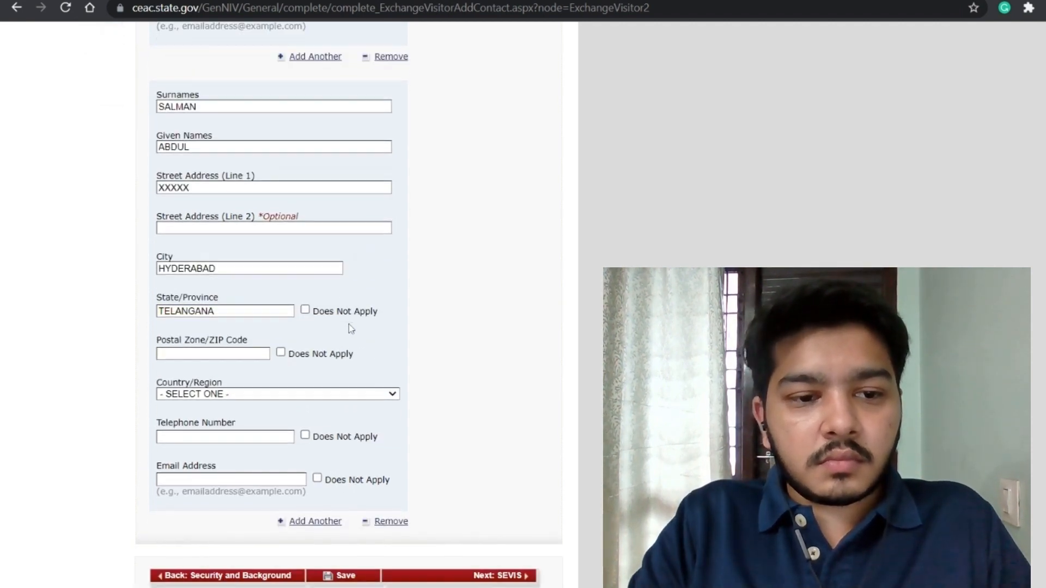
key(Tab)
text(55)
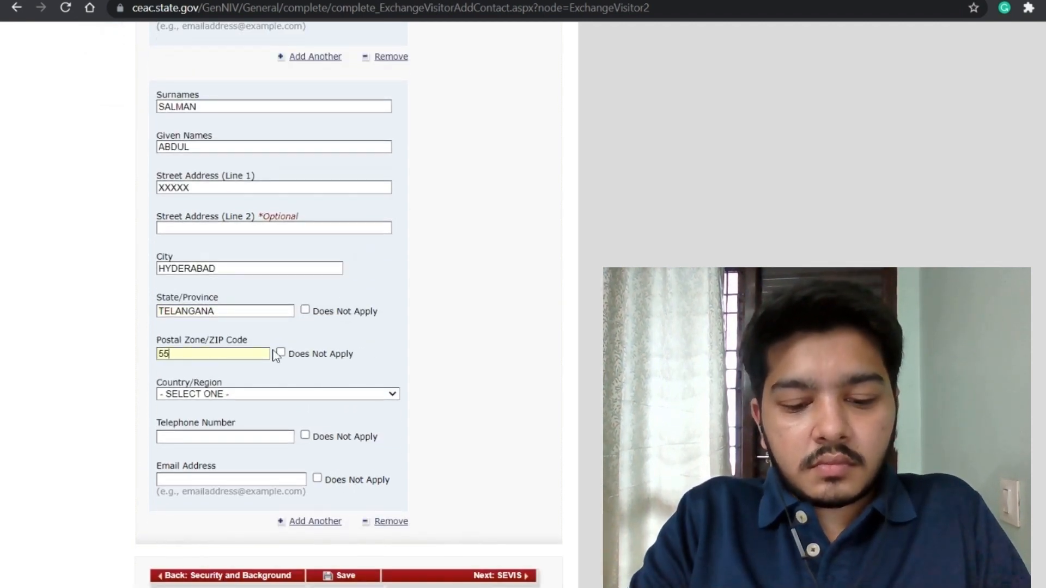
text(60000)
Step: Set the second contact's country to INDIA and autofill the phone and e-mail
key(Tab)
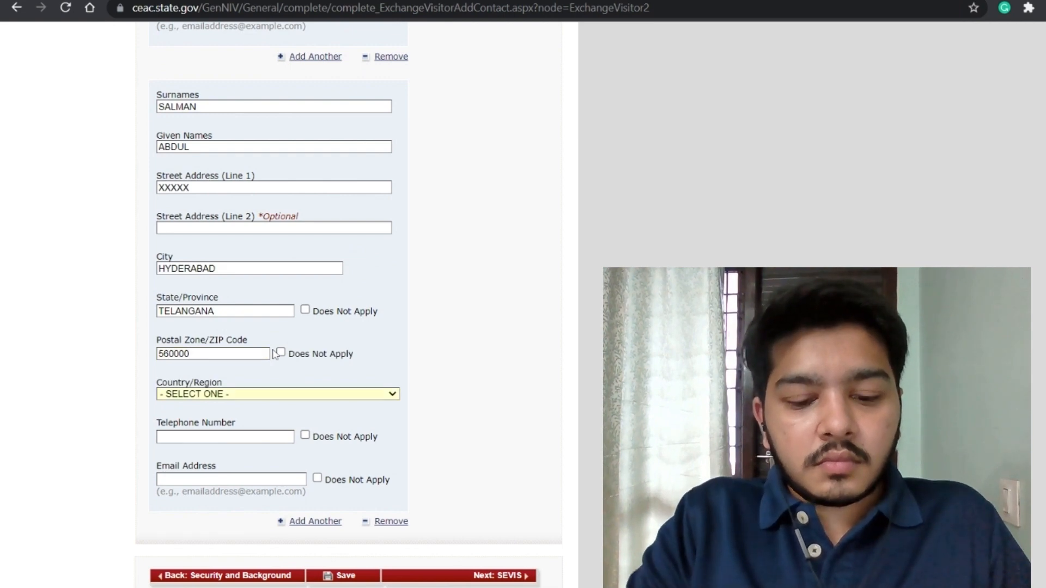
key(o)
key(i)
key(n)
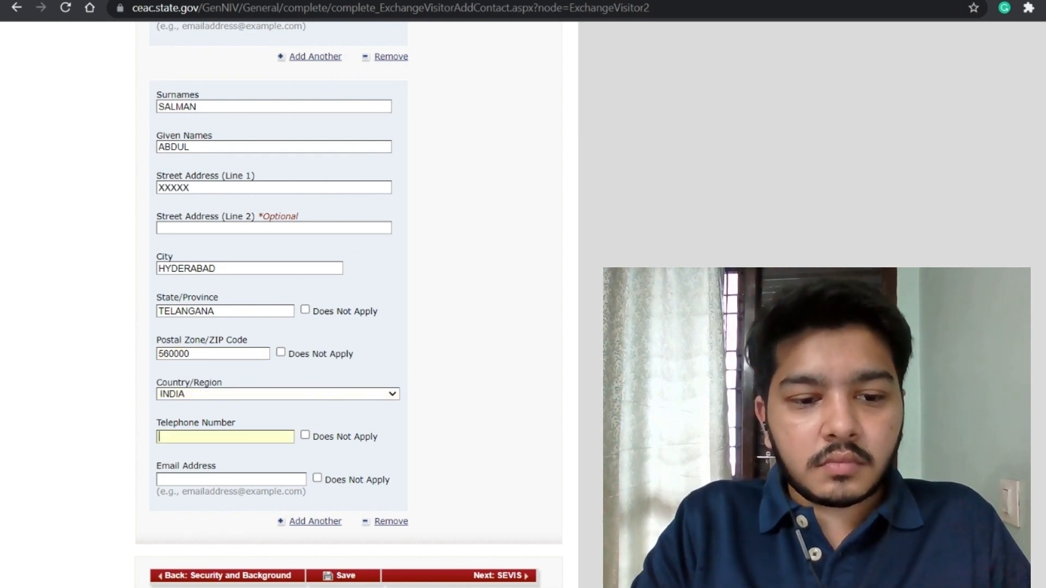
text(+)
key(Down)
key(Down)
key(Return)
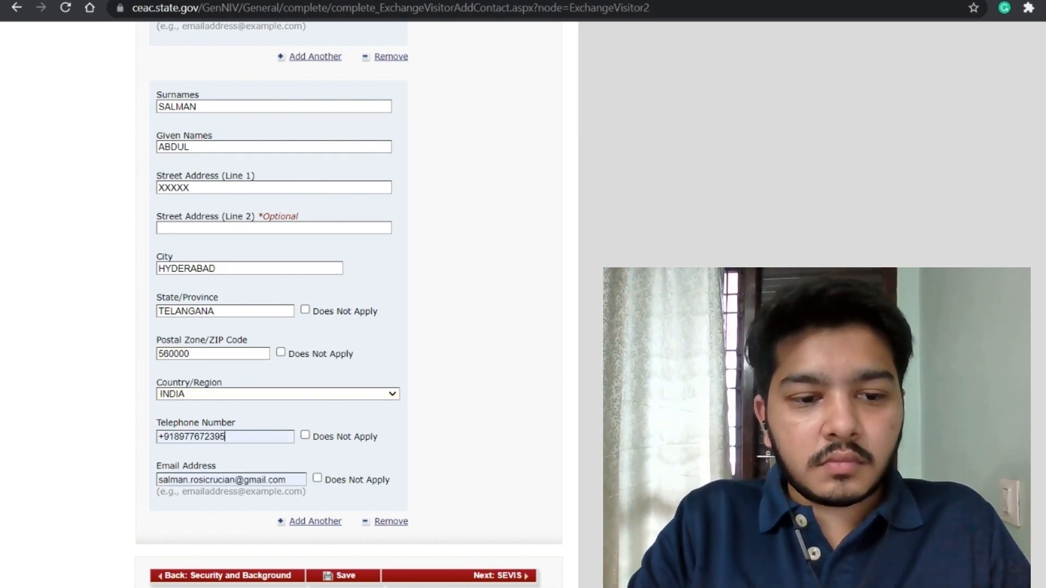
scroll(277, 286, down, 3)
Step: After the duplicate-contact error, replace the second contact's surname and continue to SEVIS
click(345, 480)
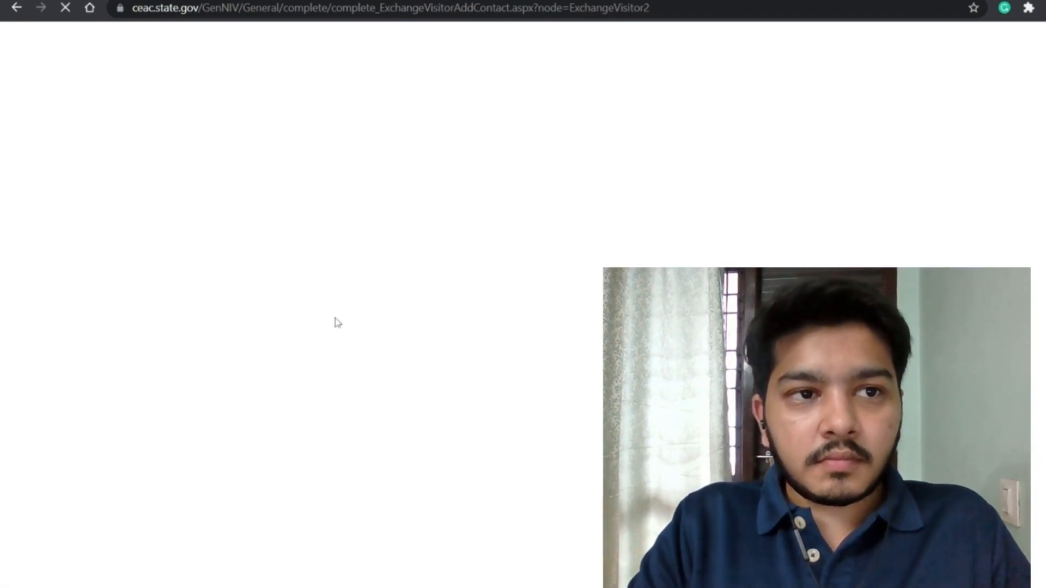
scroll(338, 323, down, 2)
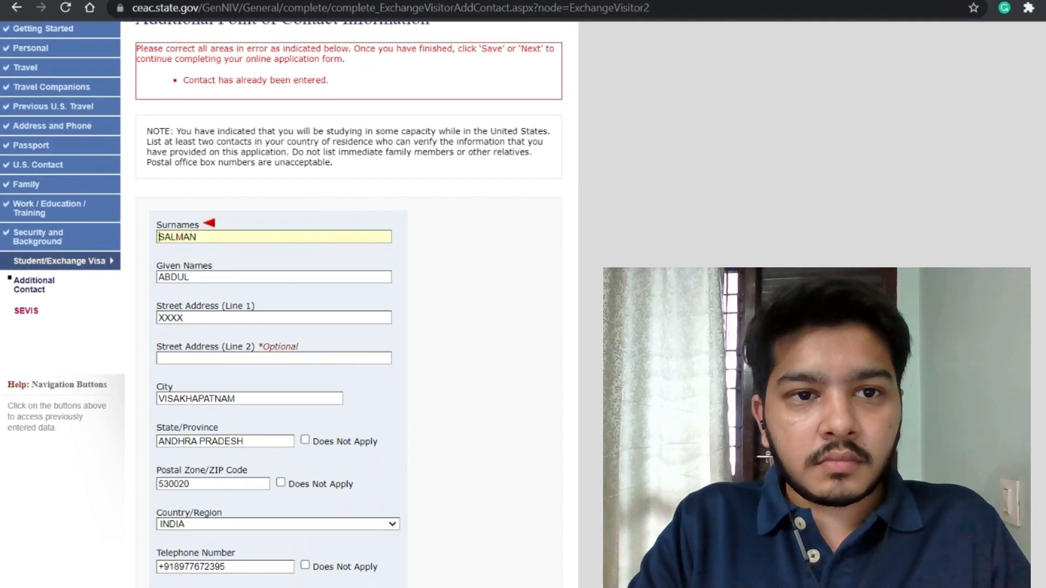
scroll(272, 305, down, 5)
double_click(184, 296)
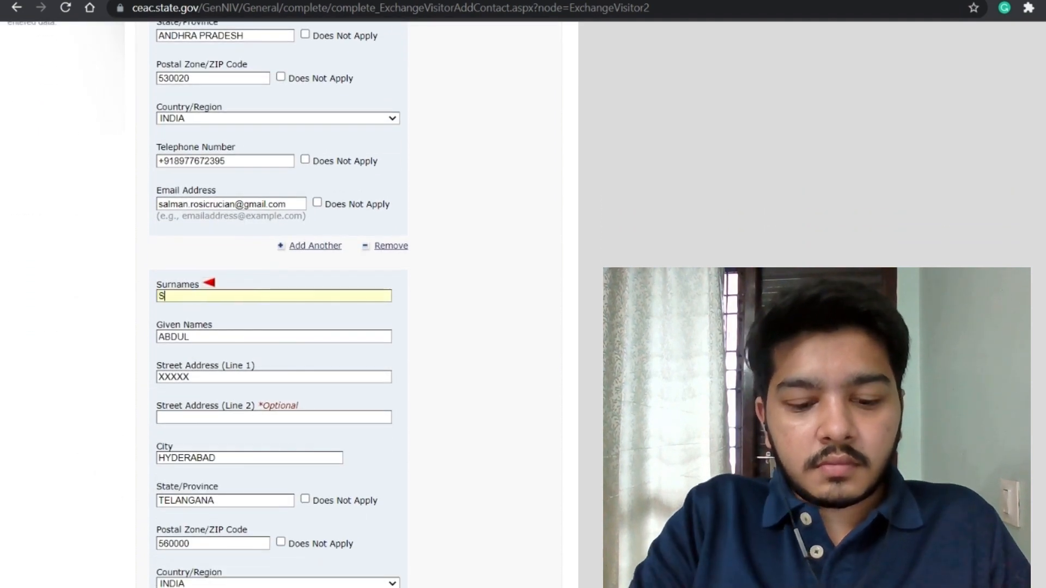
scroll(272, 305, down, 5)
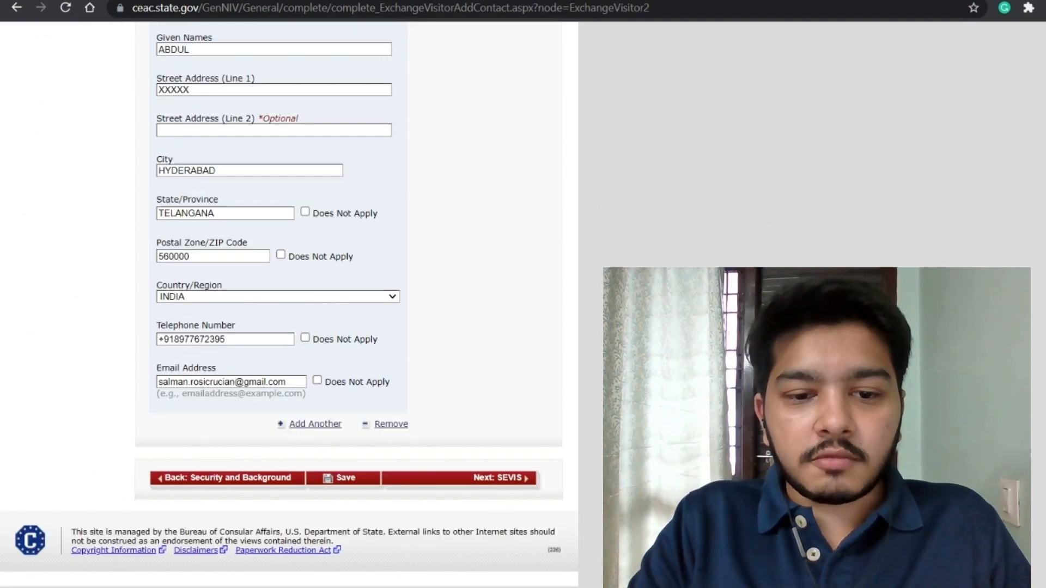
click(493, 481)
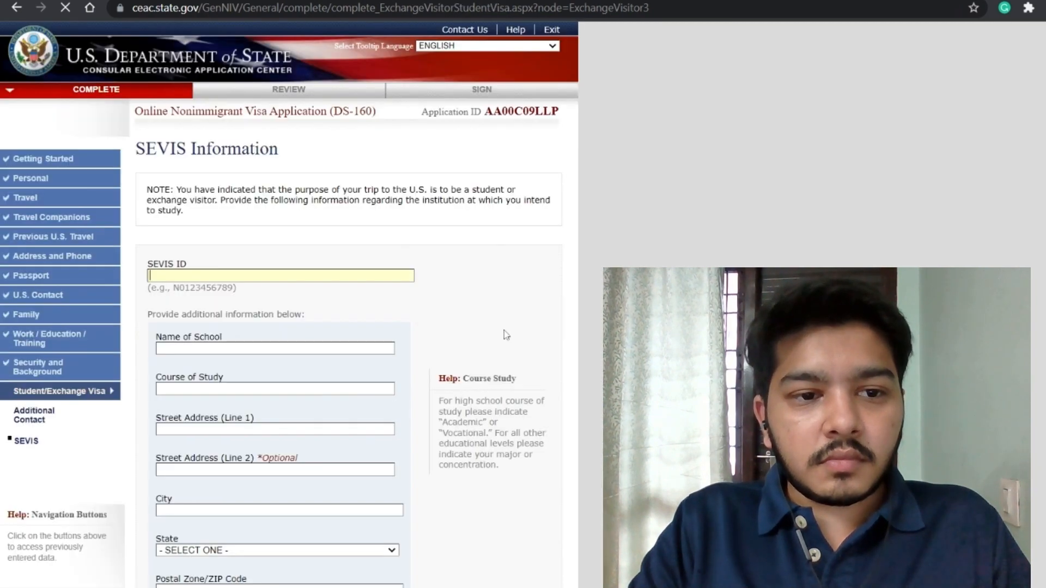
Step: Enter the SEVIS ID, school TEXAS A&M UNIVERSITY and course MASTERS IN INDUSTRIAL ENGINEERING
scroll(506, 335, down, 3)
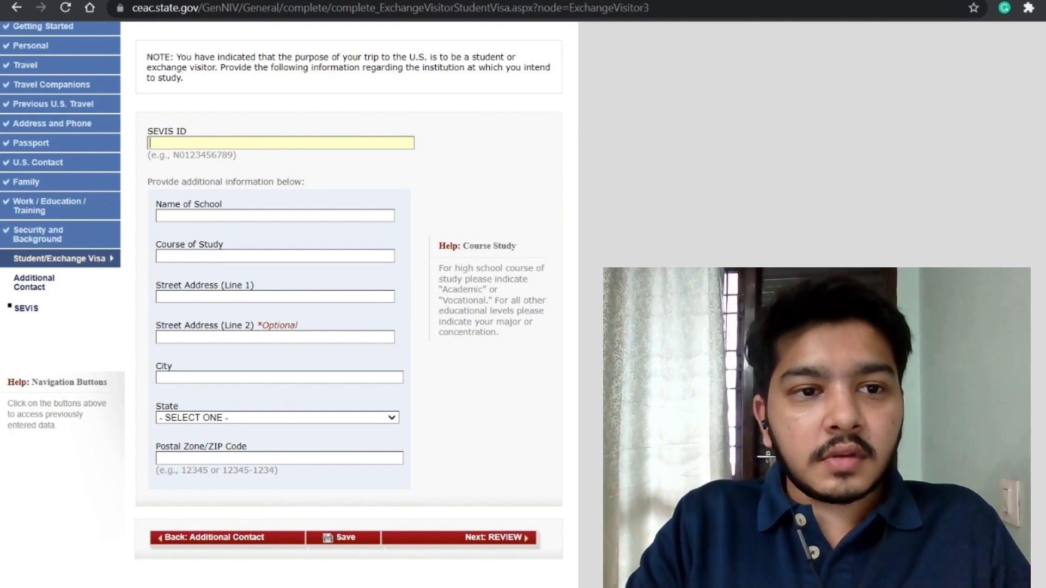
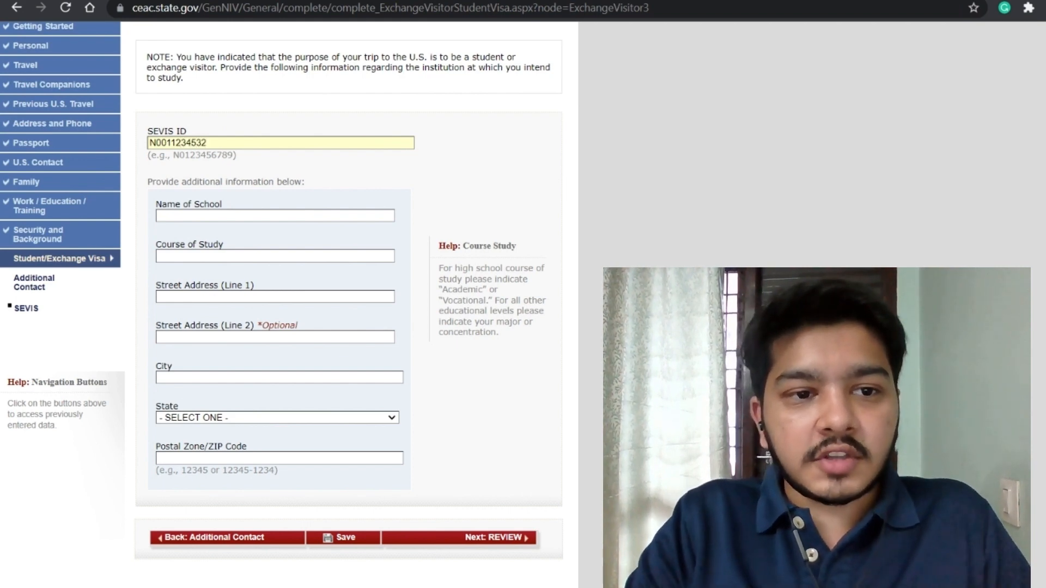
text(TEX)
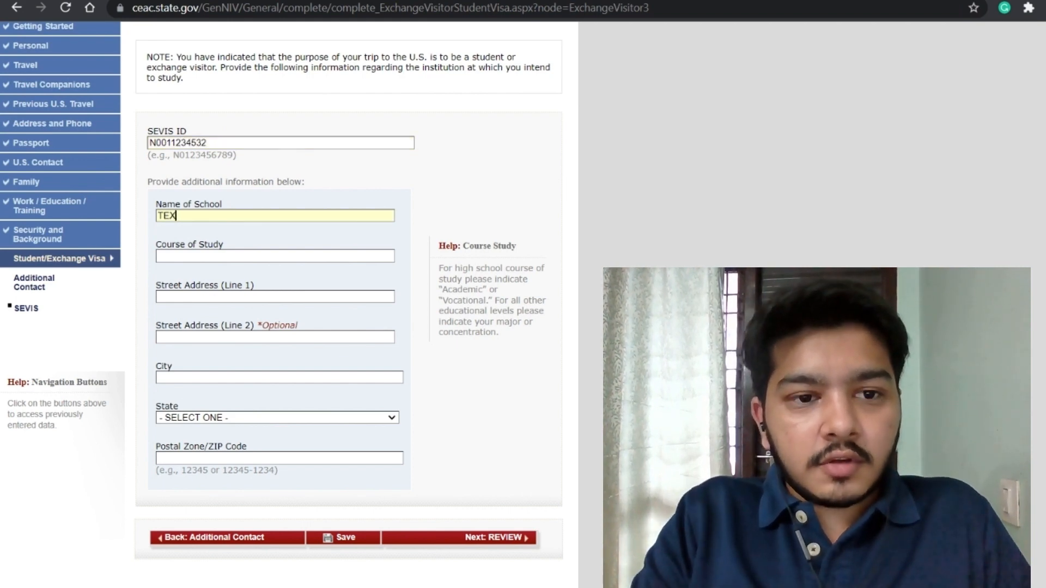
text(AS A&M UNIVERSITY)
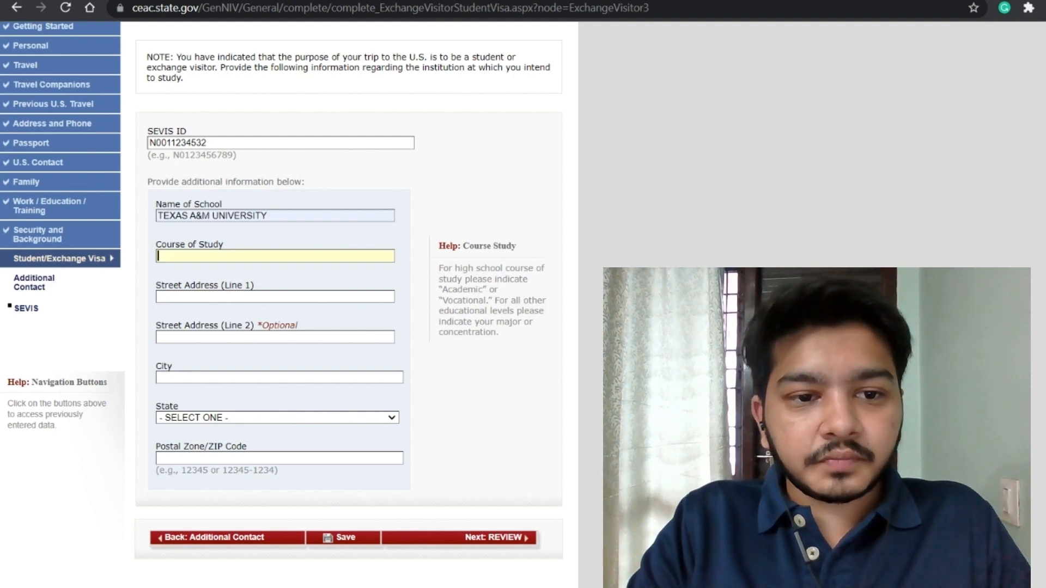
click(230, 274)
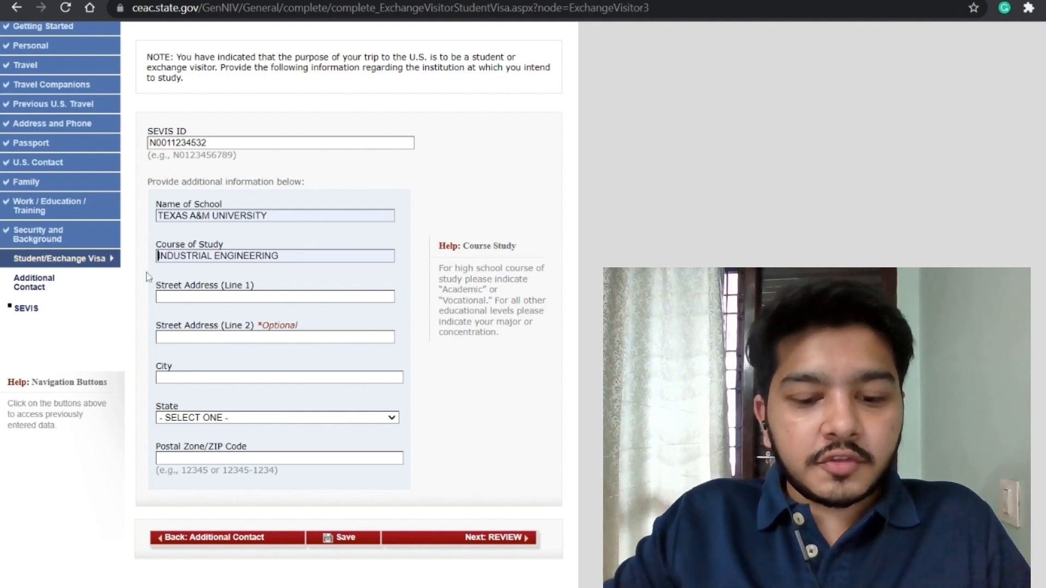
text(MASTERS IN)
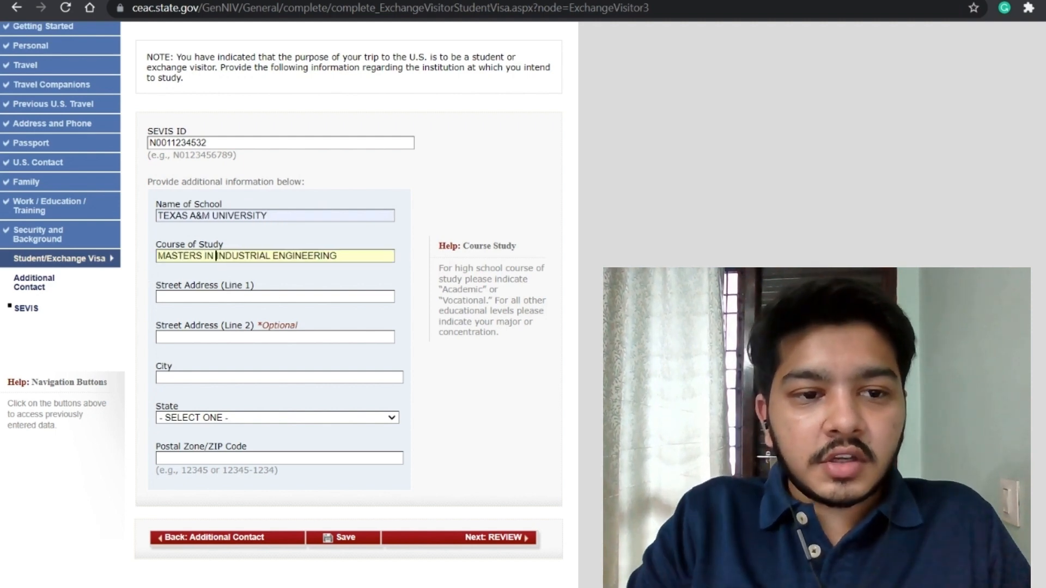
double_click(180, 256)
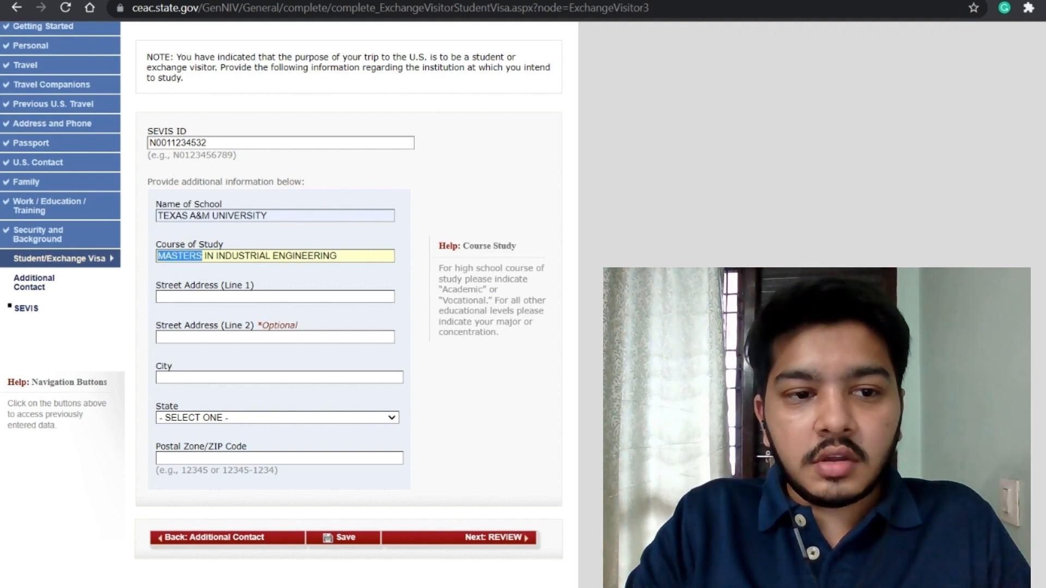
click(213, 279)
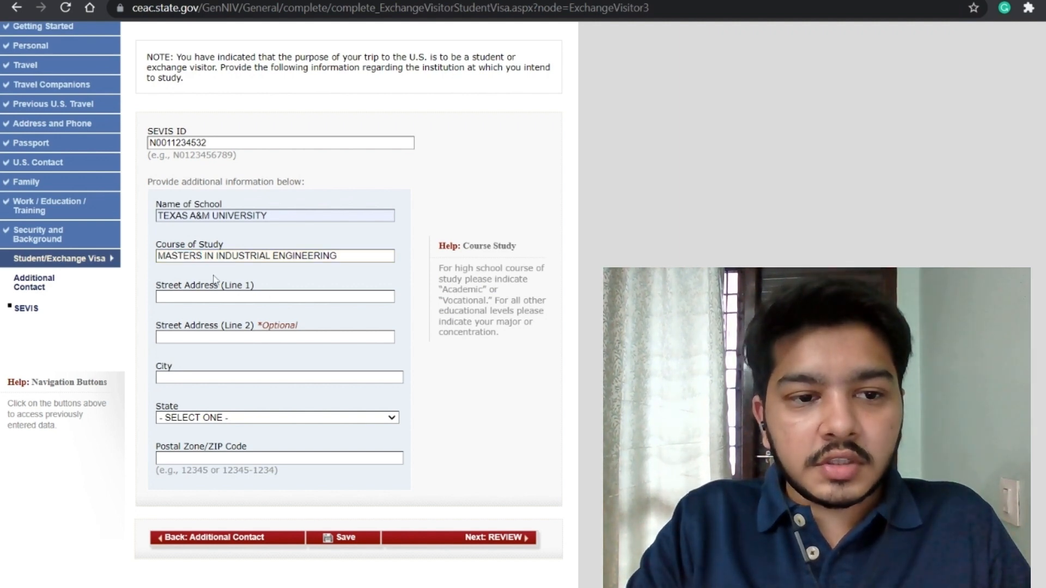
Step: Enter 1226 TAMU as the school's street address and COLLEGE STATION as its city
text(1226 TAMU)
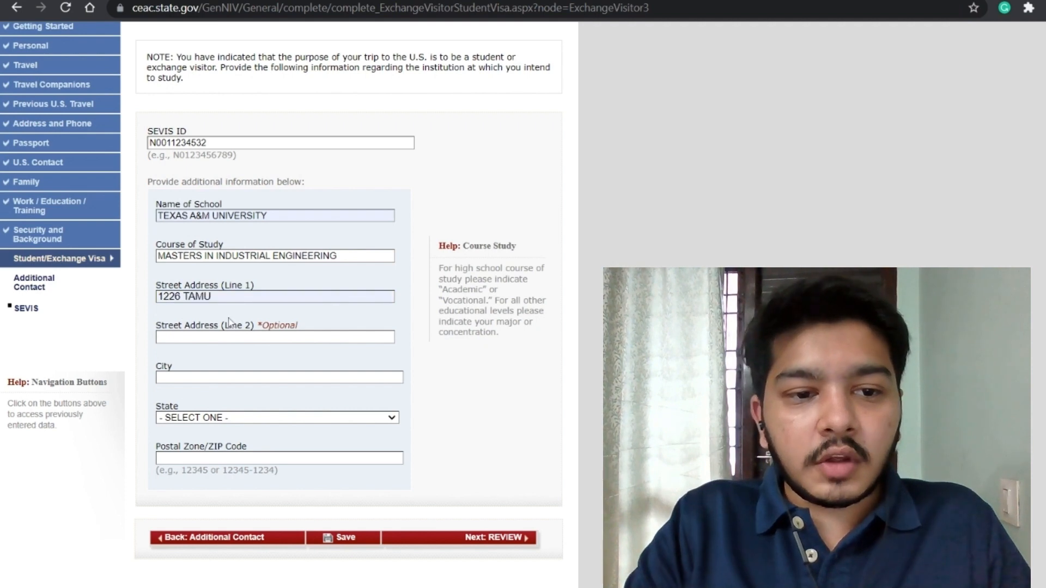
text(IND)
key(BackSpace)
key(BackSpace)
key(BackSpace)
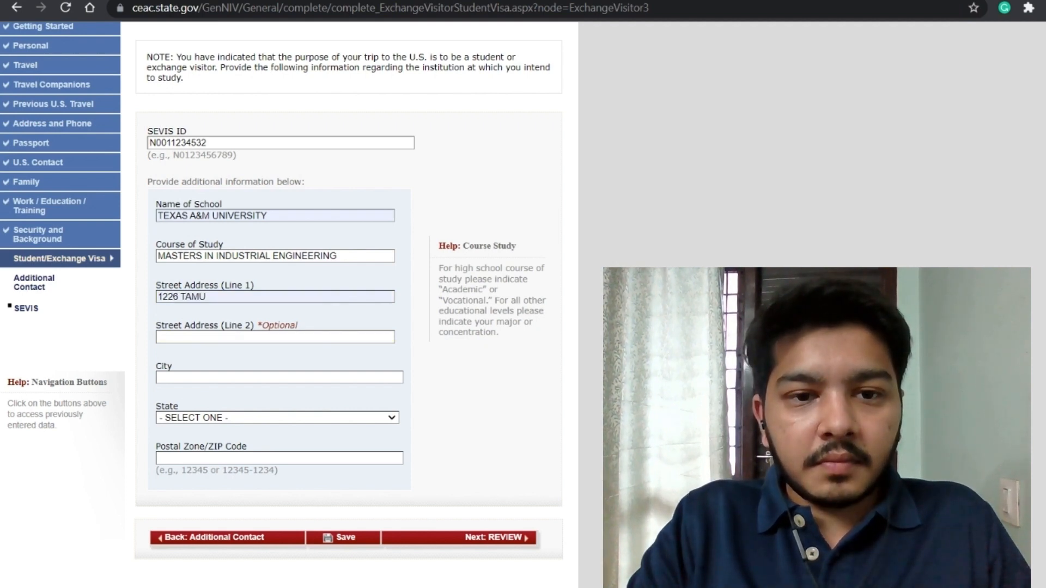
text(PAVILION RM 110)
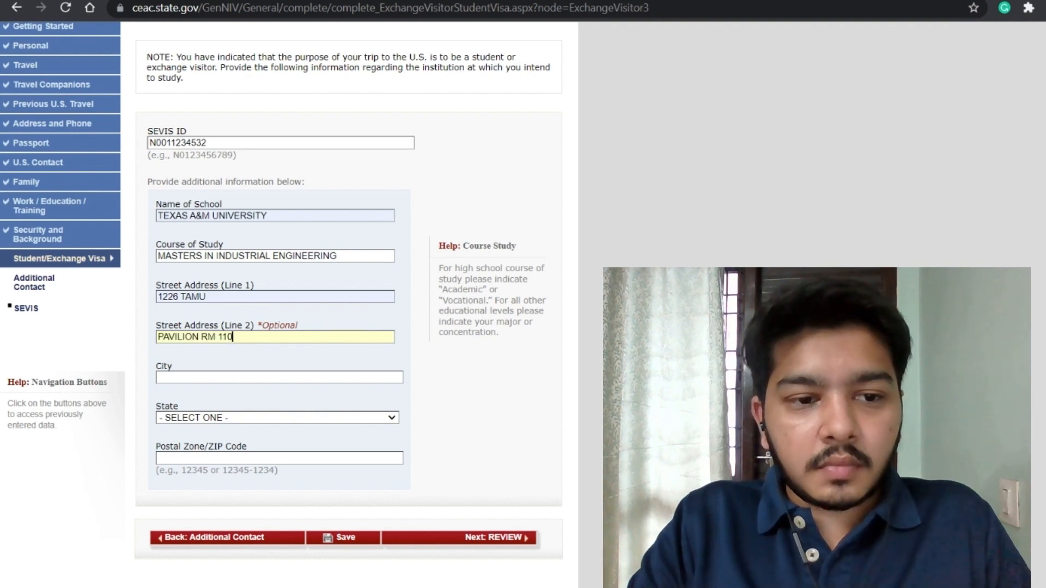
text(COLLE)
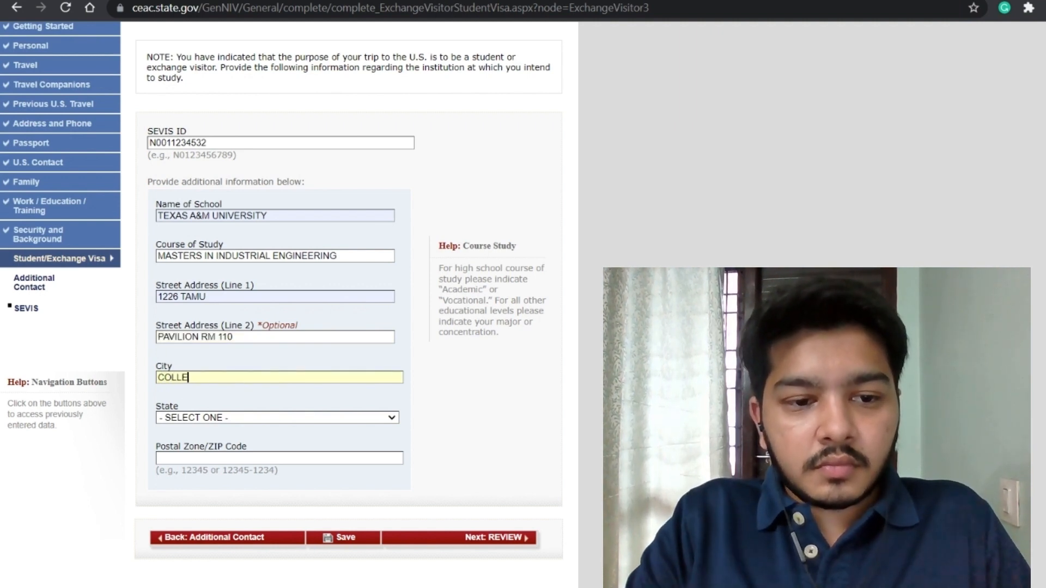
click(304, 390)
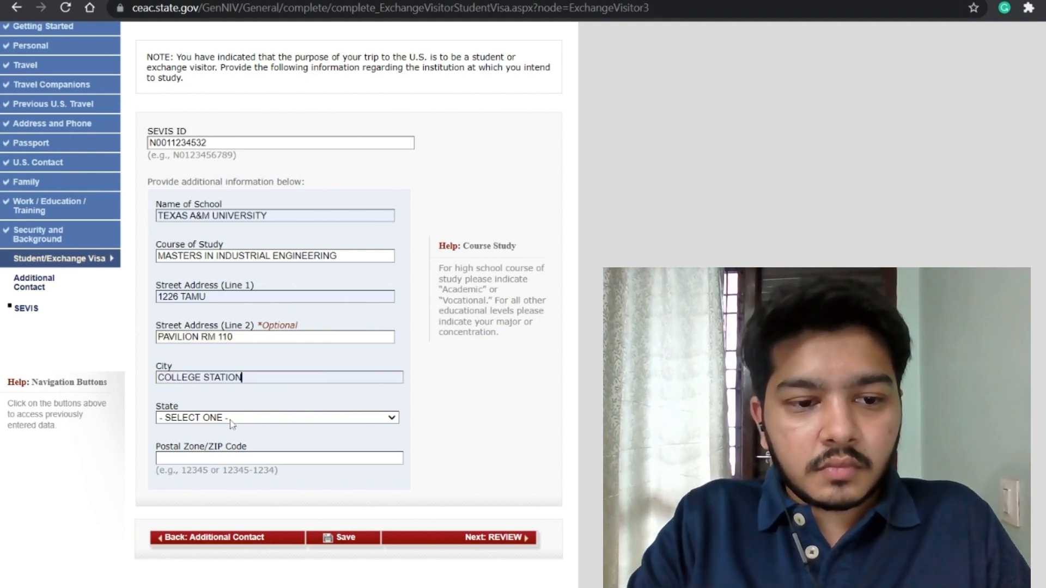
Step: Set the school's state to TEXAS and empty the second street address line
text(tex)
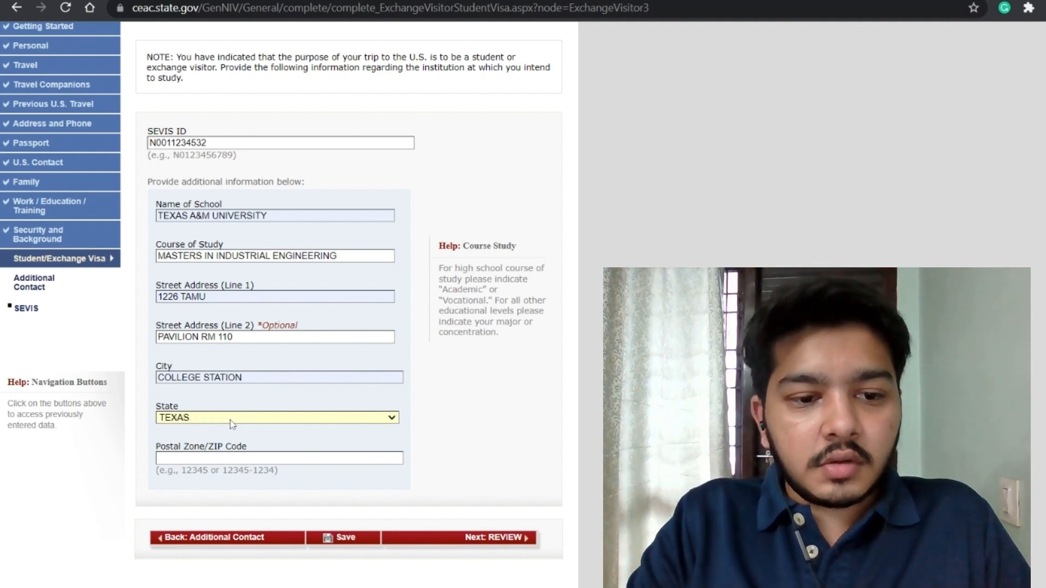
scroll(231, 424, down, 1)
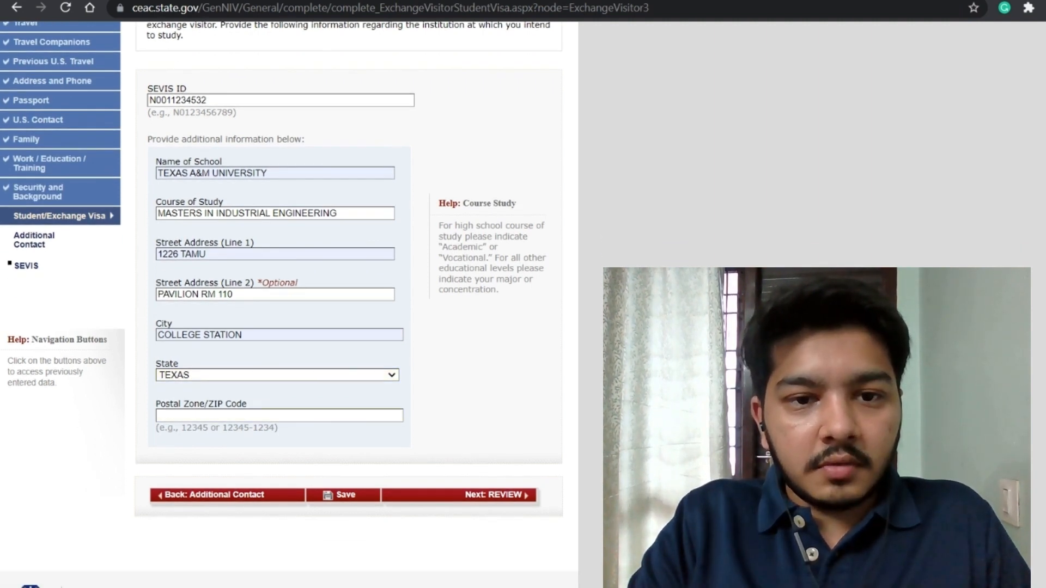
scroll(469, 413, up, 2)
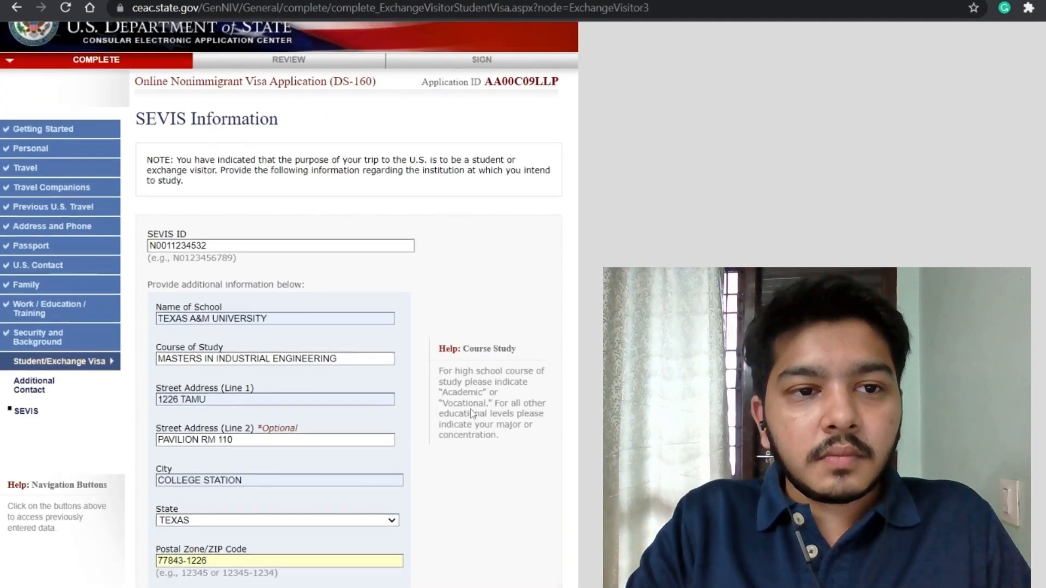
scroll(469, 413, down, 1)
scroll(412, 436, down, 1)
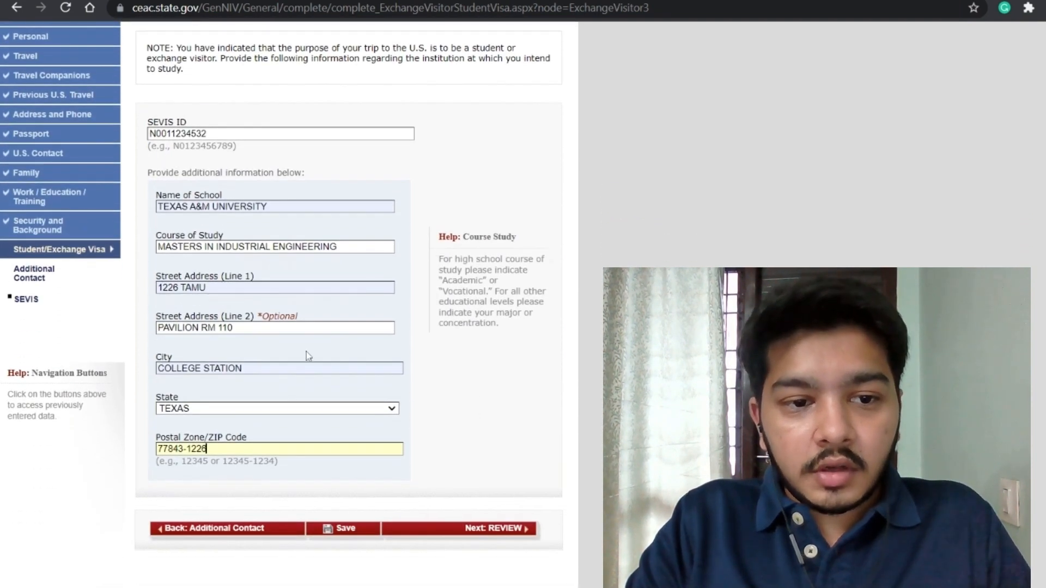
drag(233, 328, 158, 341)
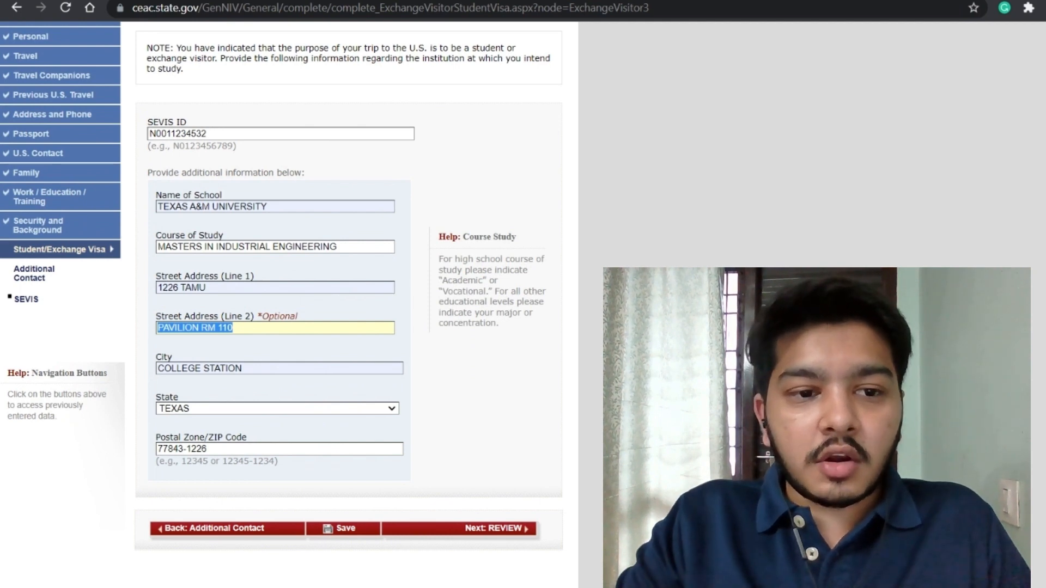
key(BackSpace)
Step: Trim the ZIP code to 77843 and save the SEVIS page with 'Next: REVIEW'
click(208, 449)
key(BackSpace)
key(BackSpace)
key(BackSpace)
key(BackSpace)
key(BackSpace)
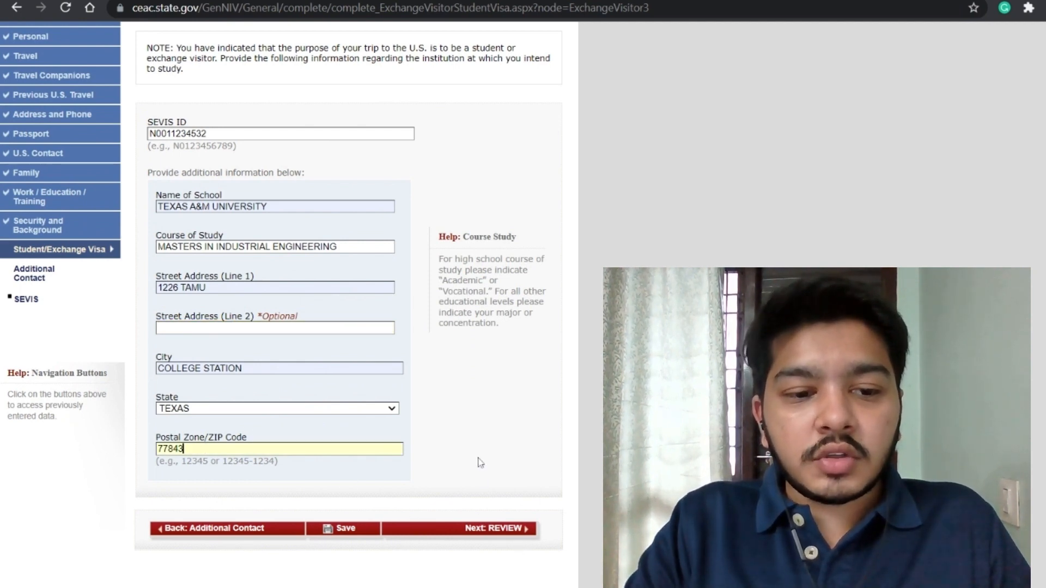
click(493, 517)
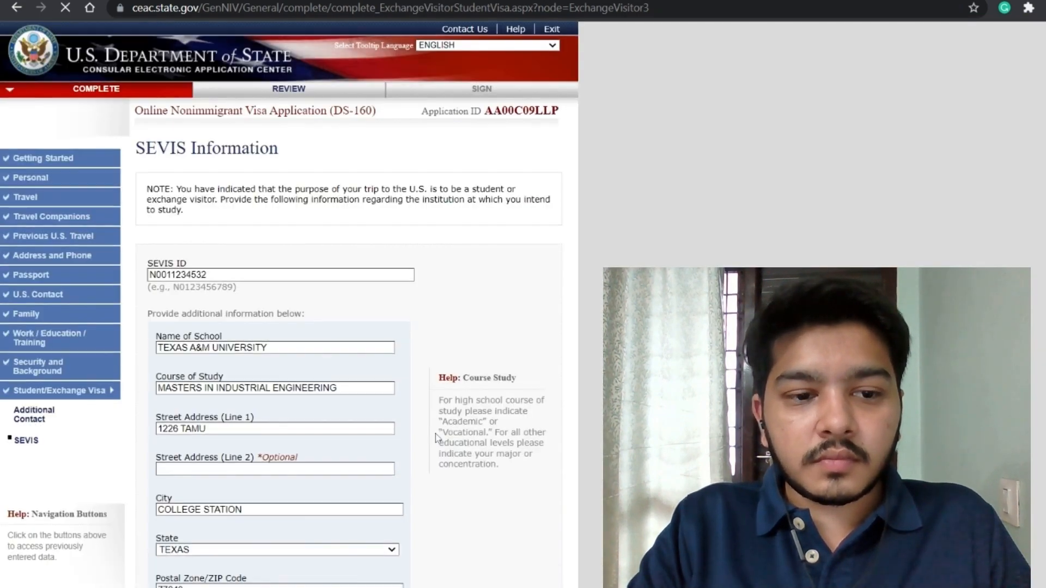
scroll(437, 438, down, 4)
scroll(441, 309, up, 1)
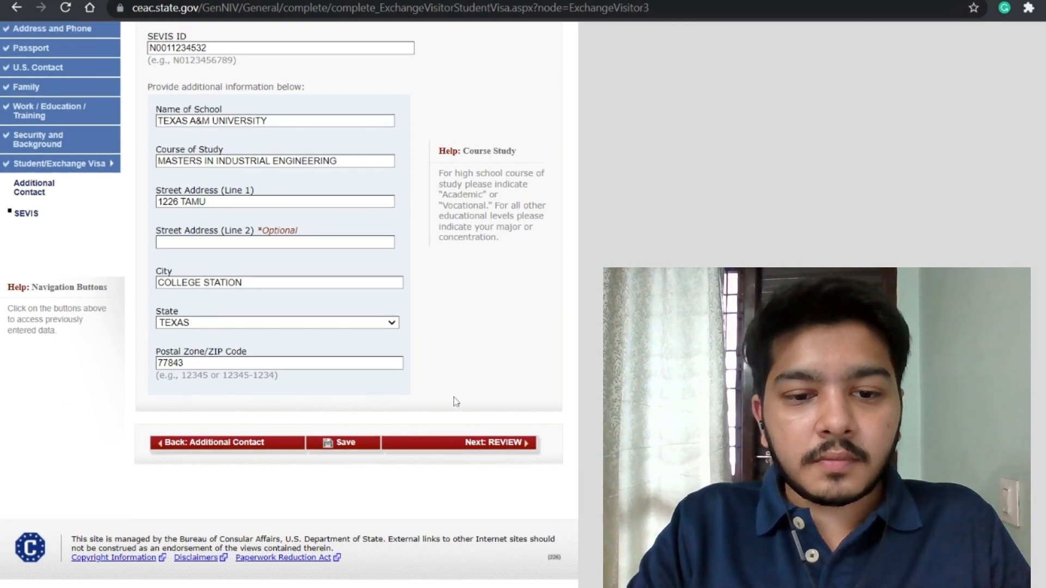
Step: Look over the personal, address, phone and passport summary, then go back to Personal Information 1
click(464, 443)
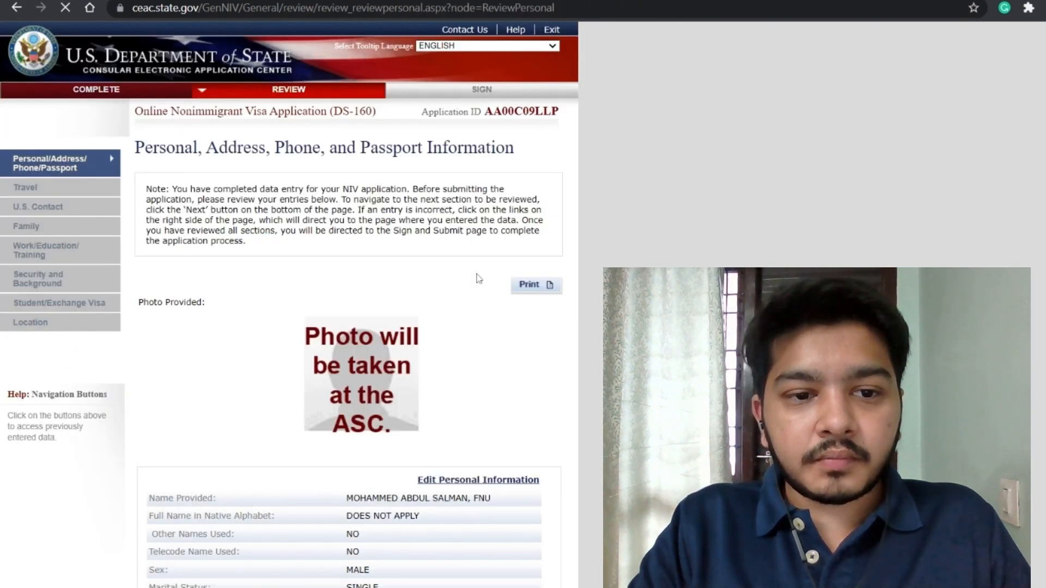
scroll(469, 364, down, 15)
scroll(469, 365, up, 15)
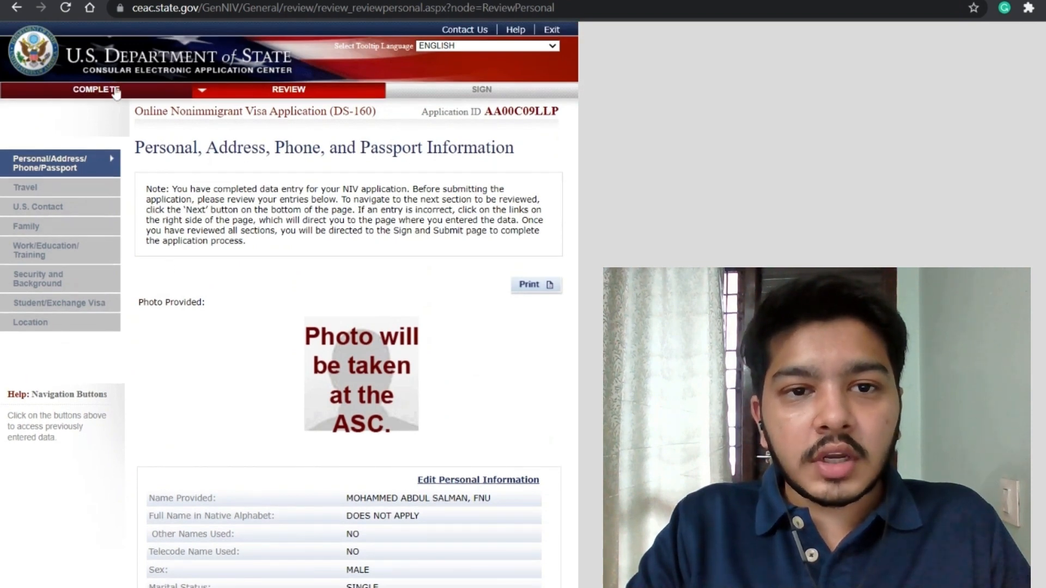
click(116, 92)
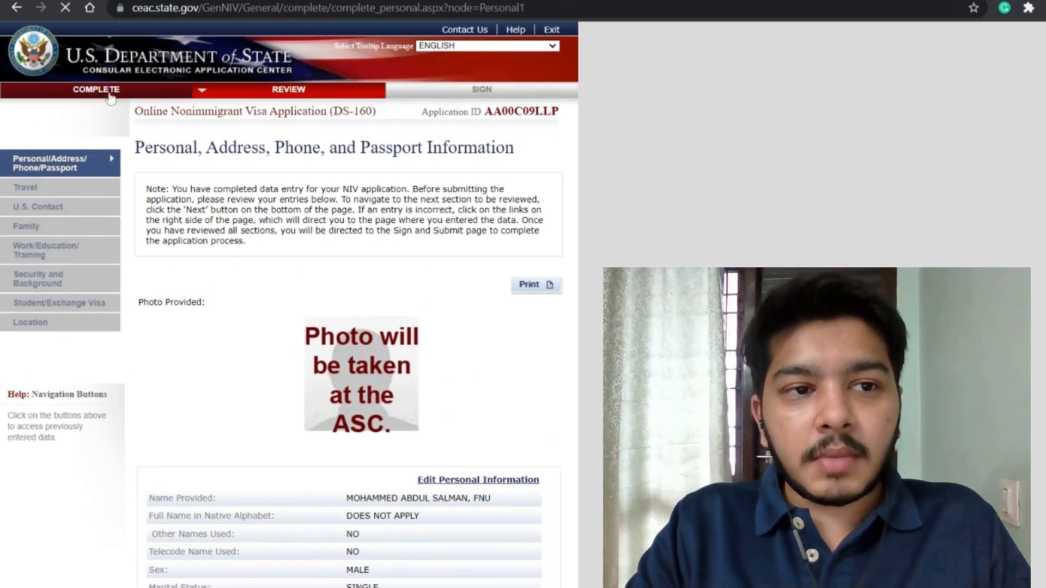